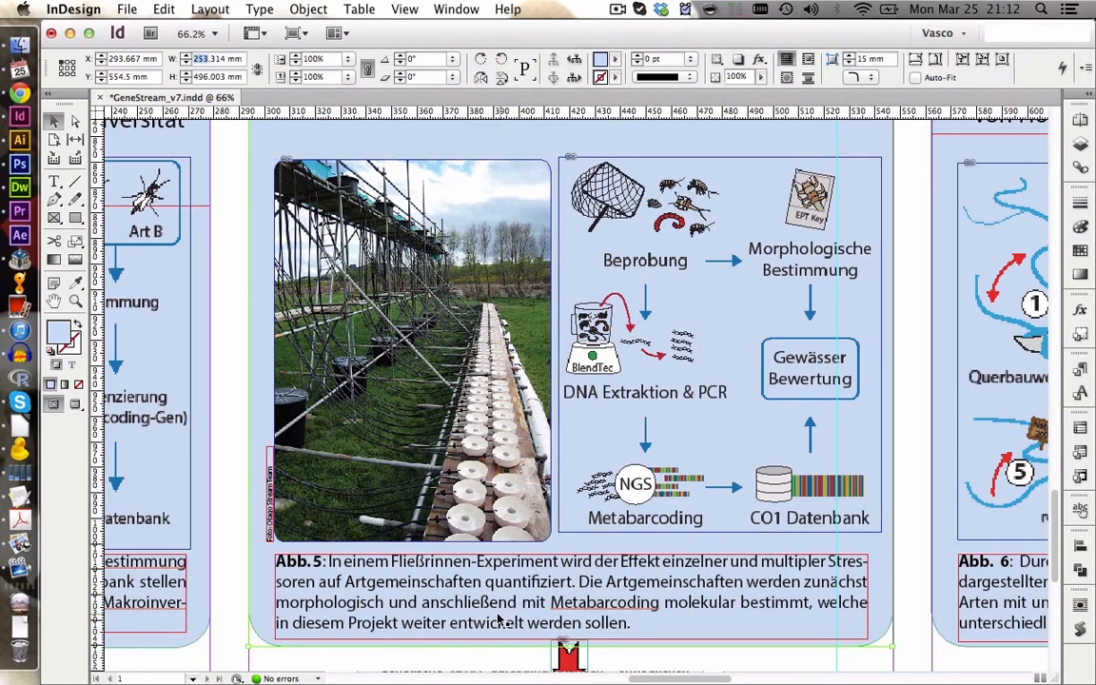
- Delete the sampling and sequencing workflow diagram beside the photo above the Abb. 5 caption
{"action": "left_click", "coordinate": [563, 320]}
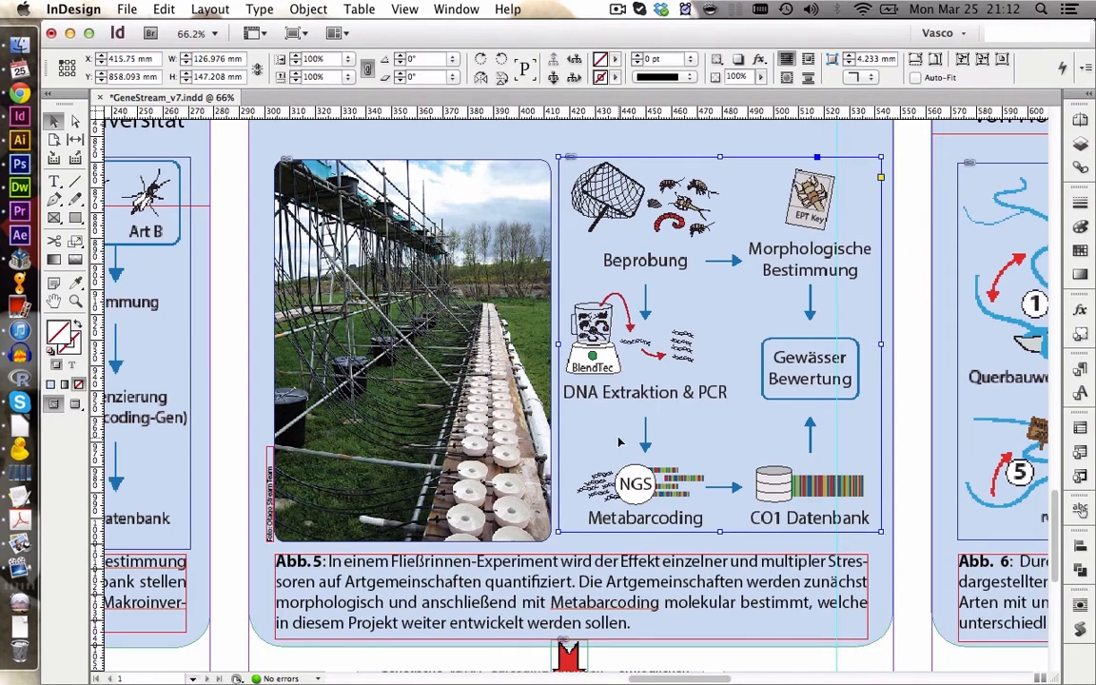
{"action": "key", "text": "Delete"}
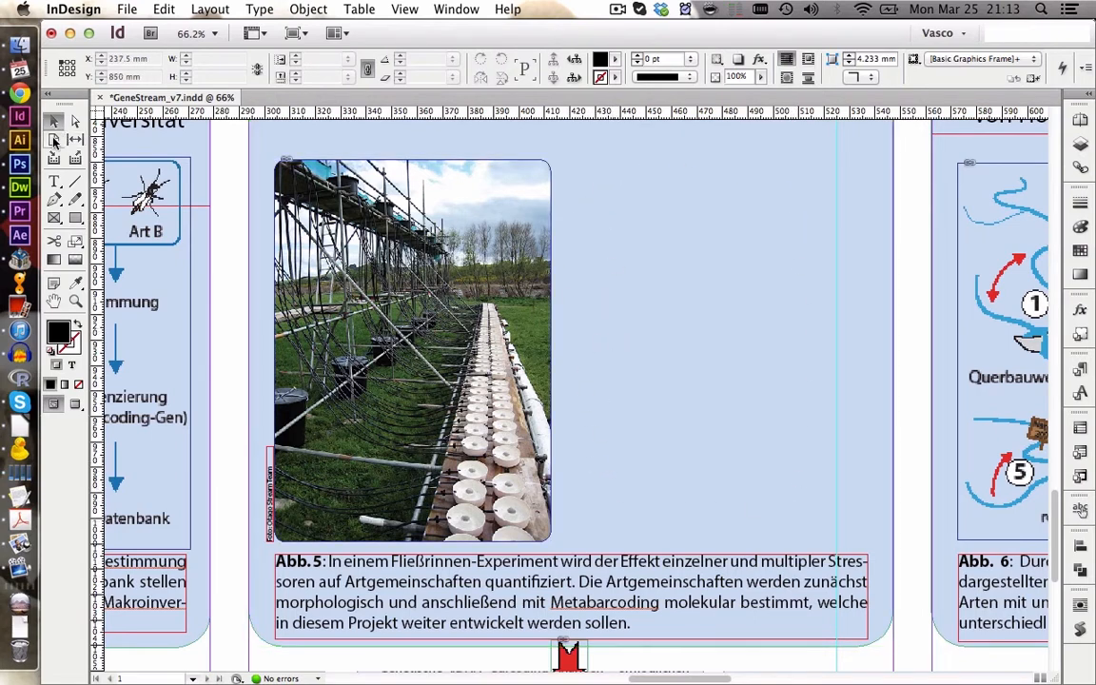
- Switch to Illustrator and create a new print document 253 mm wide and 497 mm high
{"action": "left_click", "coordinate": [21, 141]}
{"action": "left_click", "coordinate": [134, 9]}
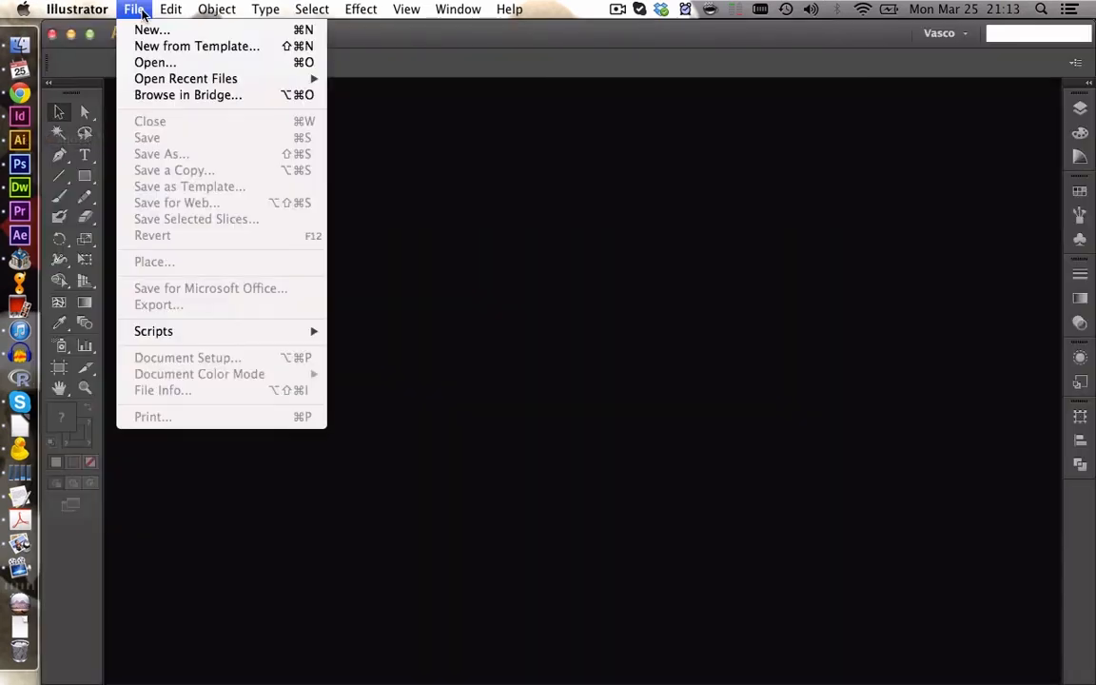
{"action": "left_click", "coordinate": [147, 30]}
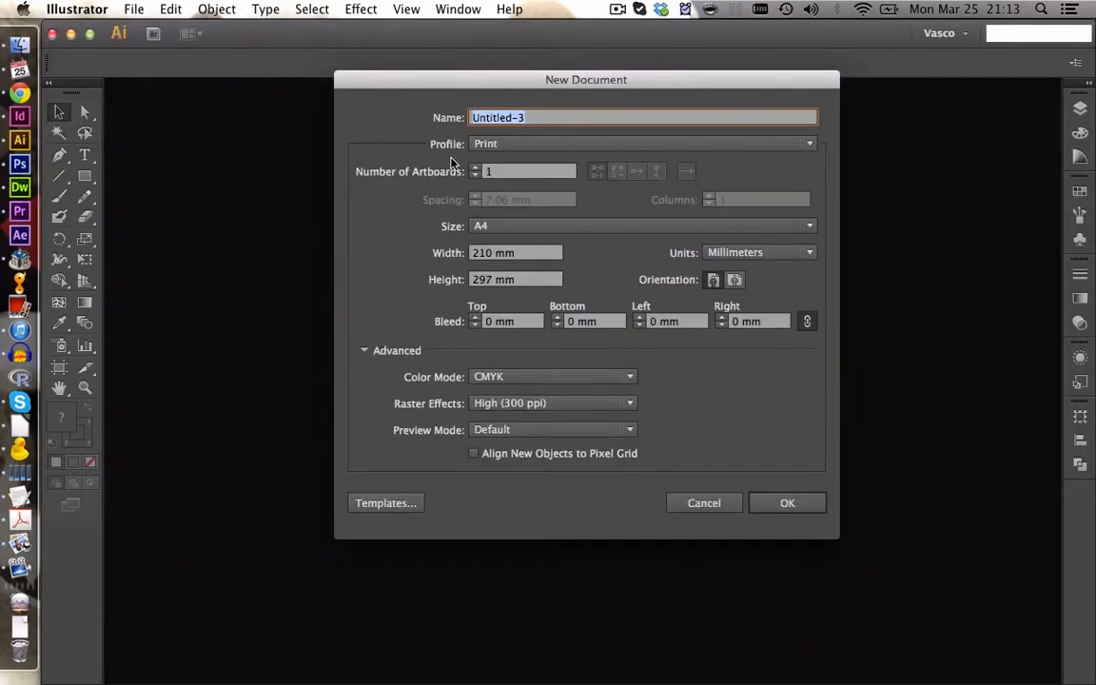
{"action": "left_click", "coordinate": [493, 147]}
{"action": "left_click", "coordinate": [492, 152]}
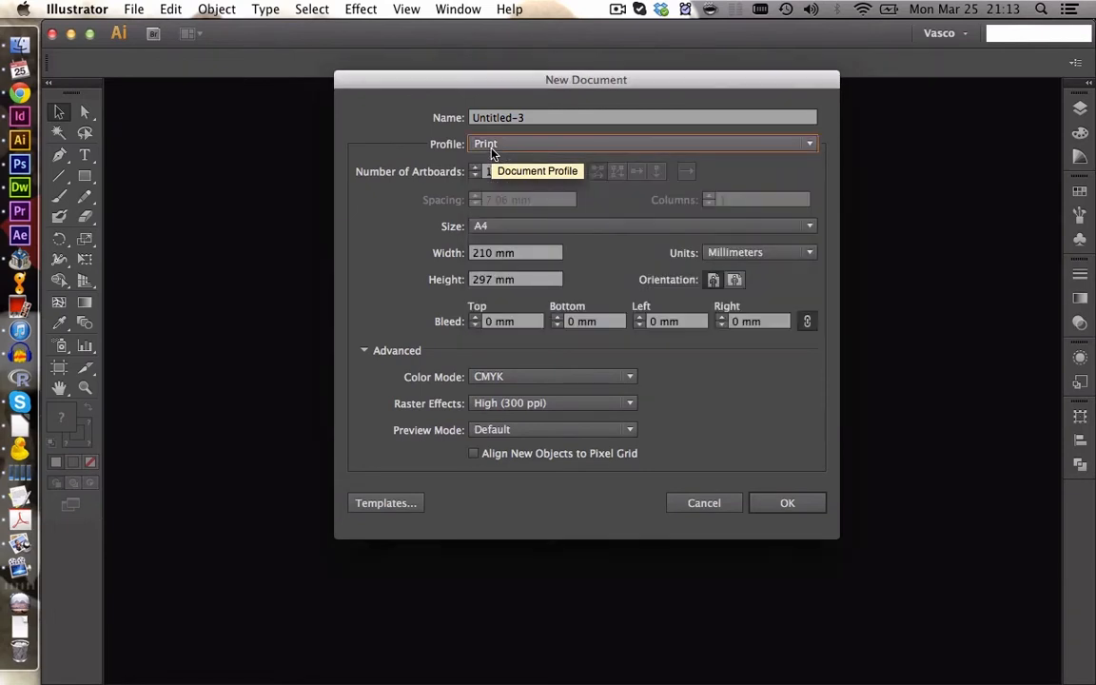
{"action": "left_click", "coordinate": [491, 260]}
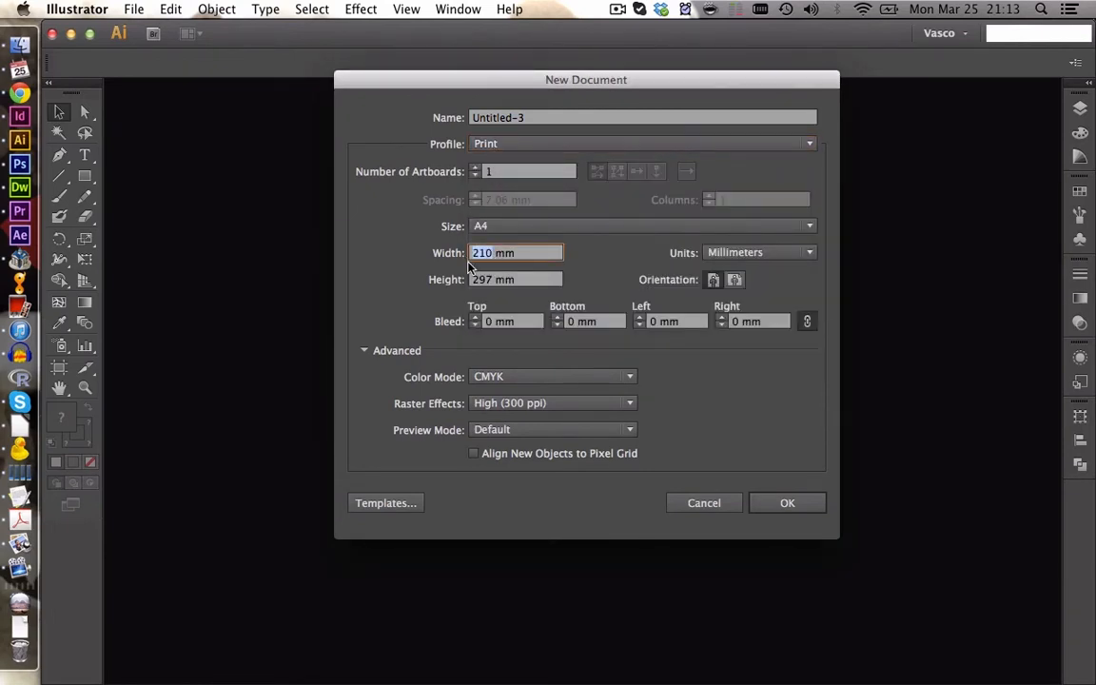
{"action": "type", "text": "253"}
{"action": "left_click", "coordinate": [489, 279]}
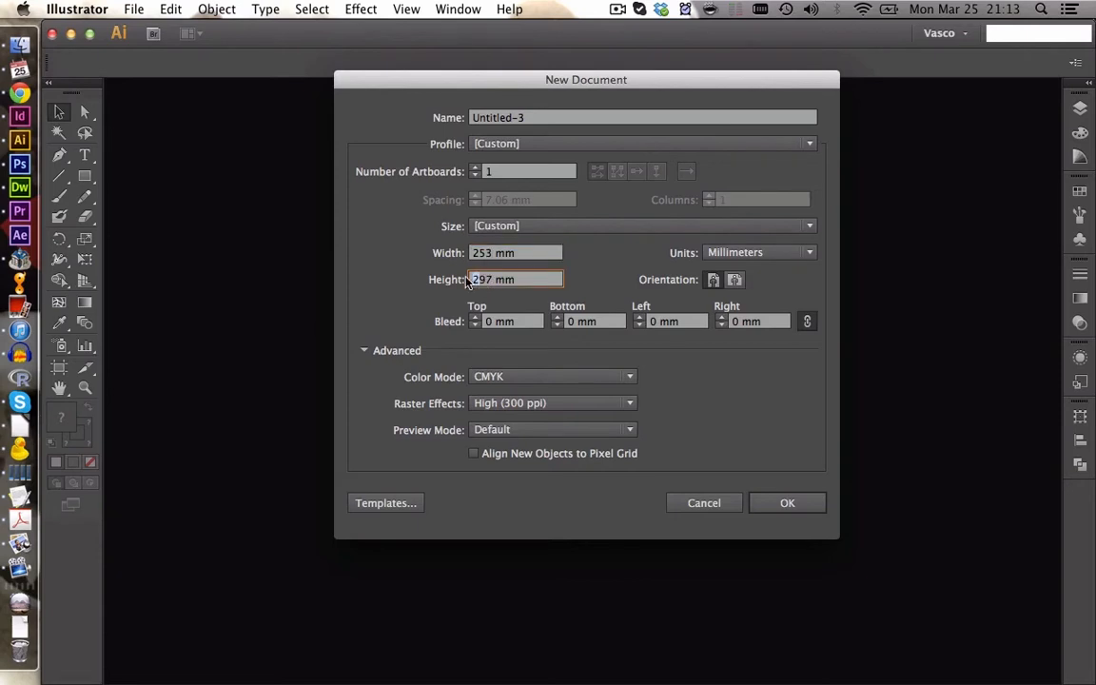
{"action": "type", "text": "4"}
{"action": "left_click", "coordinate": [772, 503]}
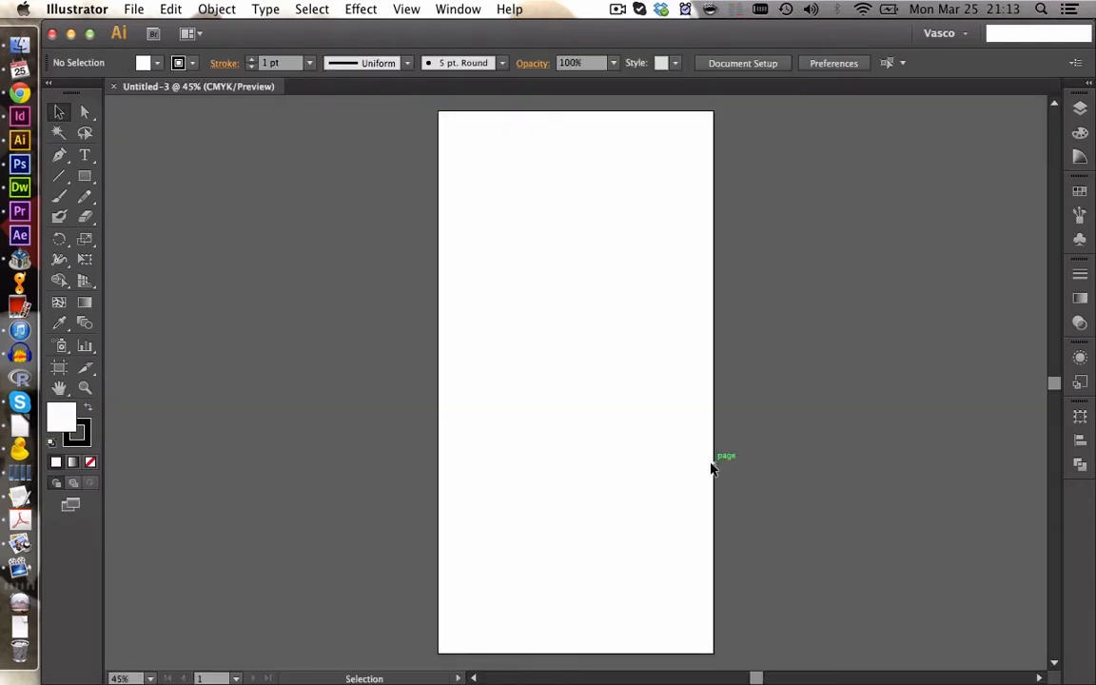
- Place the screenshot of the poster layout from the desktop into the new document
{"action": "key", "text": "F11"}
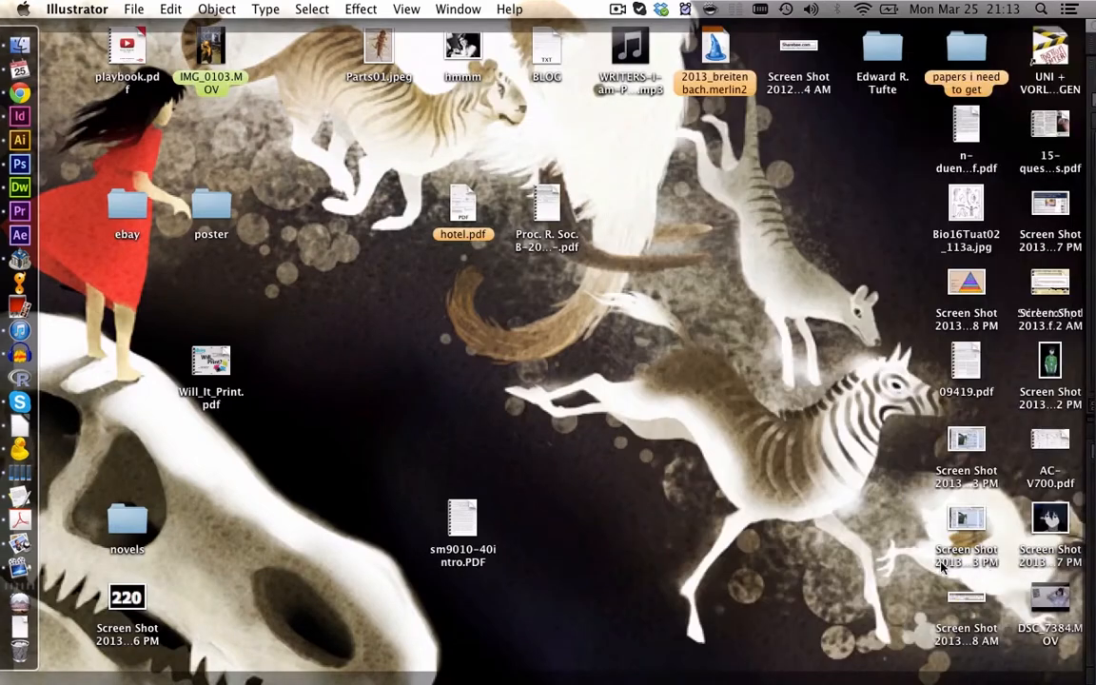
{"action": "left_click", "coordinate": [896, 544]}
{"action": "left_click_drag", "start_coordinate": [955, 520], "coordinate": [511, 302]}
{"action": "key", "text": "F11"}
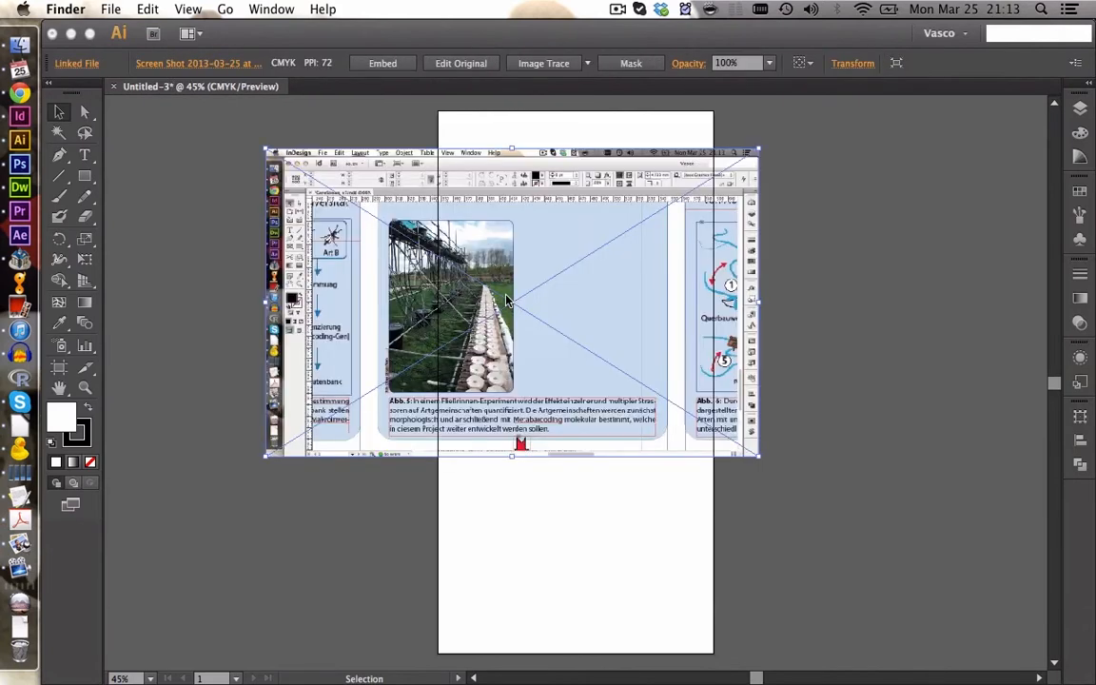
- Proportionally scale down and move the screenshot so its blue Abb. 5 panel fits the artboard's width
{"action": "left_click_drag", "start_coordinate": [452, 213], "coordinate": [502, 226]}
{"action": "left_click_drag", "start_coordinate": [574, 314], "coordinate": [570, 314]}
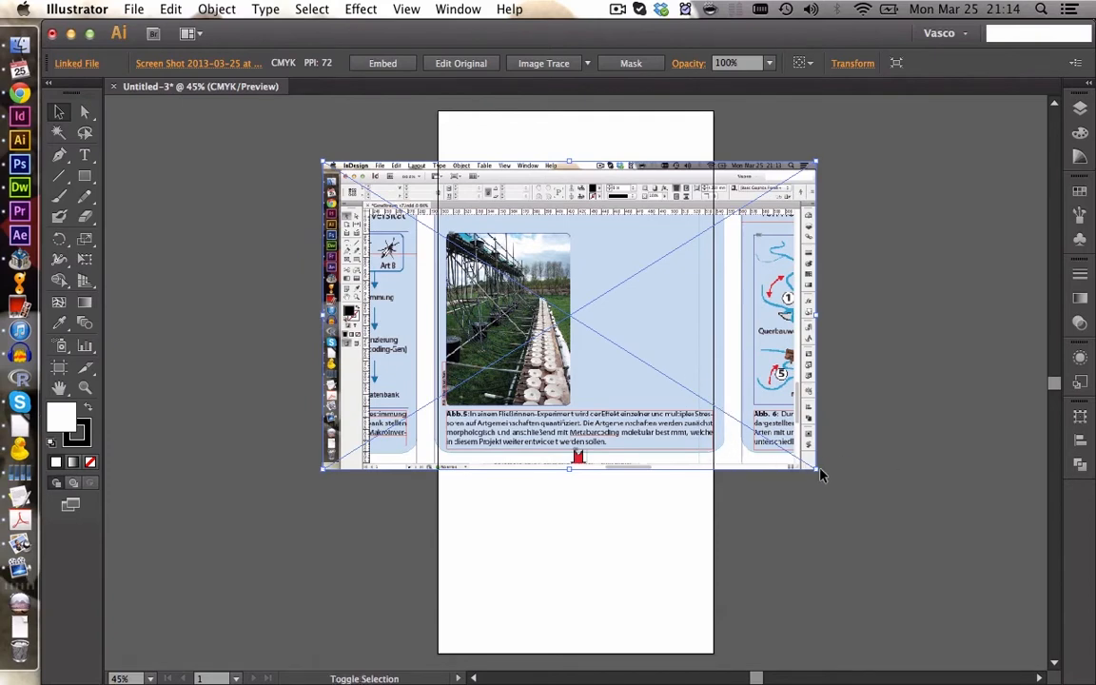
{"action": "left_click_drag", "start_coordinate": [816, 469], "coordinate": [787, 451]}
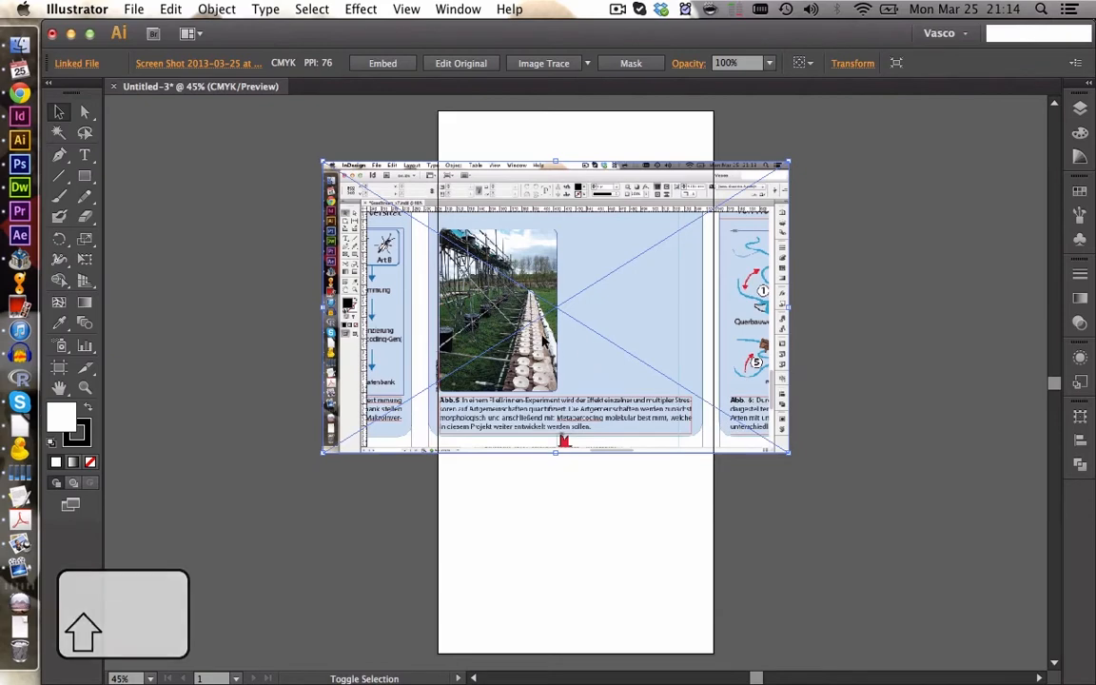
{"action": "left_click_drag", "start_coordinate": [548, 335], "coordinate": [556, 335]}
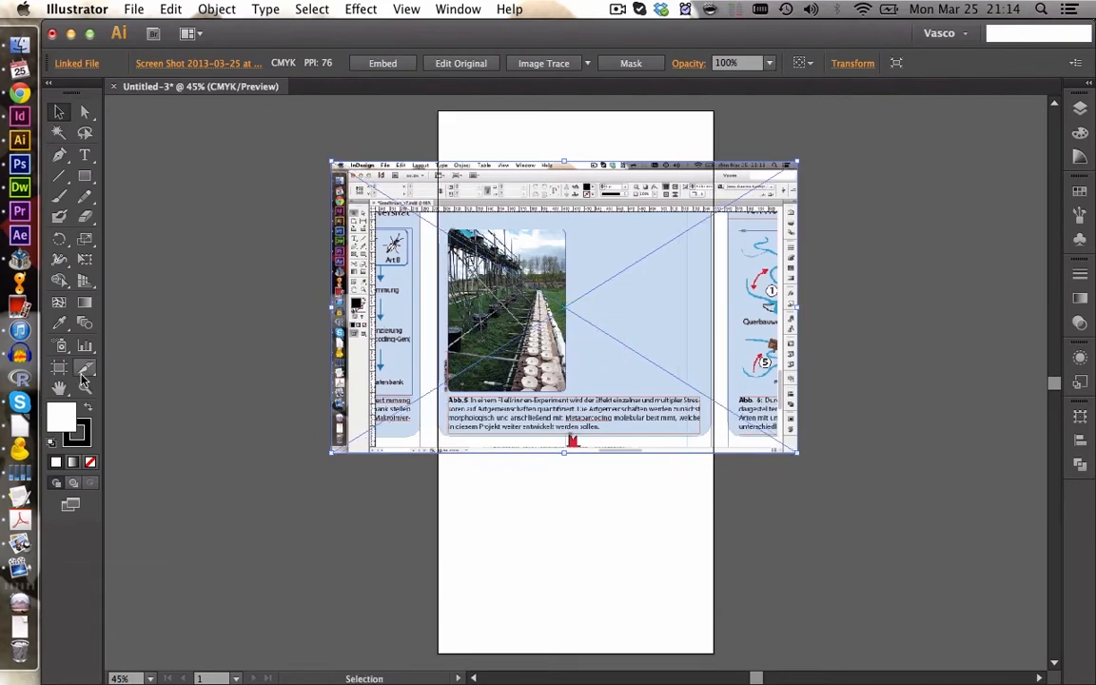
{"action": "key", "text": "z"}
{"action": "left_click_drag", "start_coordinate": [359, 167], "coordinate": [799, 407]}
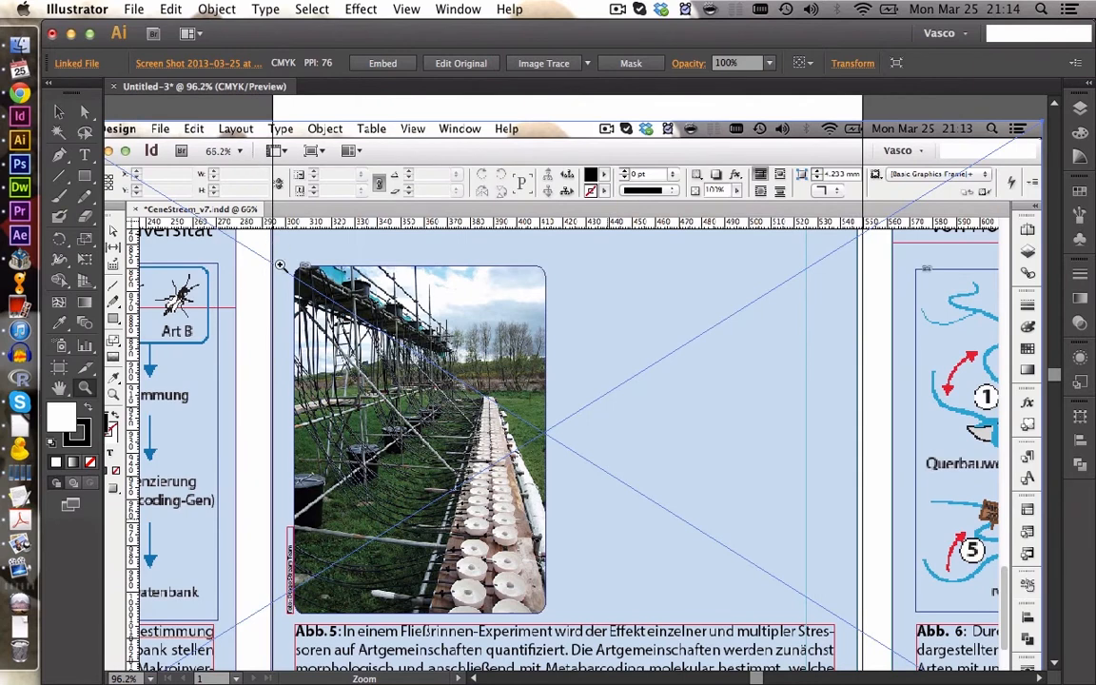
{"action": "left_click", "coordinate": [59, 112]}
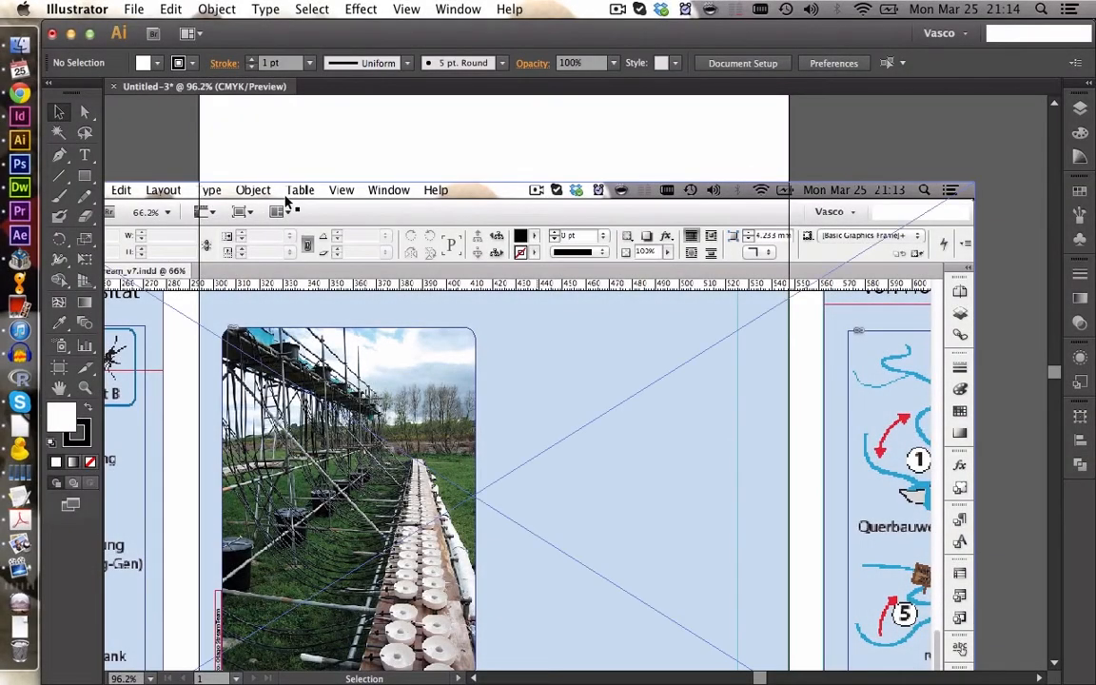
{"action": "left_click", "coordinate": [403, 9]}
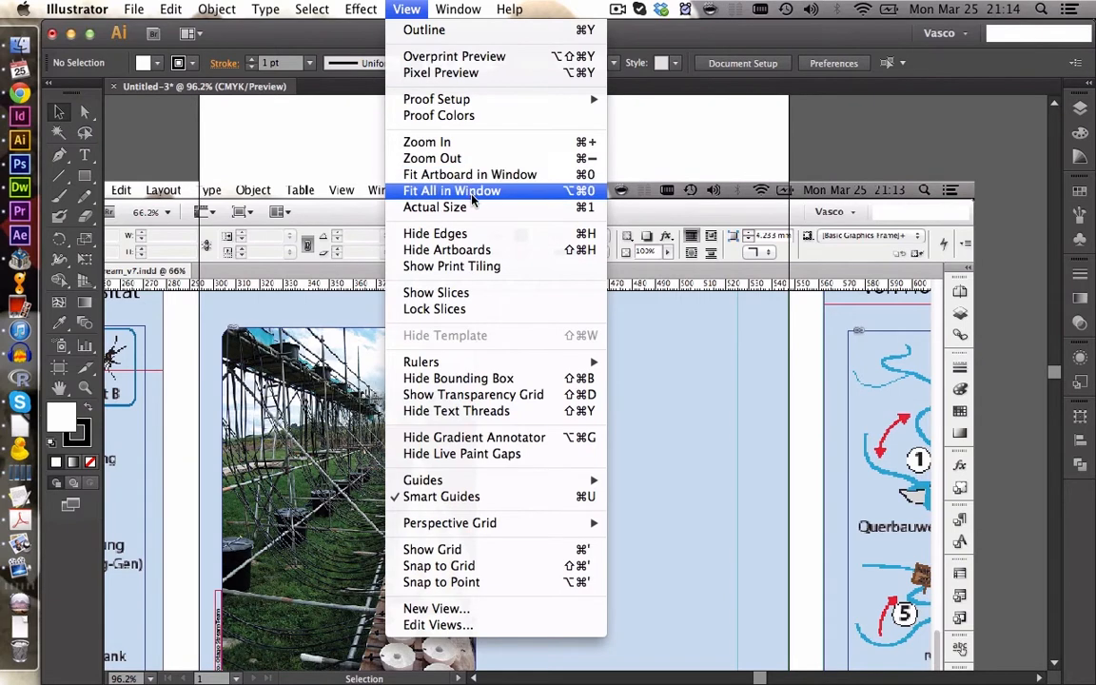
{"action": "left_click", "coordinate": [447, 189]}
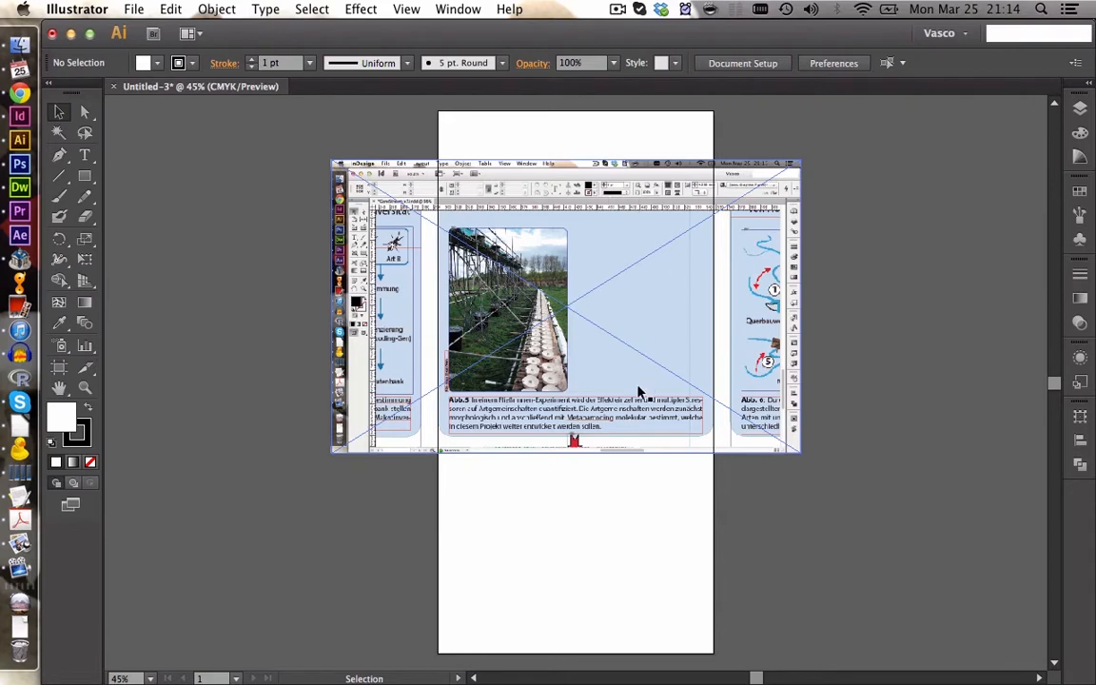
- Draw a rectangle about 271 by 211 mm over the blue panel and clip the screenshot to it with a clipping mask
{"action": "left_click", "coordinate": [84, 177]}
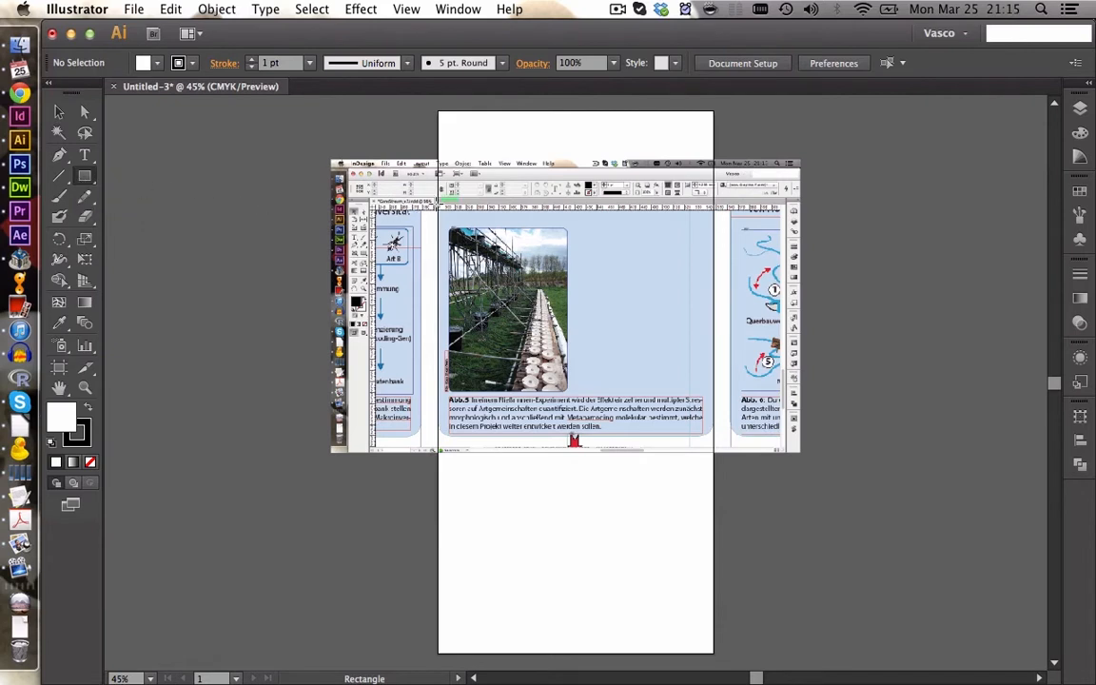
{"action": "left_click_drag", "start_coordinate": [423, 212], "coordinate": [663, 414]}
{"action": "key", "text": "v"}
{"action": "left_click", "coordinate": [732, 474]}
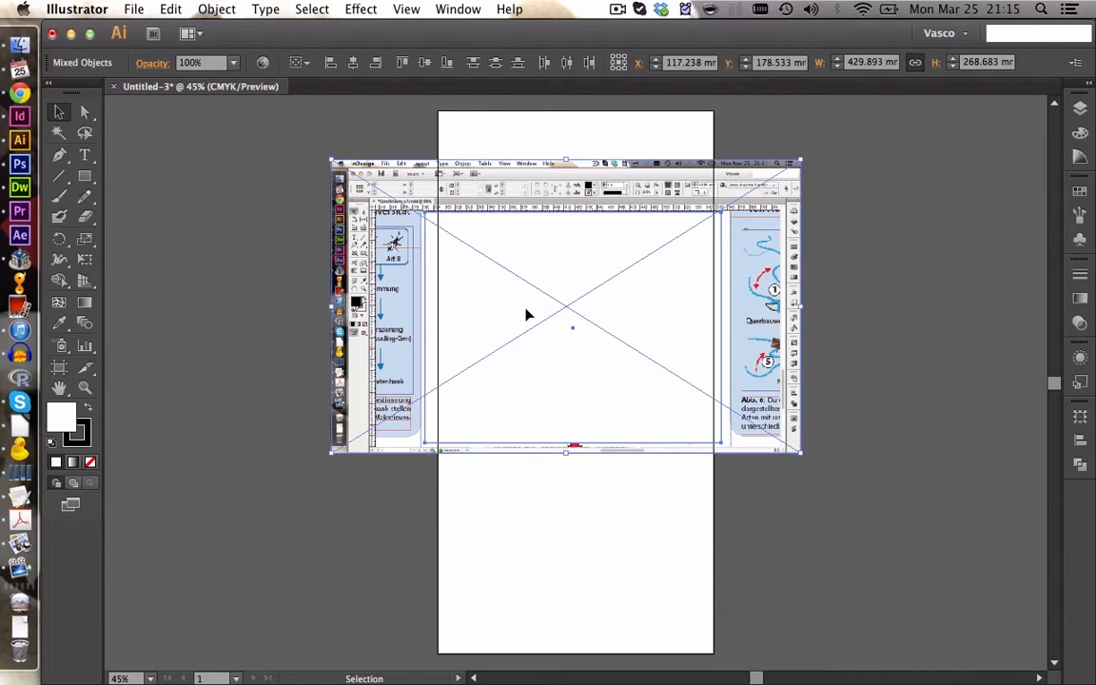
{"action": "right_click", "coordinate": [504, 356]}
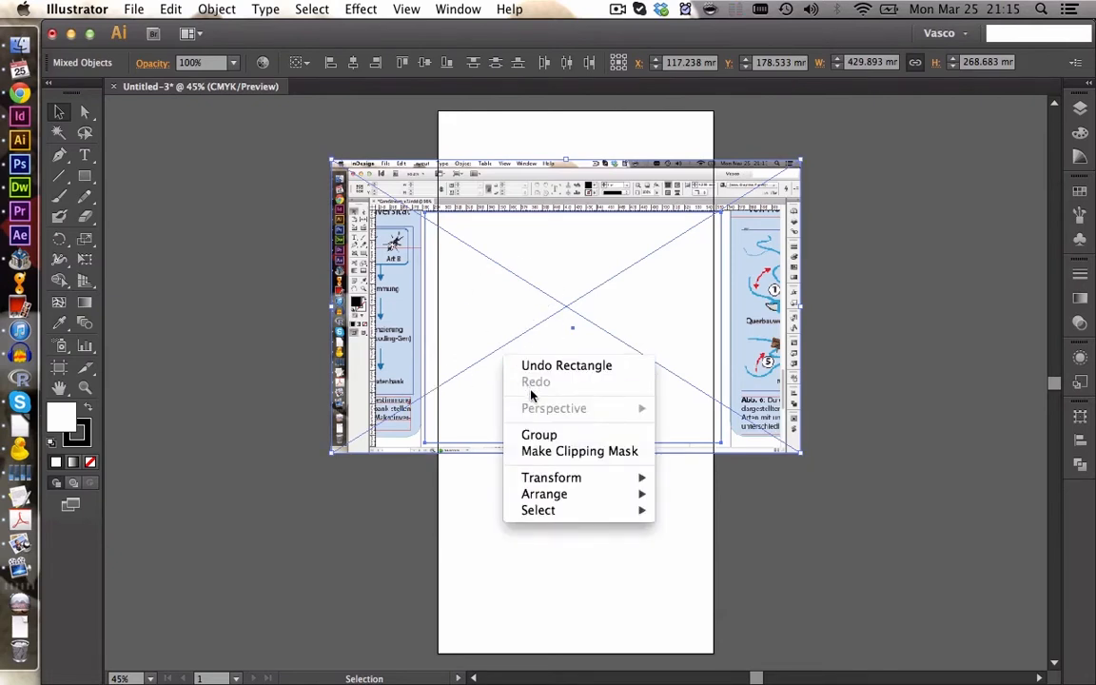
{"action": "left_click", "coordinate": [542, 451]}
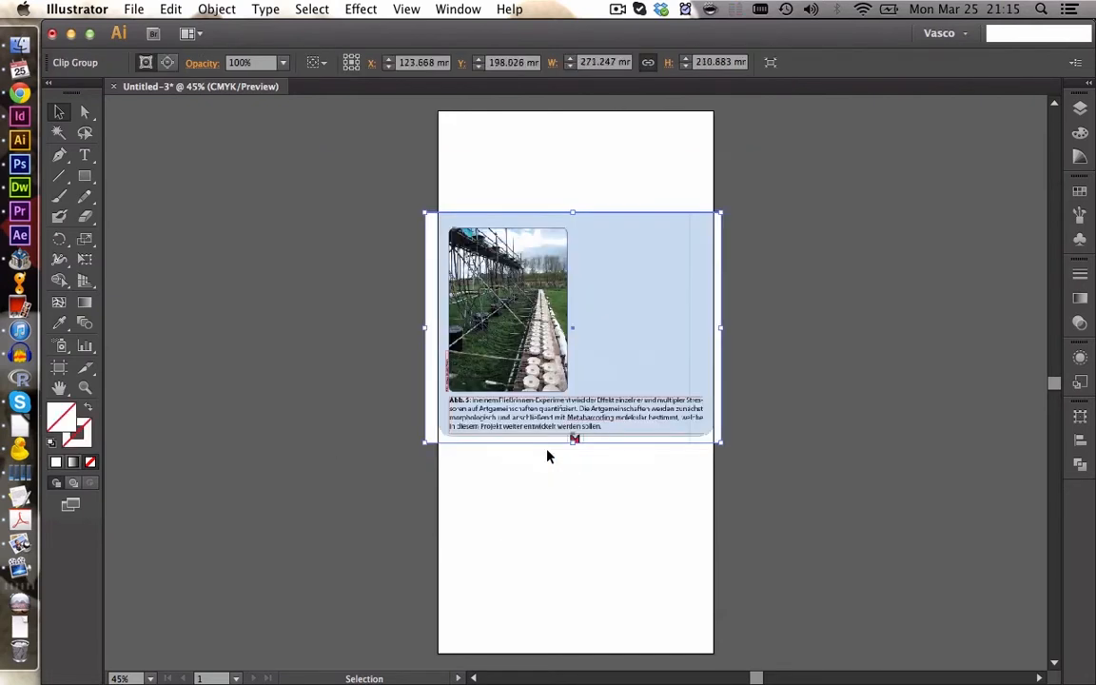
{"action": "left_click", "coordinate": [547, 457]}
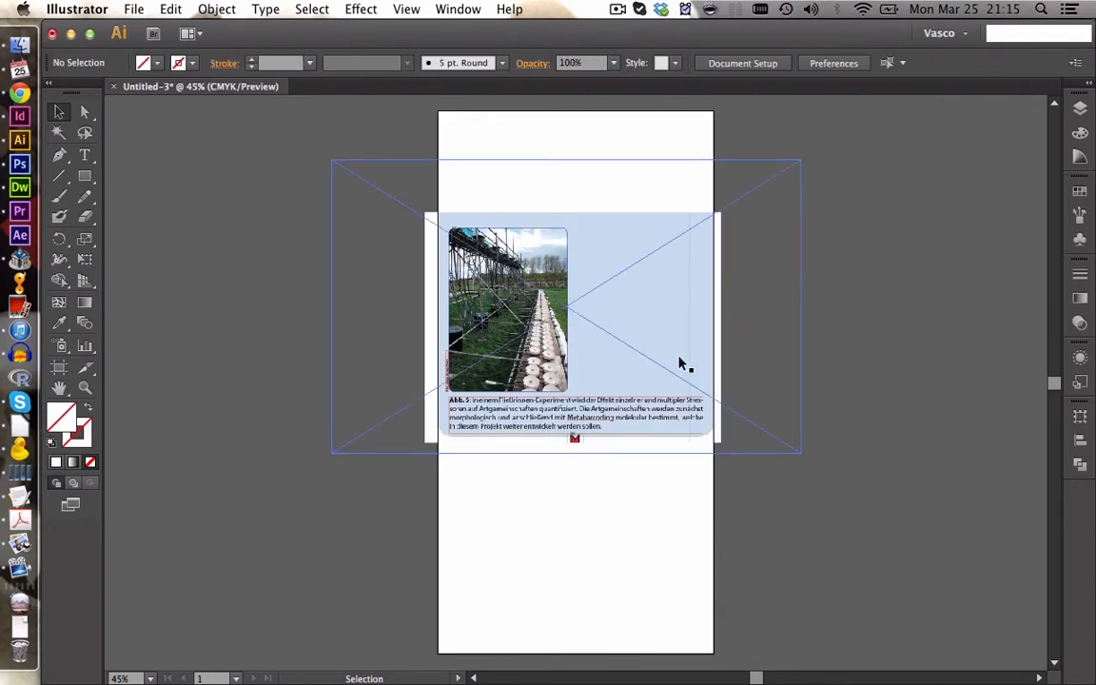
- Lock the layer holding the screenshot and add a new layer above it
{"action": "left_click", "coordinate": [1081, 110]}
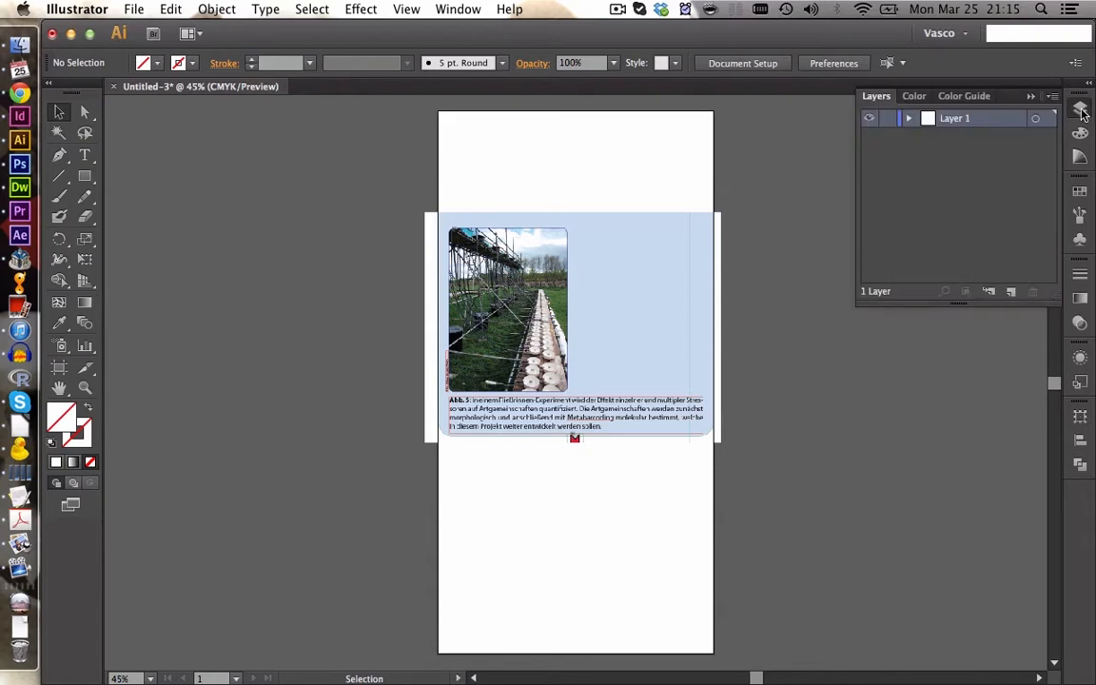
{"action": "left_click", "coordinate": [891, 119]}
{"action": "left_click", "coordinate": [1011, 294]}
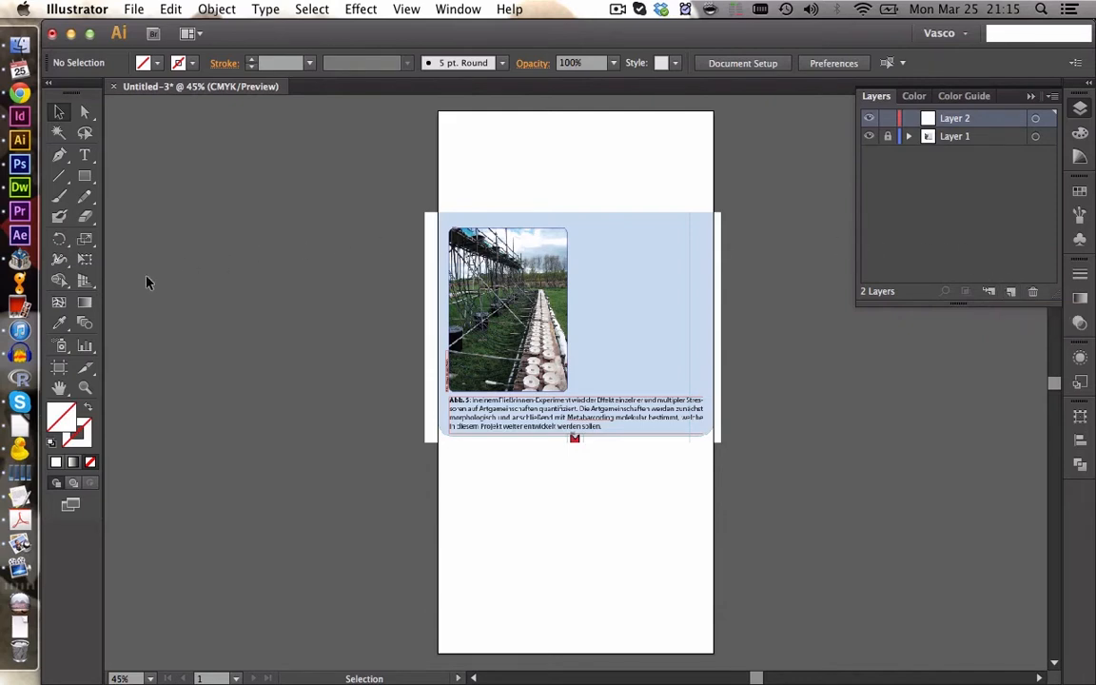
- Shrink the artboard from its upper and lower edges to about 191 mm high so it frames the blue panel
{"action": "left_click", "coordinate": [59, 367]}
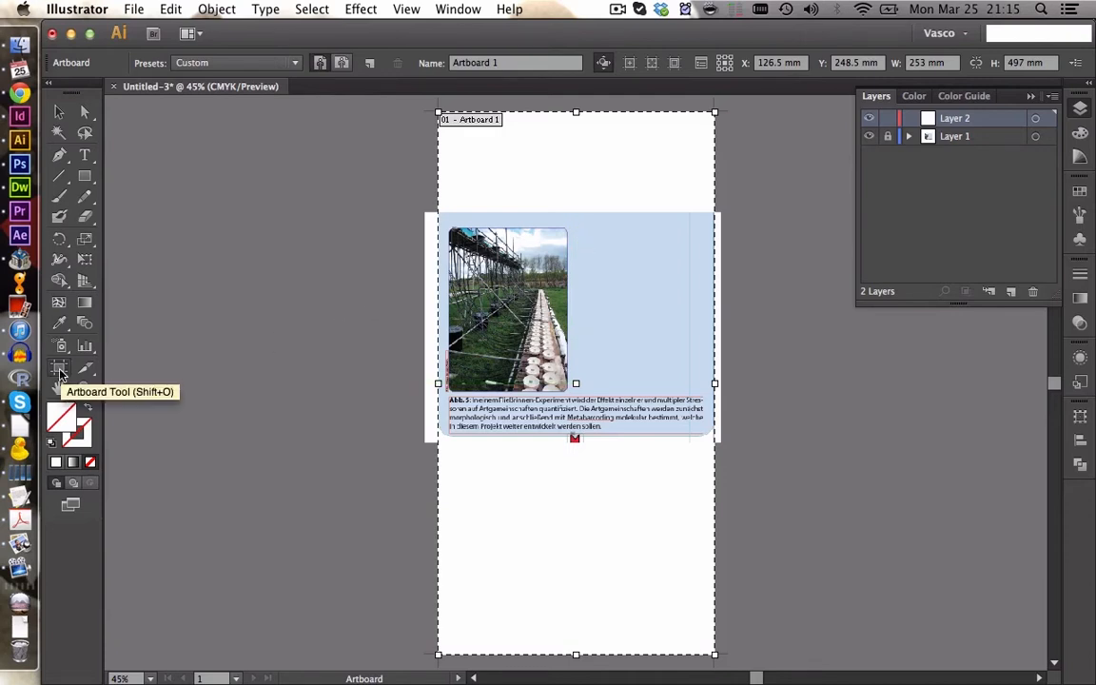
{"action": "left_click_drag", "start_coordinate": [575, 112], "coordinate": [576, 218]}
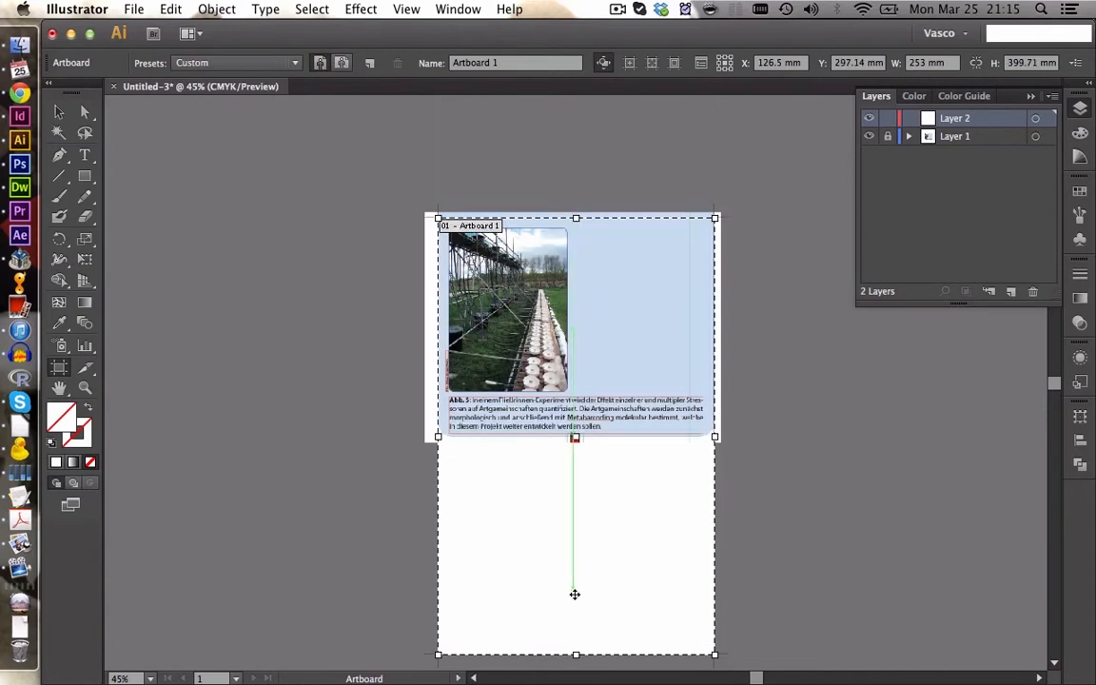
{"action": "left_click_drag", "start_coordinate": [576, 653], "coordinate": [575, 427]}
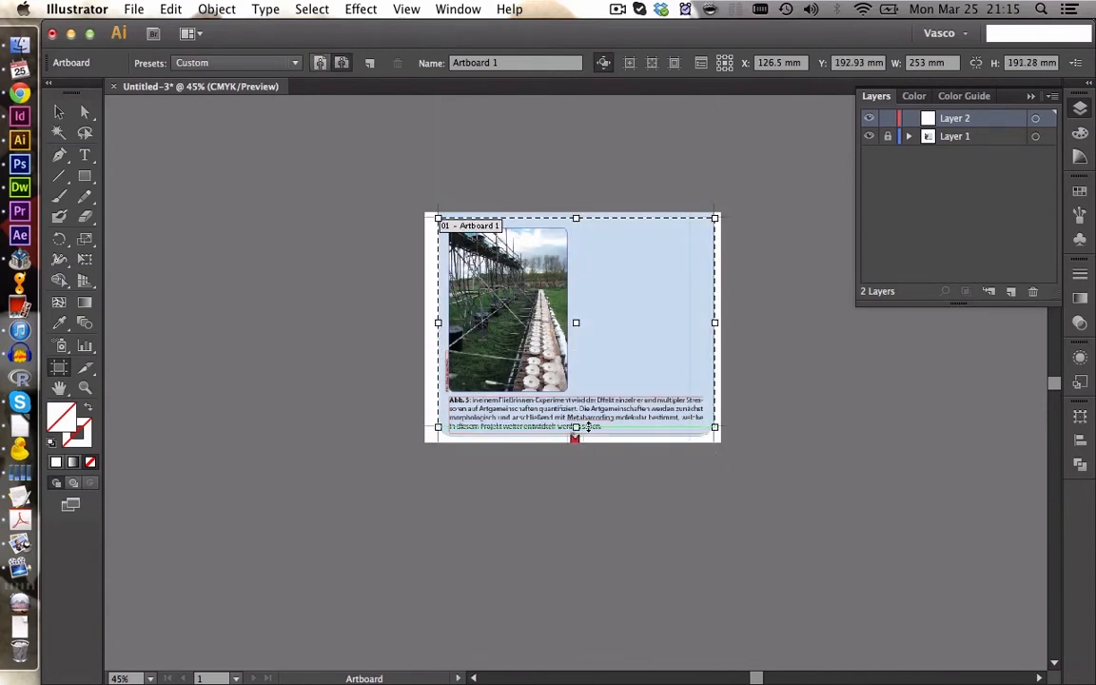
{"action": "left_click", "coordinate": [59, 111]}
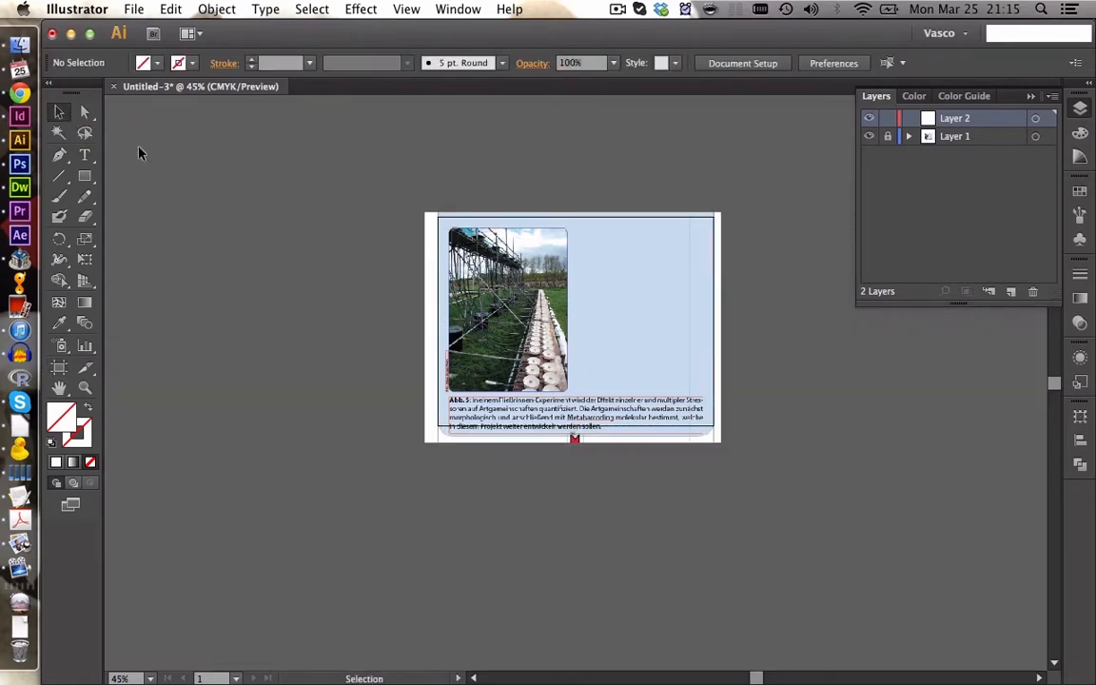
{"action": "left_click", "coordinate": [84, 387]}
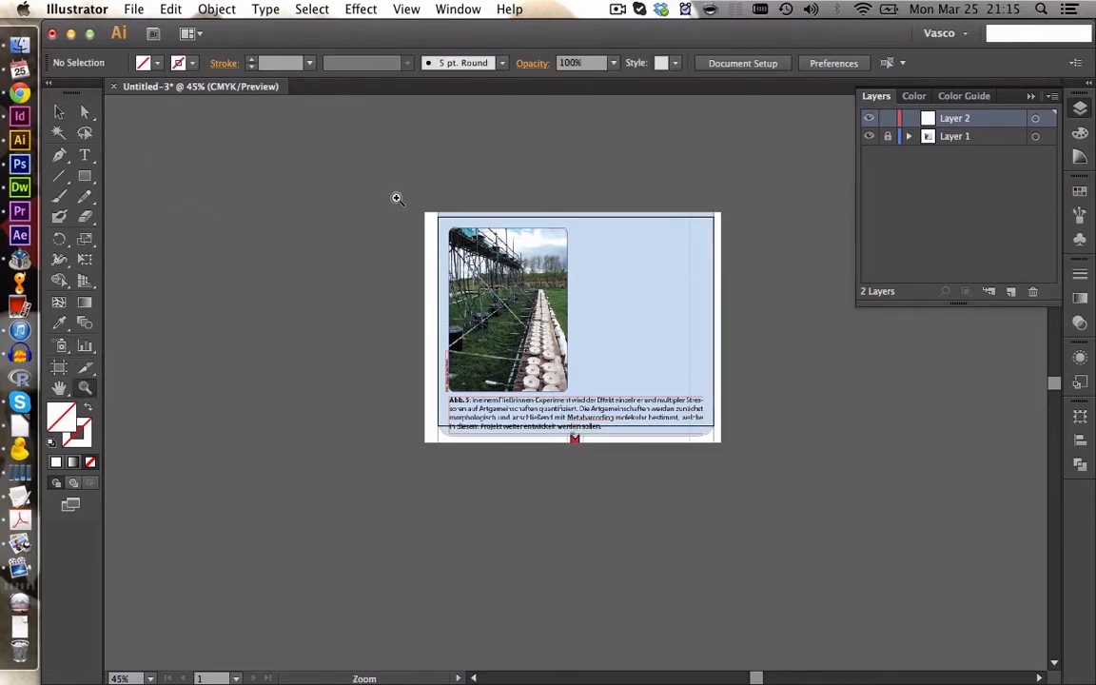
{"action": "left_click_drag", "start_coordinate": [396, 198], "coordinate": [798, 493]}
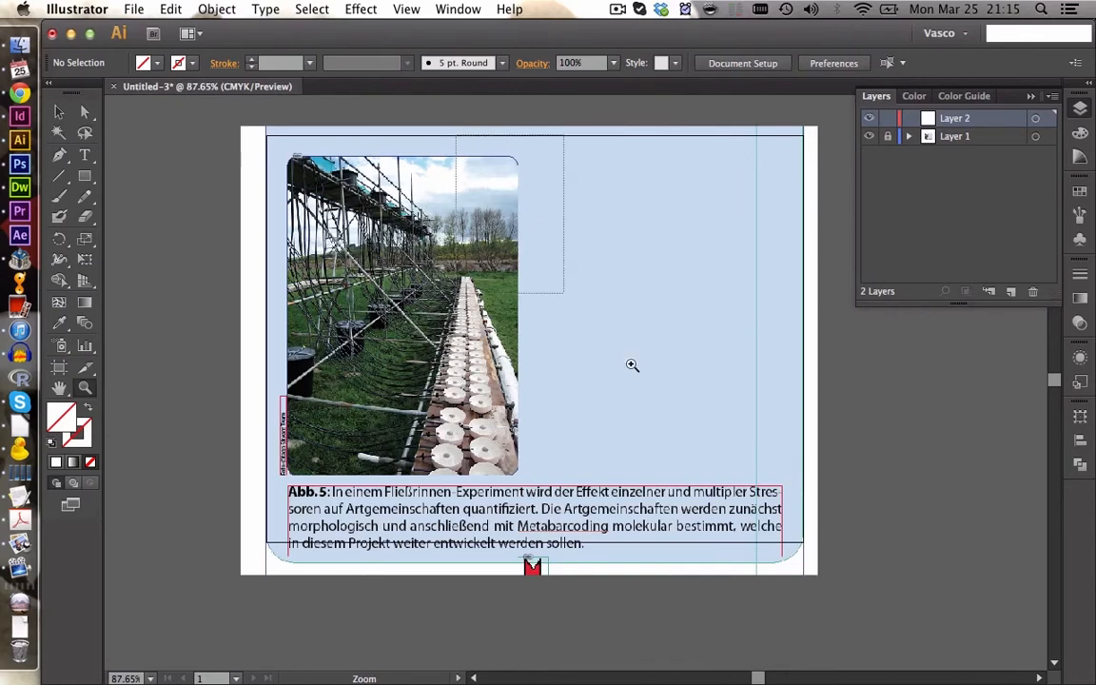
{"action": "left_click_drag", "start_coordinate": [822, 539], "coordinate": [822, 538]}
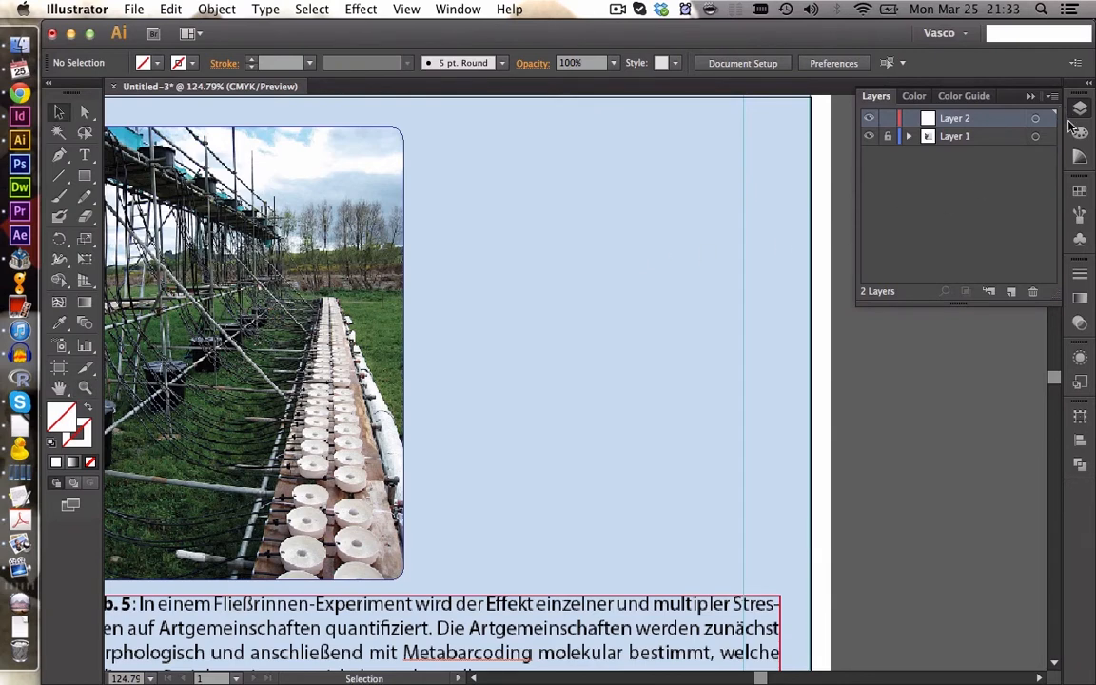
{"action": "left_click", "coordinate": [458, 9]}
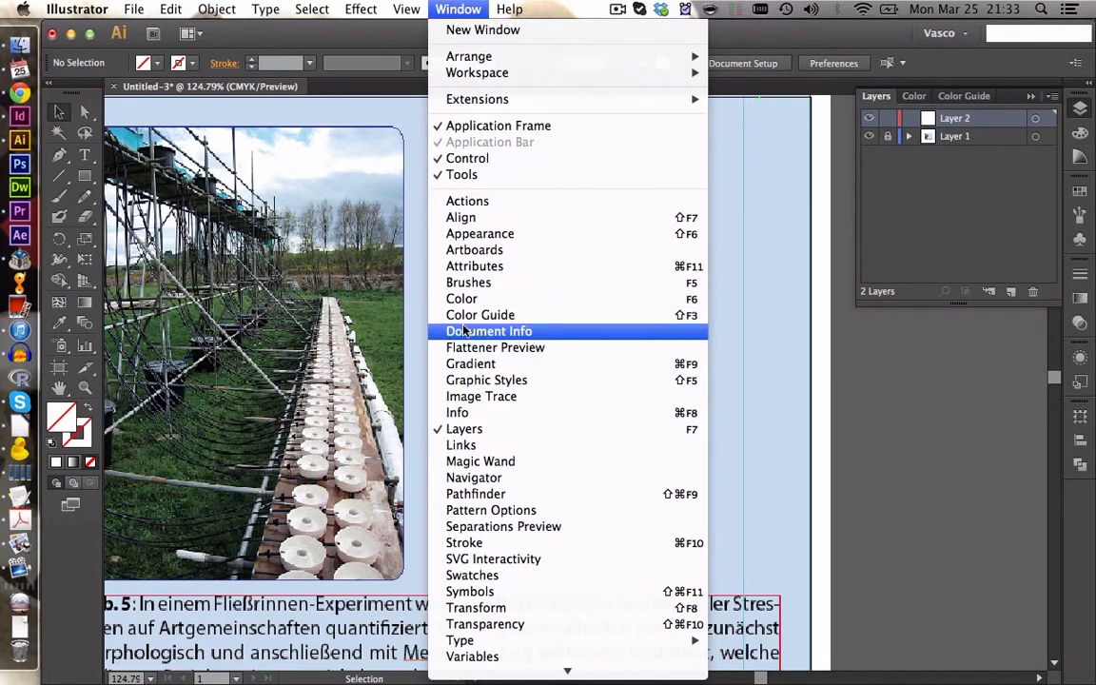
{"action": "left_click", "coordinate": [468, 7]}
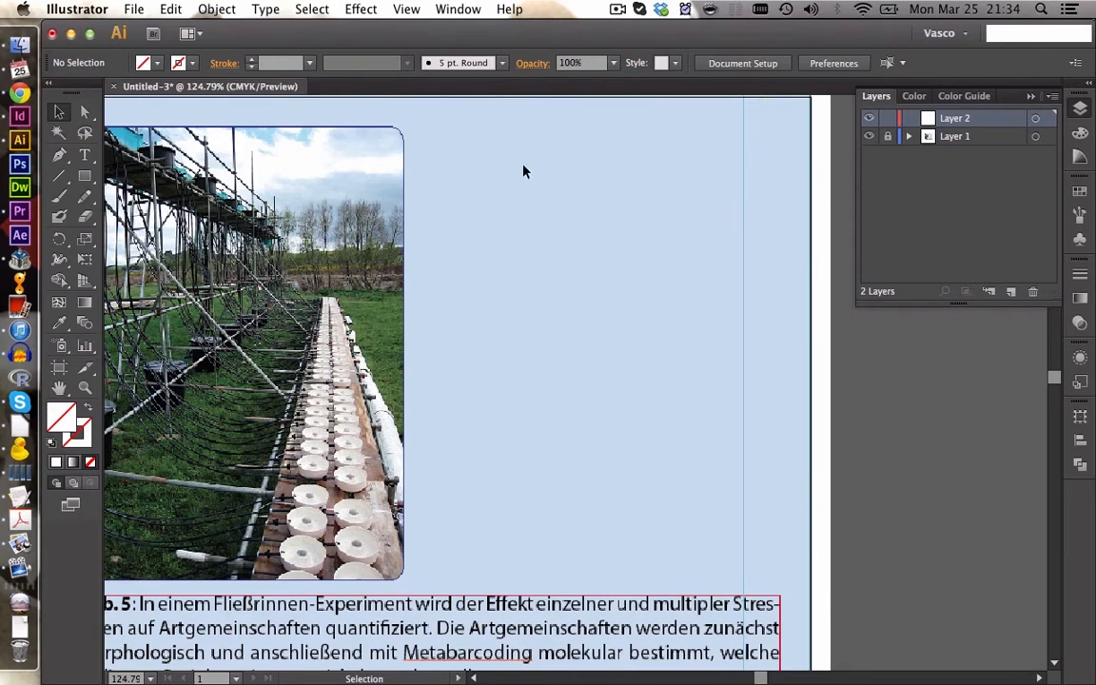
- Place the image 5 dinocras_template from the 2013 academic posters folder onto the new layer
{"action": "left_click", "coordinate": [19, 44]}
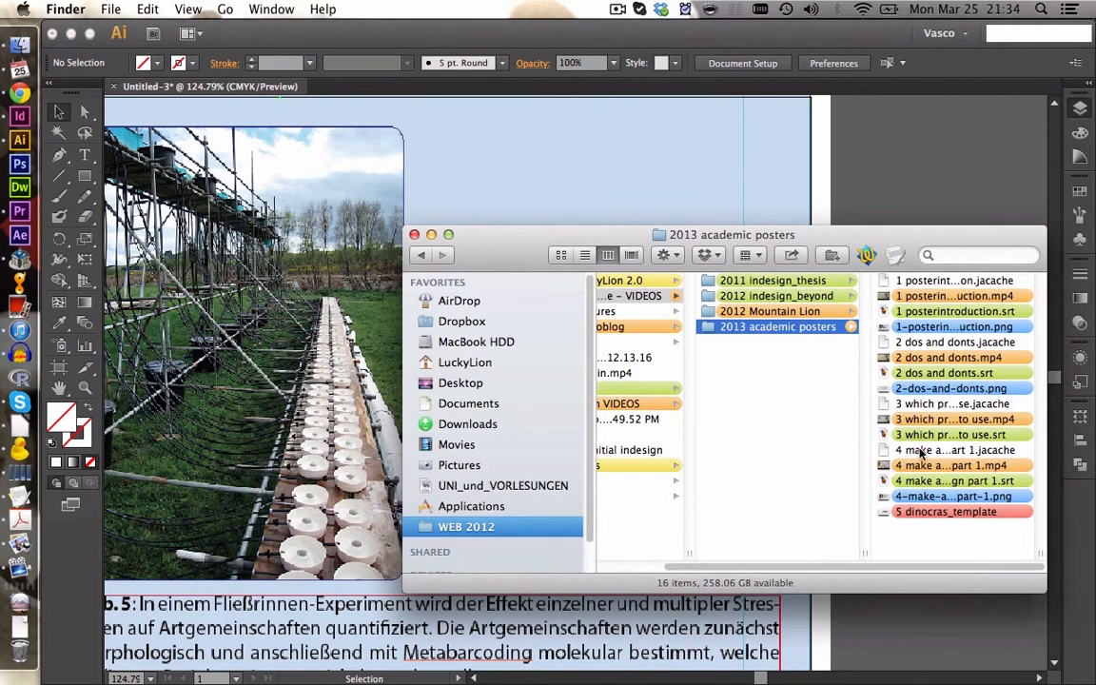
{"action": "left_click_drag", "start_coordinate": [918, 518], "coordinate": [671, 244]}
{"action": "left_click", "coordinate": [664, 178]}
{"action": "scroll", "coordinate": [675, 254], "scroll_direction": "up", "scroll_amount": 2}
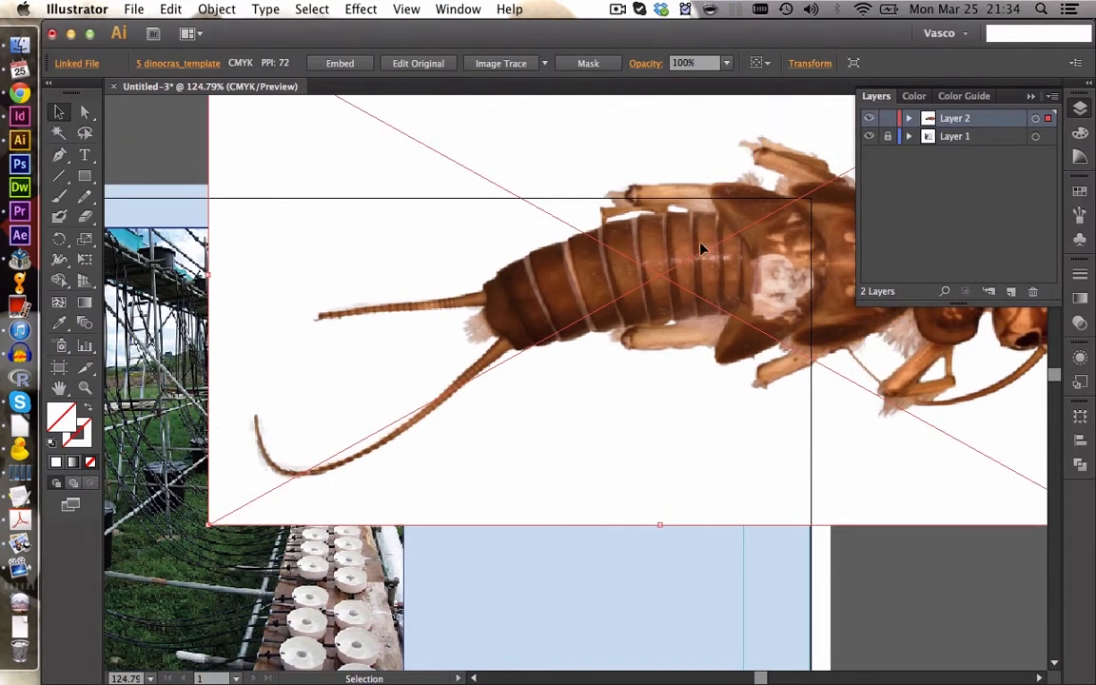
- Move the placed insect image clear of the blue panel onto the empty canvas and shrink it proportionally to less than half its size
{"action": "left_click", "coordinate": [406, 10]}
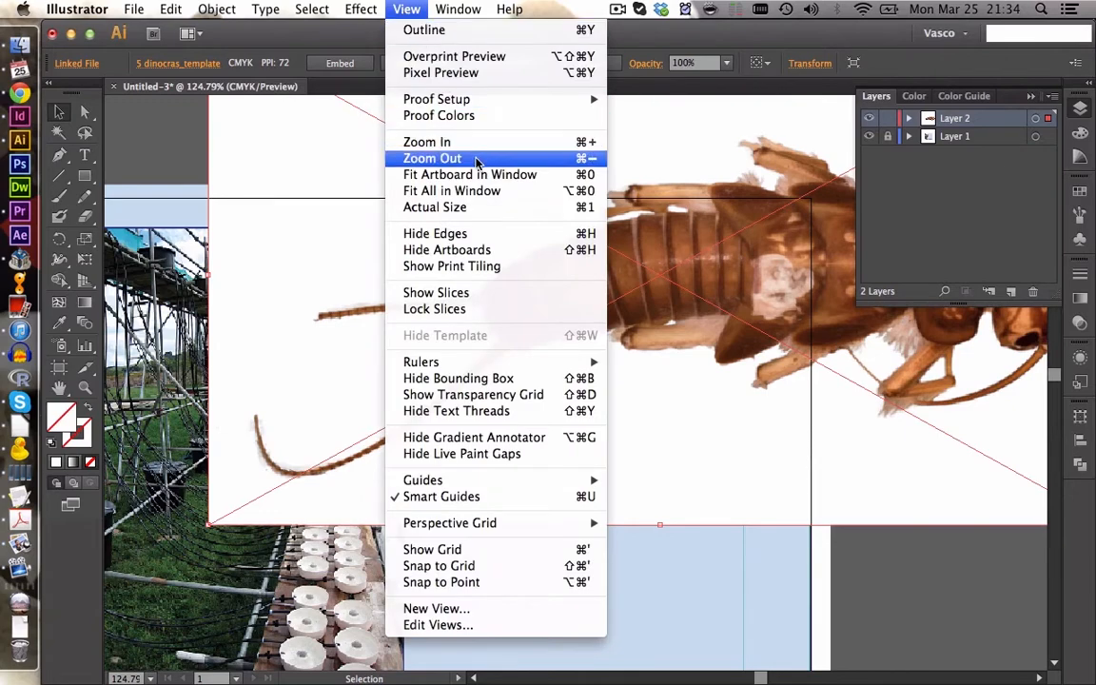
{"action": "left_click", "coordinate": [475, 191]}
{"action": "key", "text": "super+minus"}
{"action": "key", "text": "super+minus"}
{"action": "key", "text": "super+minus"}
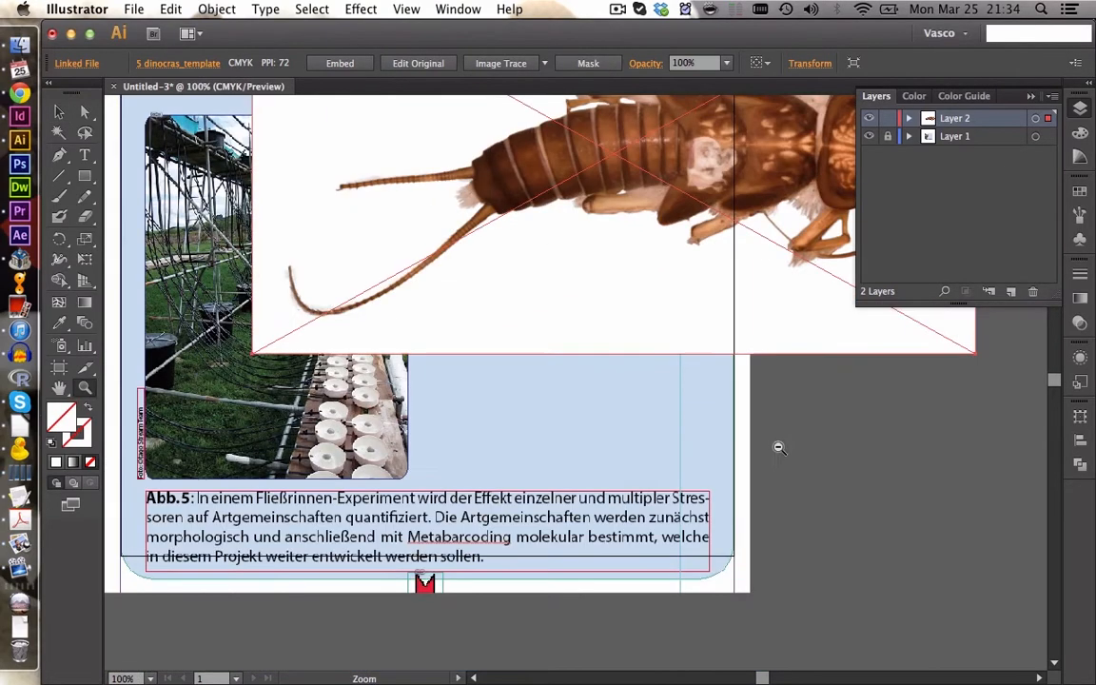
{"action": "left_click", "coordinate": [62, 112]}
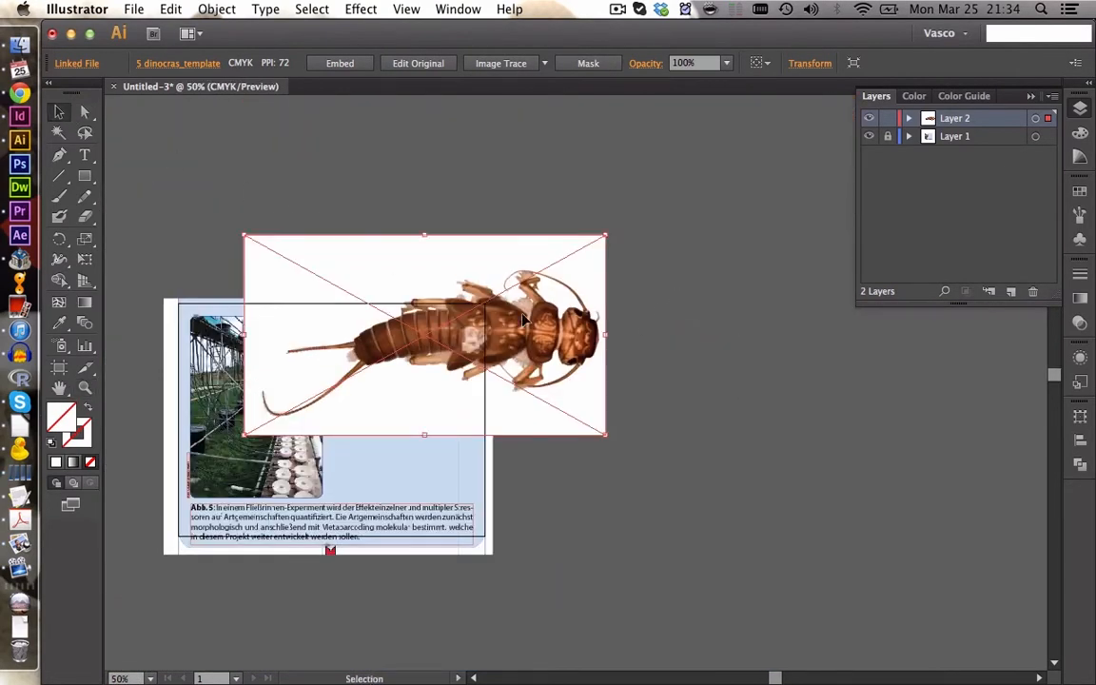
{"action": "left_click_drag", "start_coordinate": [473, 285], "coordinate": [739, 276]}
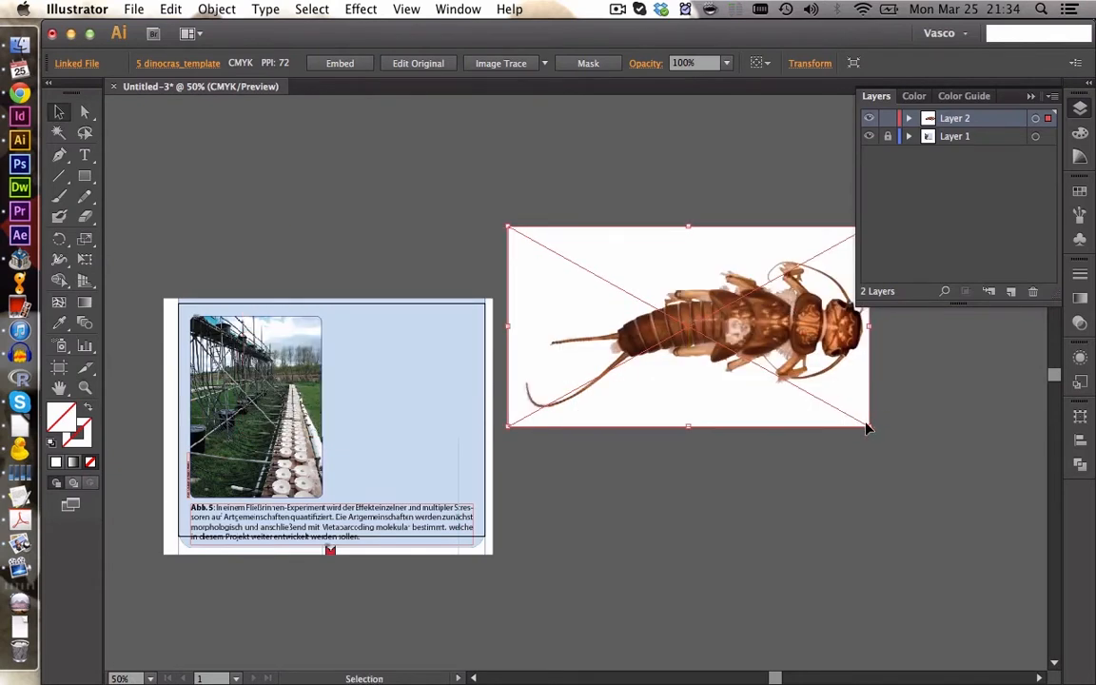
{"action": "left_click_drag", "start_coordinate": [865, 428], "coordinate": [707, 315]}
{"action": "left_click", "coordinate": [707, 316]}
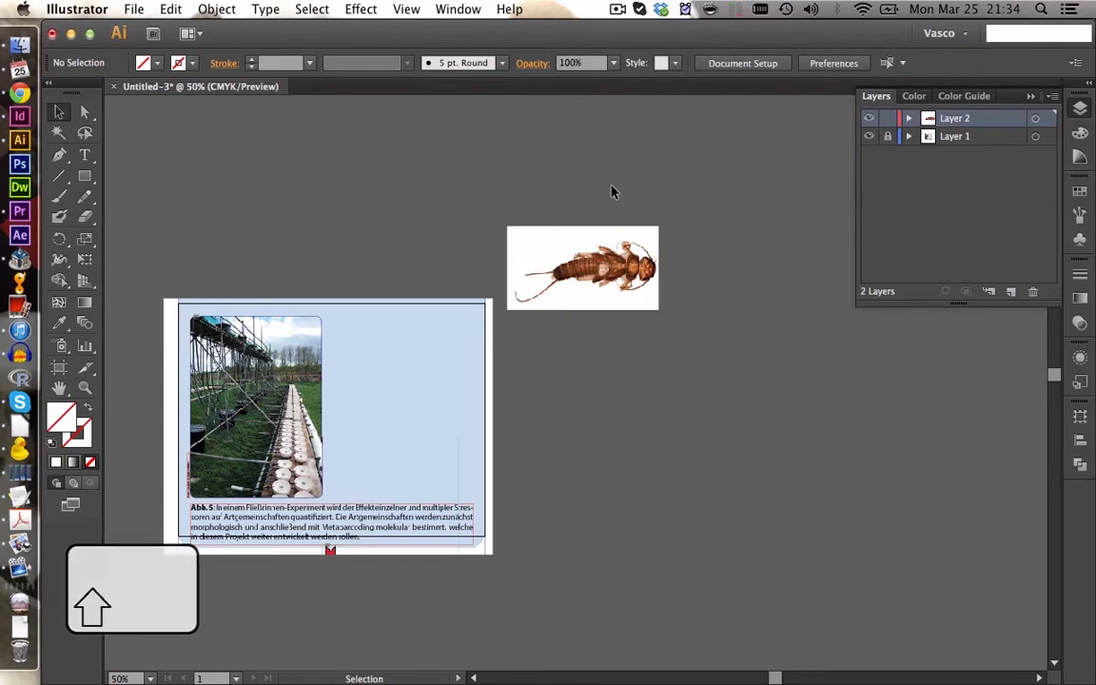
- Turn on Overprint Preview and rotate the insect image 90° counterclockwise so its head points up
{"action": "left_click", "coordinate": [407, 9]}
{"action": "left_click", "coordinate": [430, 57]}
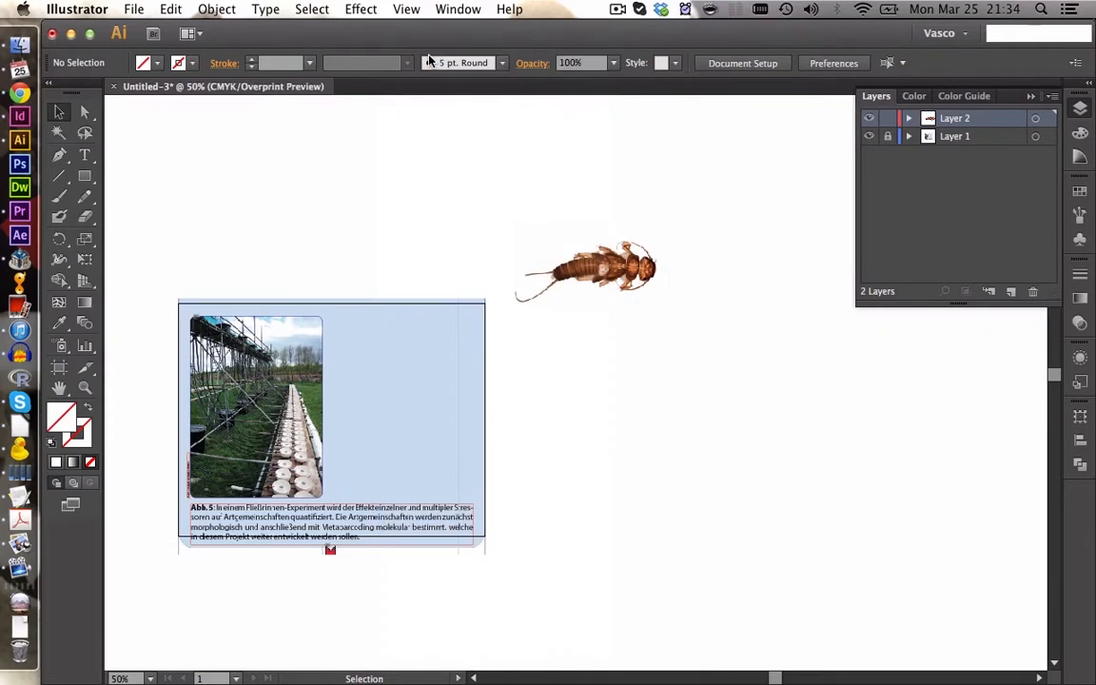
{"action": "left_click", "coordinate": [528, 230]}
{"action": "left_click", "coordinate": [642, 347]}
{"action": "left_click", "coordinate": [639, 276]}
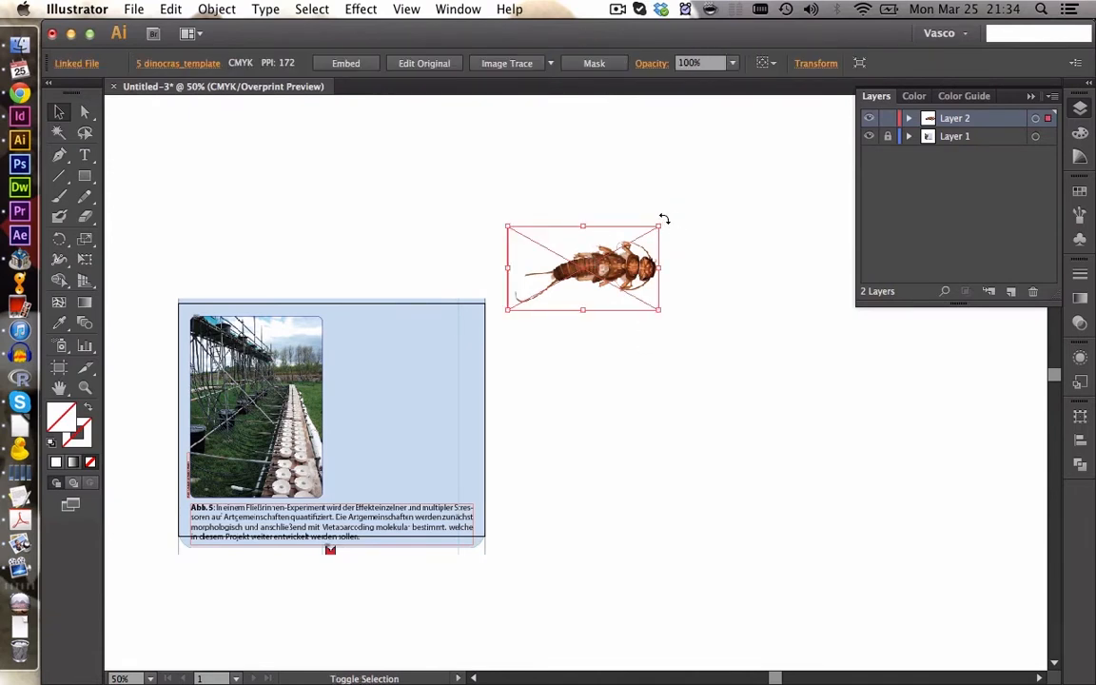
{"action": "mouse_move", "coordinate": [648, 209]}
{"action": "left_mouse_down"}
{"action": "mouse_move", "coordinate": [572, 188]}
{"action": "mouse_move", "coordinate": [569, 198]}
{"action": "left_mouse_up"}
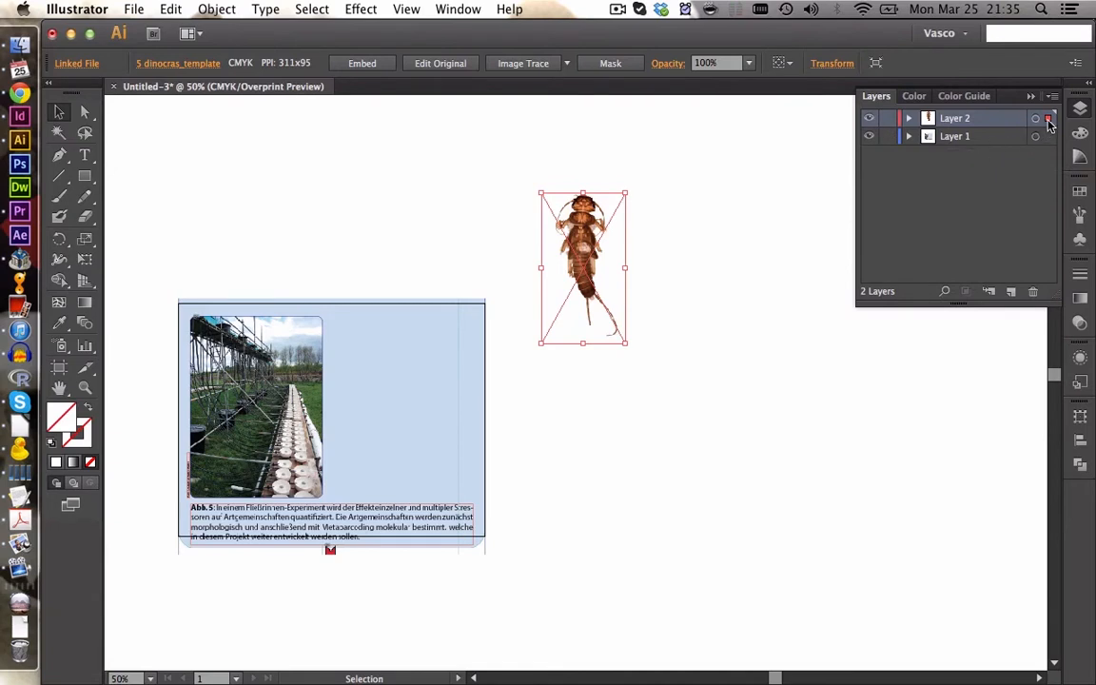
- Transfer the insect image to Layer 1, lock that layer, and make the empty Layer 2 active
{"action": "left_click_drag", "start_coordinate": [1047, 119], "coordinate": [1050, 138]}
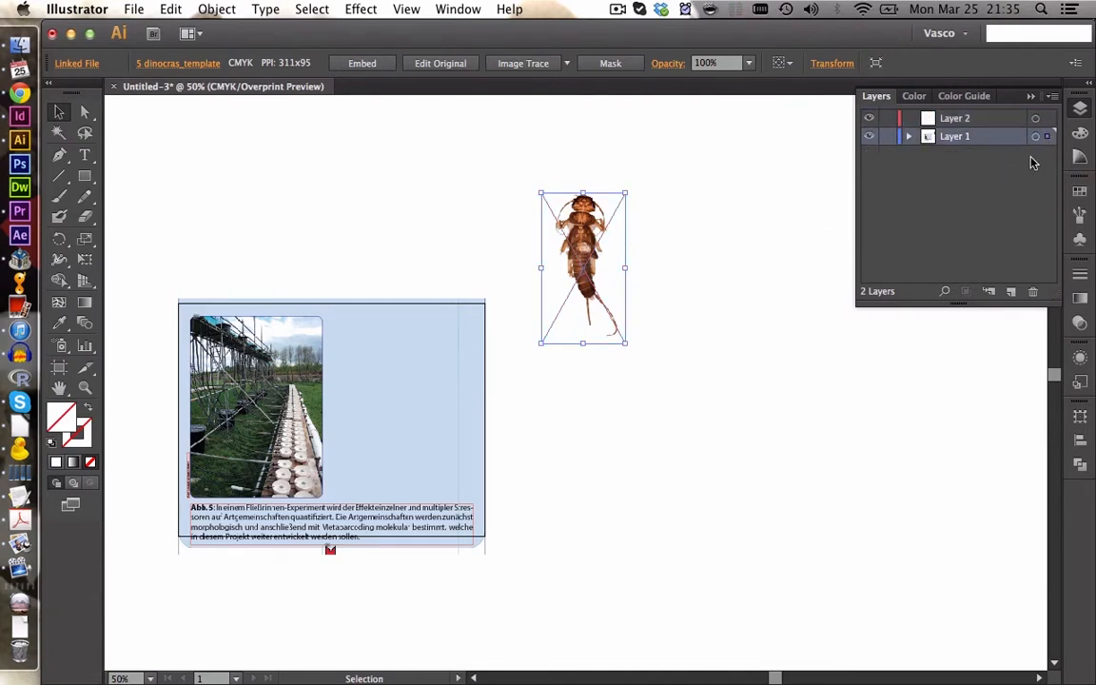
{"action": "left_click", "coordinate": [887, 141]}
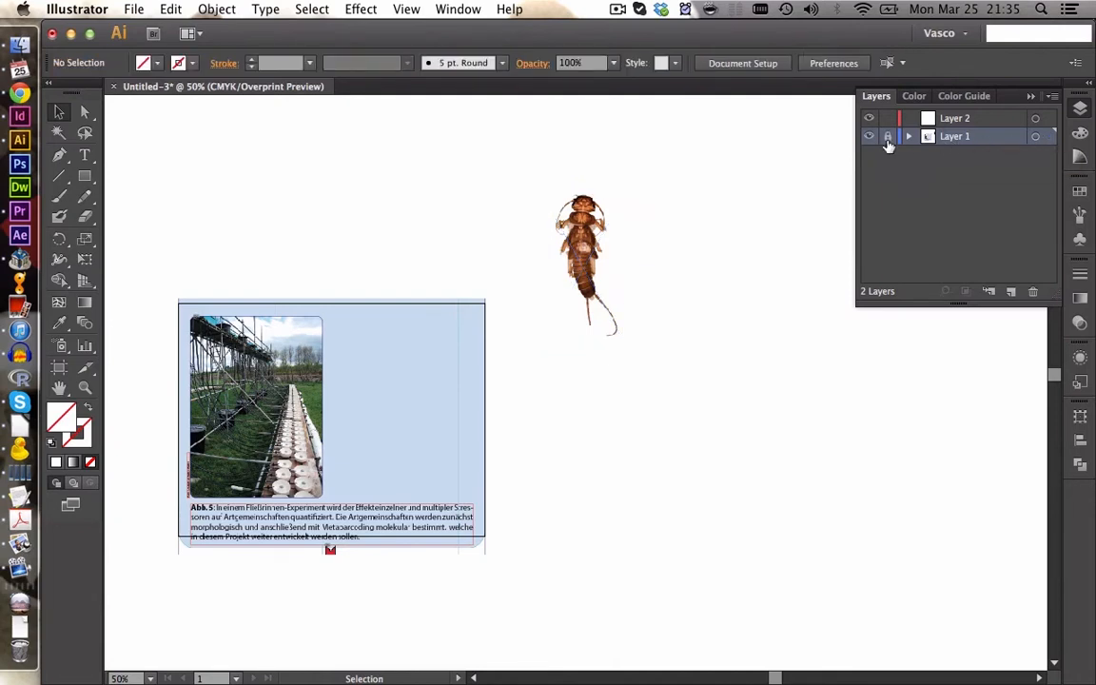
{"action": "left_click", "coordinate": [942, 122]}
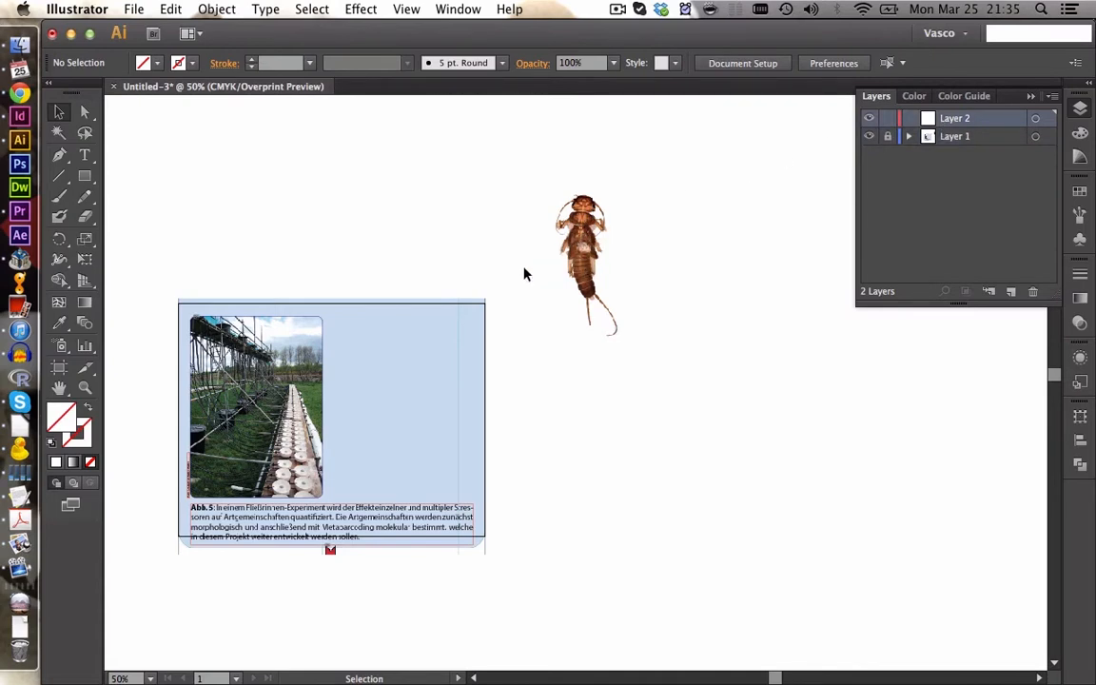
- Turn off Smart Guides so freehand drawing over the insect does not snap to alignment hints
{"action": "left_click", "coordinate": [85, 385]}
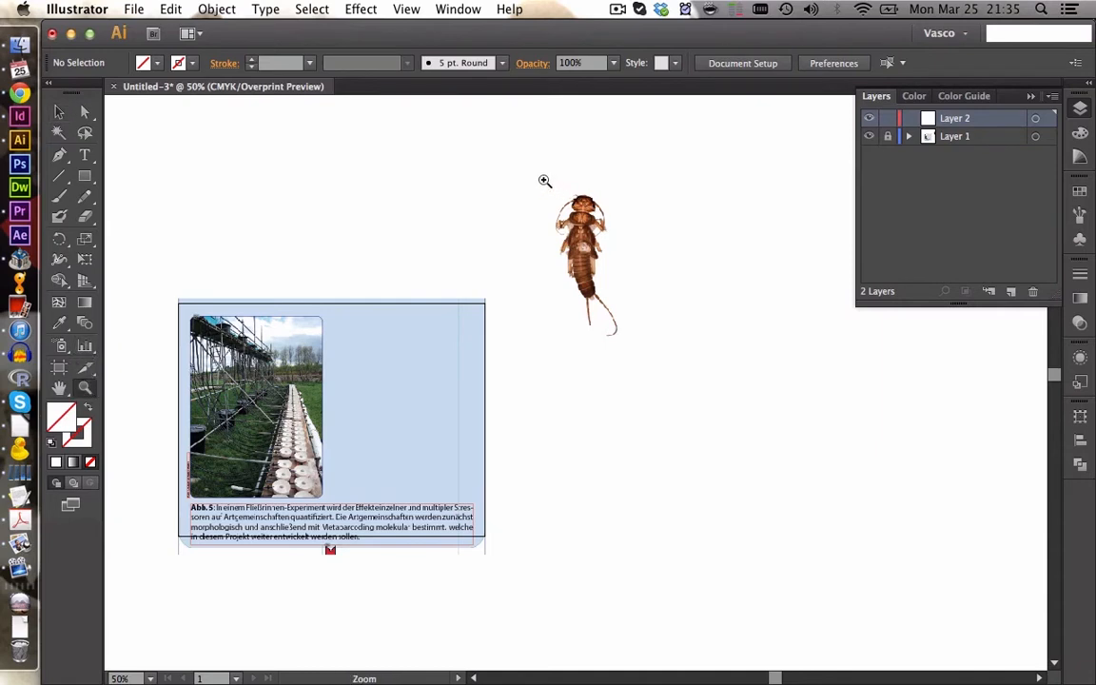
{"action": "left_click_drag", "start_coordinate": [545, 179], "coordinate": [643, 338]}
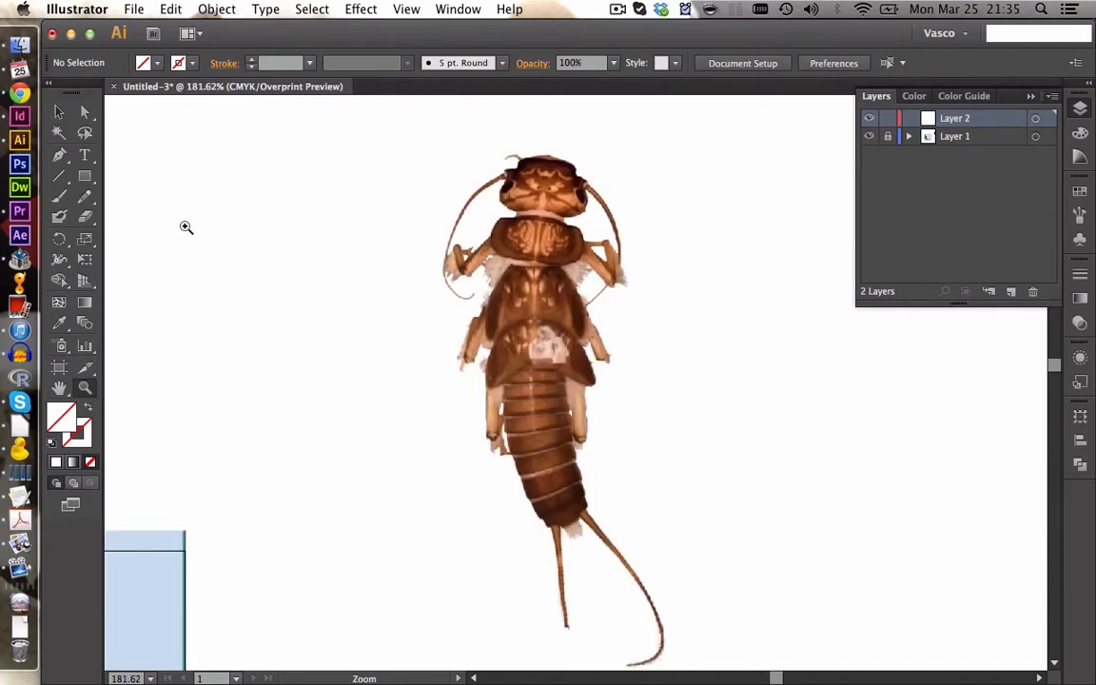
{"action": "left_click", "coordinate": [84, 176]}
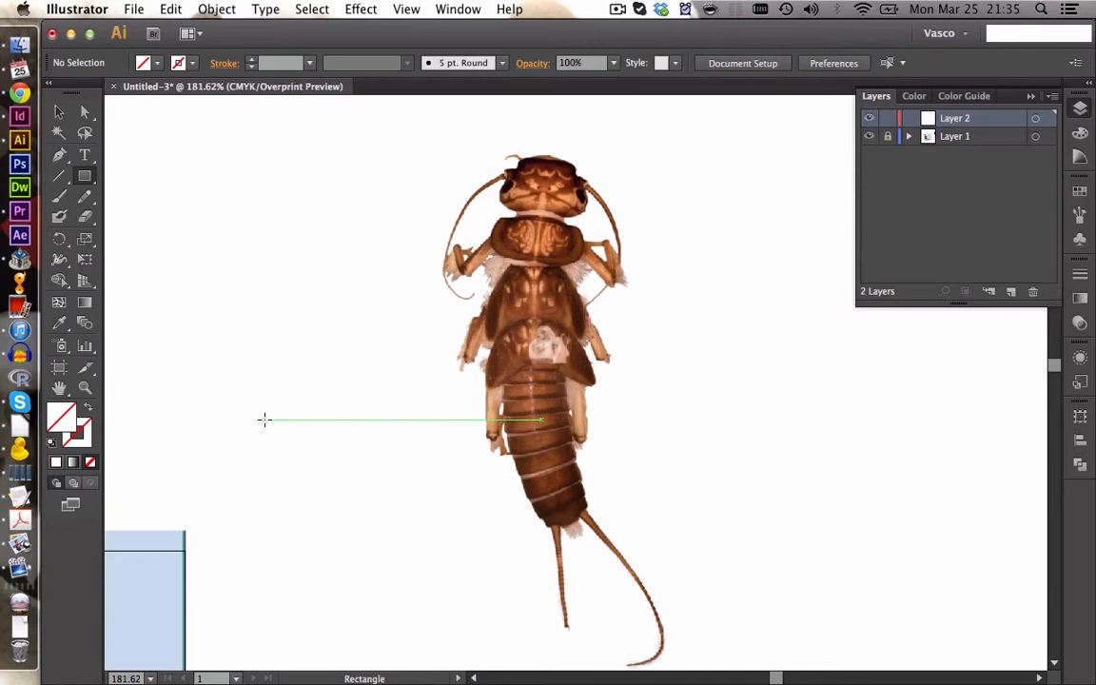
{"action": "left_click", "coordinate": [407, 10]}
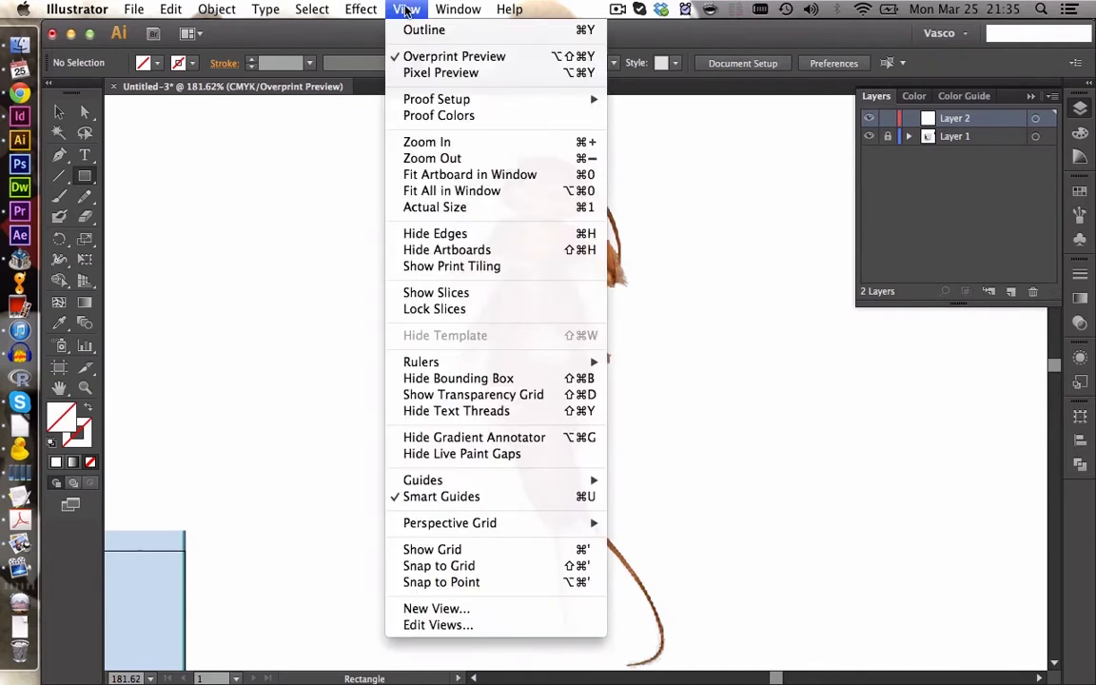
{"action": "left_click", "coordinate": [442, 497]}
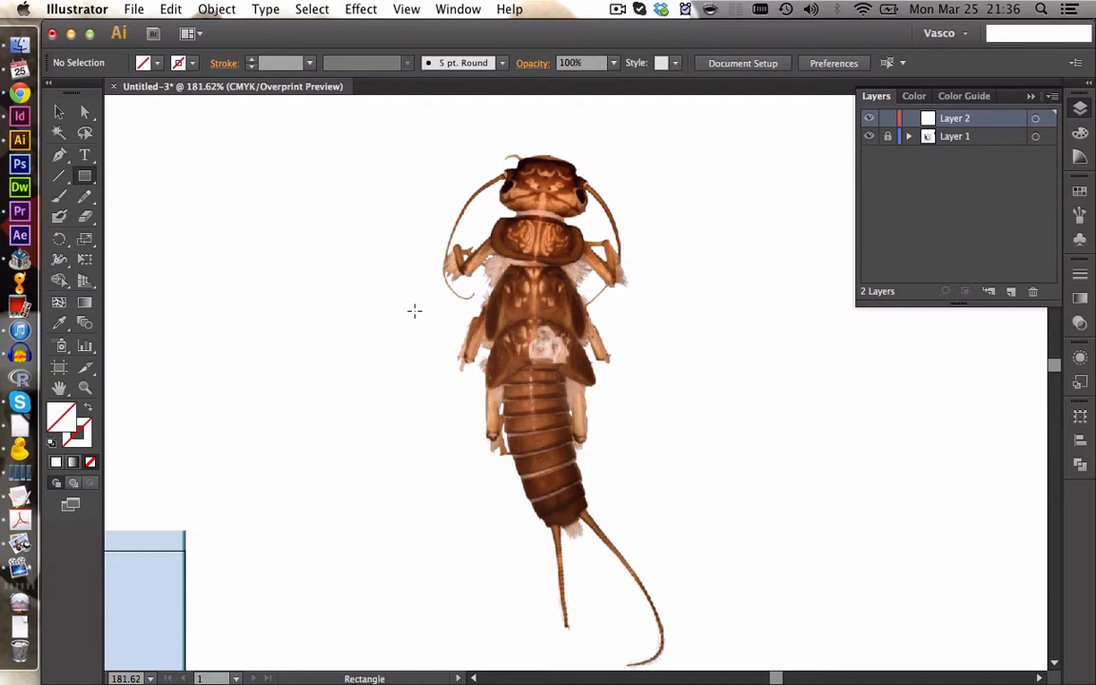
- Draw several practice curves beside the insect with the Pencil tool, using a 2 pt black stroke
{"action": "left_click", "coordinate": [84, 196]}
{"action": "mouse_move", "coordinate": [438, 184]}
{"action": "left_mouse_down"}
{"action": "mouse_move", "coordinate": [269, 270]}
{"action": "mouse_move", "coordinate": [308, 380]}
{"action": "mouse_move", "coordinate": [400, 476]}
{"action": "left_mouse_up"}
{"action": "left_click_drag", "start_coordinate": [366, 250], "coordinate": [419, 382]}
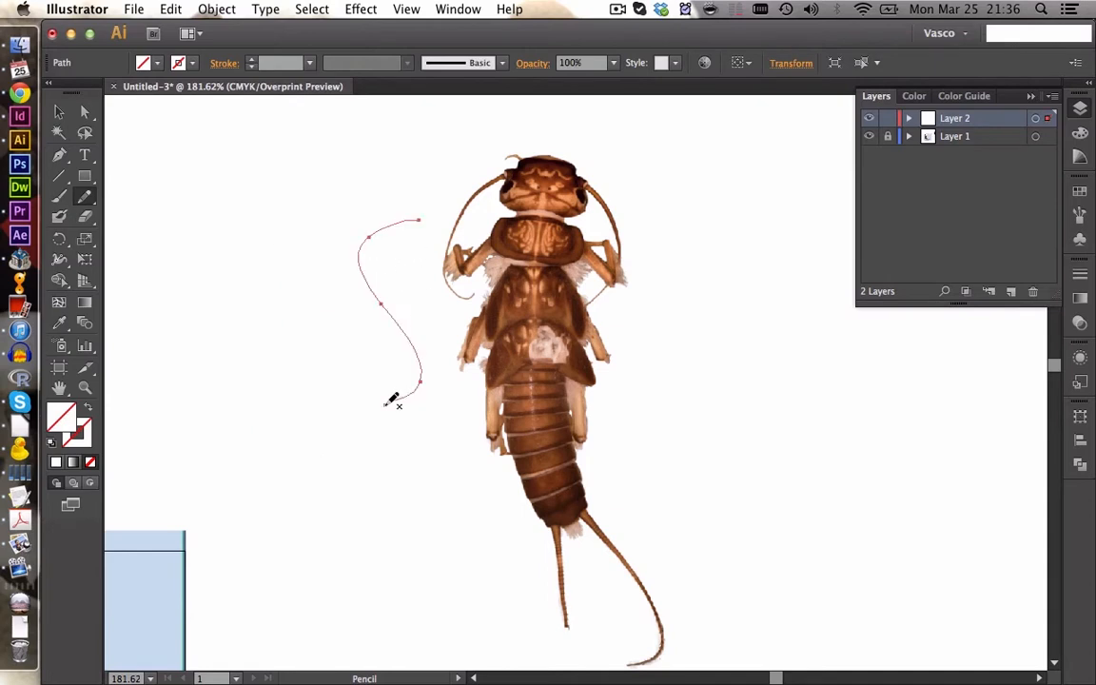
{"action": "left_click", "coordinate": [252, 63]}
{"action": "left_click", "coordinate": [251, 59]}
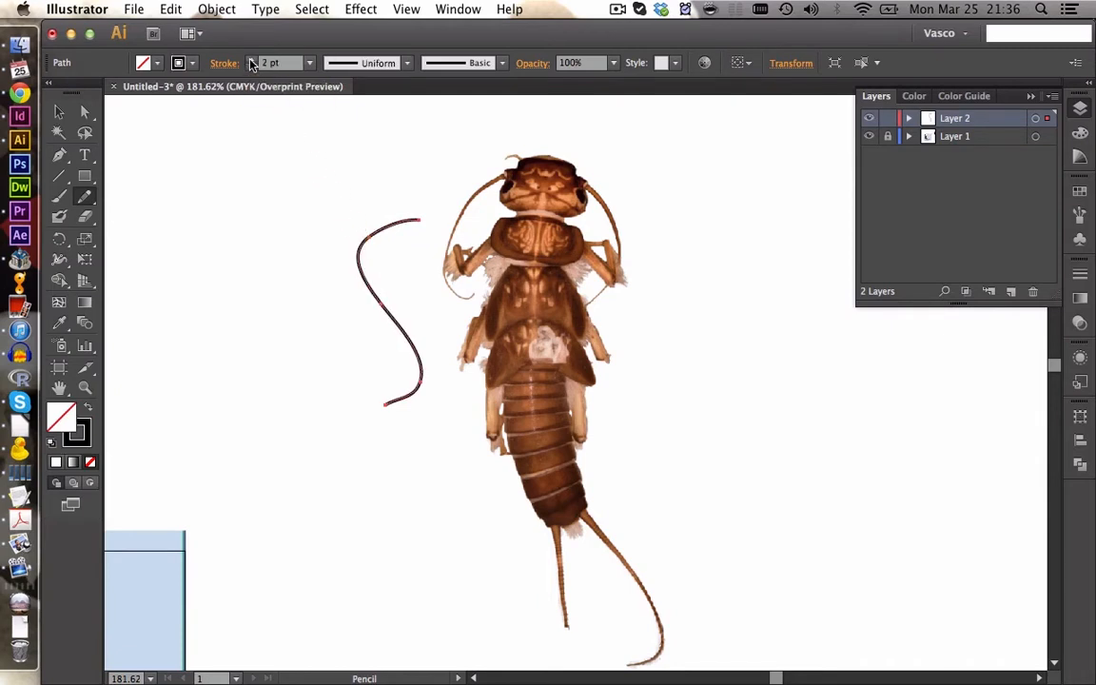
{"action": "mouse_move", "coordinate": [290, 165]}
{"action": "left_mouse_down"}
{"action": "mouse_move", "coordinate": [236, 237]}
{"action": "mouse_move", "coordinate": [272, 341]}
{"action": "left_mouse_up"}
{"action": "mouse_move", "coordinate": [331, 181]}
{"action": "left_mouse_down"}
{"action": "mouse_move", "coordinate": [296, 215]}
{"action": "mouse_move", "coordinate": [306, 376]}
{"action": "left_mouse_up"}
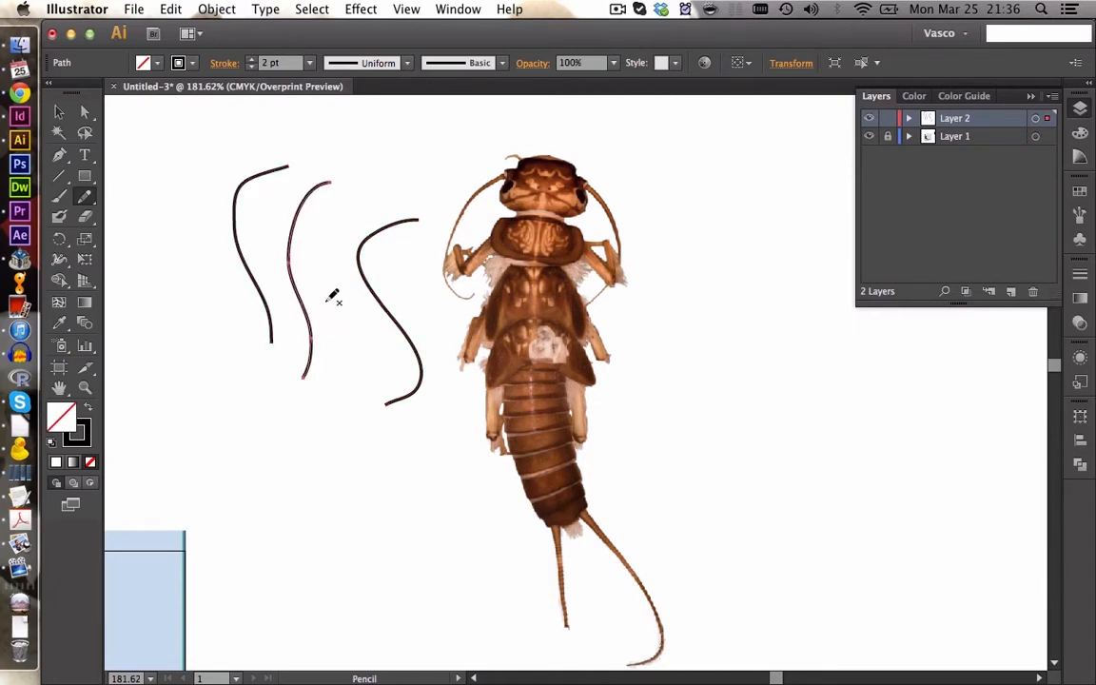
- Reduce the stroke to 1 pt and draw more practice pencil curves beside and below the existing ones
{"action": "left_click", "coordinate": [251, 68]}
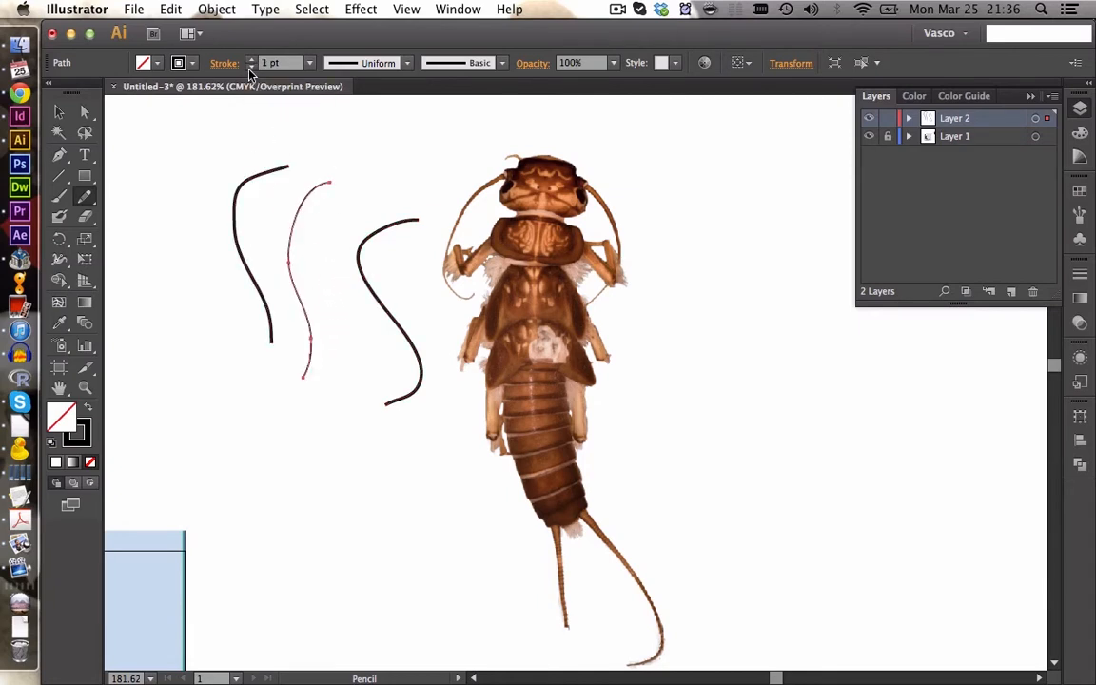
{"action": "mouse_move", "coordinate": [320, 234]}
{"action": "left_mouse_down"}
{"action": "mouse_move", "coordinate": [383, 163]}
{"action": "mouse_move", "coordinate": [362, 190]}
{"action": "mouse_move", "coordinate": [373, 314]}
{"action": "left_mouse_up"}
{"action": "left_click_drag", "start_coordinate": [270, 245], "coordinate": [324, 364]}
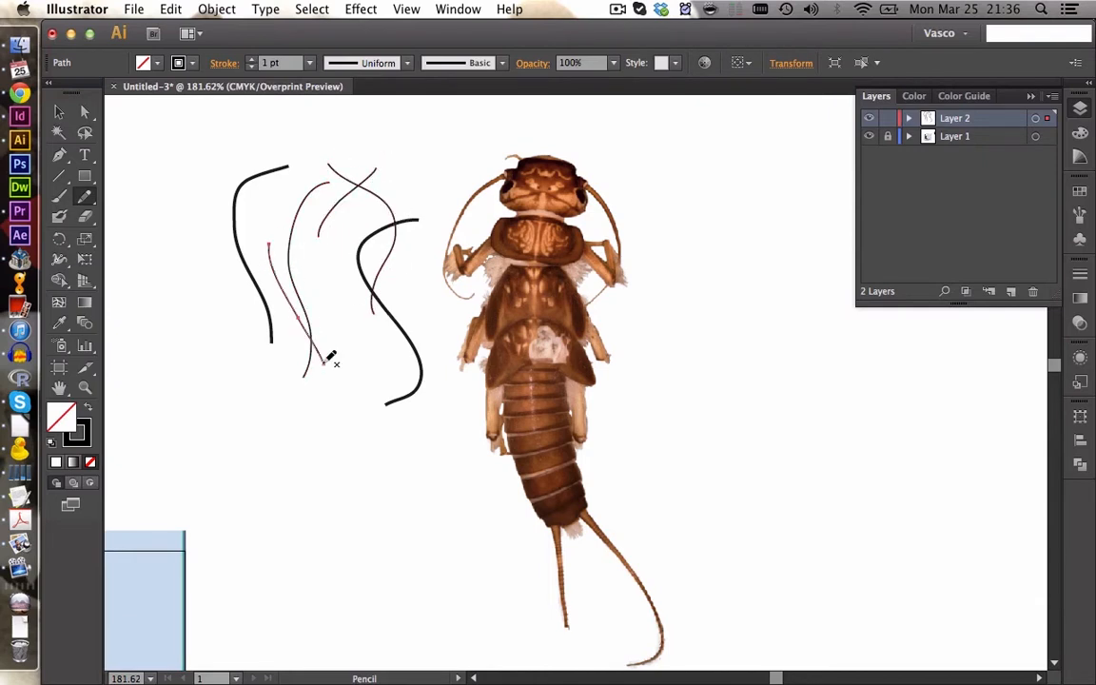
{"action": "mouse_move", "coordinate": [196, 407]}
{"action": "left_mouse_down"}
{"action": "mouse_move", "coordinate": [228, 485]}
{"action": "mouse_move", "coordinate": [330, 461]}
{"action": "mouse_move", "coordinate": [500, 535]}
{"action": "left_mouse_up"}
{"action": "mouse_move", "coordinate": [250, 414]}
{"action": "left_mouse_down"}
{"action": "mouse_move", "coordinate": [342, 447]}
{"action": "mouse_move", "coordinate": [650, 501]}
{"action": "left_mouse_up"}
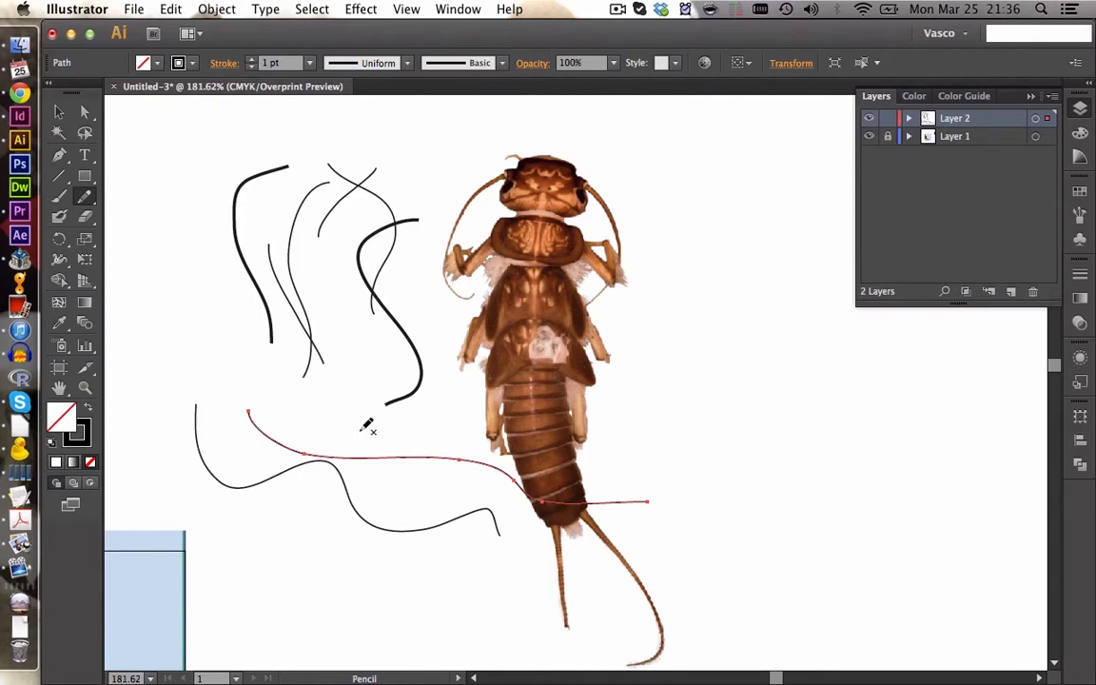
- Redraw part of the selected long curve with the Pencil tool, and draw a loop on the other side of the insect
{"action": "left_click_drag", "start_coordinate": [369, 427], "coordinate": [369, 433]}
{"action": "mouse_move", "coordinate": [363, 448]}
{"action": "left_mouse_down"}
{"action": "mouse_move", "coordinate": [663, 433]}
{"action": "mouse_move", "coordinate": [771, 466]}
{"action": "mouse_move", "coordinate": [613, 441]}
{"action": "left_mouse_up"}
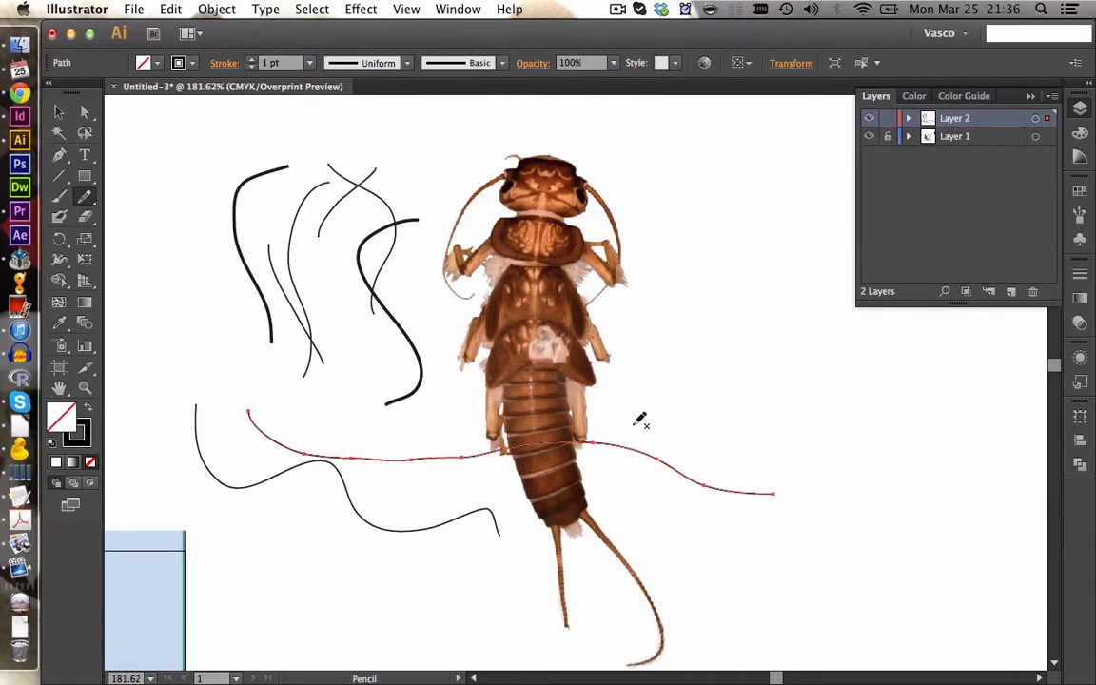
{"action": "left_click_drag", "start_coordinate": [630, 423], "coordinate": [754, 407]}
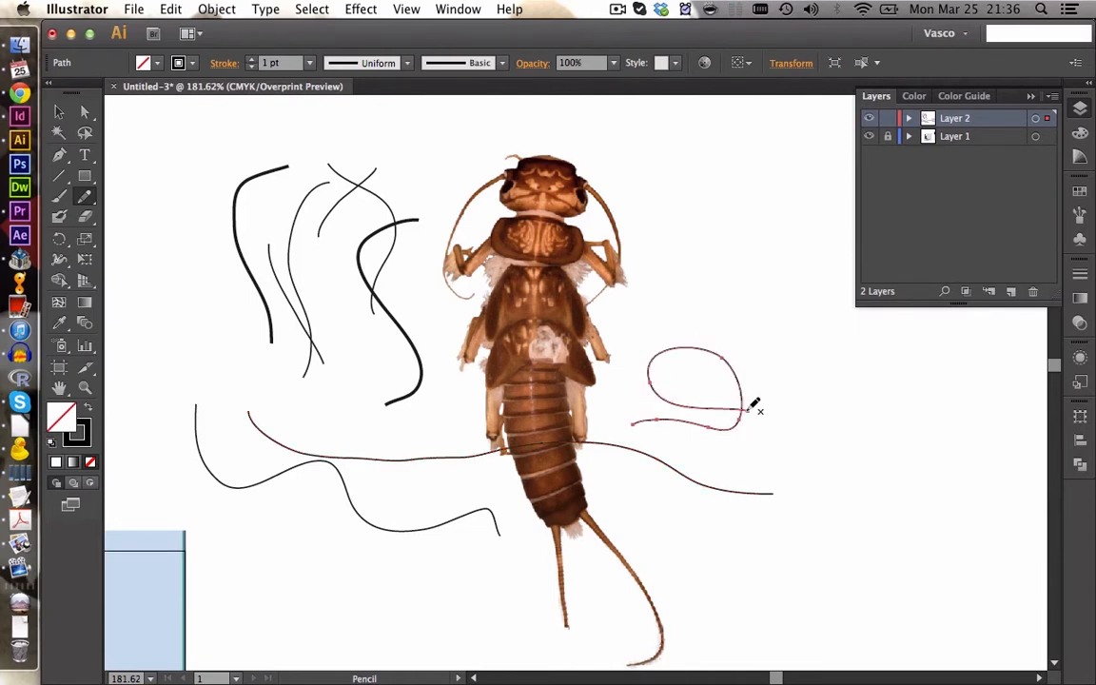
- Select all the practice pencil curves around the insect and delete them
{"action": "key", "text": "v"}
{"action": "mouse_move", "coordinate": [212, 177]}
{"action": "left_mouse_down"}
{"action": "mouse_move", "coordinate": [504, 433]}
{"action": "mouse_move", "coordinate": [737, 550]}
{"action": "left_mouse_up"}
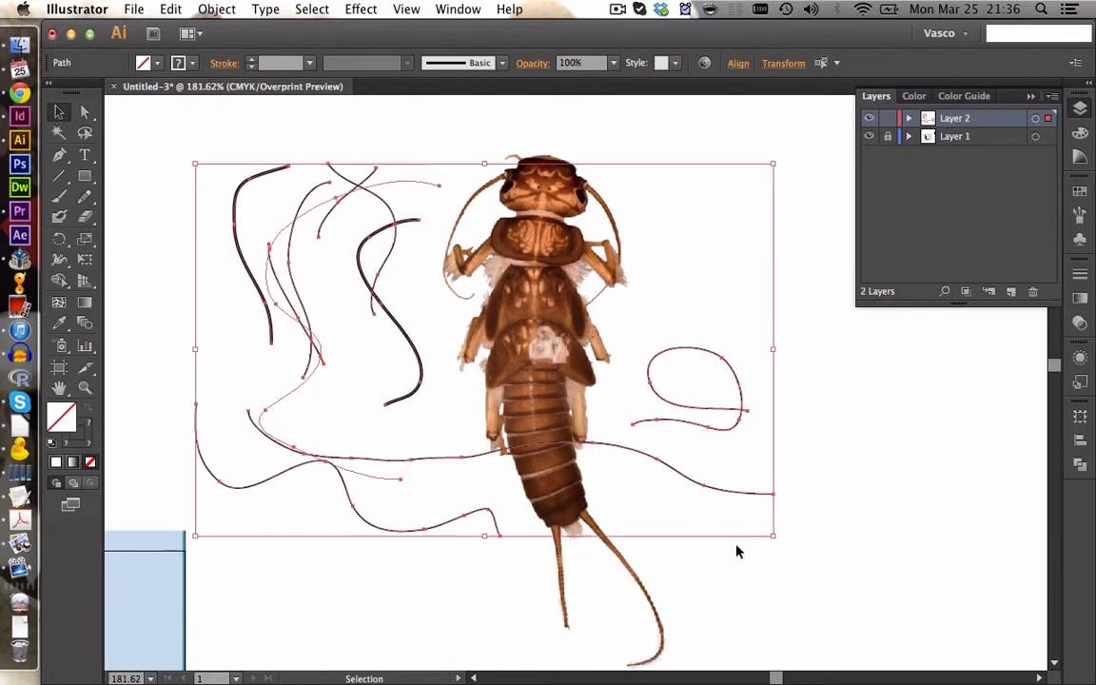
{"action": "key", "text": "Delete"}
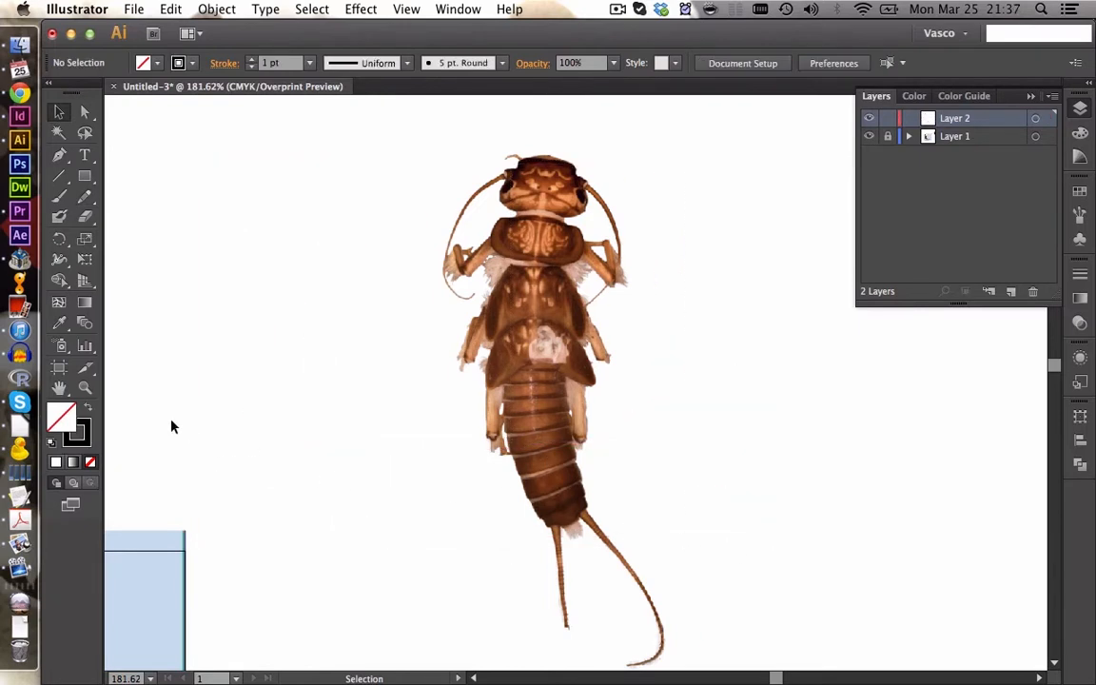
- Prepare the Pencil tool for tracing the insect's head with a light blue 1 pt stroke and no fill
{"action": "left_click", "coordinate": [88, 388]}
{"action": "left_click_drag", "start_coordinate": [397, 141], "coordinate": [724, 400]}
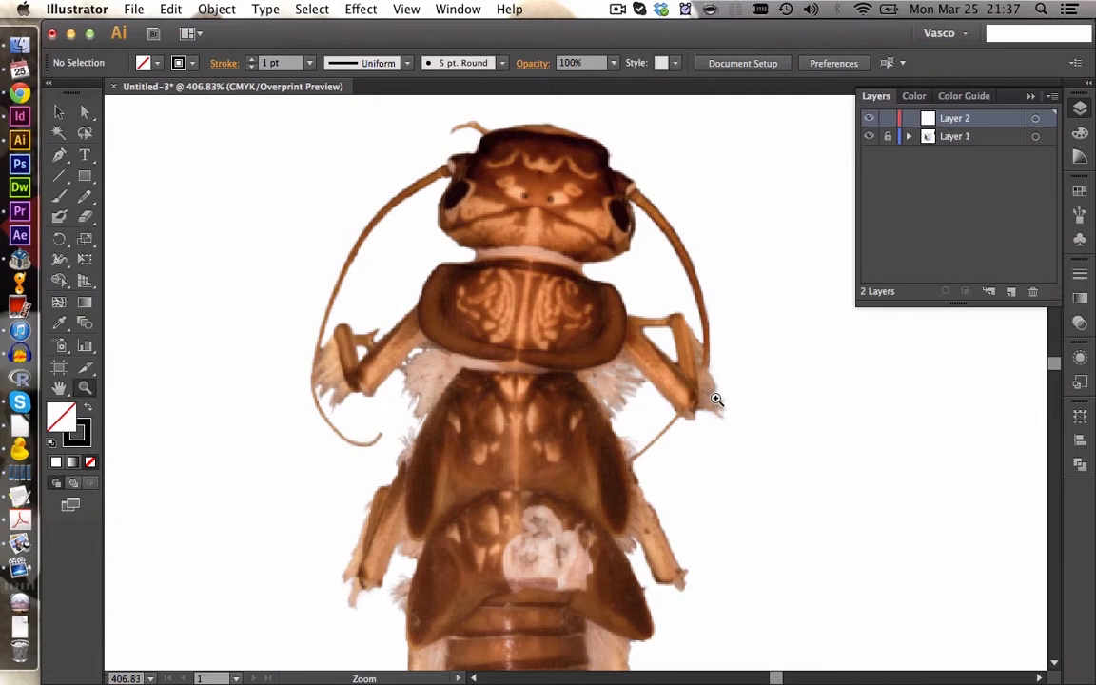
{"action": "left_click", "coordinate": [85, 196]}
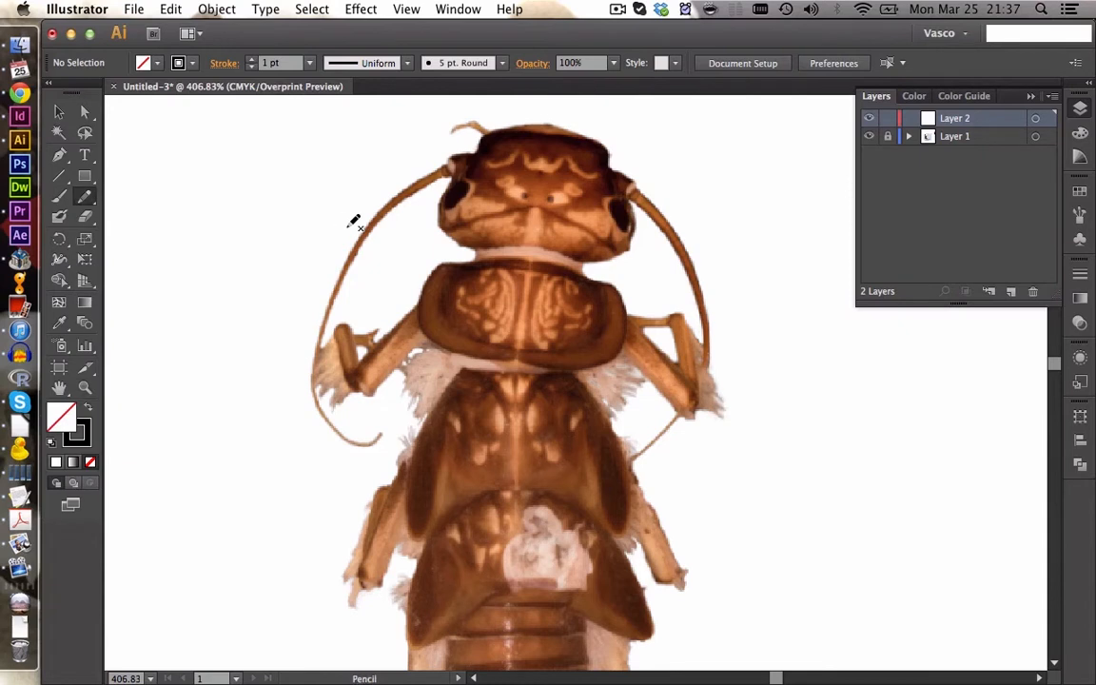
{"action": "left_click", "coordinate": [192, 65]}
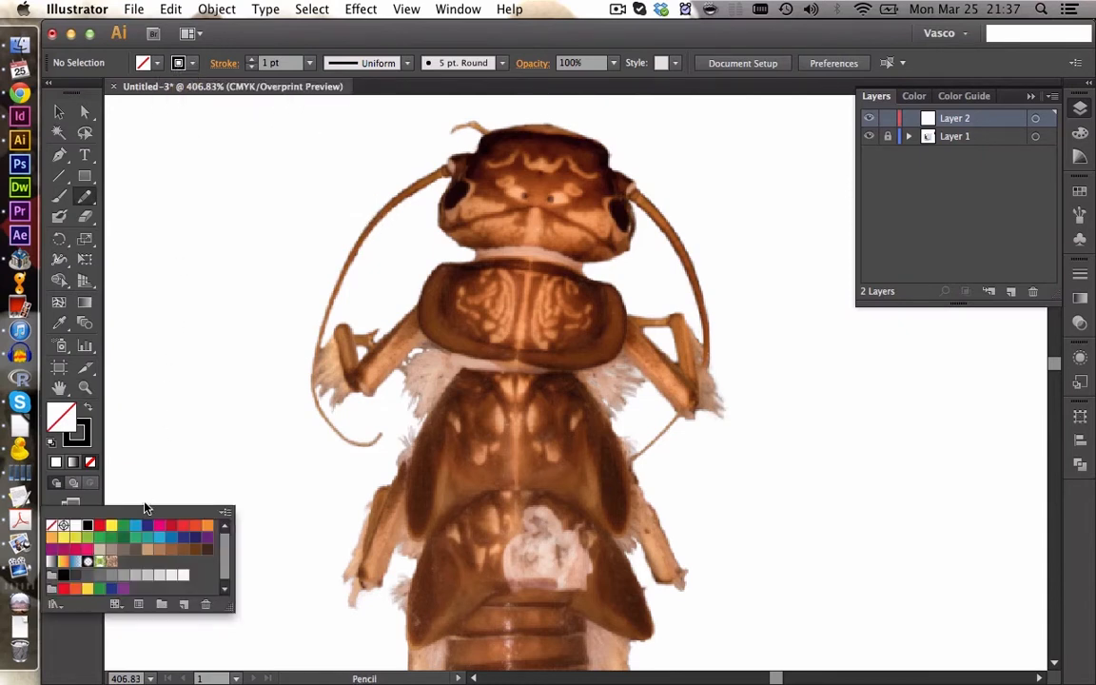
{"action": "left_click", "coordinate": [171, 527]}
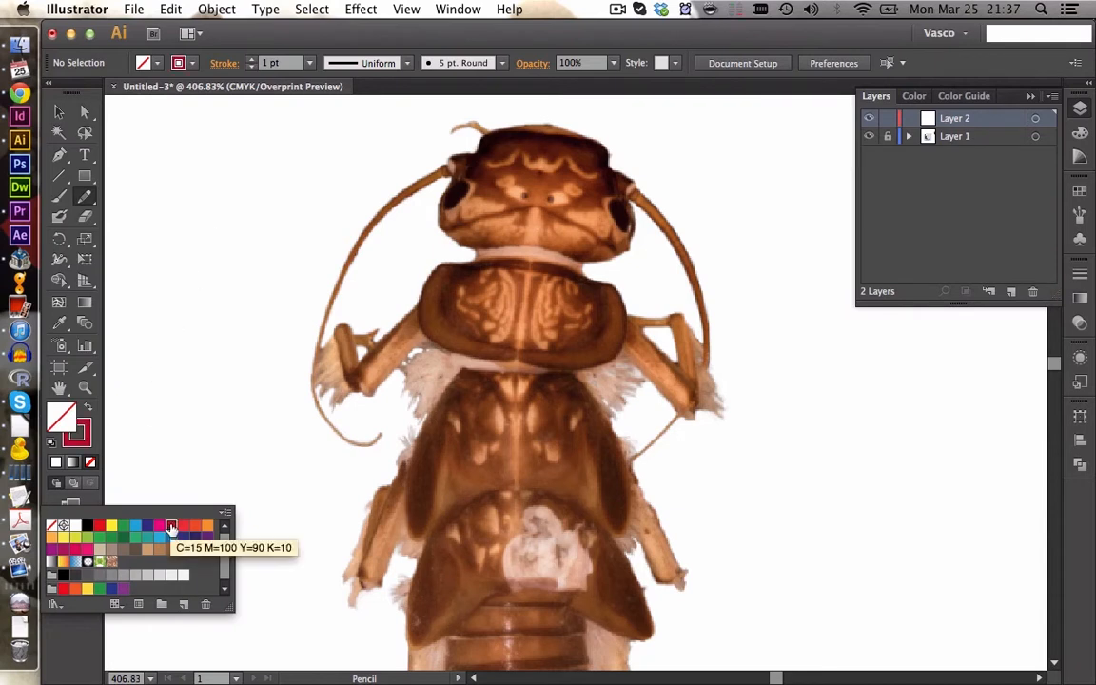
{"action": "left_click", "coordinate": [136, 527]}
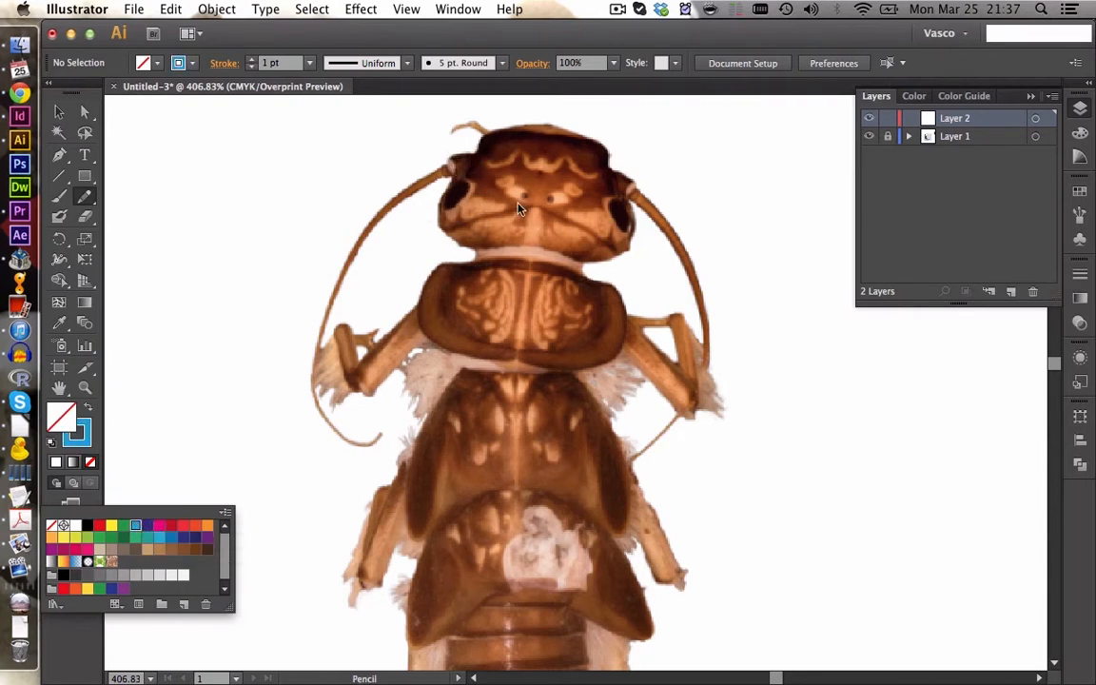
{"action": "left_click", "coordinate": [447, 173]}
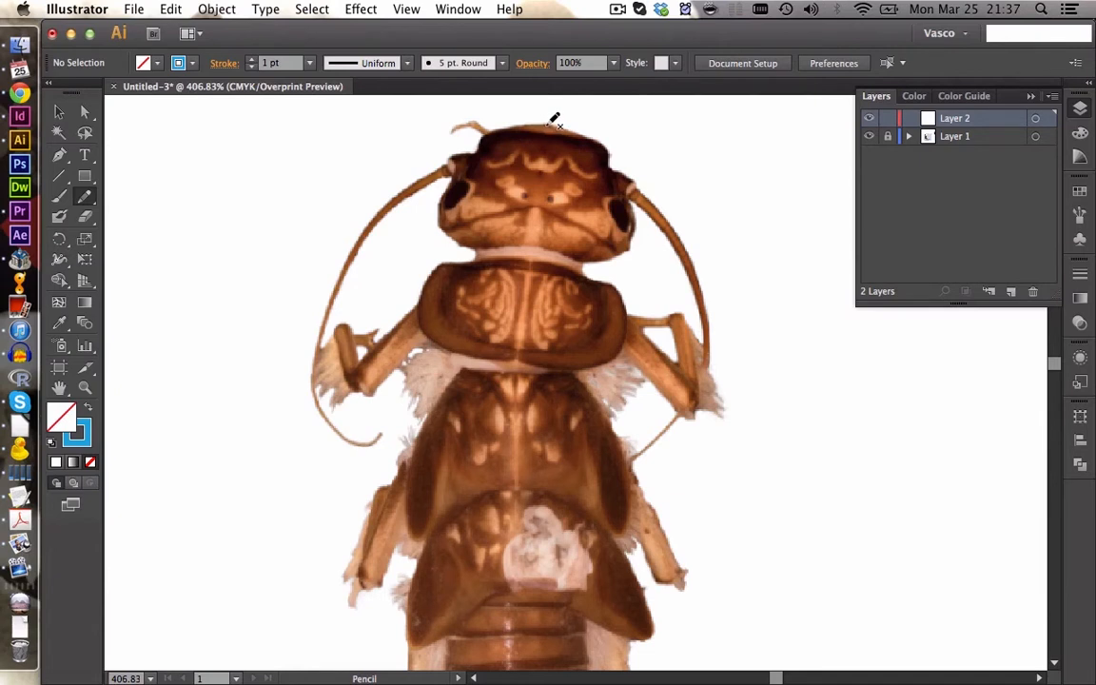
- Trace the outlines of the insect's head and of the middle thorax segment with the Pencil tool
{"action": "mouse_move", "coordinate": [554, 121]}
{"action": "left_mouse_down"}
{"action": "mouse_move", "coordinate": [457, 114]}
{"action": "mouse_move", "coordinate": [424, 150]}
{"action": "mouse_move", "coordinate": [404, 200]}
{"action": "mouse_move", "coordinate": [481, 246]}
{"action": "mouse_move", "coordinate": [547, 258]}
{"action": "mouse_move", "coordinate": [609, 249]}
{"action": "mouse_move", "coordinate": [630, 196]}
{"action": "mouse_move", "coordinate": [597, 133]}
{"action": "mouse_move", "coordinate": [505, 108]}
{"action": "mouse_move", "coordinate": [475, 119]}
{"action": "left_mouse_up"}
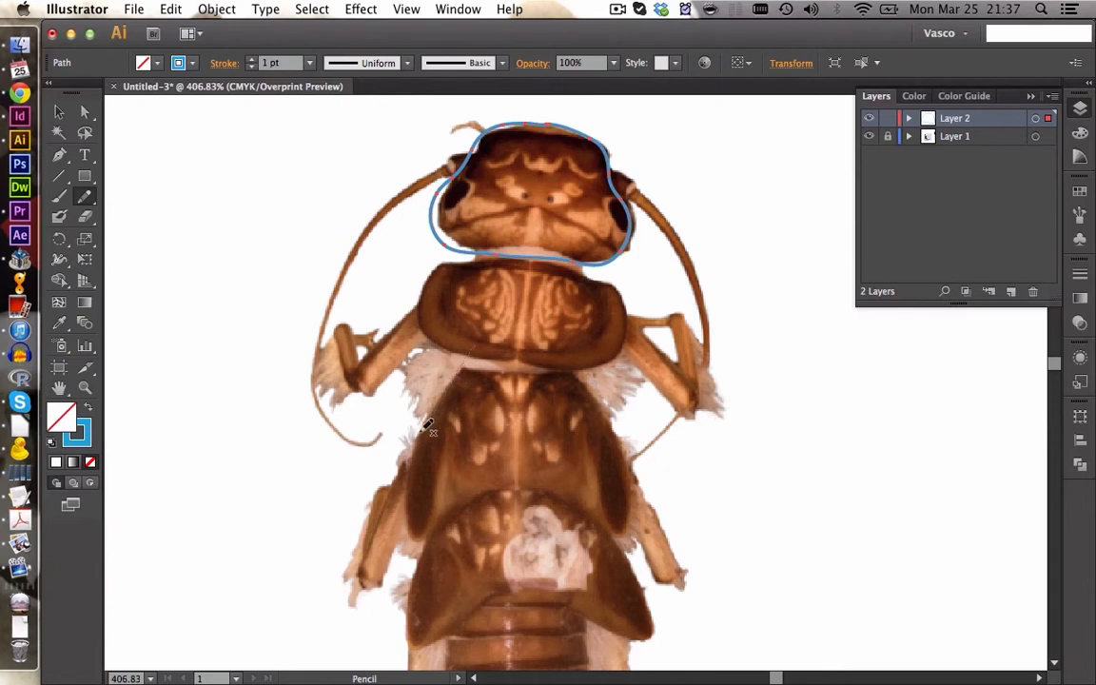
{"action": "mouse_move", "coordinate": [409, 466]}
{"action": "left_mouse_down"}
{"action": "mouse_move", "coordinate": [419, 531]}
{"action": "mouse_move", "coordinate": [506, 494]}
{"action": "mouse_move", "coordinate": [547, 500]}
{"action": "mouse_move", "coordinate": [616, 536]}
{"action": "mouse_move", "coordinate": [624, 529]}
{"action": "mouse_move", "coordinate": [618, 430]}
{"action": "mouse_move", "coordinate": [583, 383]}
{"action": "mouse_move", "coordinate": [481, 344]}
{"action": "left_mouse_up"}
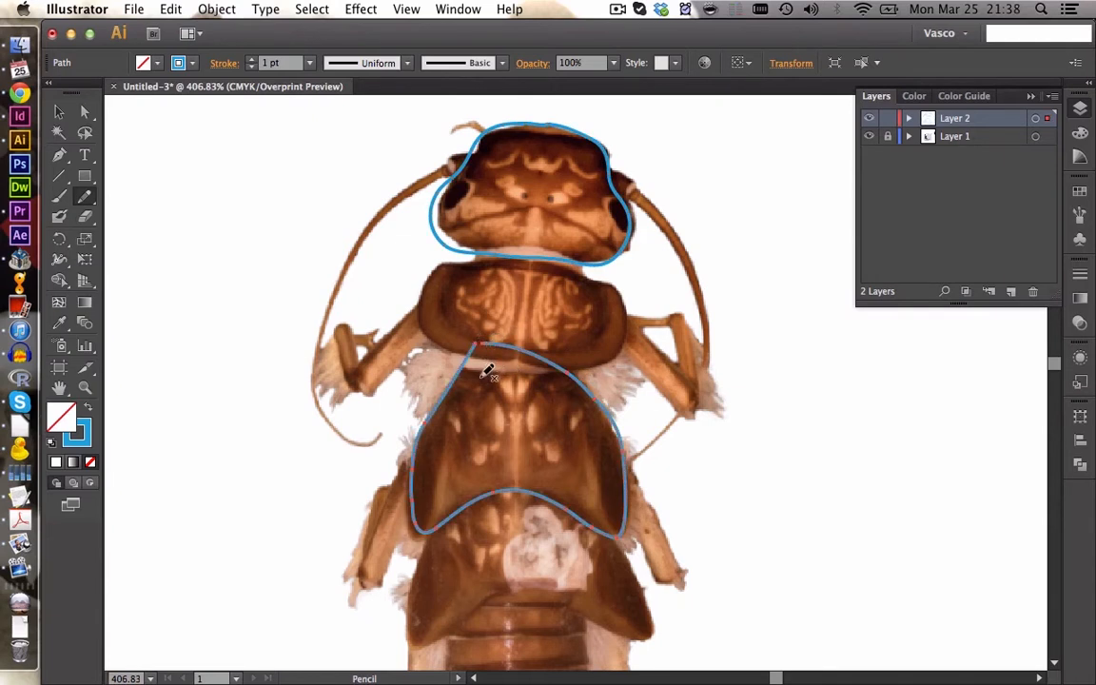
{"action": "scroll", "coordinate": [471, 347], "scroll_direction": "down", "scroll_amount": 8}
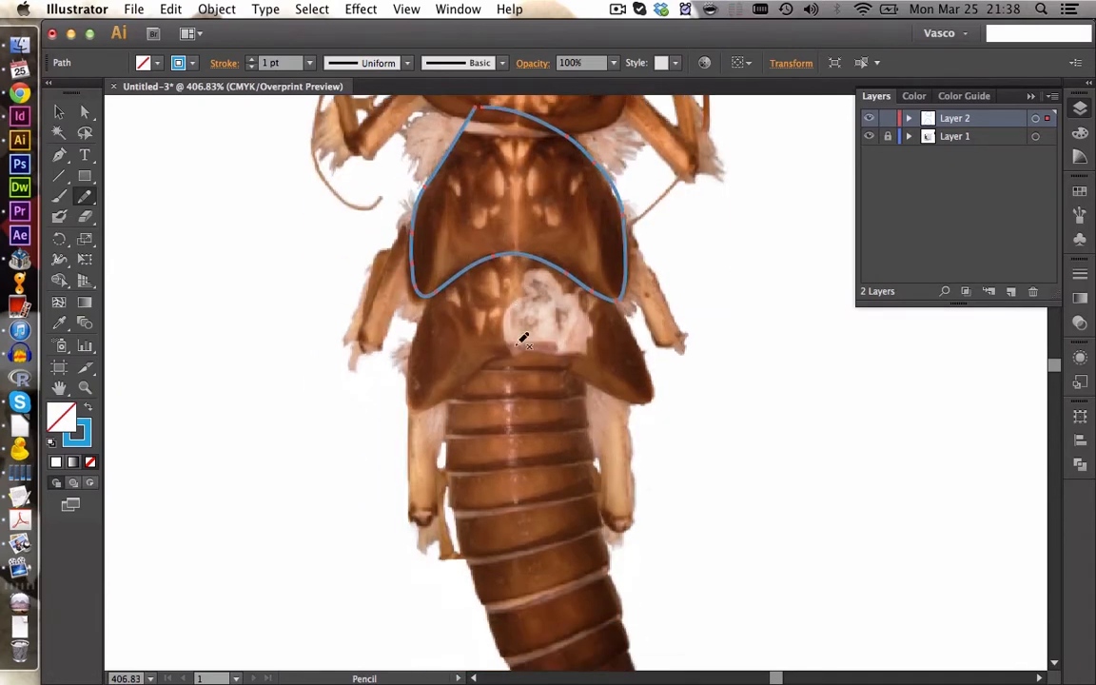
- Trace the outlines of the insect's abdomen and of the front thorax segment behind the head with the Pencil tool
{"action": "mouse_move", "coordinate": [443, 255]}
{"action": "left_mouse_down"}
{"action": "mouse_move", "coordinate": [493, 509]}
{"action": "mouse_move", "coordinate": [598, 333]}
{"action": "mouse_move", "coordinate": [583, 176]}
{"action": "left_mouse_up"}
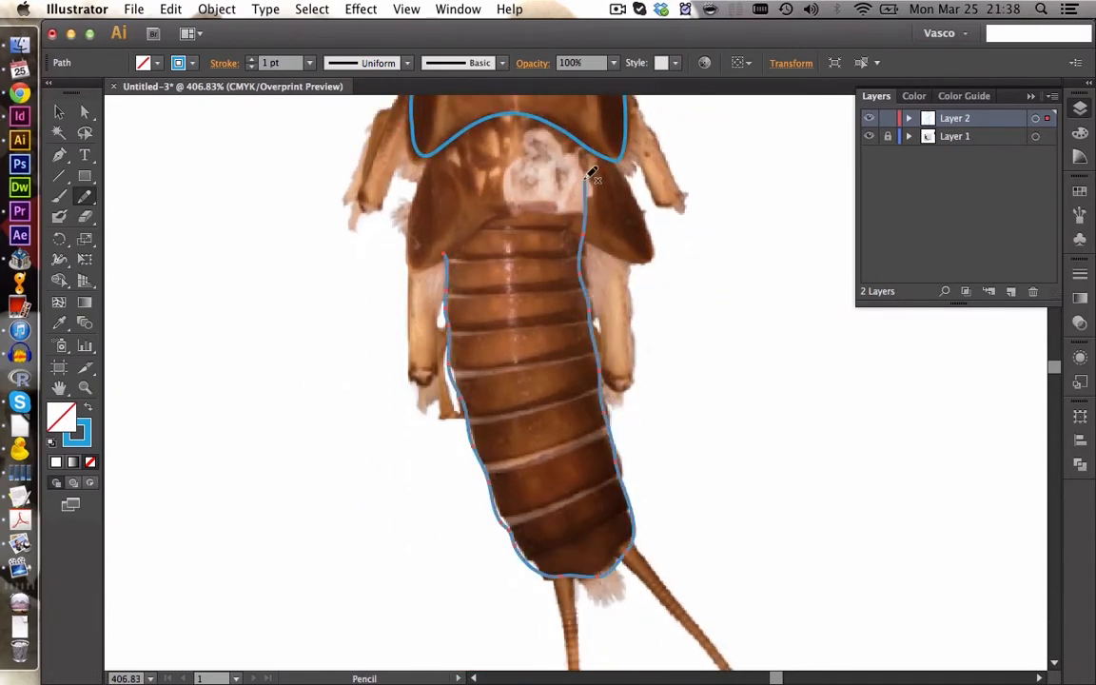
{"action": "scroll", "coordinate": [511, 259], "scroll_direction": "up", "scroll_amount": 7}
{"action": "mouse_move", "coordinate": [426, 257]}
{"action": "left_mouse_down"}
{"action": "mouse_move", "coordinate": [490, 179]}
{"action": "mouse_move", "coordinate": [440, 200]}
{"action": "left_mouse_up"}
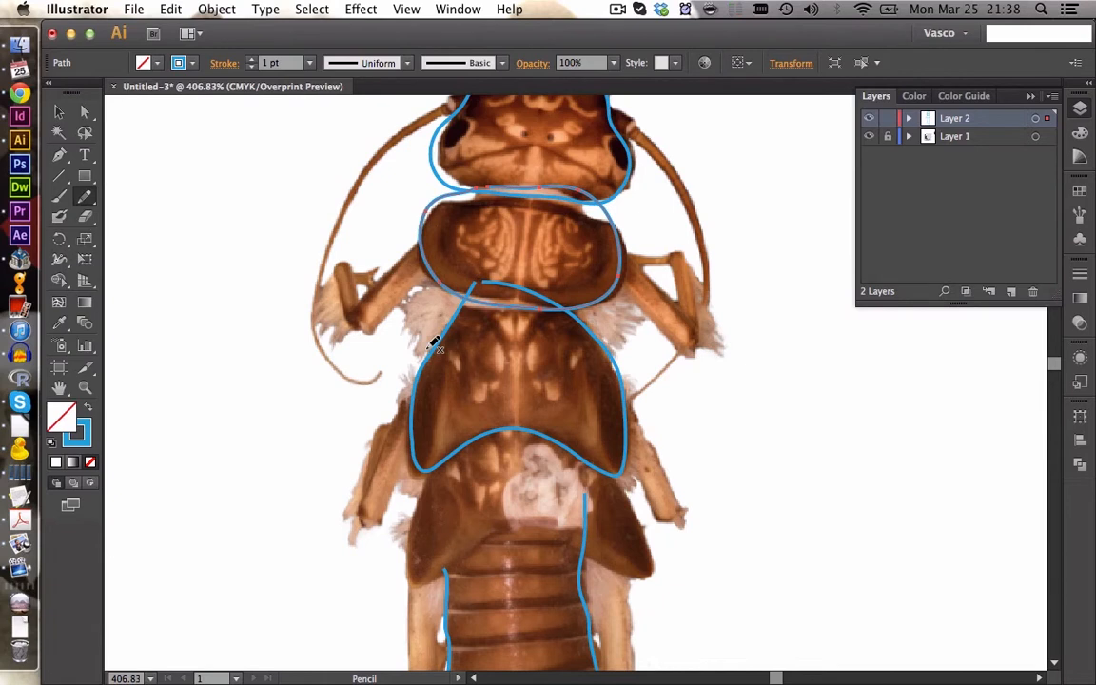
- Select the front and middle thorax outlines as whole objects with the Selection tool and clear the selection
{"action": "left_click", "coordinate": [62, 113]}
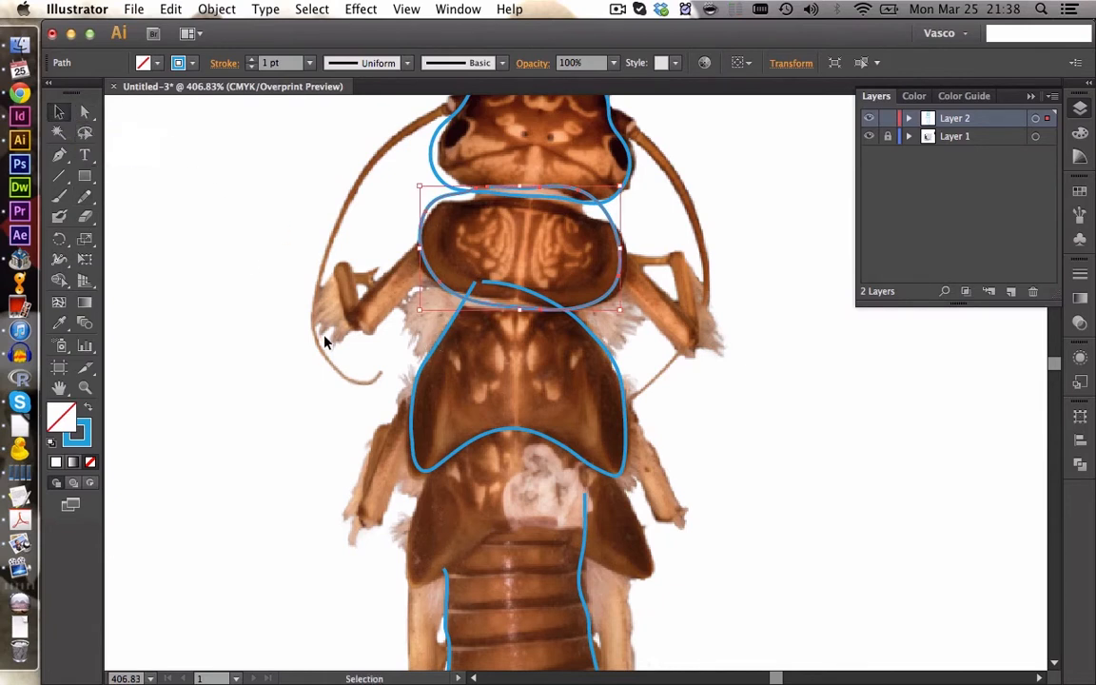
{"action": "left_click", "coordinate": [301, 361]}
{"action": "left_click", "coordinate": [494, 417]}
{"action": "left_click_drag", "start_coordinate": [375, 213], "coordinate": [457, 261]}
{"action": "left_click_drag", "start_coordinate": [369, 328], "coordinate": [484, 430]}
{"action": "left_click", "coordinate": [362, 354]}
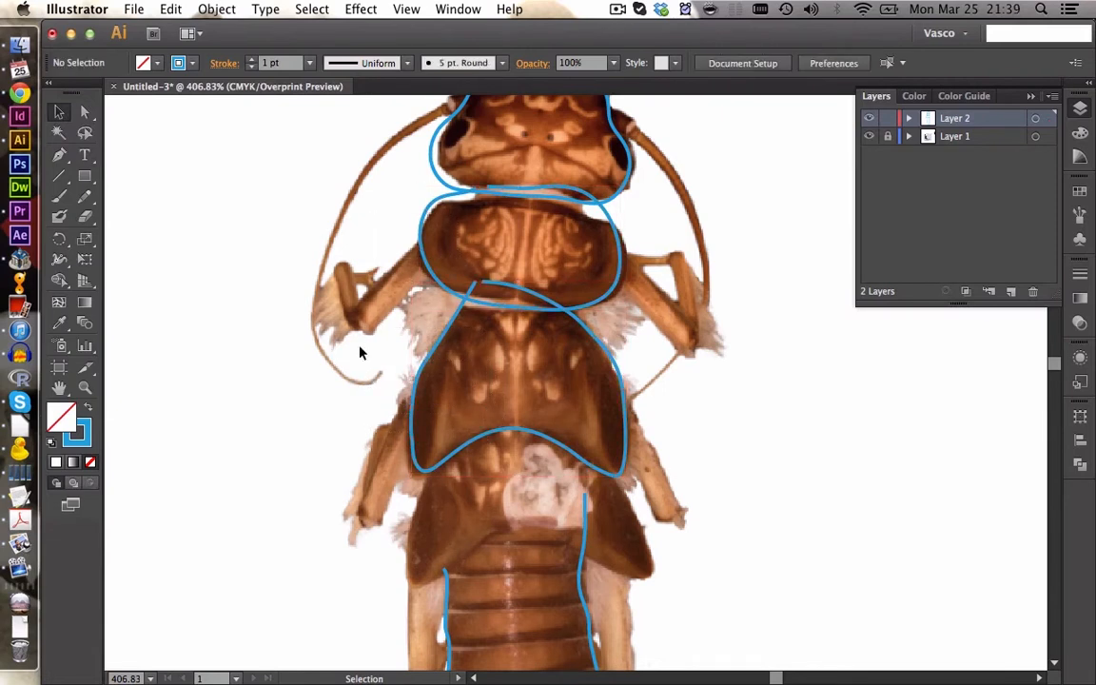
- Reshape the upper left side of the middle thorax outline by adjusting its anchor point and direction handles into a rounder curve
{"action": "left_click_drag", "start_coordinate": [473, 249], "coordinate": [473, 249]}
{"action": "left_click_drag", "start_coordinate": [379, 338], "coordinate": [482, 416]}
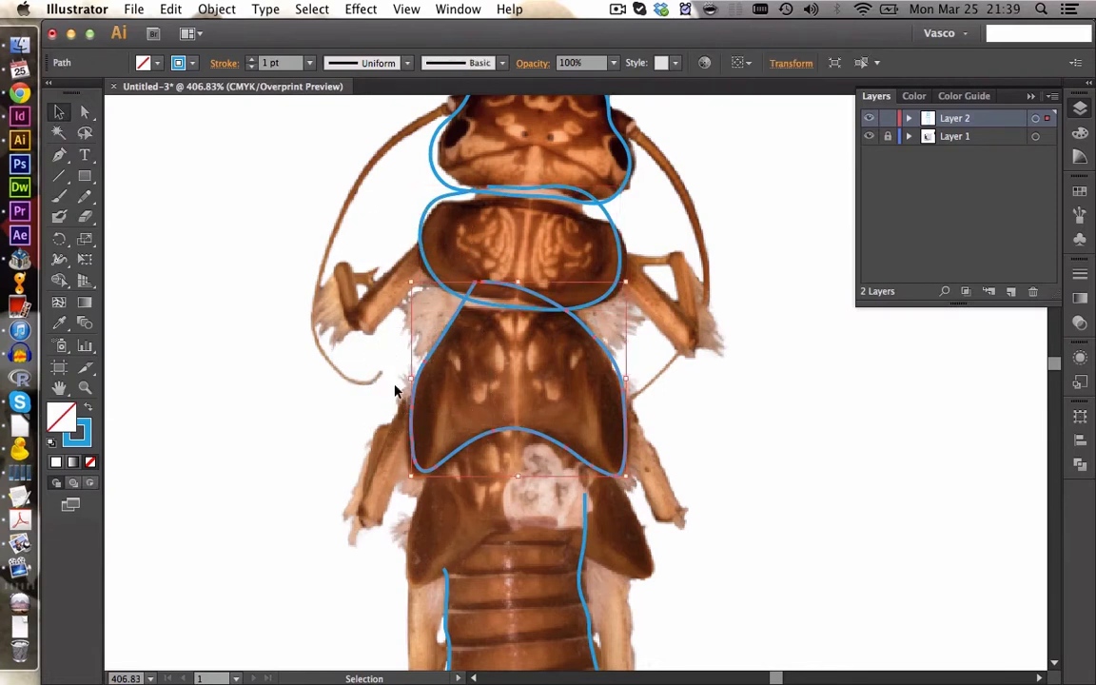
{"action": "left_click", "coordinate": [87, 113]}
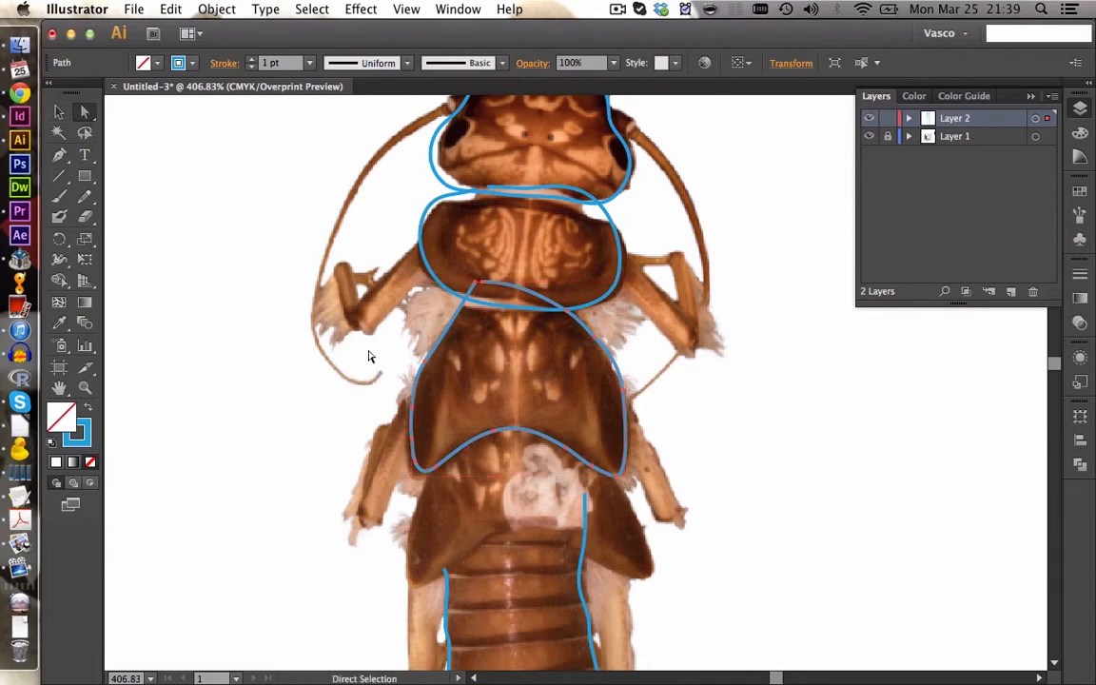
{"action": "left_click", "coordinate": [427, 366]}
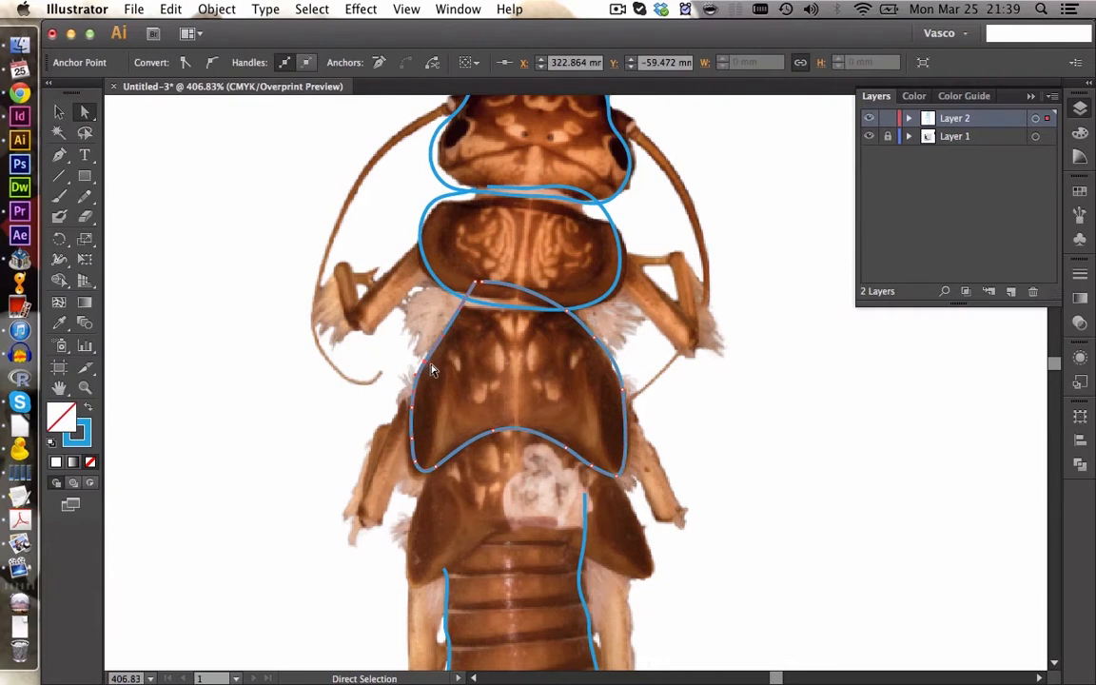
{"action": "mouse_move", "coordinate": [425, 370]}
{"action": "left_mouse_down"}
{"action": "mouse_move", "coordinate": [413, 357]}
{"action": "mouse_move", "coordinate": [425, 352]}
{"action": "left_mouse_up"}
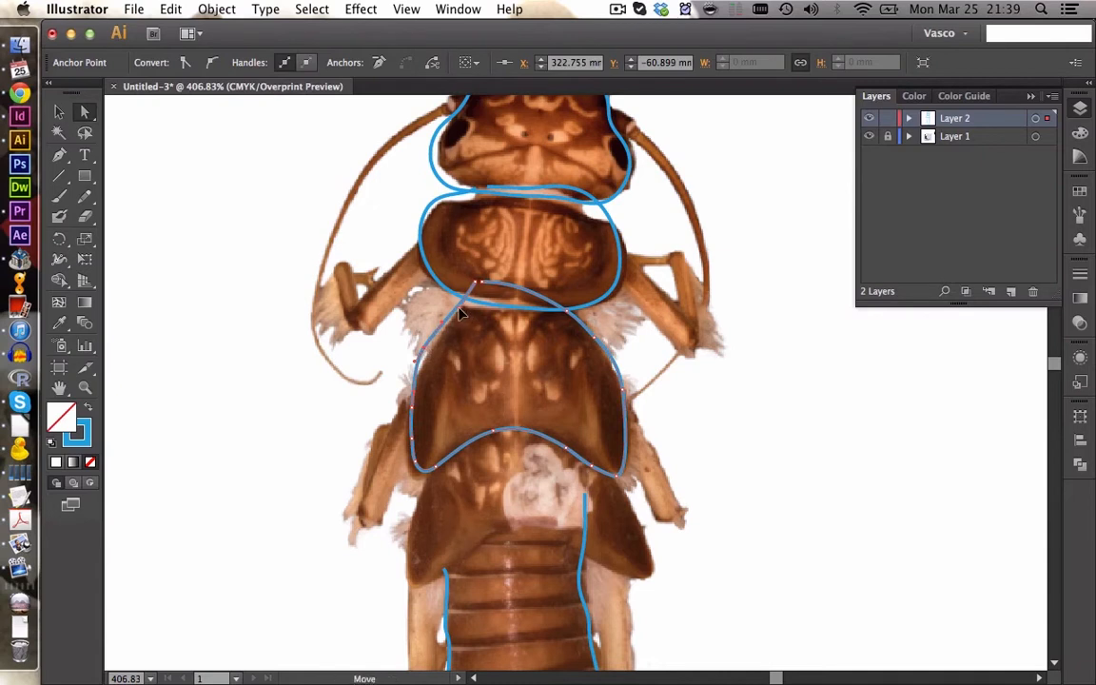
{"action": "left_click", "coordinate": [440, 307]}
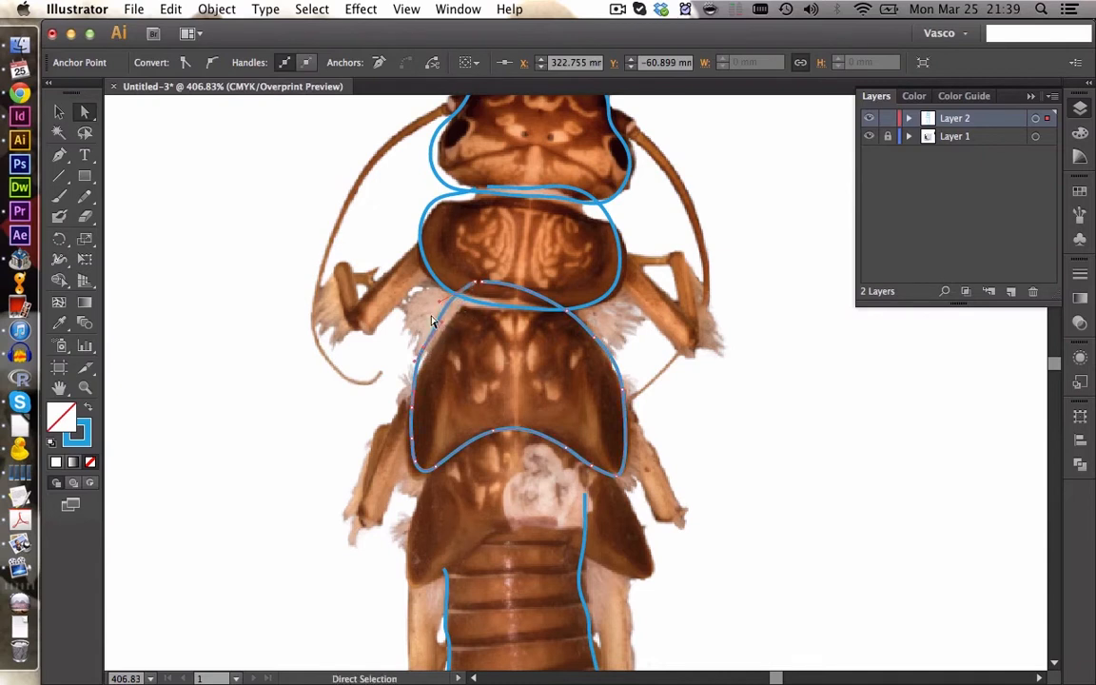
{"action": "left_click", "coordinate": [432, 306]}
{"action": "left_click_drag", "start_coordinate": [360, 338], "coordinate": [435, 306]}
{"action": "left_click", "coordinate": [385, 357]}
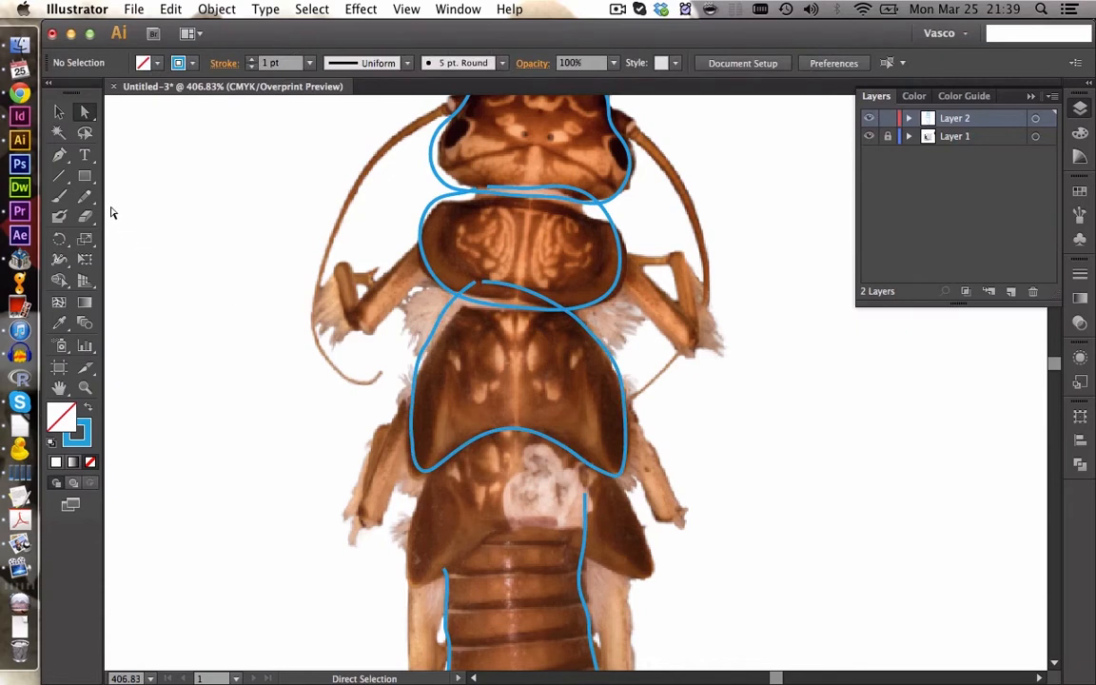
- Even out the left and right sides of the middle thorax outline with the Smooth tool
{"action": "mouse_move", "coordinate": [84, 196]}
{"action": "left_mouse_down"}
{"action": "mouse_move", "coordinate": [119, 196]}
{"action": "mouse_move", "coordinate": [138, 214]}
{"action": "left_mouse_up"}
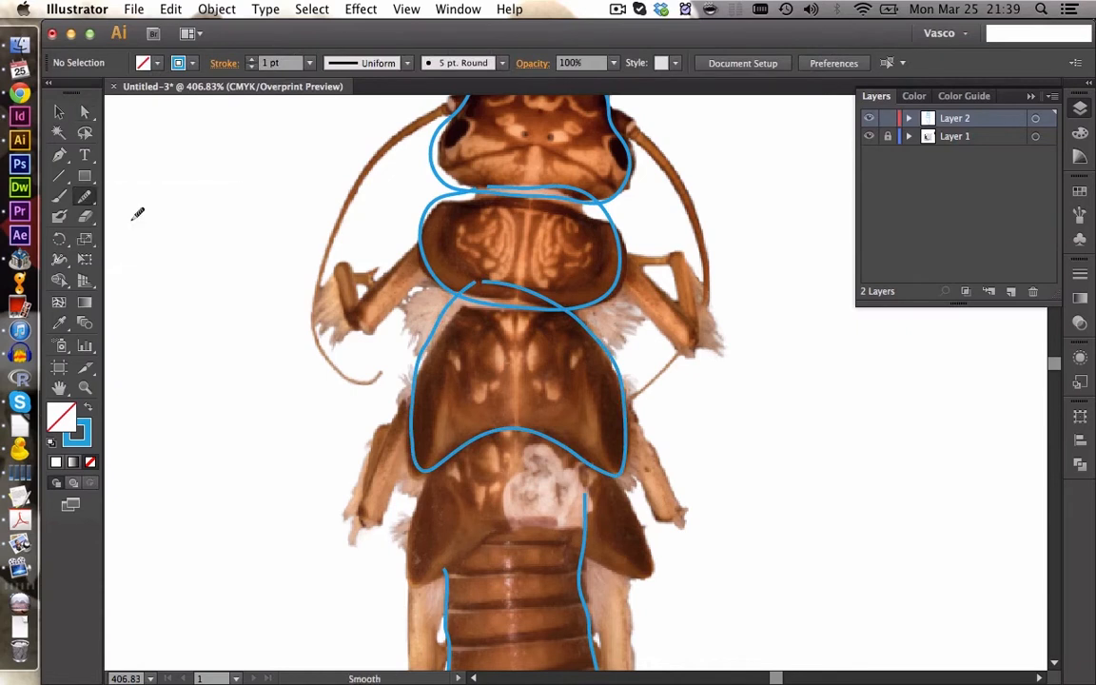
{"action": "key", "text": "v"}
{"action": "left_click", "coordinate": [439, 320]}
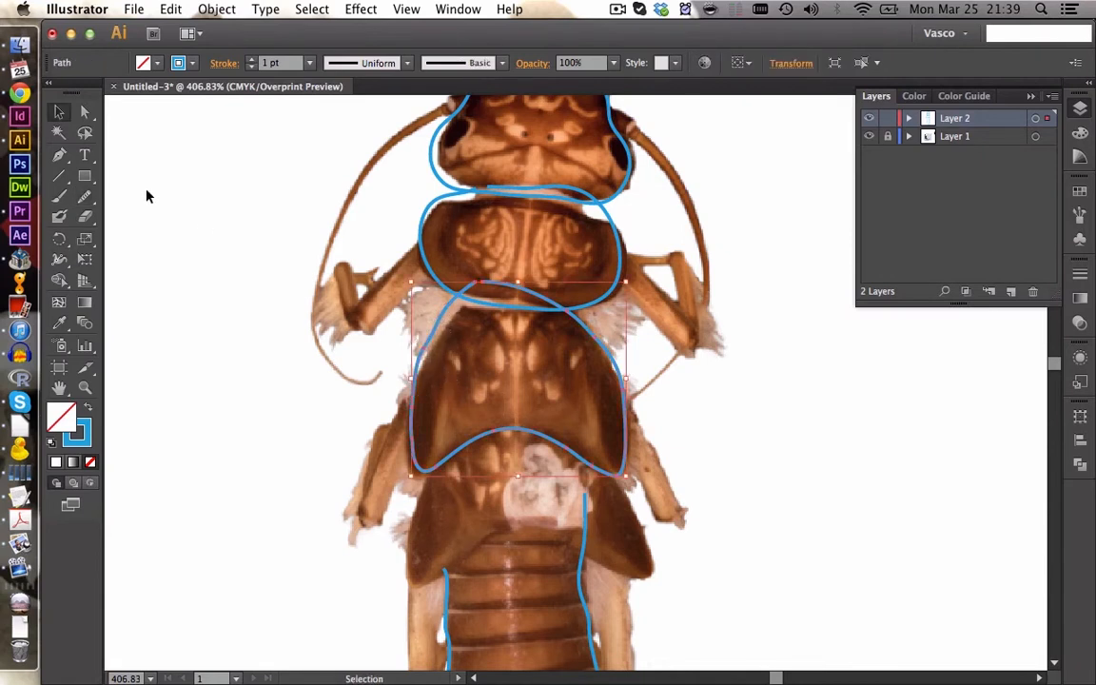
{"action": "left_click", "coordinate": [87, 200]}
{"action": "mouse_move", "coordinate": [452, 302]}
{"action": "left_mouse_down"}
{"action": "mouse_move", "coordinate": [417, 382]}
{"action": "mouse_move", "coordinate": [446, 304]}
{"action": "mouse_move", "coordinate": [424, 351]}
{"action": "left_mouse_up"}
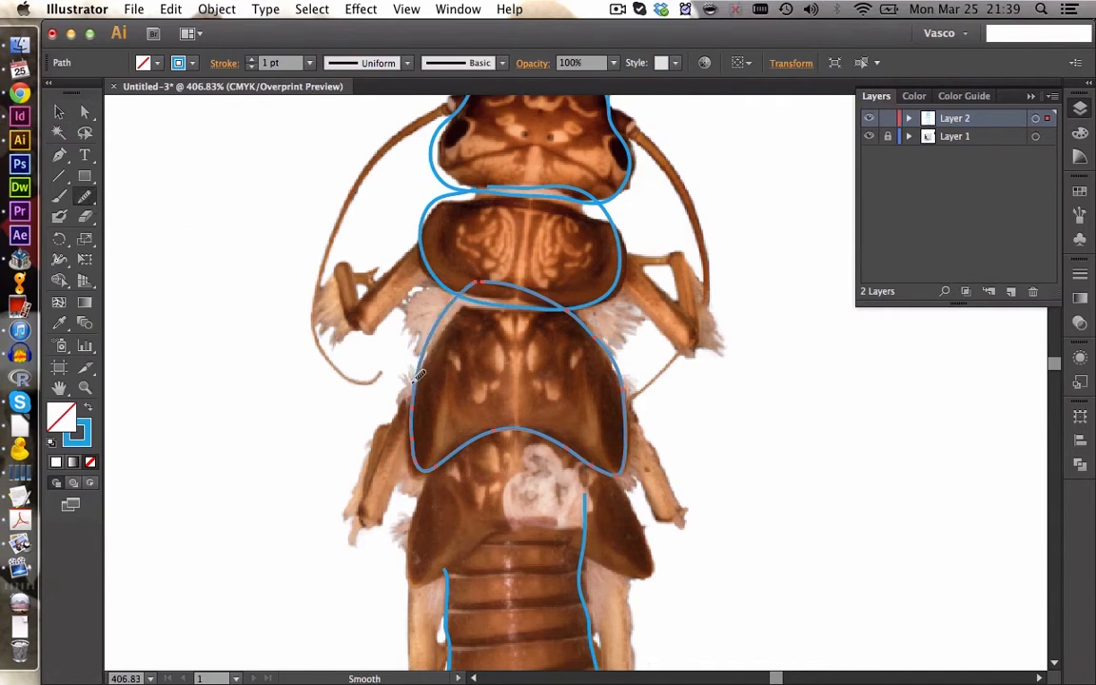
{"action": "left_click_drag", "start_coordinate": [612, 412], "coordinate": [573, 319]}
- Trace the insect's front and middle legs as separate outlines with the Pencil tool
{"action": "left_click", "coordinate": [86, 197]}
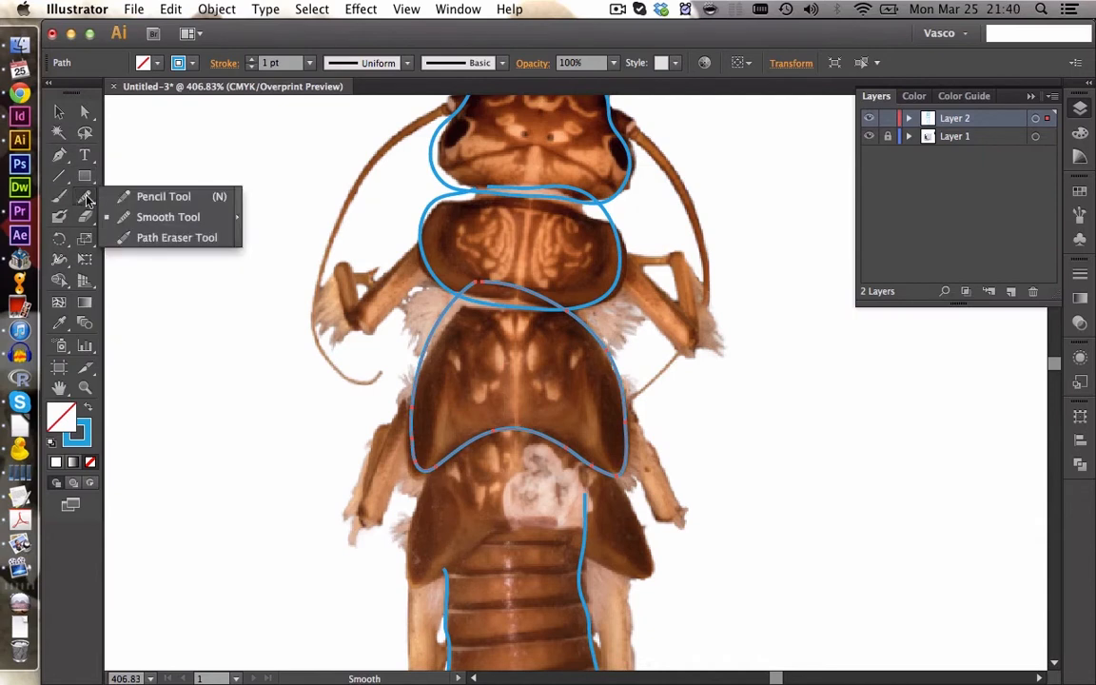
{"action": "left_click", "coordinate": [115, 197]}
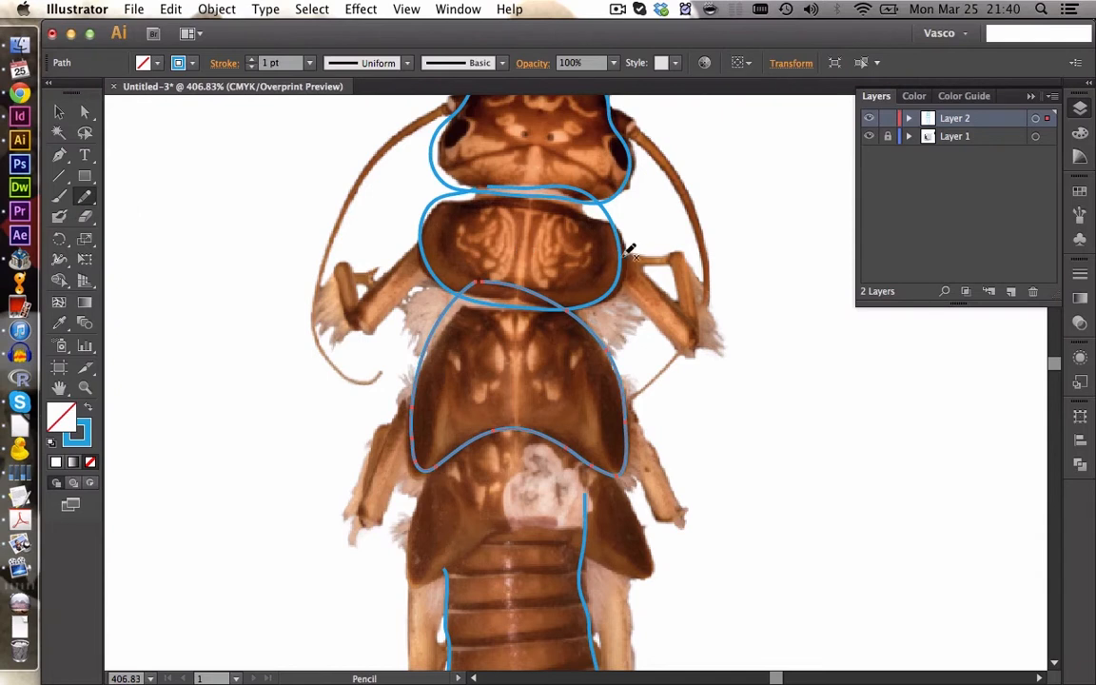
{"action": "mouse_move", "coordinate": [679, 266]}
{"action": "left_mouse_down"}
{"action": "mouse_move", "coordinate": [667, 331]}
{"action": "mouse_move", "coordinate": [606, 275]}
{"action": "left_mouse_up"}
{"action": "mouse_move", "coordinate": [624, 395]}
{"action": "left_mouse_down"}
{"action": "mouse_move", "coordinate": [664, 470]}
{"action": "mouse_move", "coordinate": [661, 520]}
{"action": "mouse_move", "coordinate": [614, 436]}
{"action": "left_mouse_up"}
{"action": "mouse_move", "coordinate": [416, 398]}
{"action": "left_mouse_down"}
{"action": "mouse_move", "coordinate": [354, 476]}
{"action": "mouse_move", "coordinate": [357, 529]}
{"action": "mouse_move", "coordinate": [412, 430]}
{"action": "left_mouse_up"}
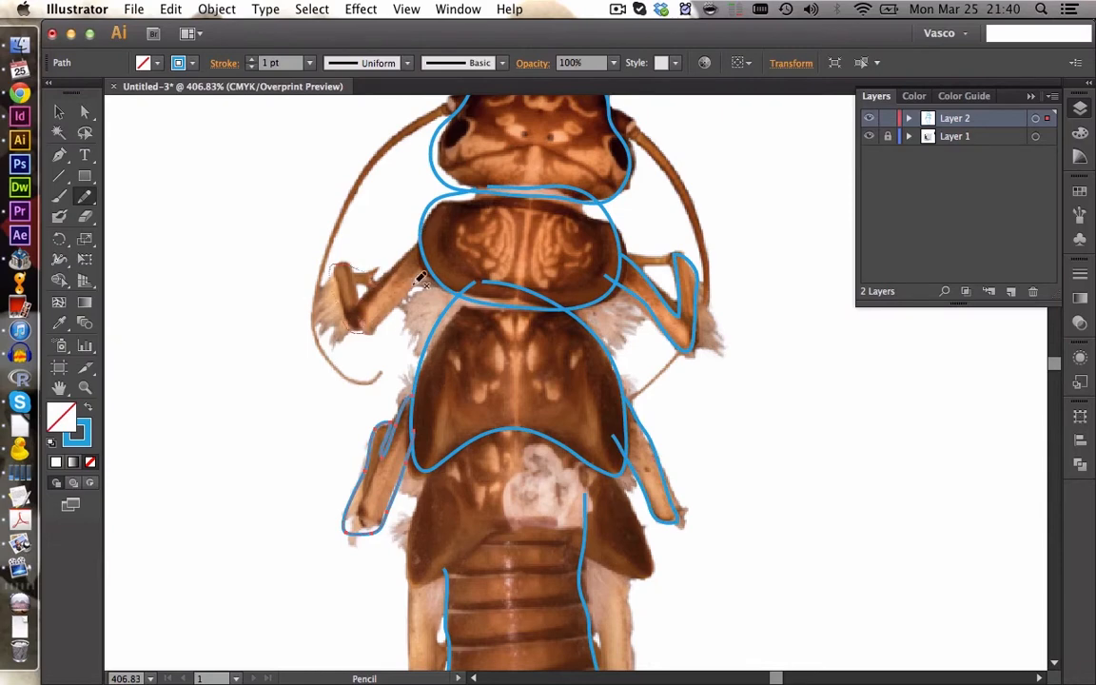
- Trace the rear thorax segment and the left hind leg with the Pencil tool
{"action": "scroll", "coordinate": [352, 252], "scroll_direction": "down", "scroll_amount": 4}
{"action": "mouse_move", "coordinate": [509, 372]}
{"action": "left_mouse_down"}
{"action": "mouse_move", "coordinate": [635, 343]}
{"action": "mouse_move", "coordinate": [602, 290]}
{"action": "left_mouse_up"}
{"action": "mouse_move", "coordinate": [409, 418]}
{"action": "left_mouse_down"}
{"action": "mouse_move", "coordinate": [443, 566]}
{"action": "mouse_move", "coordinate": [433, 500]}
{"action": "mouse_move", "coordinate": [444, 411]}
{"action": "left_mouse_up"}
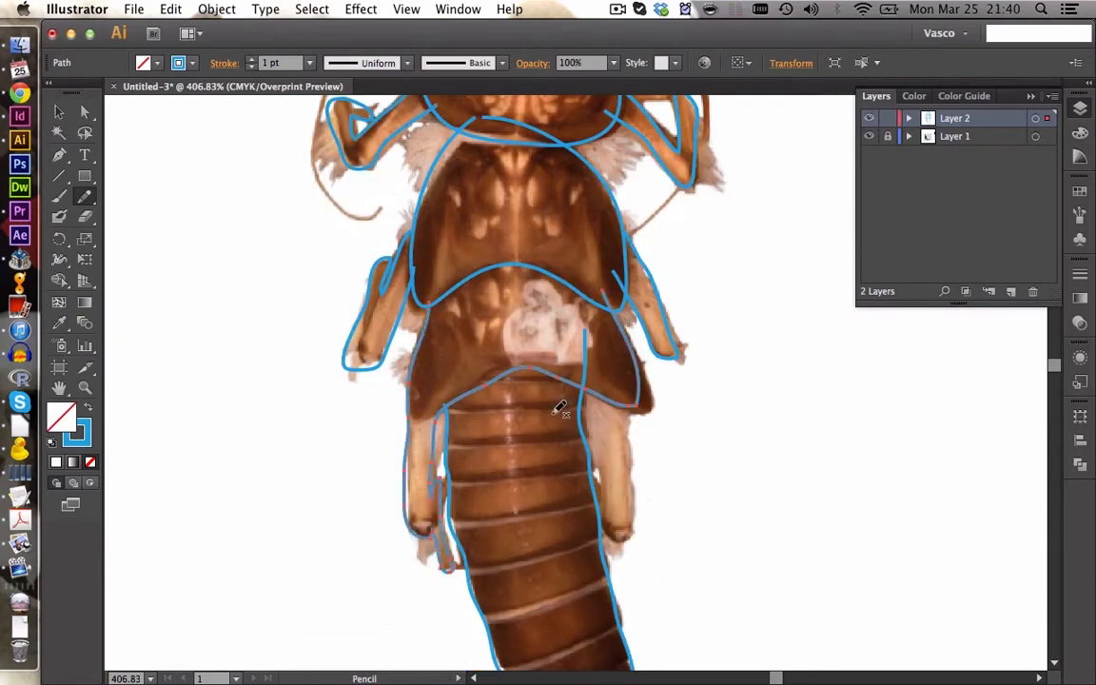
- Hide the Layers panel and undo the outline traced around the left hind leg, keeping the Pencil tool active
{"action": "key", "text": "F7"}
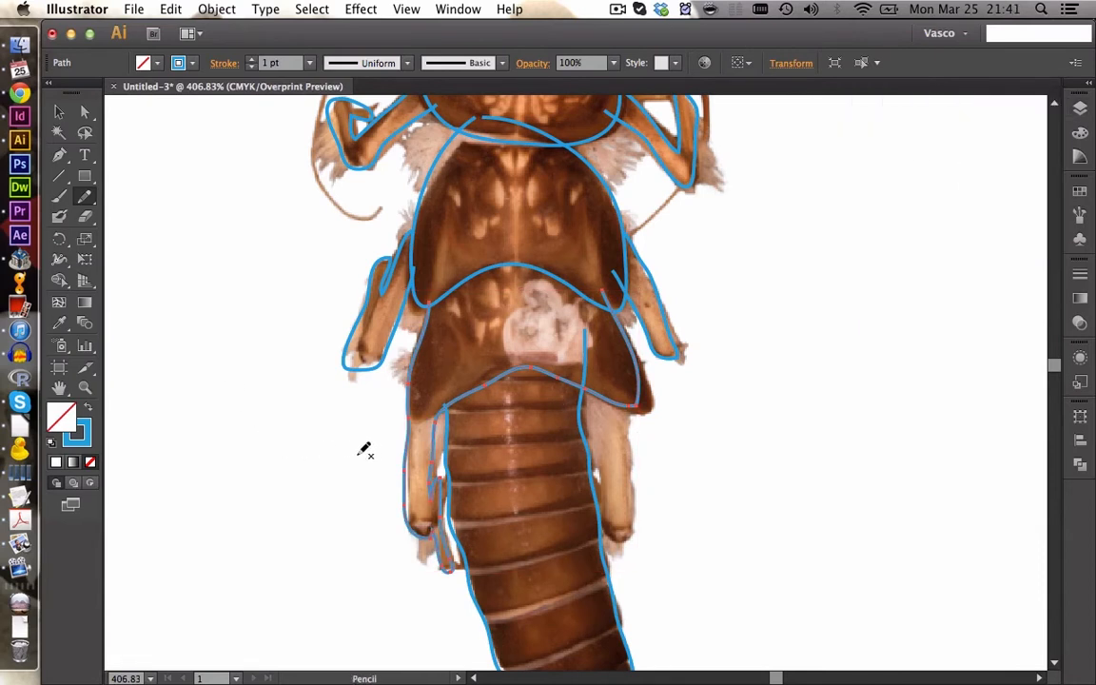
{"action": "key", "text": "super+z"}
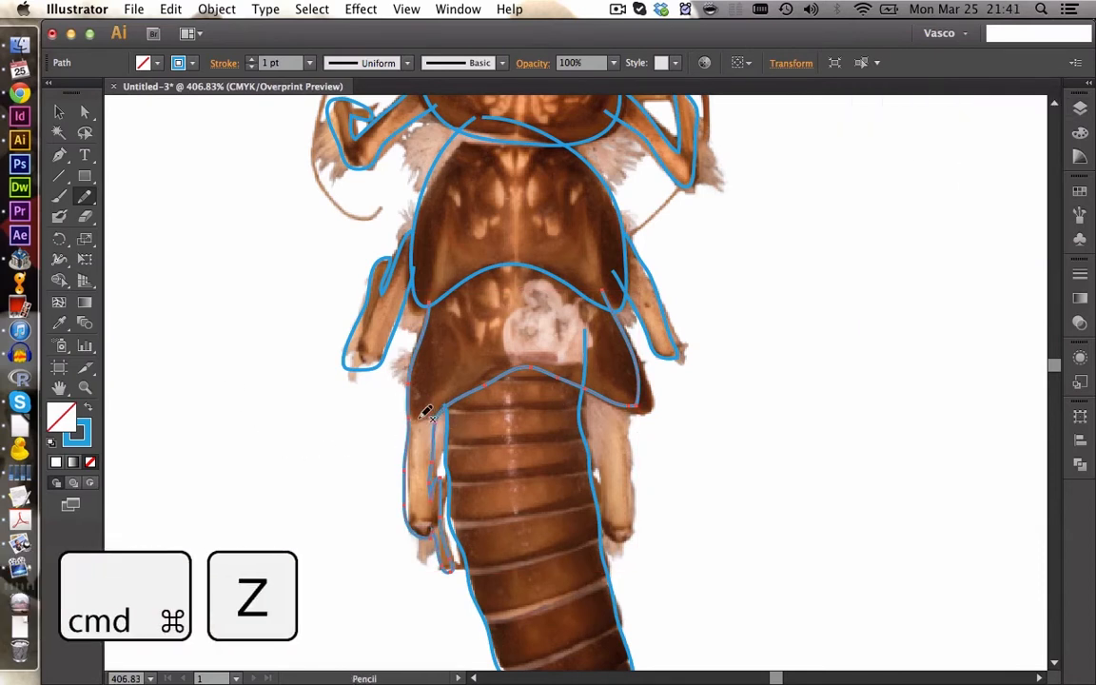
{"action": "key", "text": "v"}
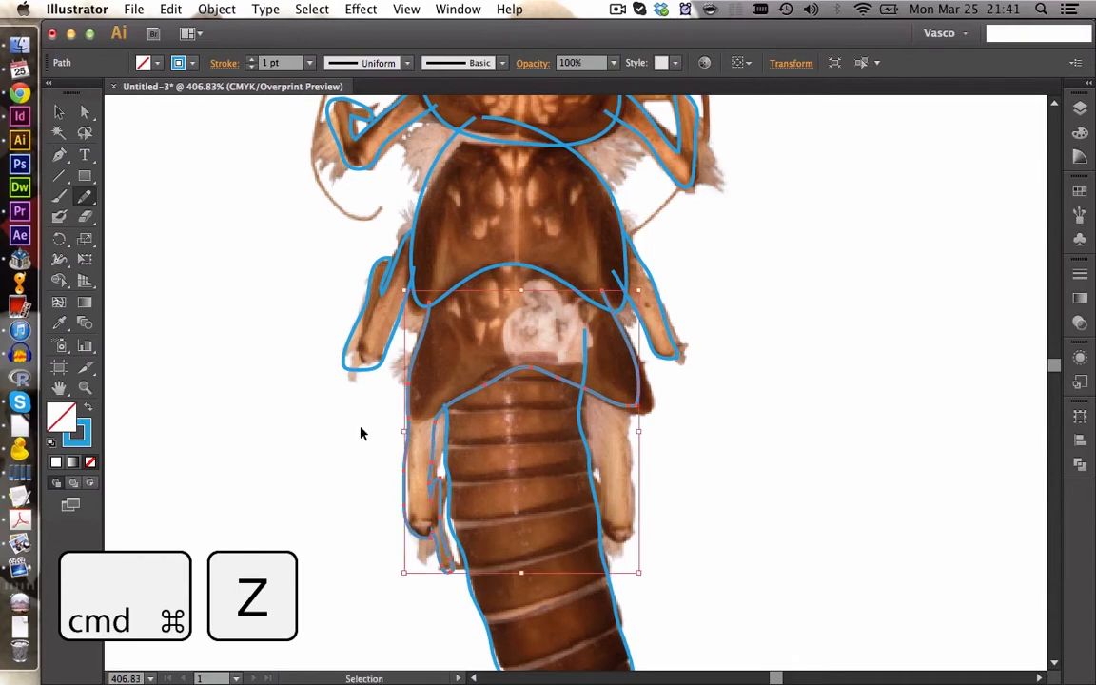
{"action": "left_click", "coordinate": [360, 433]}
{"action": "key", "text": "n"}
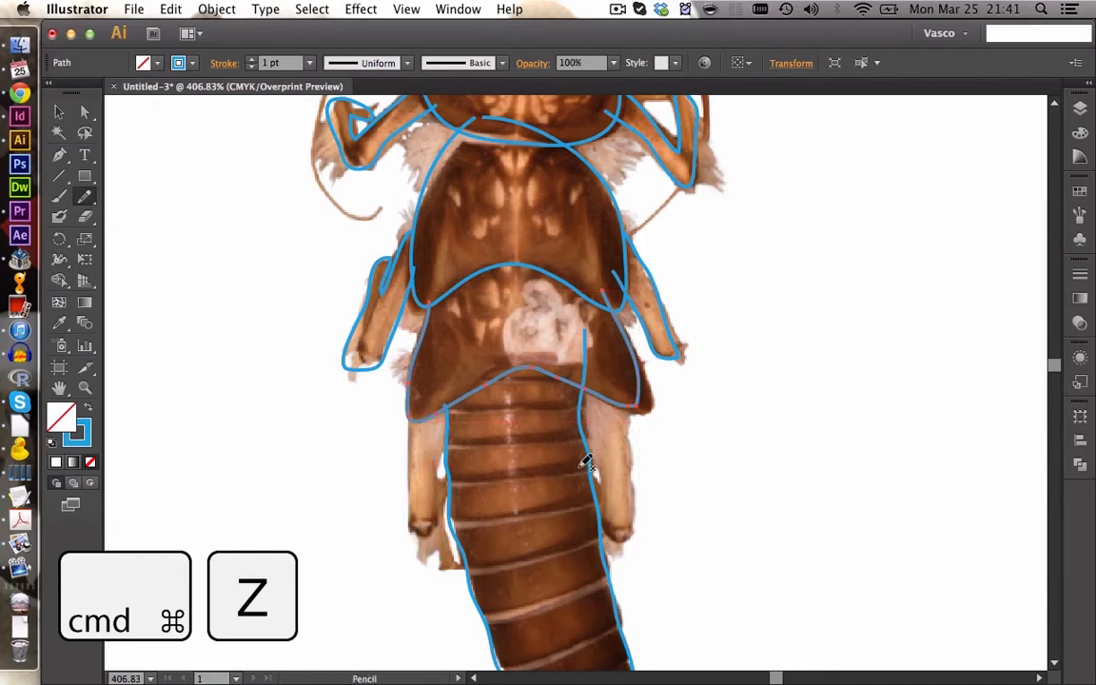
- Trace narrow outlines along the short and the long tail filament at the end of the abdomen
{"action": "scroll", "coordinate": [584, 418], "scroll_direction": "down", "scroll_amount": 5}
{"action": "scroll", "coordinate": [584, 418], "scroll_direction": "down", "scroll_amount": 3}
{"action": "mouse_move", "coordinate": [559, 315]}
{"action": "left_mouse_down"}
{"action": "mouse_move", "coordinate": [587, 523]}
{"action": "mouse_move", "coordinate": [569, 320]}
{"action": "left_mouse_up"}
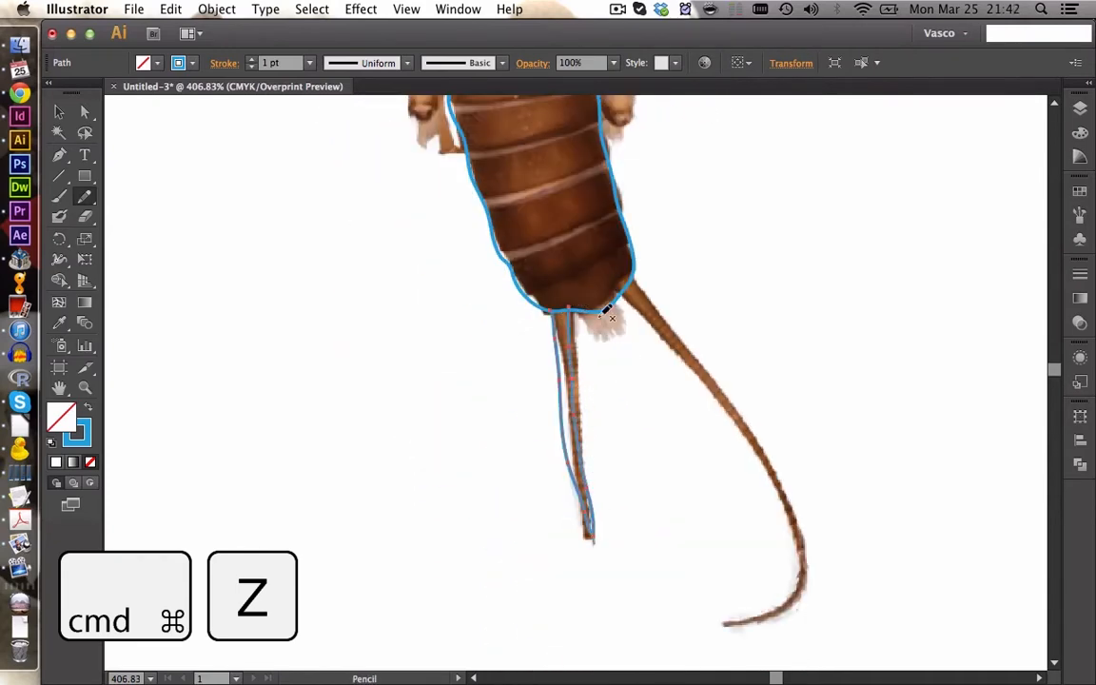
{"action": "mouse_move", "coordinate": [630, 300]}
{"action": "left_mouse_down"}
{"action": "mouse_move", "coordinate": [717, 413]}
{"action": "mouse_move", "coordinate": [769, 556]}
{"action": "mouse_move", "coordinate": [702, 620]}
{"action": "mouse_move", "coordinate": [777, 583]}
{"action": "mouse_move", "coordinate": [714, 390]}
{"action": "mouse_move", "coordinate": [626, 290]}
{"action": "left_mouse_up"}
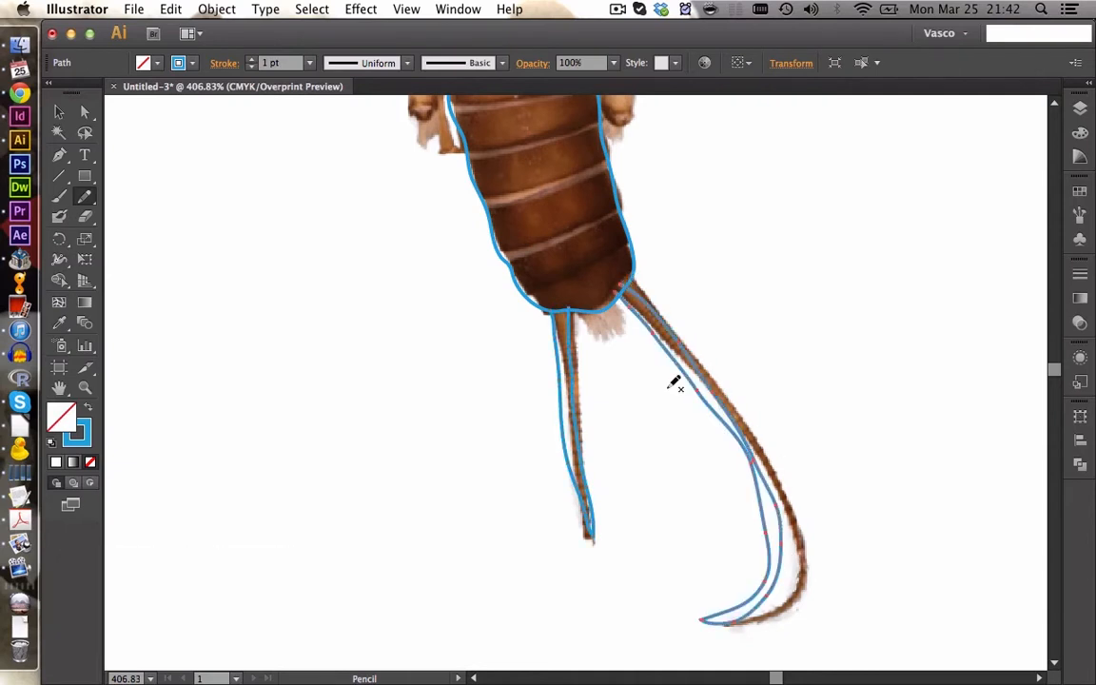
- Move the anchor point midway along the long tail filament's outline to separate its two sides
{"action": "left_click", "coordinate": [86, 114]}
{"action": "left_click", "coordinate": [739, 446]}
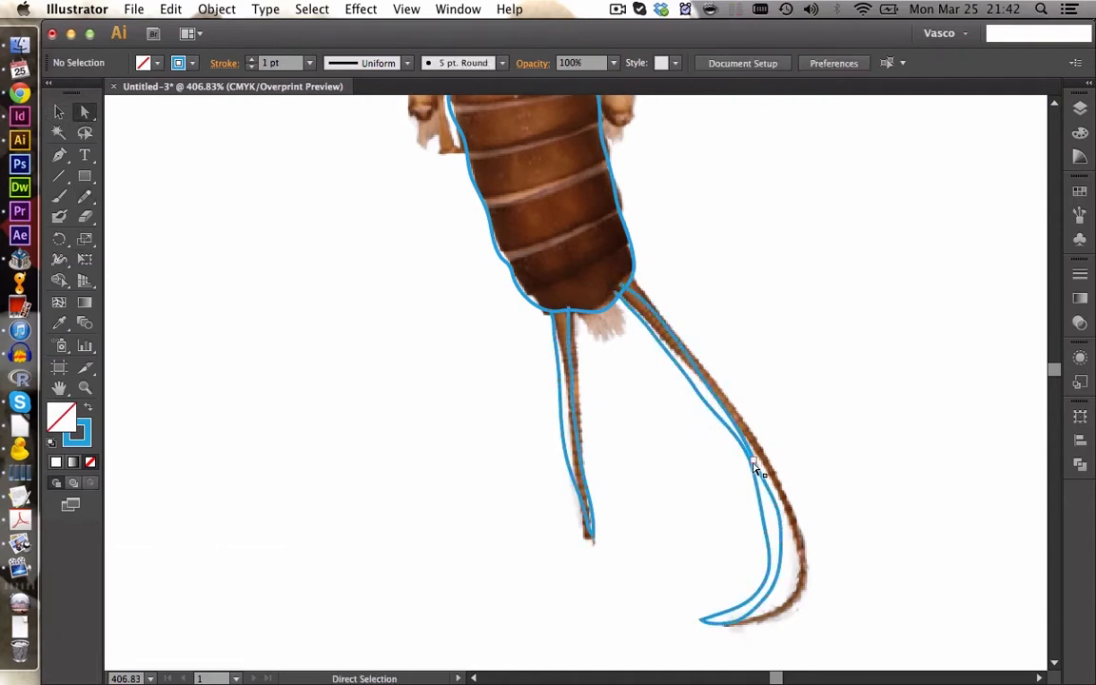
{"action": "left_click", "coordinate": [753, 463]}
{"action": "left_click_drag", "start_coordinate": [753, 462], "coordinate": [772, 524]}
{"action": "left_click", "coordinate": [743, 540]}
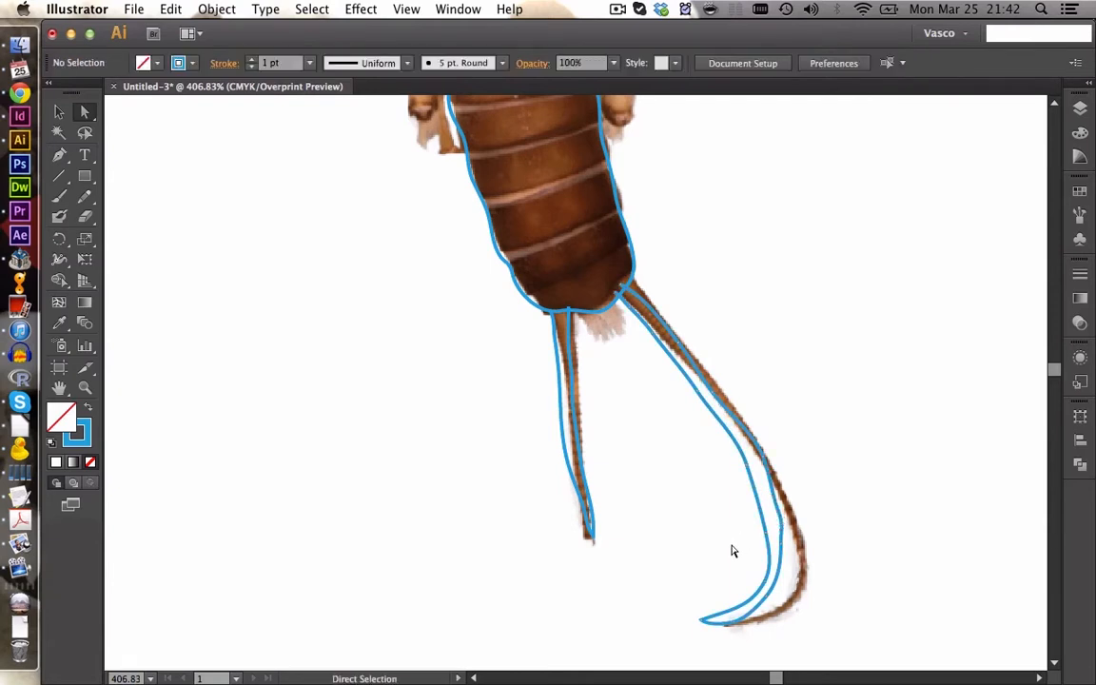
- Even out the outlines of both tail filaments with the Smooth tool and deselect them
{"action": "left_click_drag", "start_coordinate": [496, 420], "coordinate": [628, 486]}
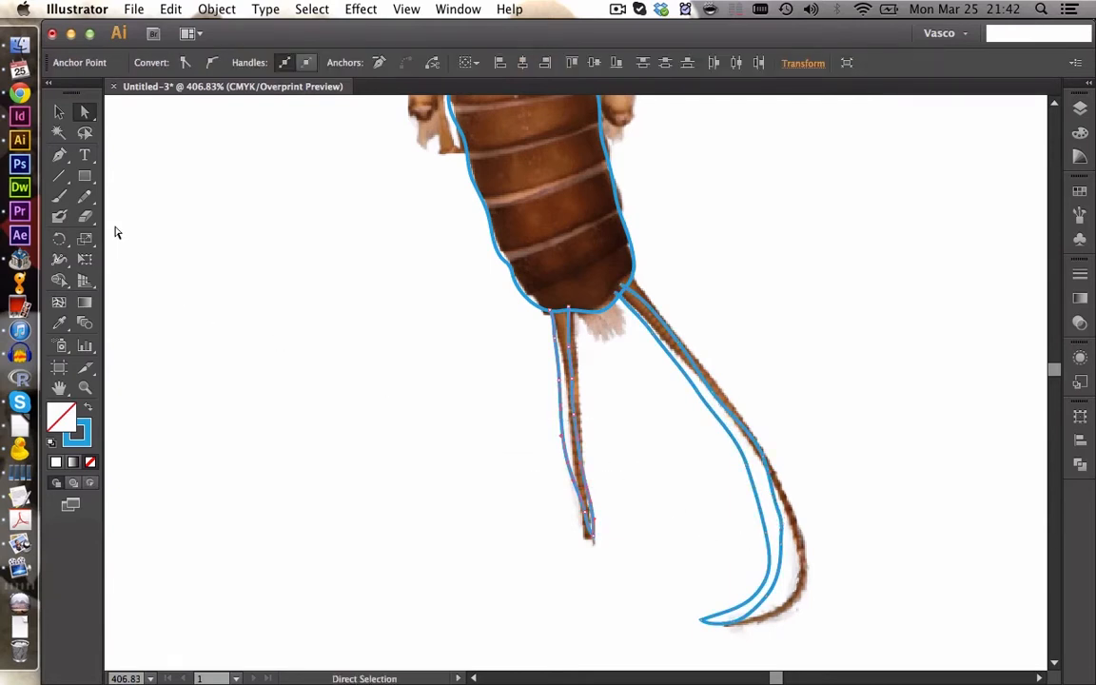
{"action": "left_click_drag", "start_coordinate": [86, 202], "coordinate": [134, 216]}
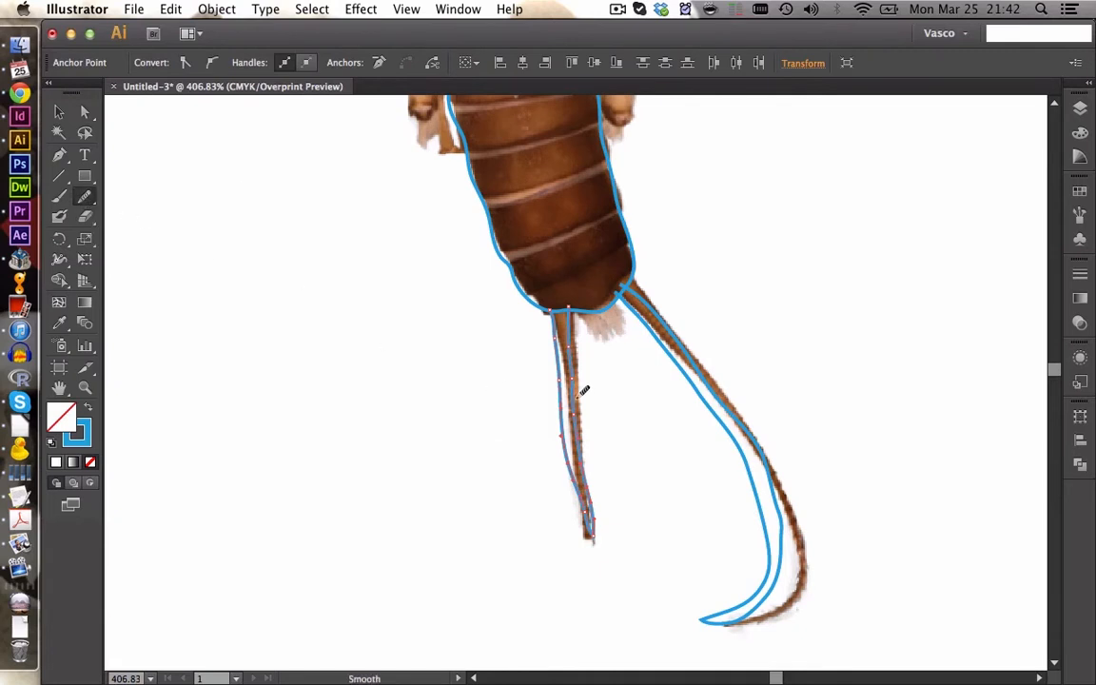
{"action": "mouse_move", "coordinate": [539, 330]}
{"action": "left_mouse_down"}
{"action": "mouse_move", "coordinate": [591, 512]}
{"action": "mouse_move", "coordinate": [556, 331]}
{"action": "mouse_move", "coordinate": [566, 499]}
{"action": "mouse_move", "coordinate": [568, 333]}
{"action": "mouse_move", "coordinate": [587, 393]}
{"action": "left_mouse_up"}
{"action": "left_click", "coordinate": [729, 385], "text": "super"}
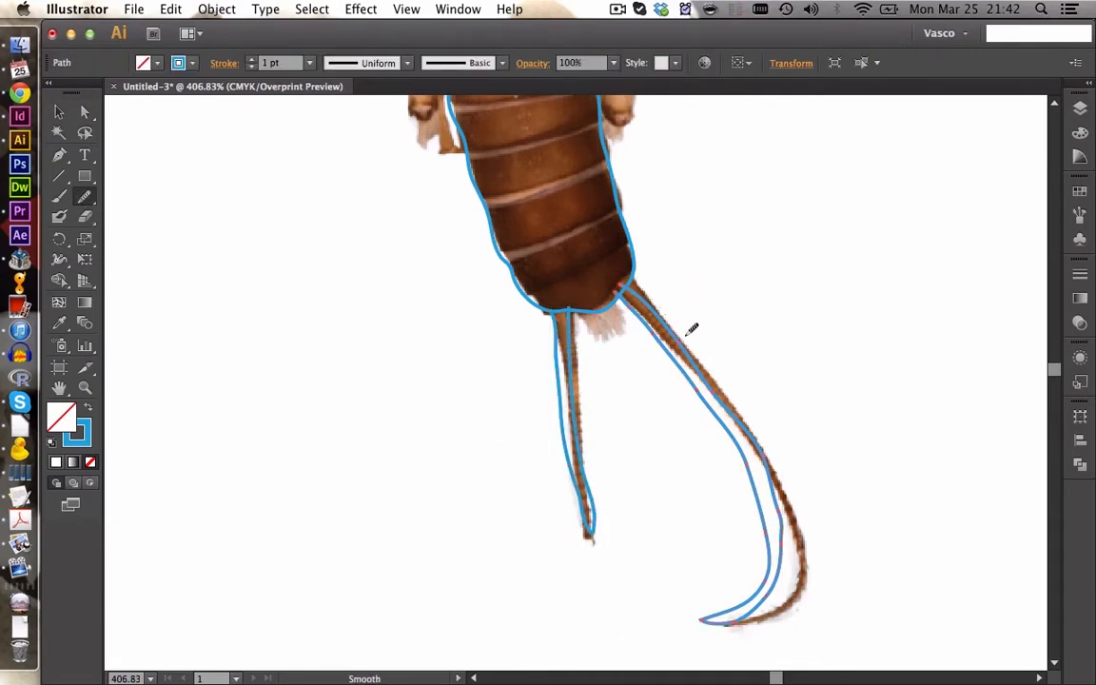
{"action": "mouse_move", "coordinate": [740, 390]}
{"action": "left_mouse_down"}
{"action": "mouse_move", "coordinate": [748, 526]}
{"action": "mouse_move", "coordinate": [702, 379]}
{"action": "mouse_move", "coordinate": [636, 333]}
{"action": "left_mouse_up"}
{"action": "left_click", "coordinate": [229, 213], "text": "super"}
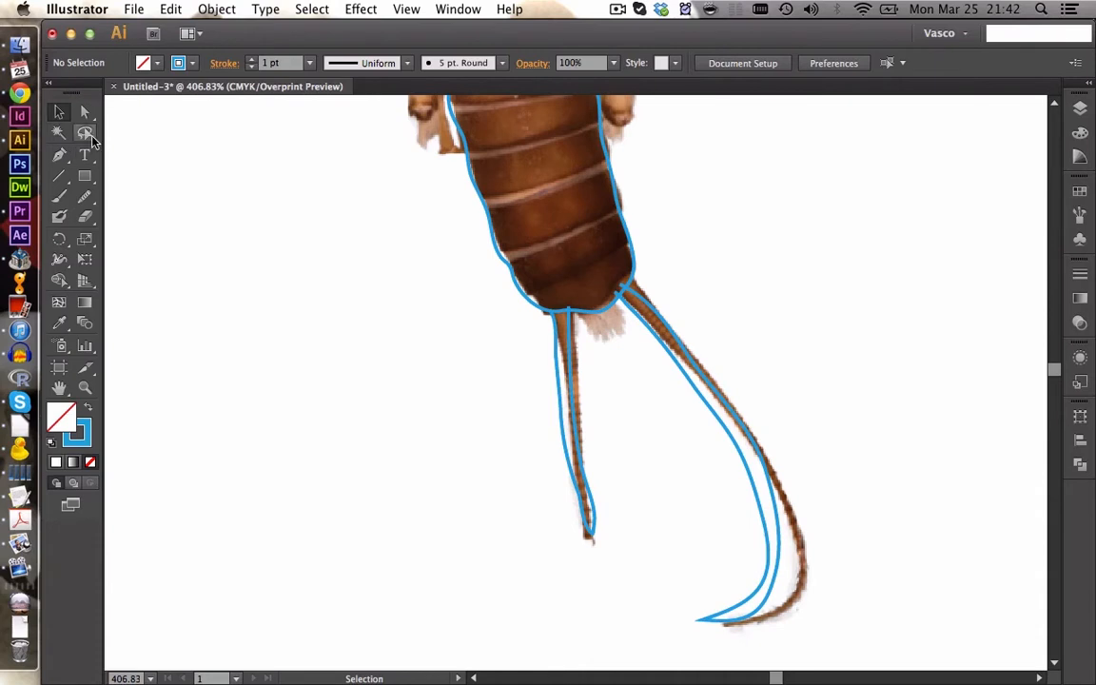
- Draw a single curved line beside the short tail filament and widen its upper end to about 5.78 pt with the Width tool
{"action": "left_click_drag", "start_coordinate": [87, 193], "coordinate": [119, 191]}
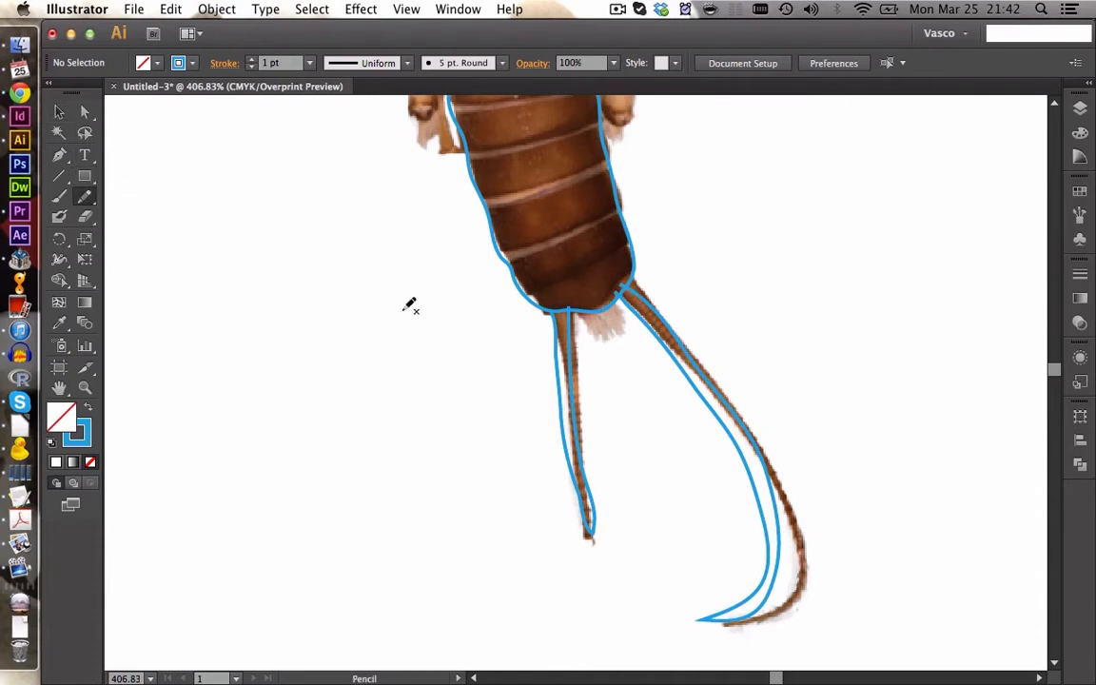
{"action": "mouse_move", "coordinate": [408, 305]}
{"action": "left_mouse_down"}
{"action": "mouse_move", "coordinate": [411, 381]}
{"action": "mouse_move", "coordinate": [481, 549]}
{"action": "left_mouse_up"}
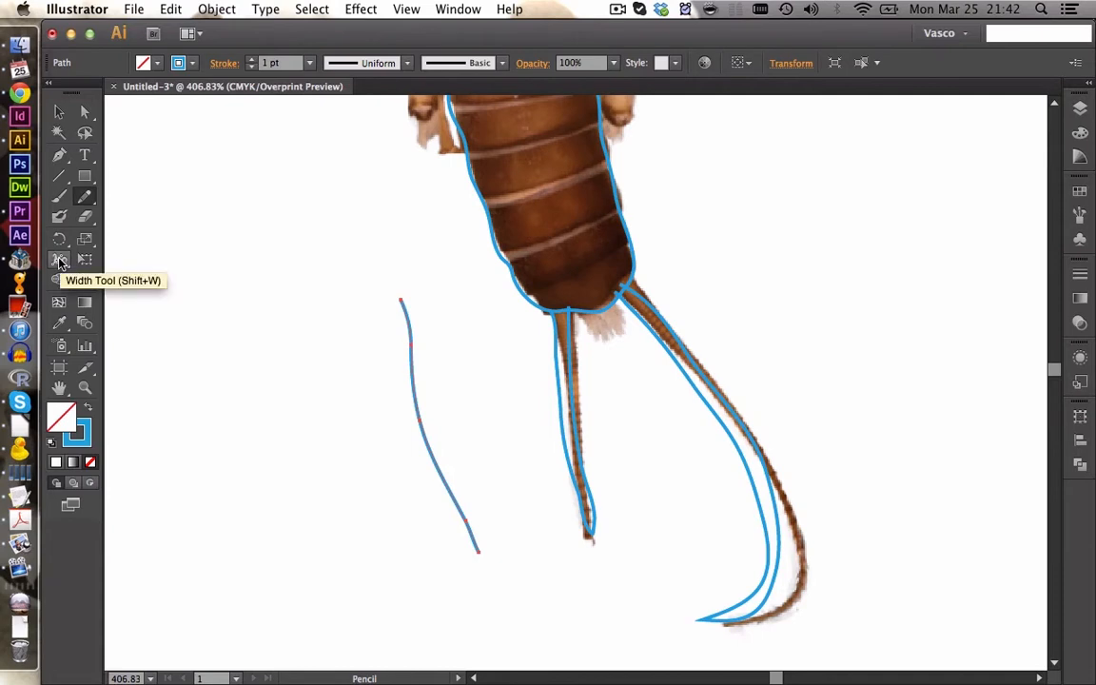
{"action": "left_click", "coordinate": [59, 261]}
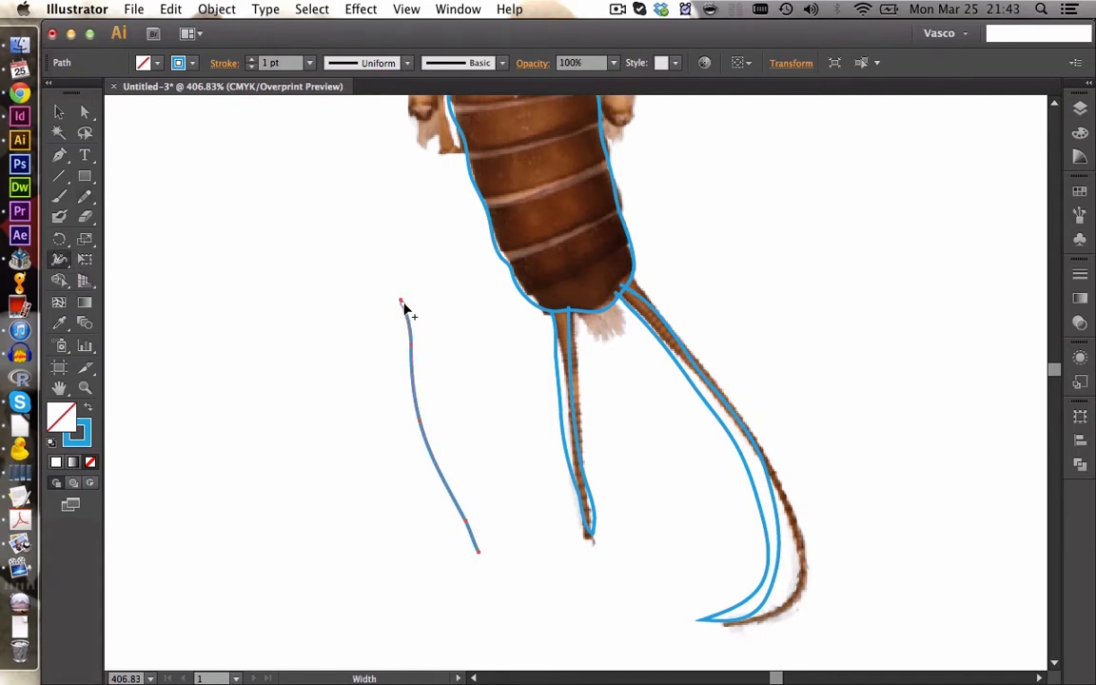
{"action": "left_click_drag", "start_coordinate": [403, 305], "coordinate": [407, 304]}
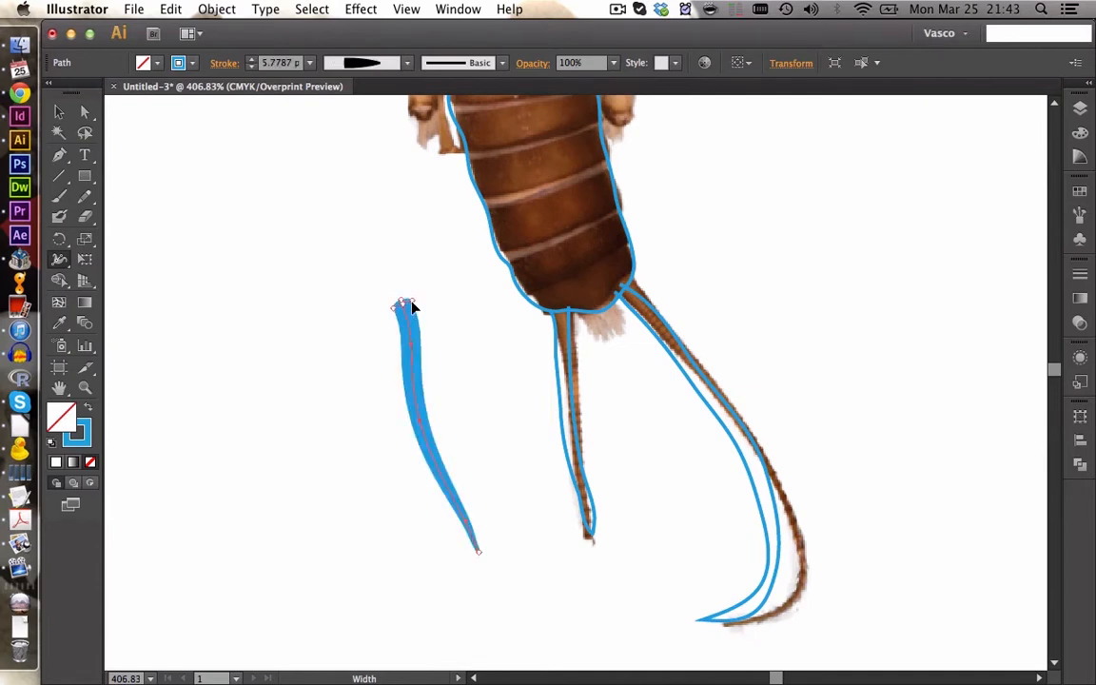
{"action": "left_click", "coordinate": [59, 111]}
{"action": "left_click_drag", "start_coordinate": [333, 343], "coordinate": [417, 402]}
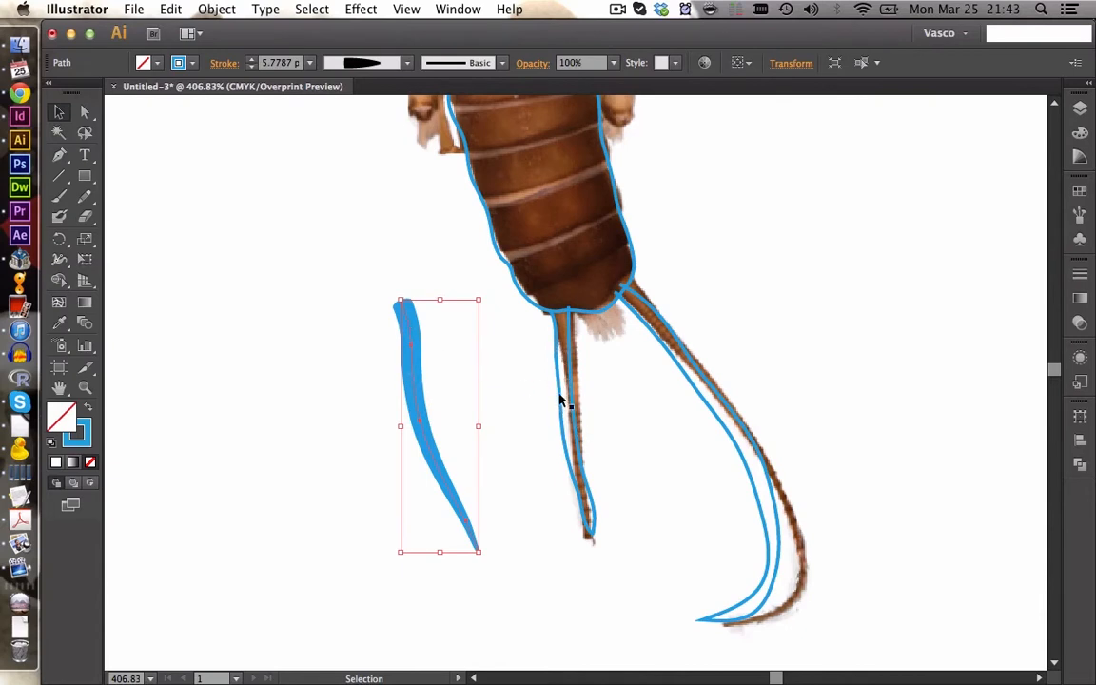
{"action": "left_click", "coordinate": [515, 409]}
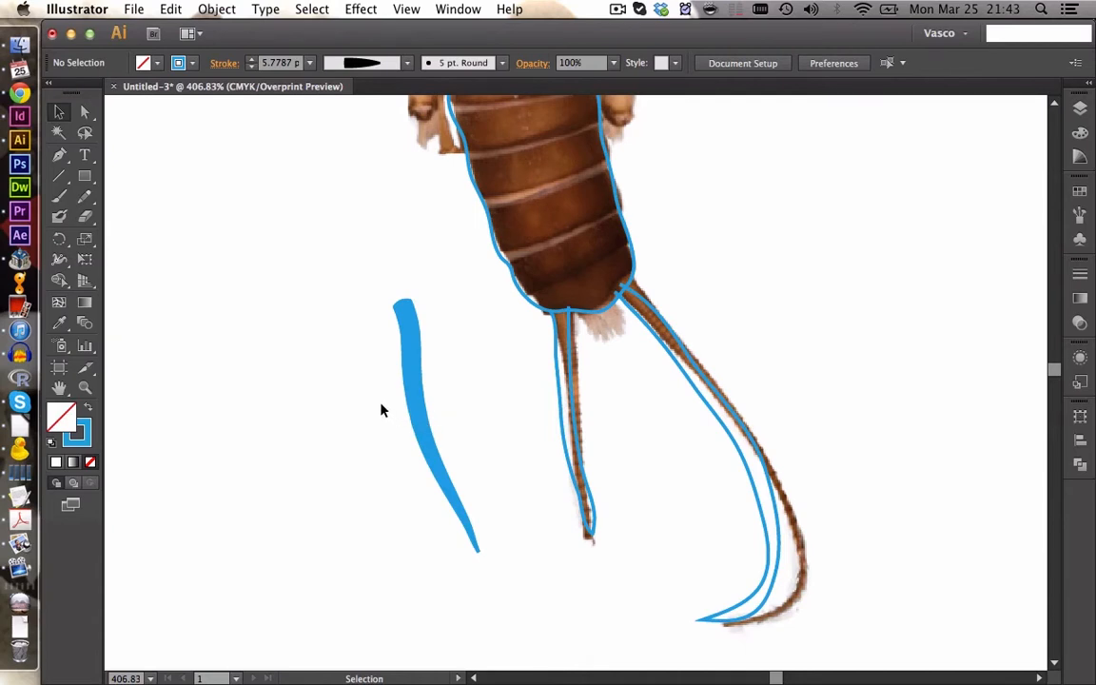
- Delete the practice tapered line beside the short tail filament
{"action": "left_click_drag", "start_coordinate": [377, 406], "coordinate": [492, 438]}
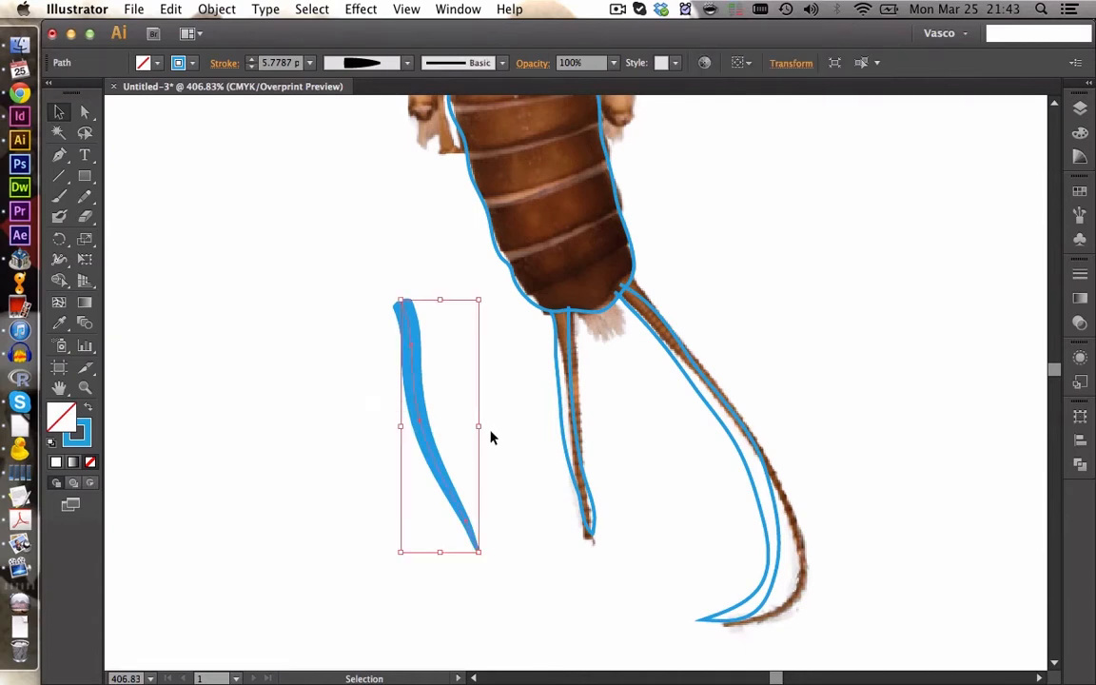
{"action": "key", "text": "Delete"}
- Trace freehand outlines around both hind legs beside the abdomen with the Pencil tool
{"action": "scroll", "coordinate": [492, 435], "scroll_direction": "up", "scroll_amount": 5}
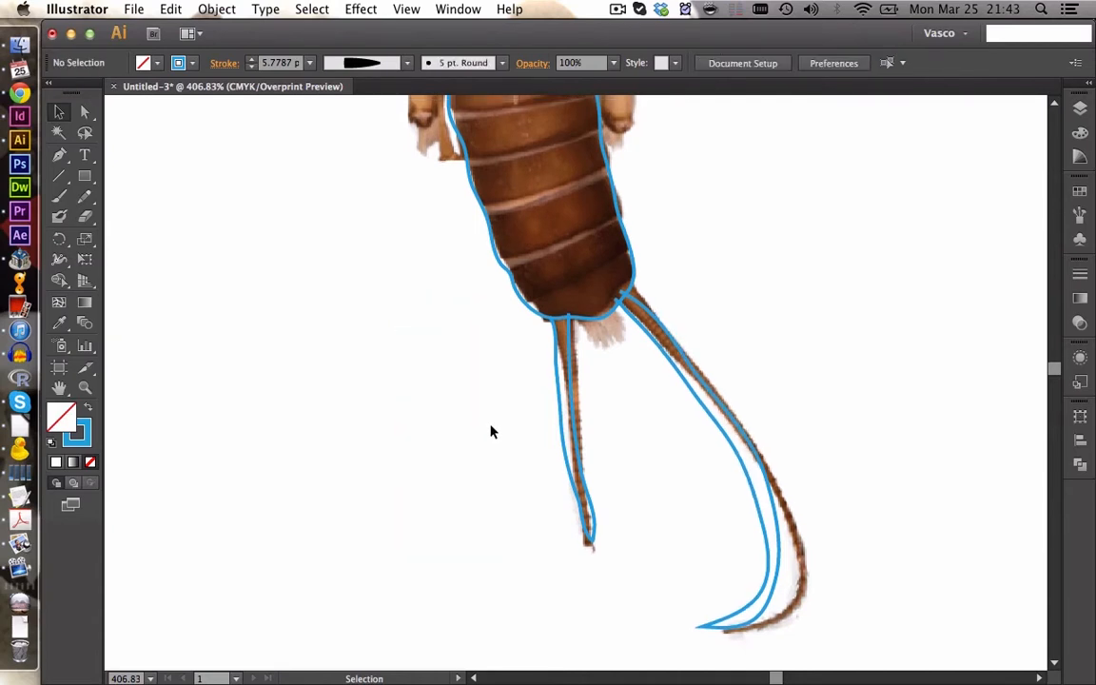
{"action": "scroll", "coordinate": [491, 433], "scroll_direction": "up", "scroll_amount": 3}
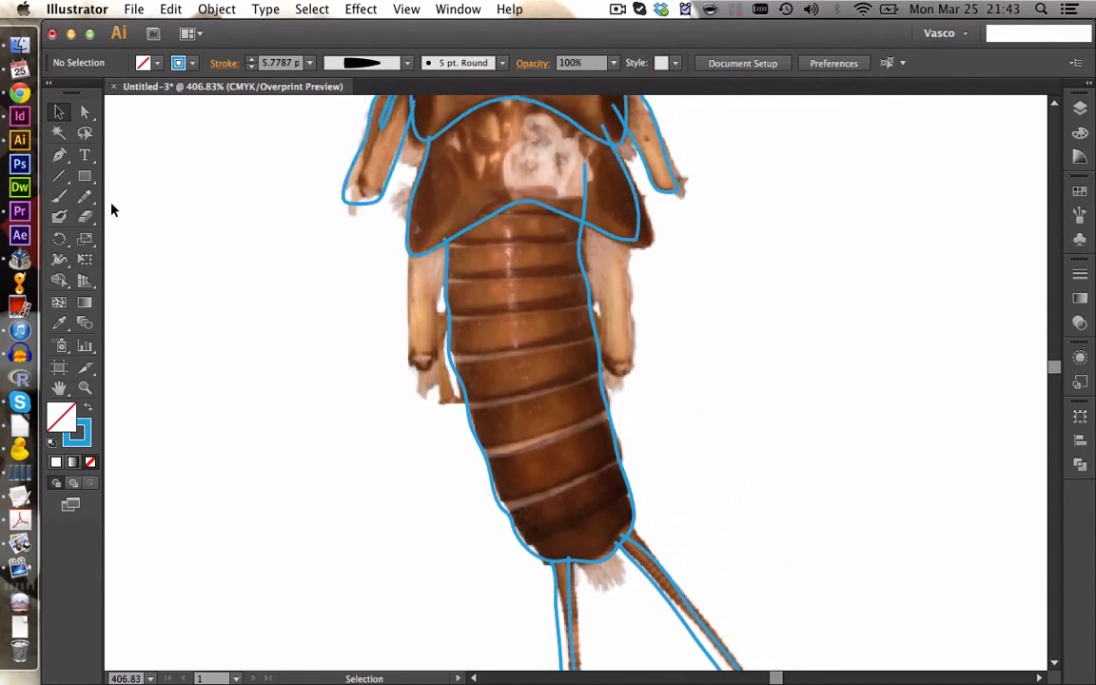
{"action": "left_click", "coordinate": [85, 196]}
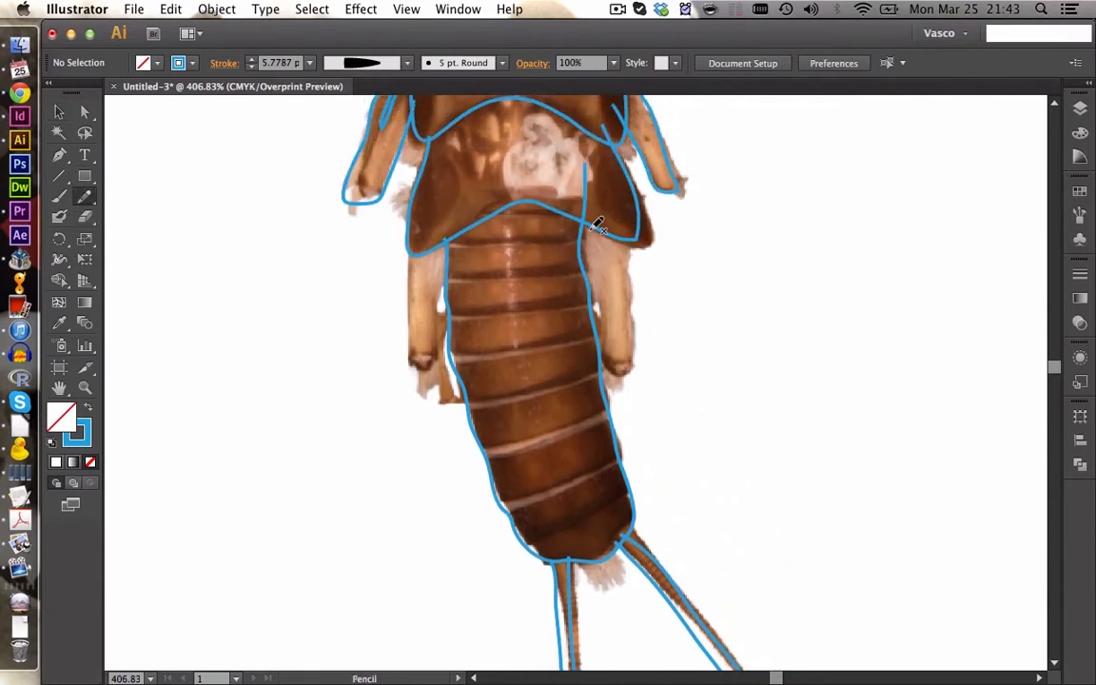
{"action": "mouse_move", "coordinate": [596, 225]}
{"action": "left_mouse_down"}
{"action": "mouse_move", "coordinate": [600, 315]}
{"action": "mouse_move", "coordinate": [624, 372]}
{"action": "mouse_move", "coordinate": [619, 229]}
{"action": "left_mouse_up"}
{"action": "mouse_move", "coordinate": [407, 281]}
{"action": "left_mouse_down"}
{"action": "mouse_move", "coordinate": [439, 354]}
{"action": "mouse_move", "coordinate": [409, 242]}
{"action": "left_mouse_up"}
- Trace each antenna with a single curved Pencil line running from the head to the antenna's tip
{"action": "scroll", "coordinate": [517, 262], "scroll_direction": "up", "scroll_amount": 10}
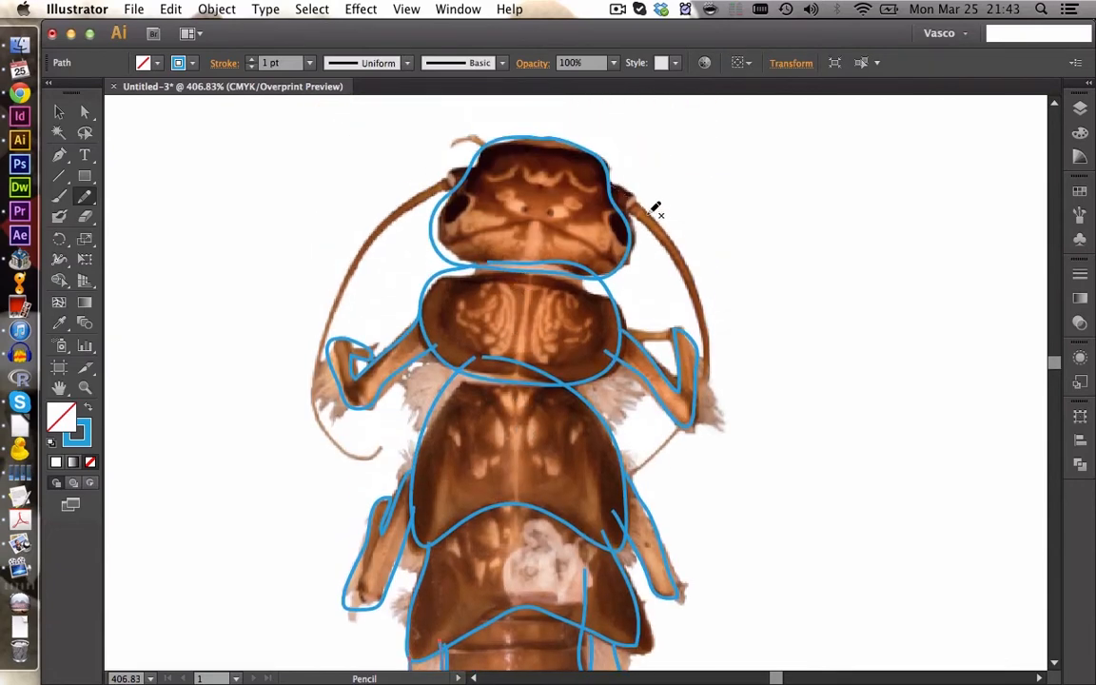
{"action": "mouse_move", "coordinate": [657, 209]}
{"action": "left_mouse_down"}
{"action": "mouse_move", "coordinate": [685, 260]}
{"action": "mouse_move", "coordinate": [707, 361]}
{"action": "mouse_move", "coordinate": [683, 429]}
{"action": "mouse_move", "coordinate": [629, 467]}
{"action": "left_mouse_up"}
{"action": "mouse_move", "coordinate": [445, 178]}
{"action": "left_mouse_down"}
{"action": "mouse_move", "coordinate": [332, 288]}
{"action": "mouse_move", "coordinate": [311, 389]}
{"action": "mouse_move", "coordinate": [373, 455]}
{"action": "left_mouse_up"}
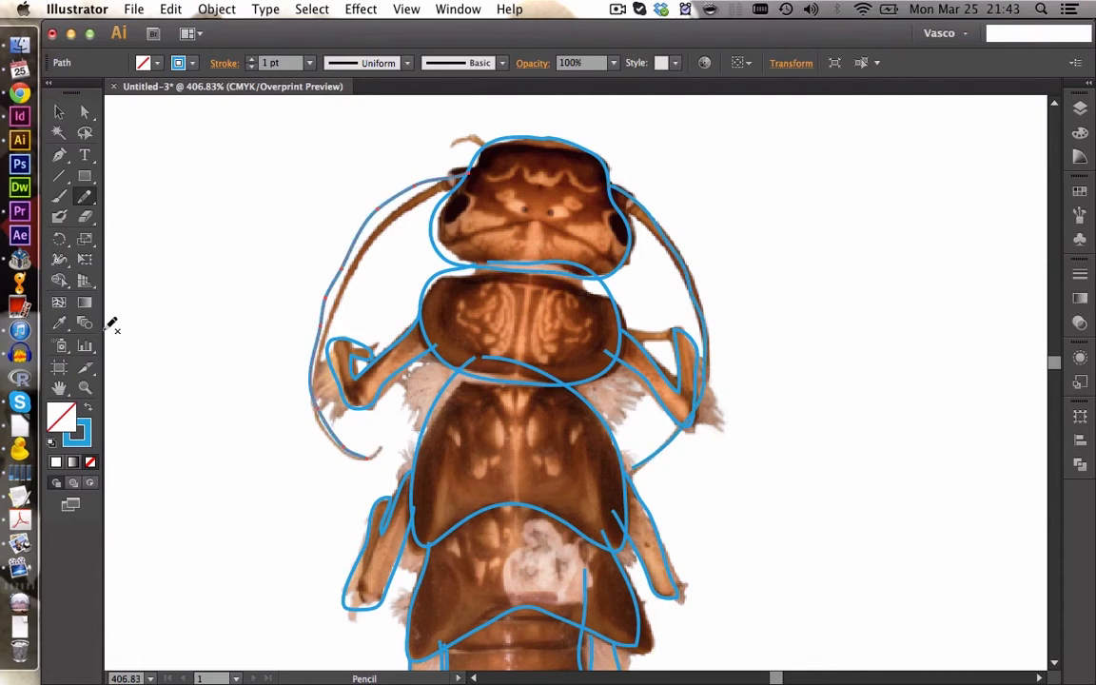
- Widen the head ends of both antenna lines with the Width tool, the left one to about 4.52 pt, and deselect them
{"action": "left_click", "coordinate": [59, 259]}
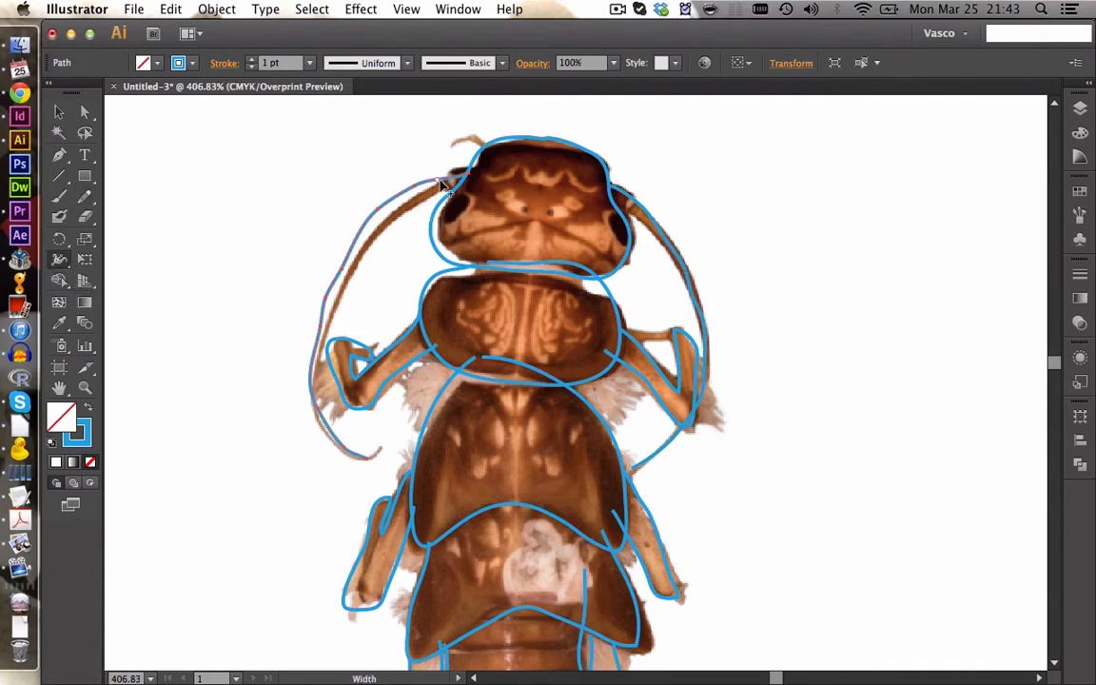
{"action": "left_click_drag", "start_coordinate": [454, 179], "coordinate": [458, 173]}
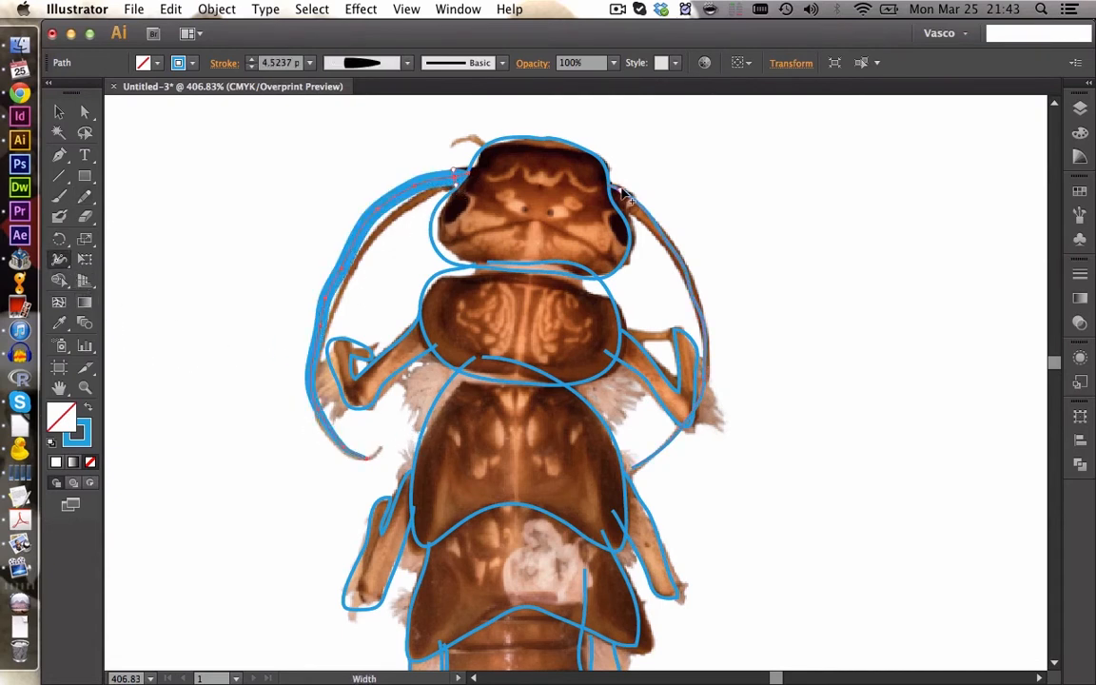
{"action": "left_click_drag", "start_coordinate": [616, 188], "coordinate": [618, 194]}
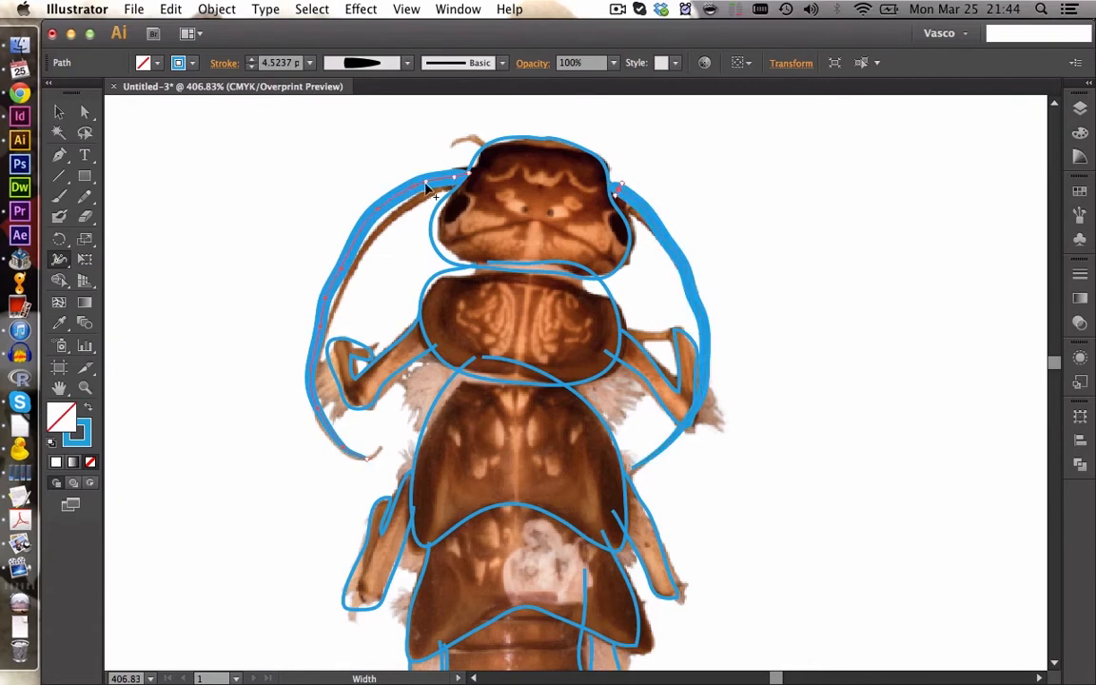
{"action": "key", "text": "v"}
{"action": "left_click", "coordinate": [220, 181]}
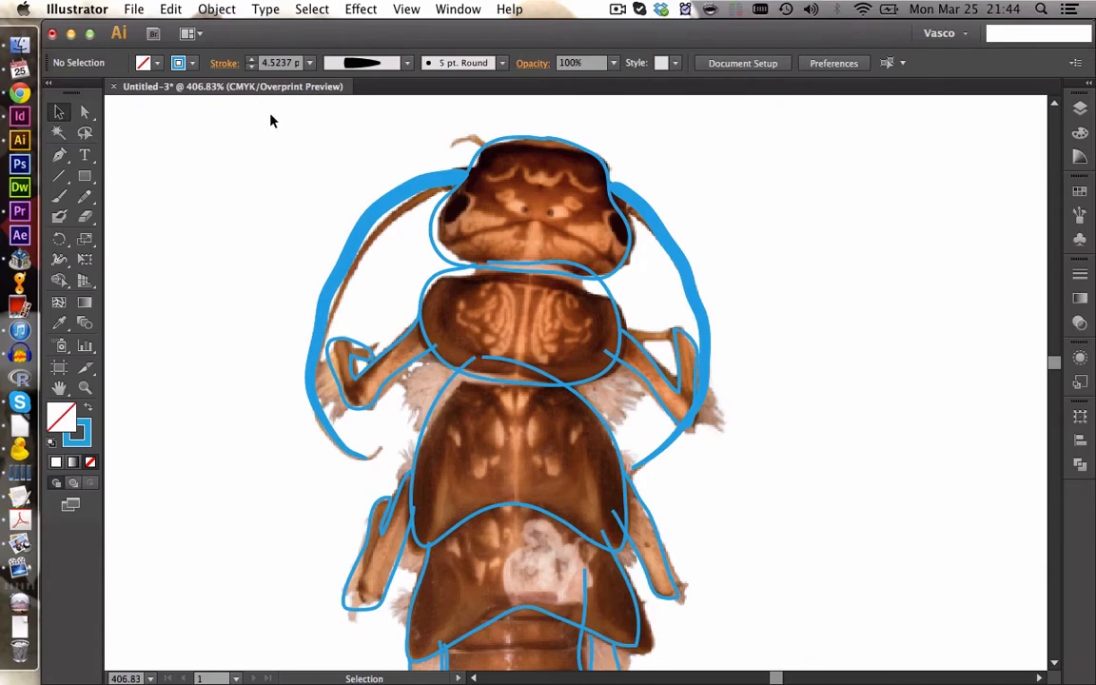
- Select all the traced insect paths and fill them with white
{"action": "left_click", "coordinate": [85, 388]}
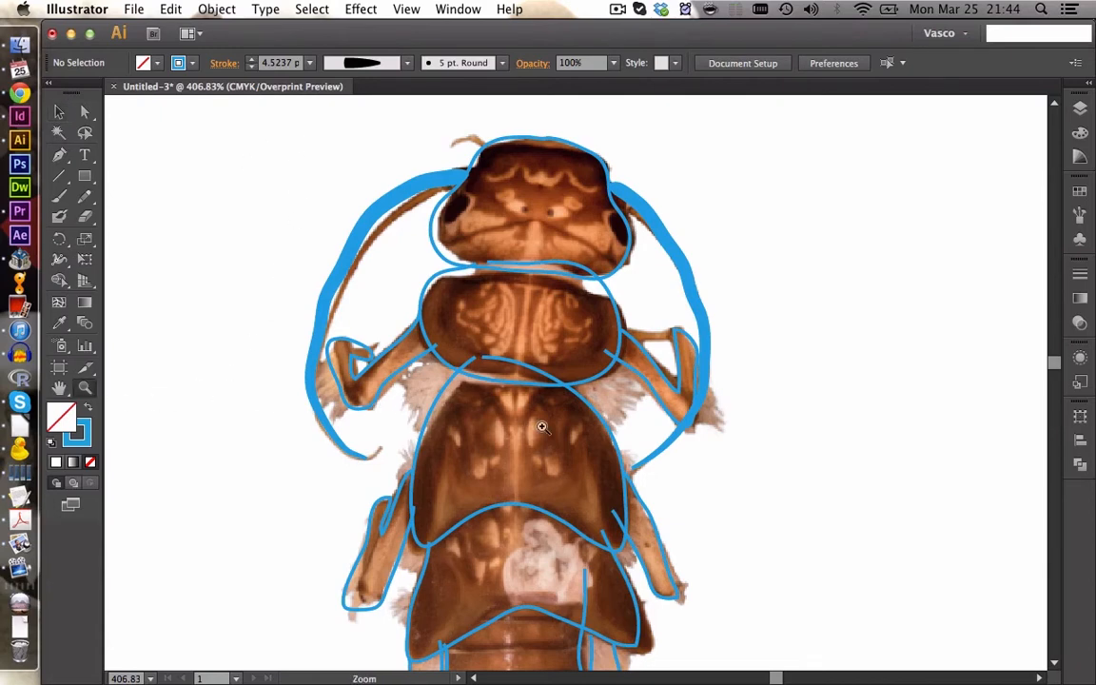
{"action": "left_click", "coordinate": [560, 421], "text": "alt"}
{"action": "left_click", "coordinate": [569, 448], "text": "alt"}
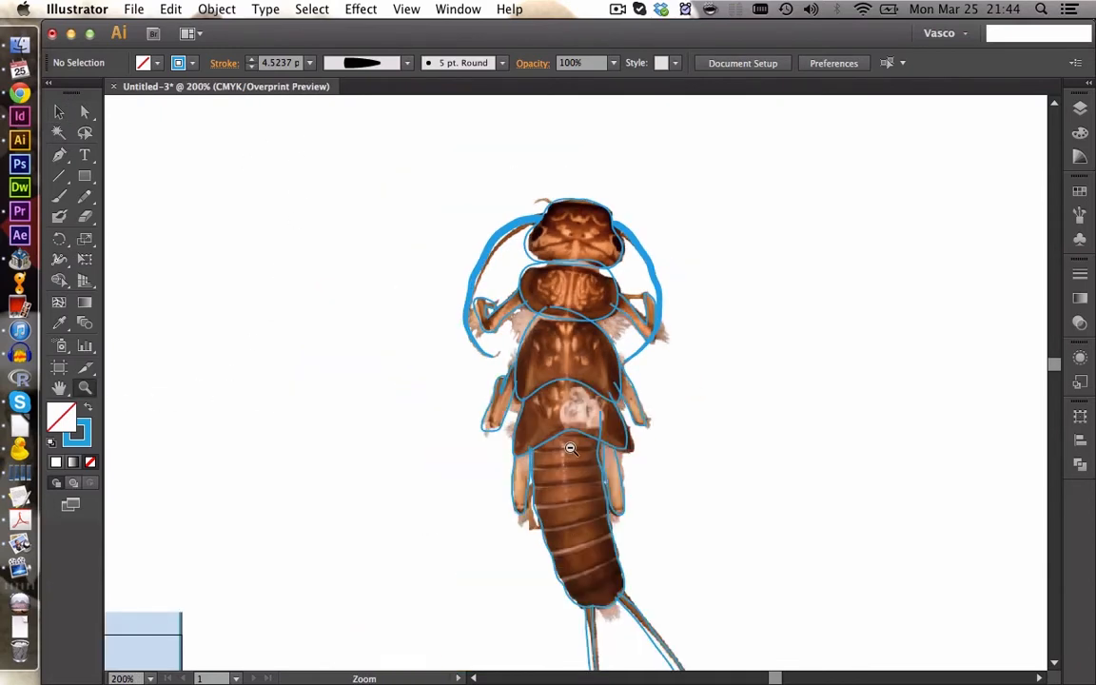
{"action": "left_click", "coordinate": [569, 448], "text": "alt"}
{"action": "key", "text": "v"}
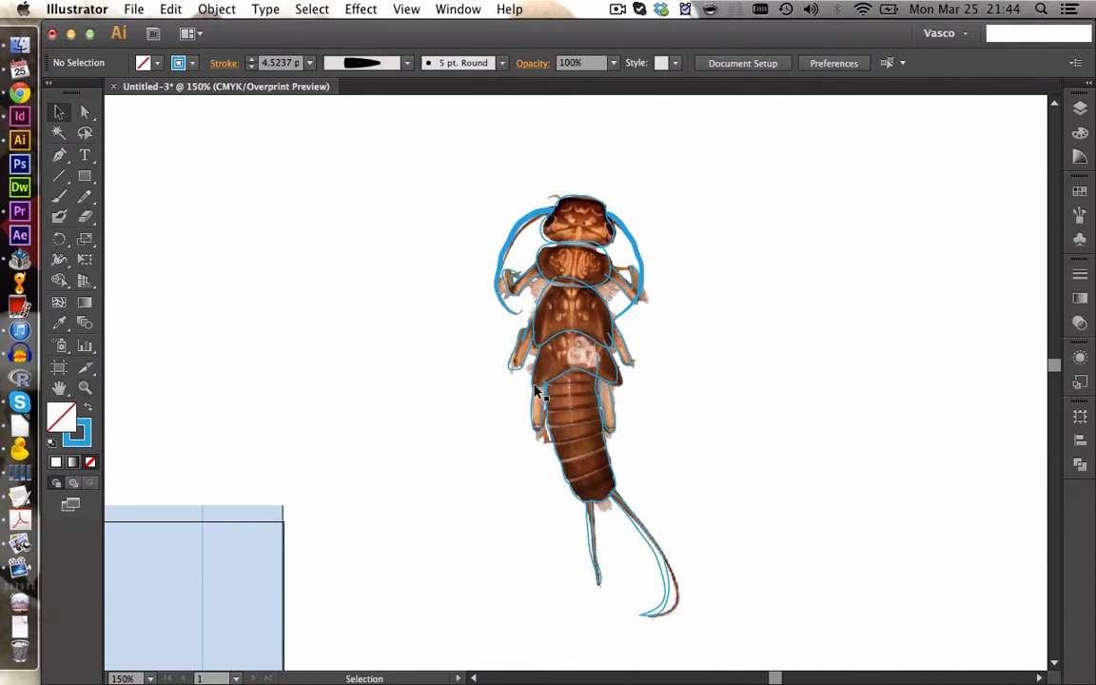
{"action": "left_click_drag", "start_coordinate": [445, 184], "coordinate": [767, 615]}
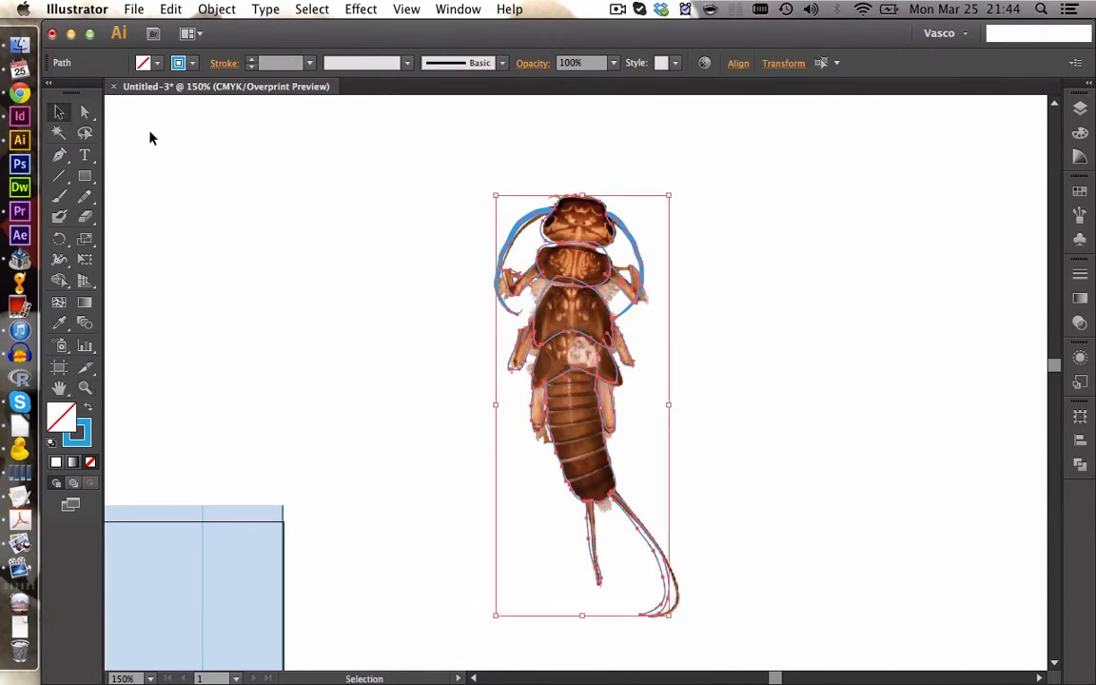
{"action": "left_click", "coordinate": [159, 64]}
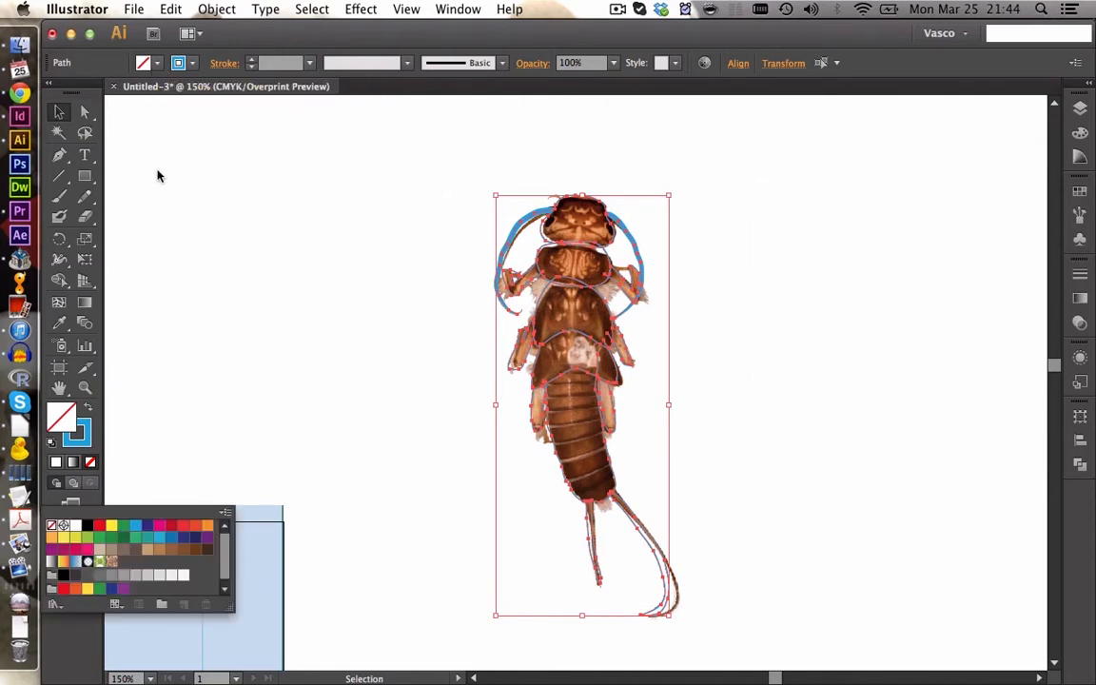
{"action": "left_click", "coordinate": [76, 526]}
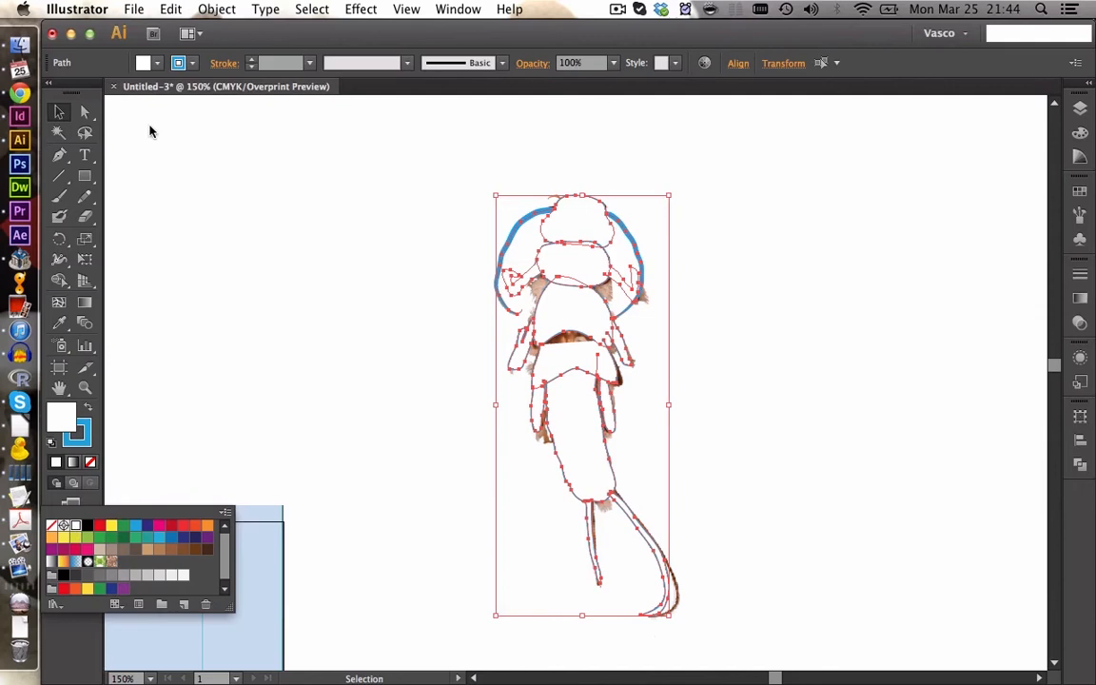
- Set the stroke of all the selected insect paths to black and deselect them
{"action": "left_click", "coordinate": [177, 63]}
{"action": "left_click", "coordinate": [177, 62]}
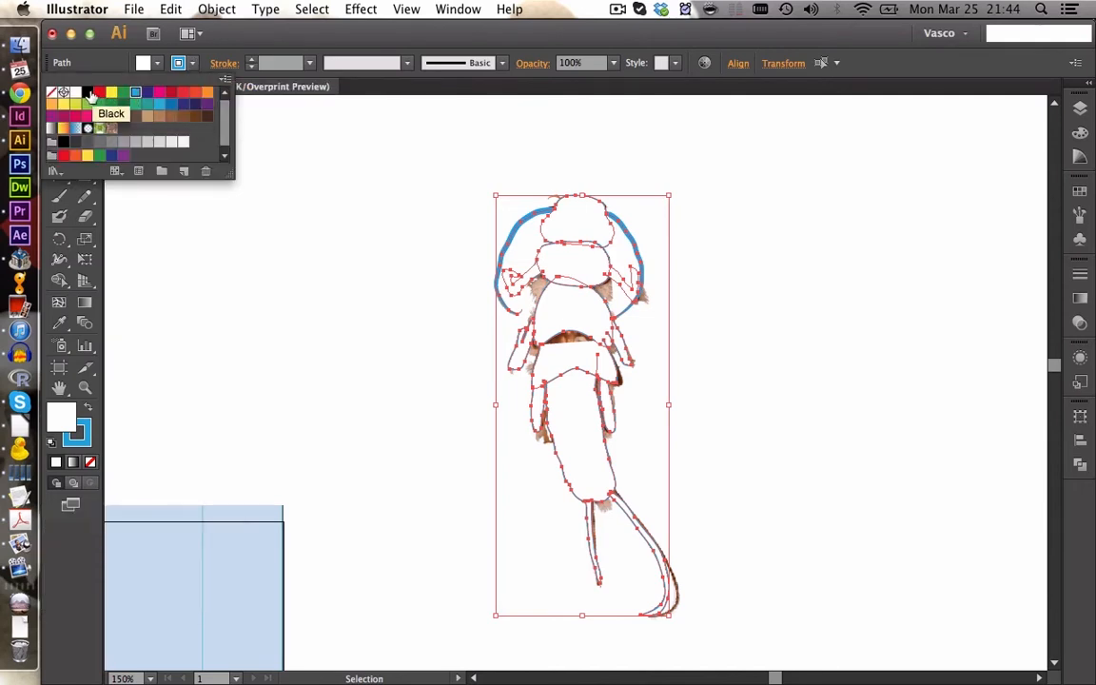
{"action": "left_click", "coordinate": [88, 93]}
{"action": "left_click", "coordinate": [338, 274]}
{"action": "left_click", "coordinate": [420, 244]}
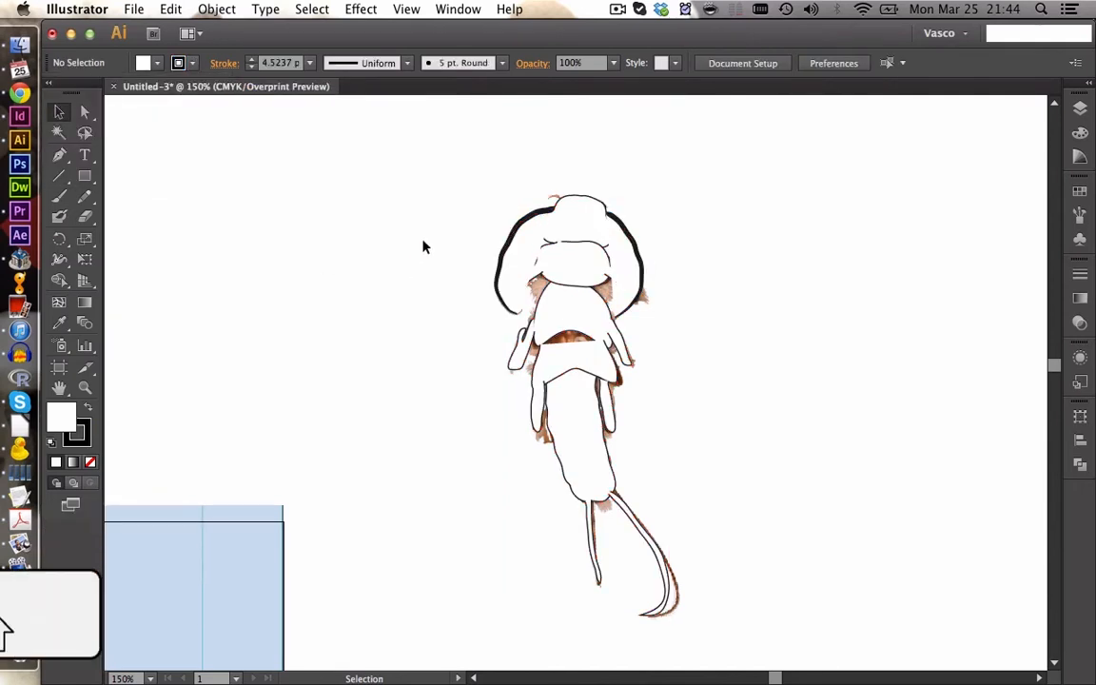
- Select both antenna lines and remove their fill
{"action": "left_click_drag", "start_coordinate": [442, 210], "coordinate": [516, 255]}
{"action": "left_click_drag", "start_coordinate": [658, 238], "coordinate": [628, 249]}
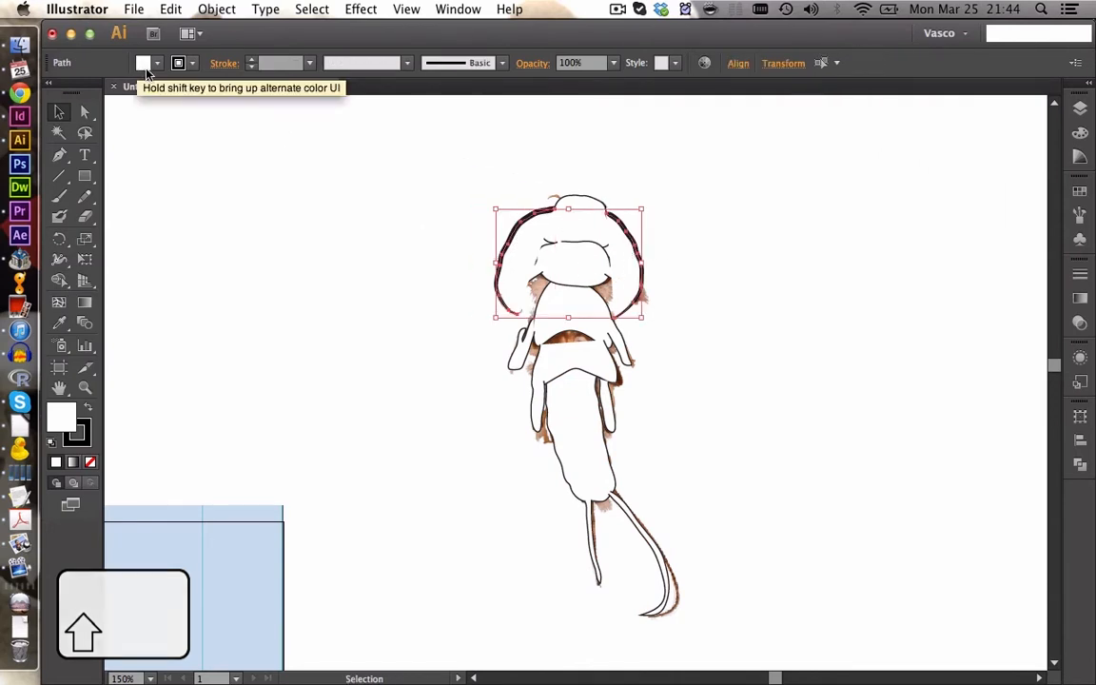
{"action": "left_click", "coordinate": [143, 63]}
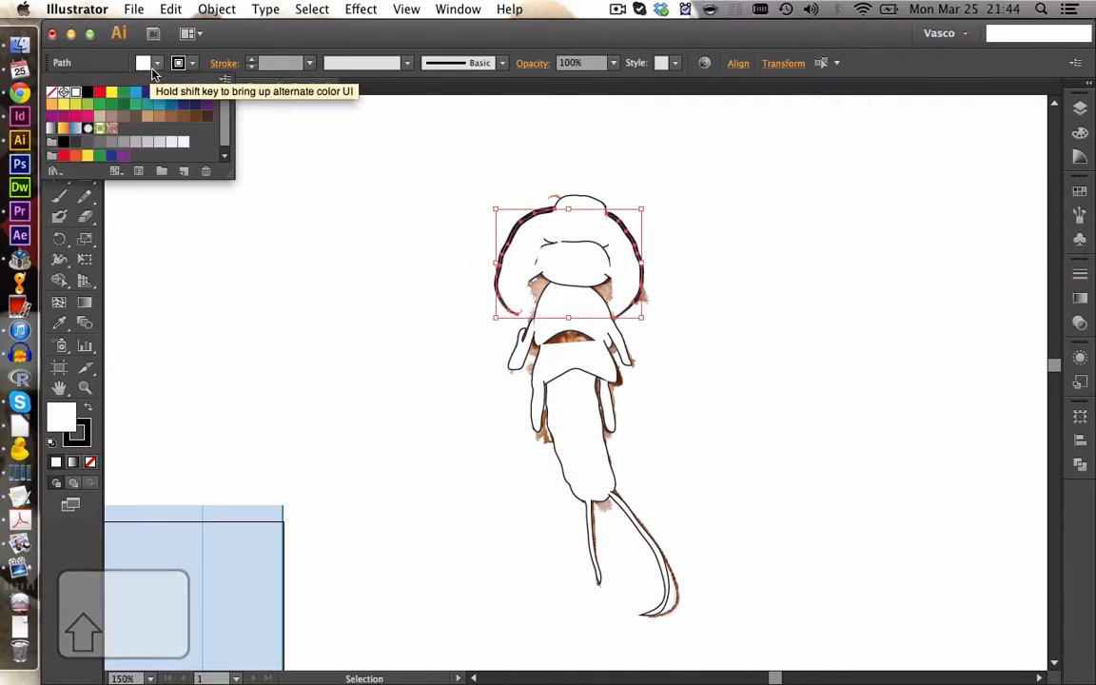
{"action": "left_click", "coordinate": [316, 266]}
{"action": "left_click", "coordinate": [332, 321]}
- Send the front legs and the first two thorax segments to the back so the head overlaps them
{"action": "left_click", "coordinate": [560, 265]}
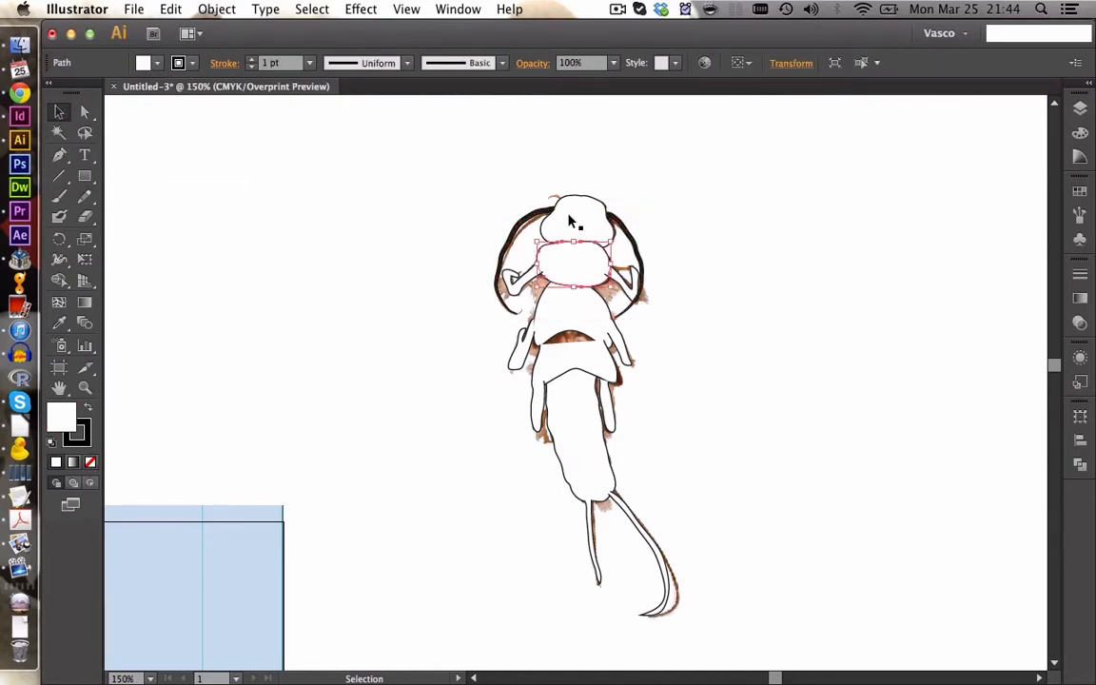
{"action": "left_click", "coordinate": [571, 220]}
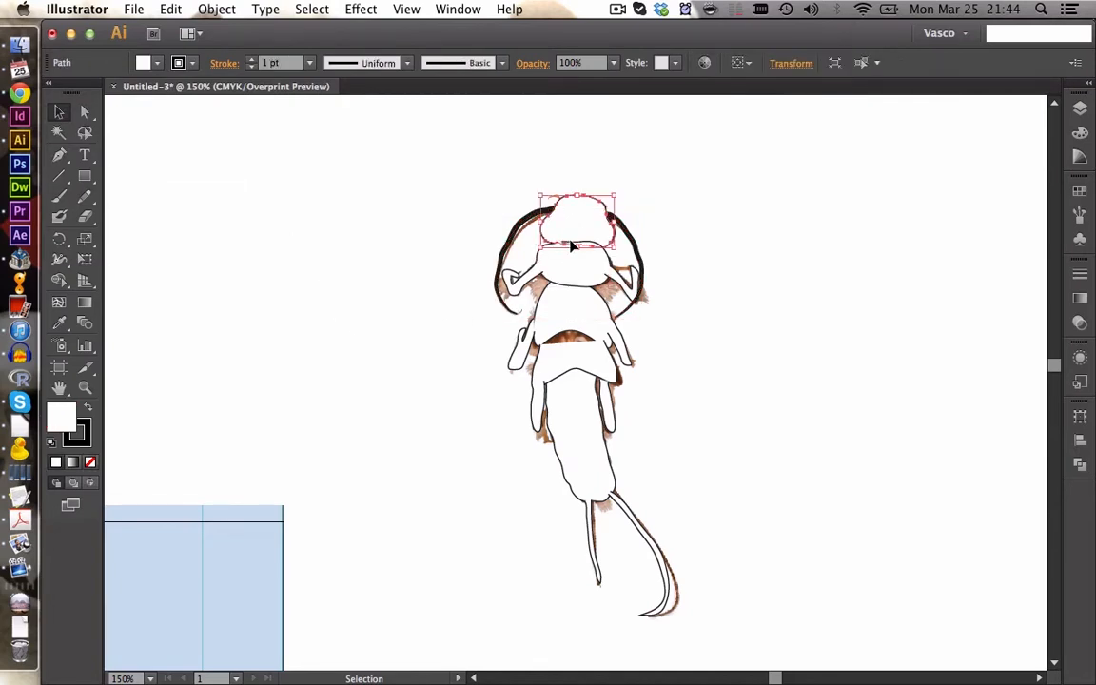
{"action": "left_click", "coordinate": [574, 264]}
{"action": "left_click_drag", "start_coordinate": [515, 254], "coordinate": [596, 283]}
{"action": "right_click", "coordinate": [574, 289]}
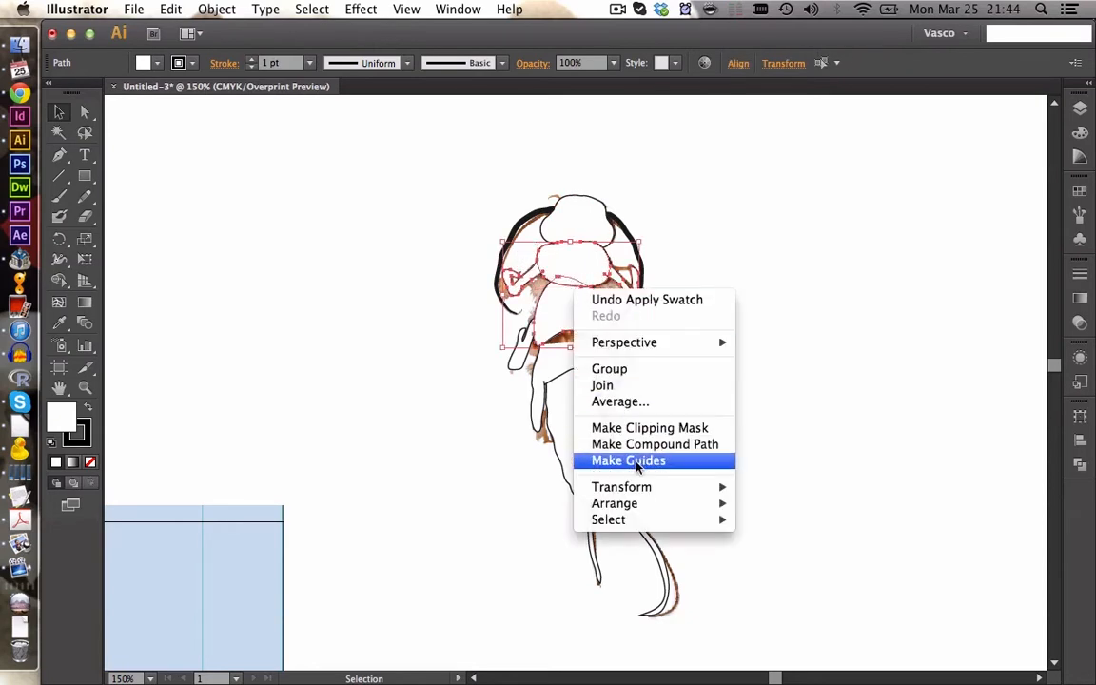
{"action": "mouse_move", "coordinate": [652, 505]}
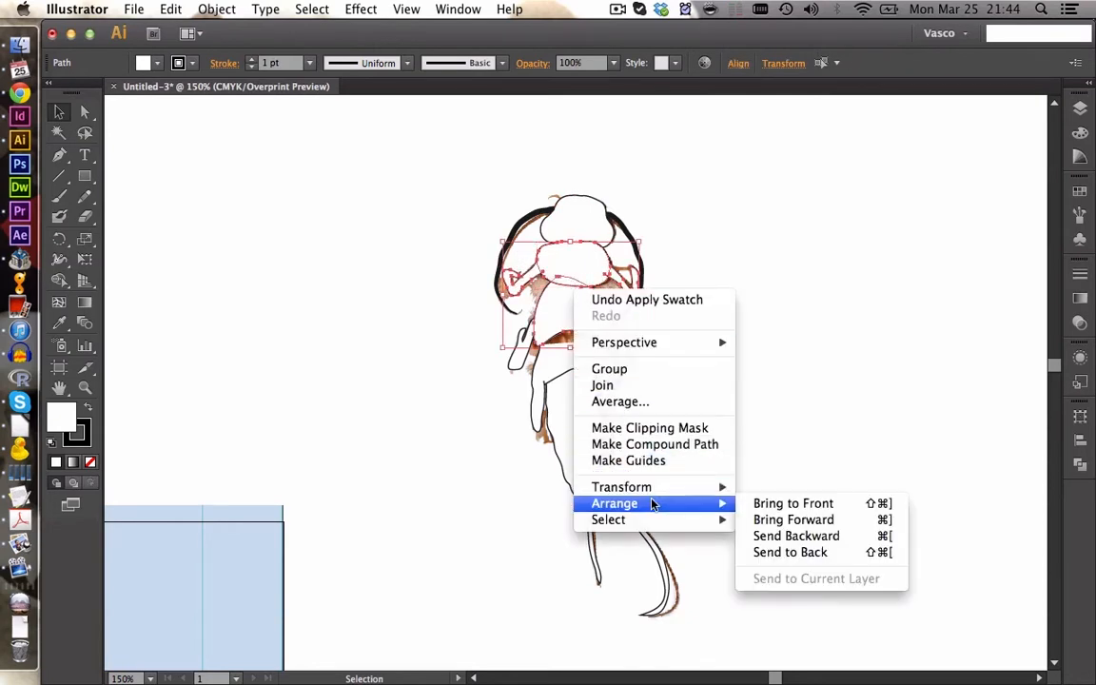
{"action": "left_click", "coordinate": [771, 552]}
{"action": "left_click", "coordinate": [728, 436]}
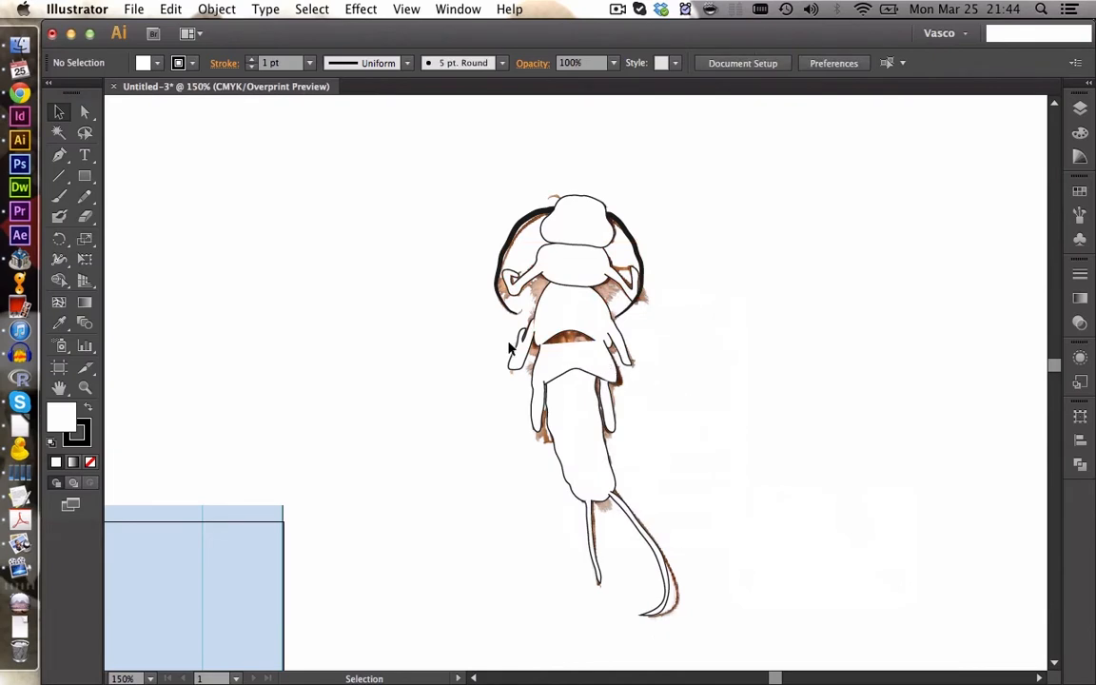
- Select the middle legs, the hind legs and both tail filaments and send them to the back
{"action": "left_click_drag", "start_coordinate": [511, 348], "coordinate": [533, 369]}
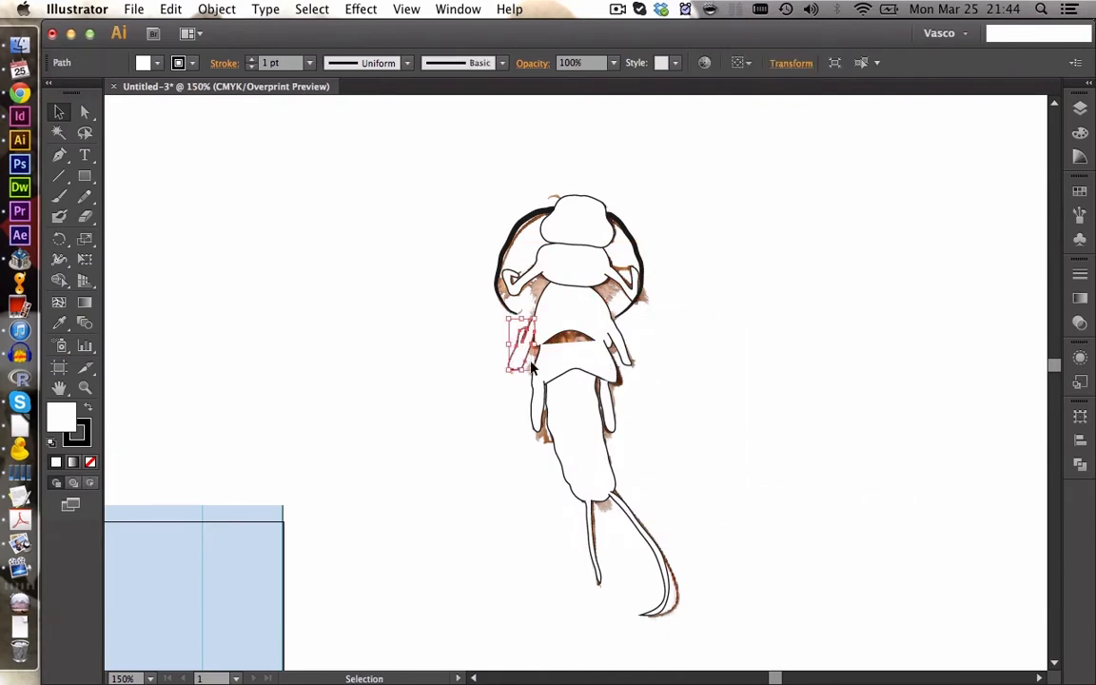
{"action": "left_click", "coordinate": [624, 359], "text": "shift"}
{"action": "left_click", "coordinate": [606, 406], "text": "shift"}
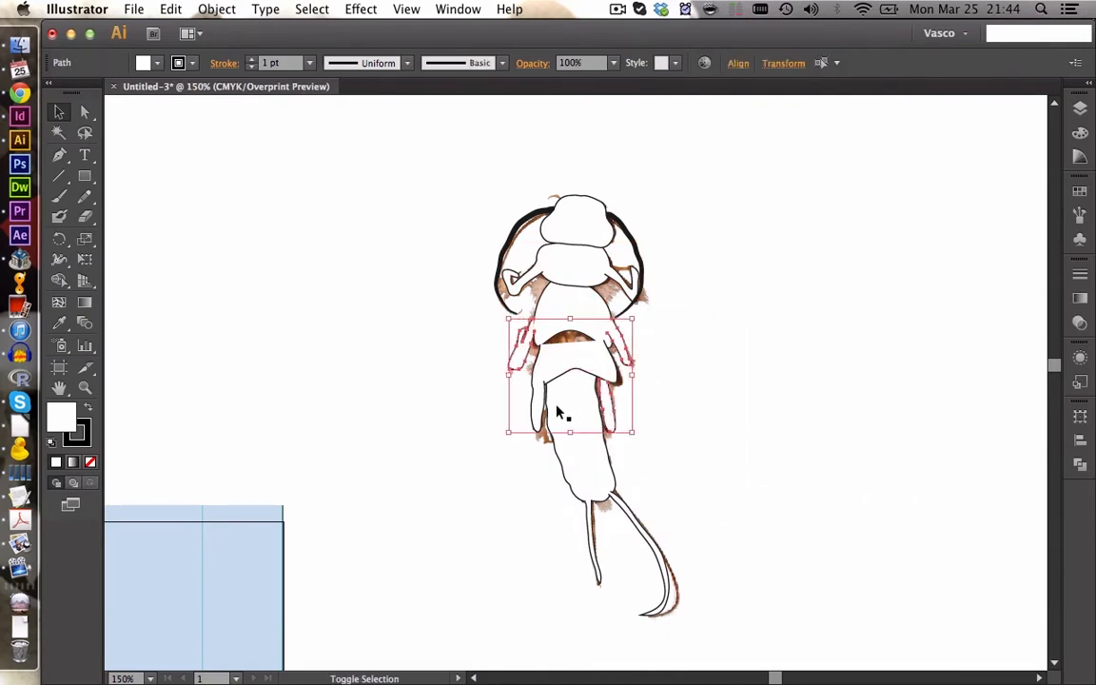
{"action": "left_click_drag", "start_coordinate": [534, 425], "coordinate": [538, 428]}
{"action": "left_click_drag", "start_coordinate": [560, 557], "coordinate": [629, 533]}
{"action": "right_click", "coordinate": [629, 541]}
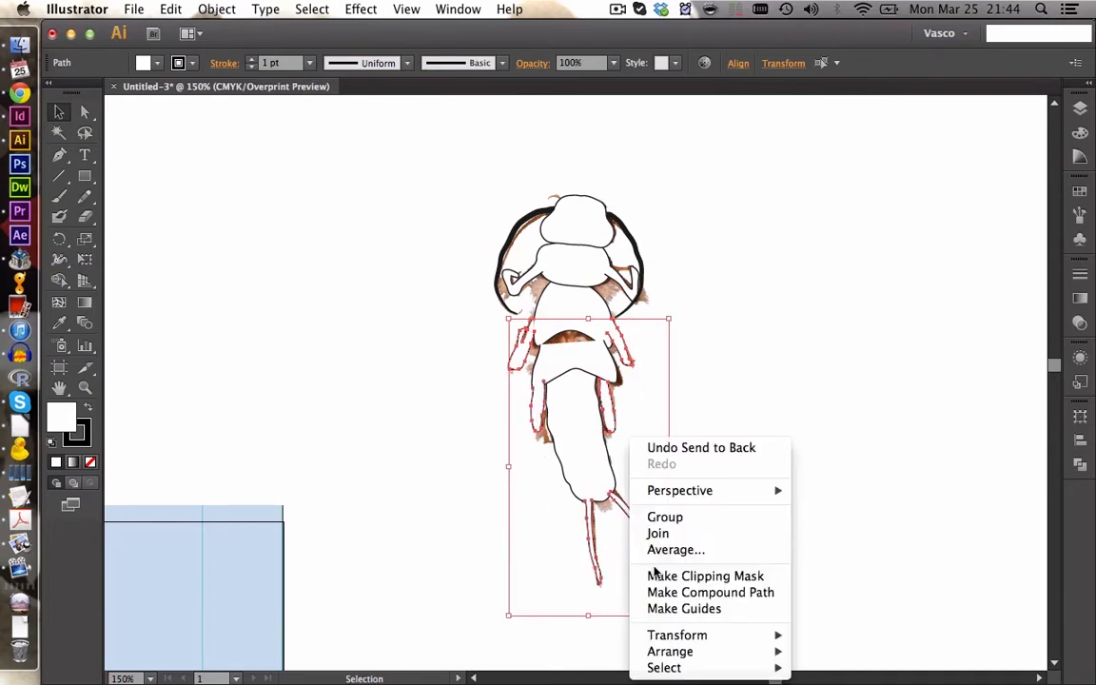
{"action": "mouse_move", "coordinate": [705, 653]}
{"action": "key", "text": "Escape"}
- Rearrange the stacking so the third thorax segment lies behind the second one
{"action": "left_click", "coordinate": [574, 362]}
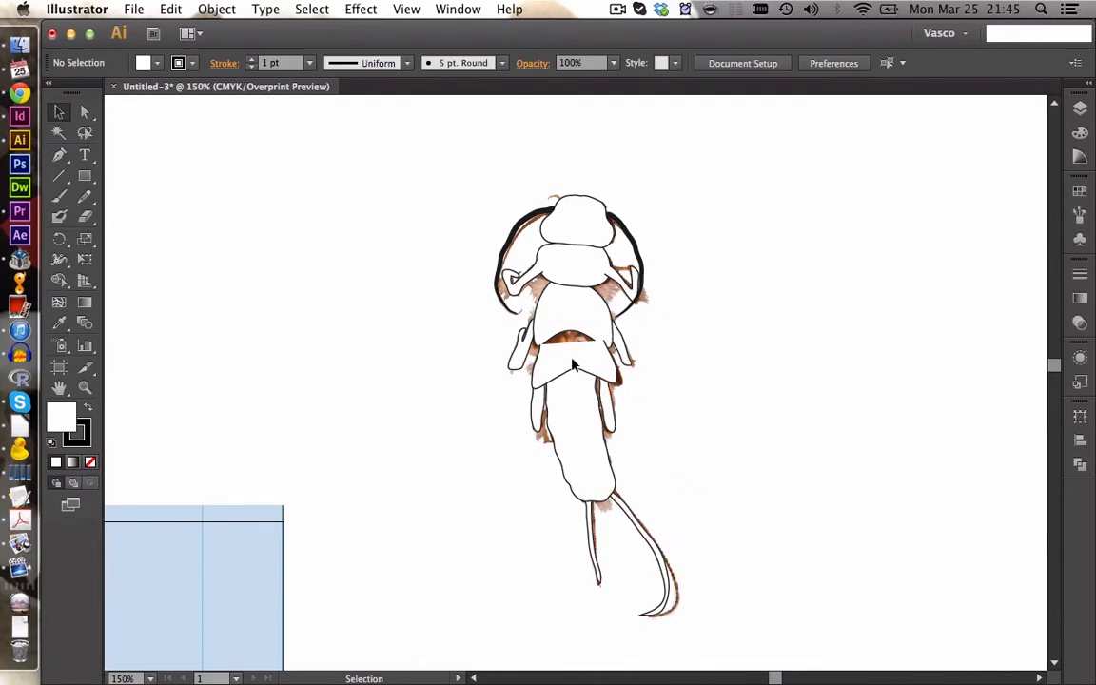
{"action": "left_click_drag", "start_coordinate": [485, 304], "coordinate": [643, 445]}
{"action": "right_click", "coordinate": [599, 442]}
{"action": "left_click", "coordinate": [676, 593]}
{"action": "left_click", "coordinate": [745, 486]}
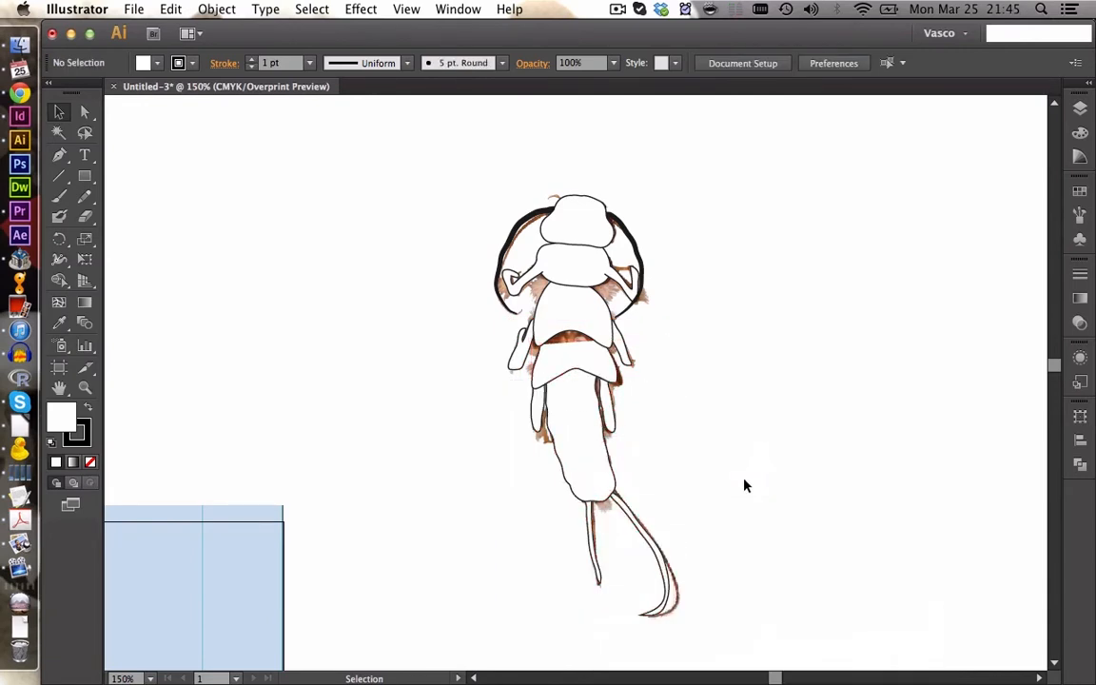
- Move both open upper end points of the third thorax segment's outline up beneath the second segment to close the white gap
{"action": "left_click", "coordinate": [575, 360]}
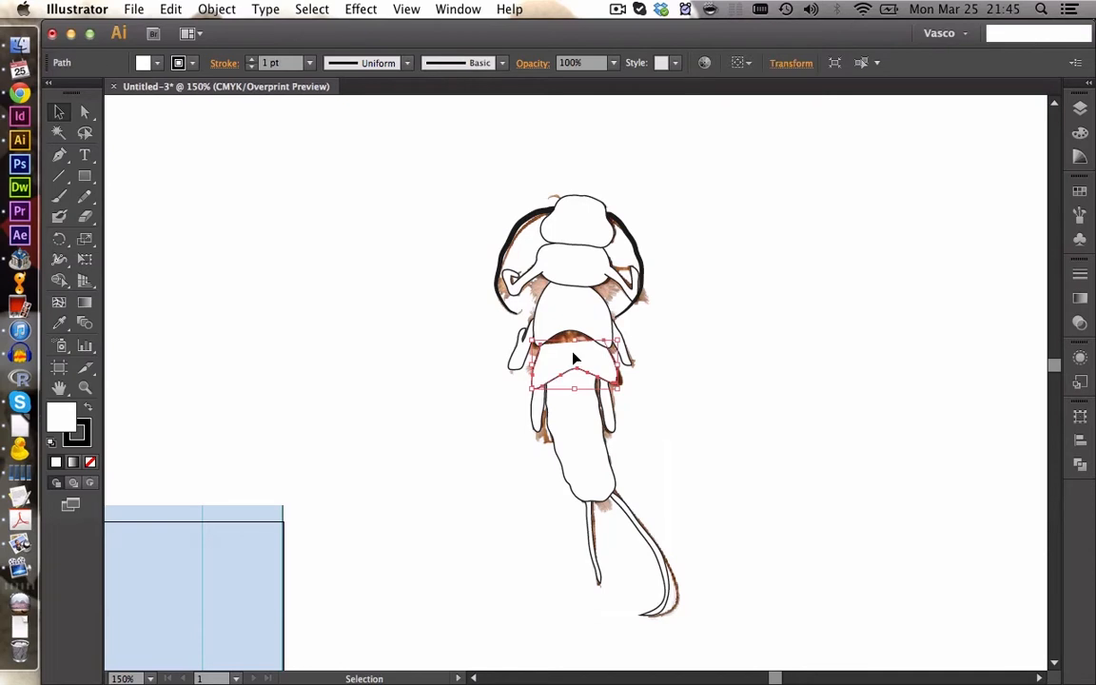
{"action": "left_click", "coordinate": [85, 388]}
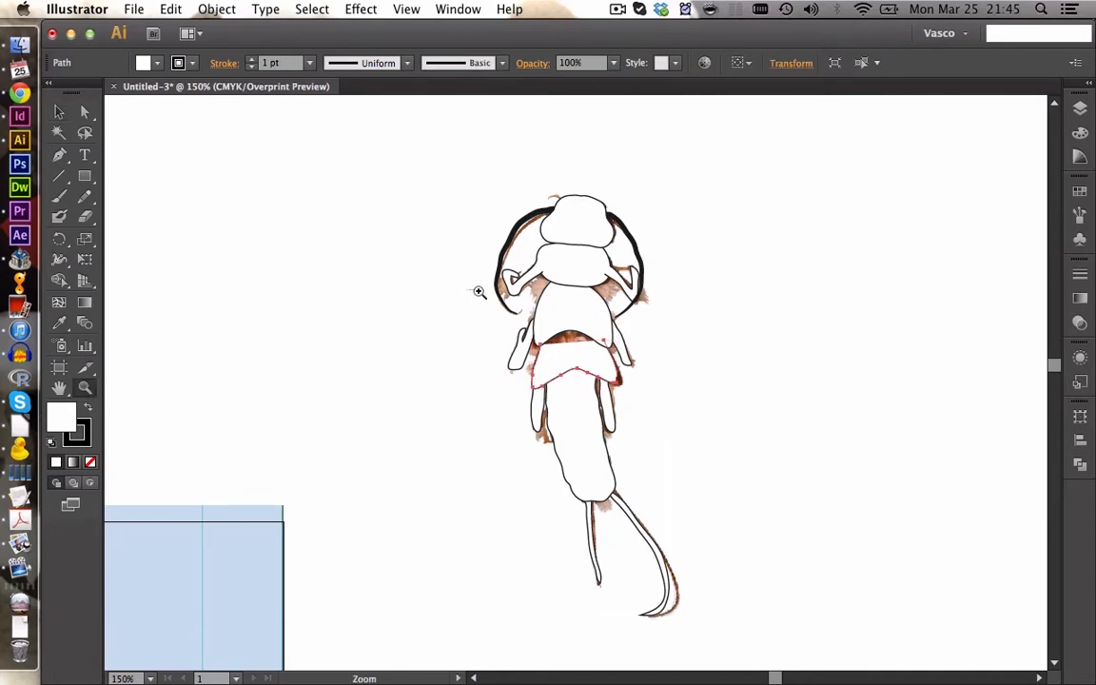
{"action": "left_click_drag", "start_coordinate": [477, 292], "coordinate": [703, 384]}
{"action": "left_click", "coordinate": [84, 112]}
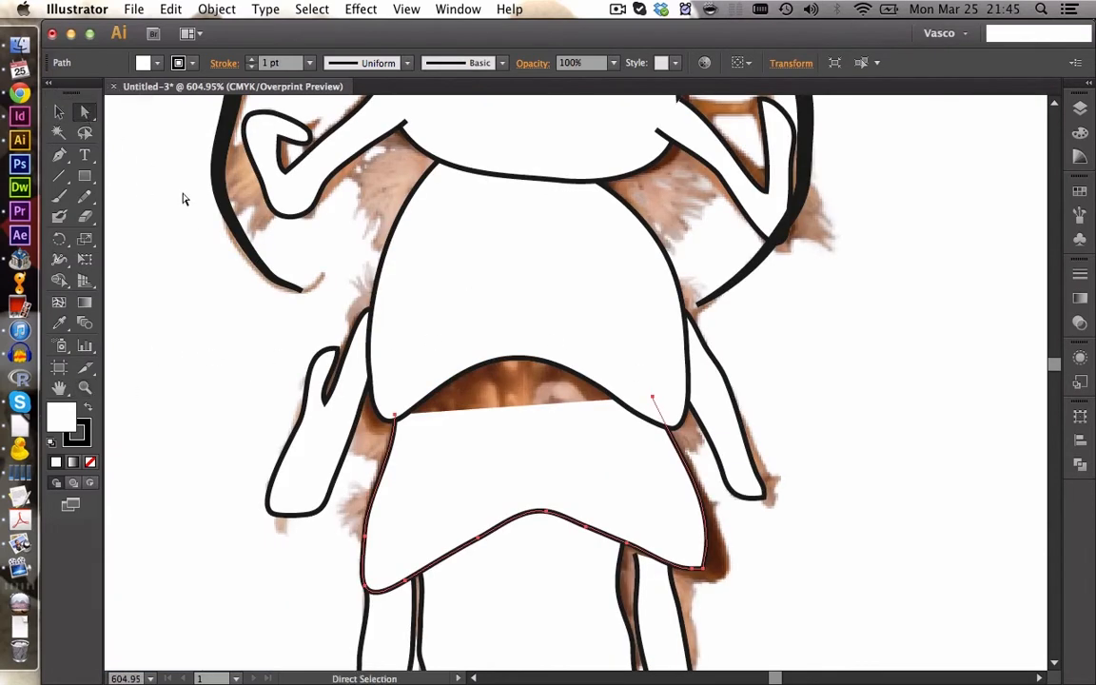
{"action": "left_click", "coordinate": [396, 421]}
{"action": "left_click_drag", "start_coordinate": [395, 421], "coordinate": [424, 320]}
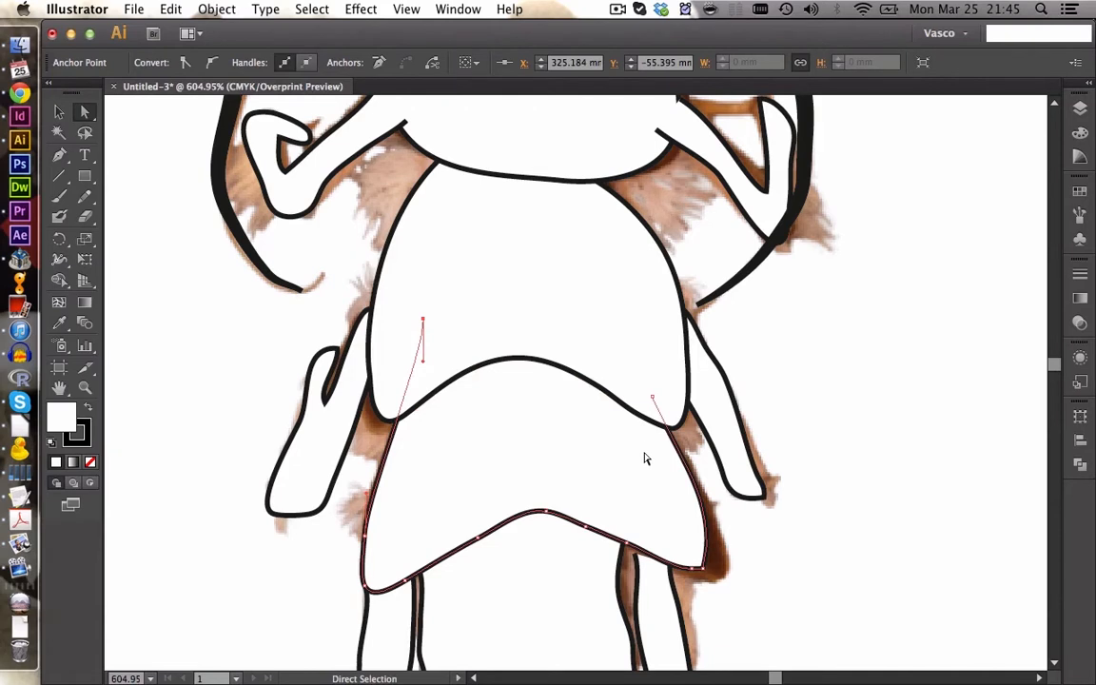
{"action": "left_click_drag", "start_coordinate": [653, 399], "coordinate": [640, 366]}
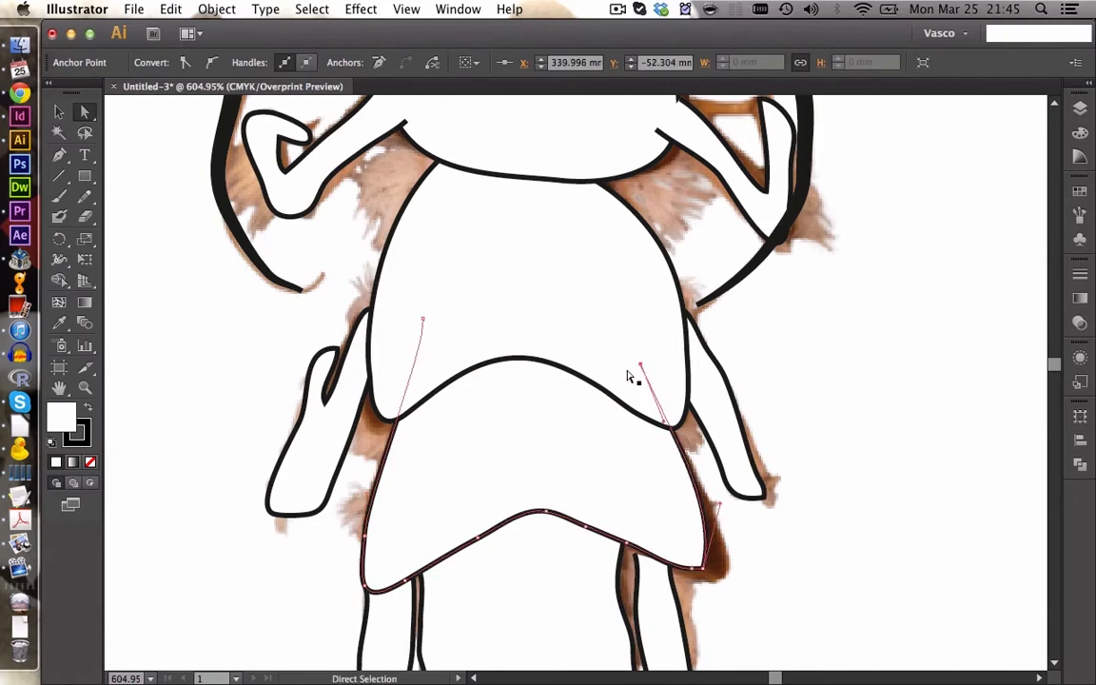
- Draw a small upright ellipse for the left eye on the insect's head with the Ellipse tool
{"action": "key", "text": "super+shift+a"}
{"action": "key", "text": "z"}
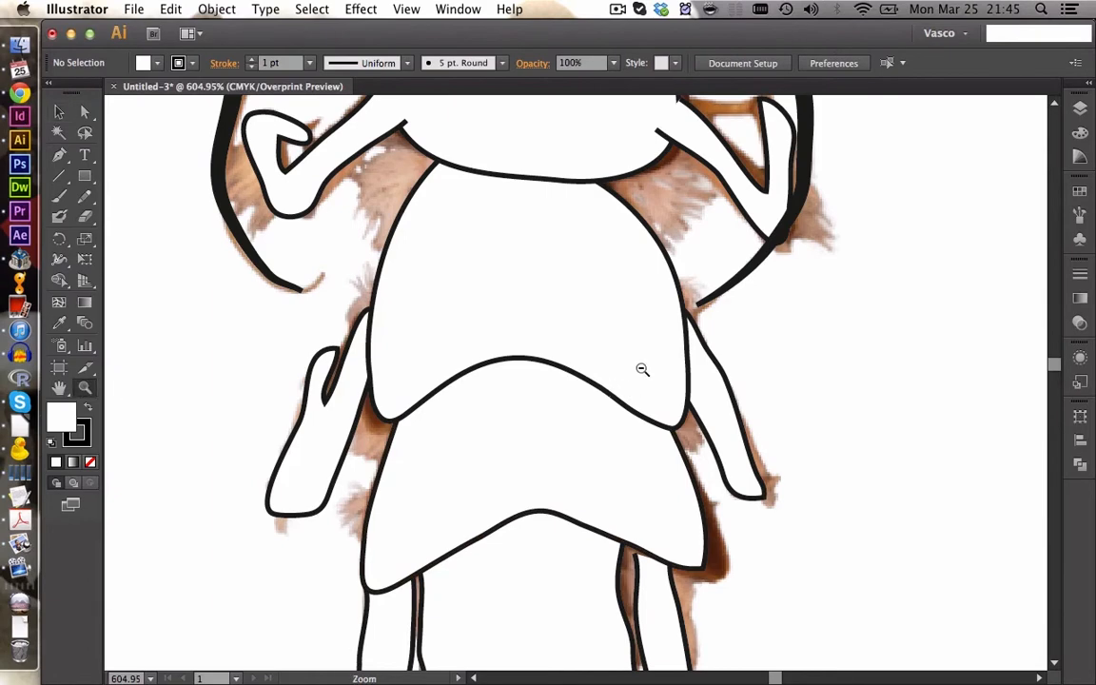
{"action": "left_click", "coordinate": [642, 369], "text": "alt"}
{"action": "left_click", "coordinate": [521, 344], "text": "alt"}
{"action": "left_click", "coordinate": [497, 352], "text": "alt"}
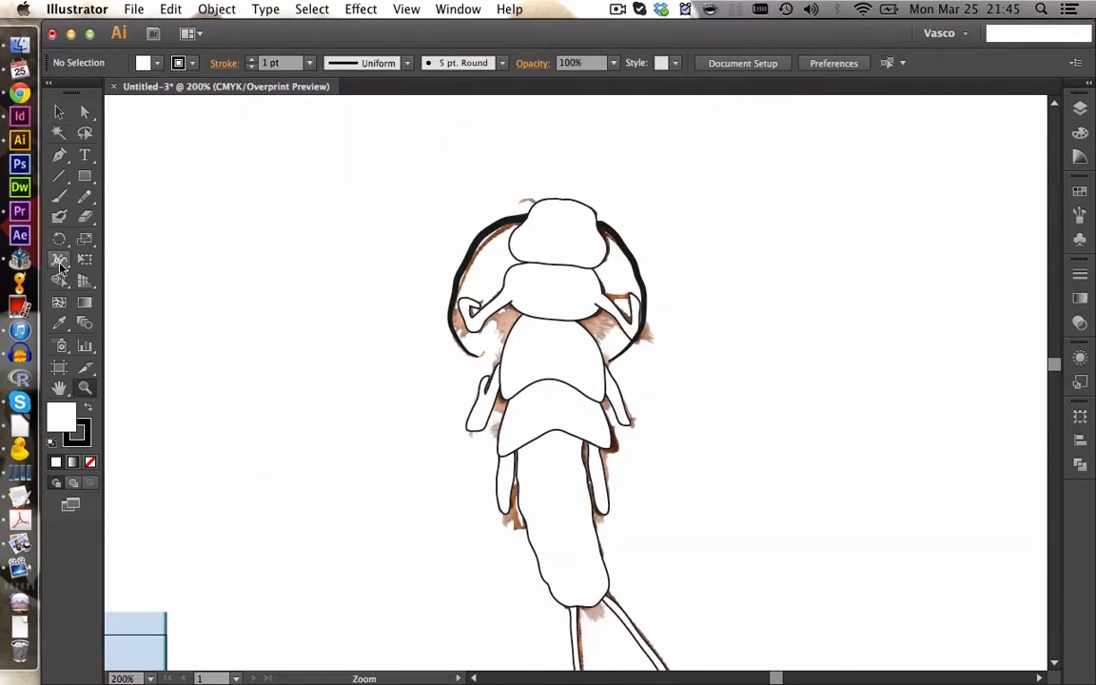
{"action": "left_click", "coordinate": [86, 181]}
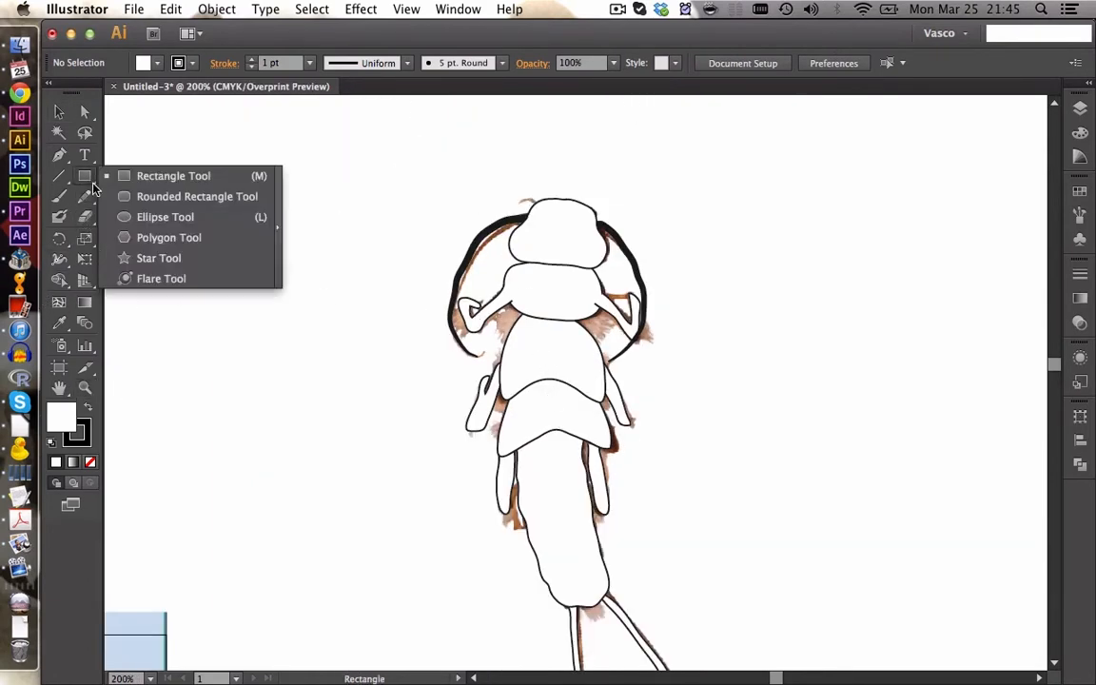
{"action": "left_click", "coordinate": [152, 217]}
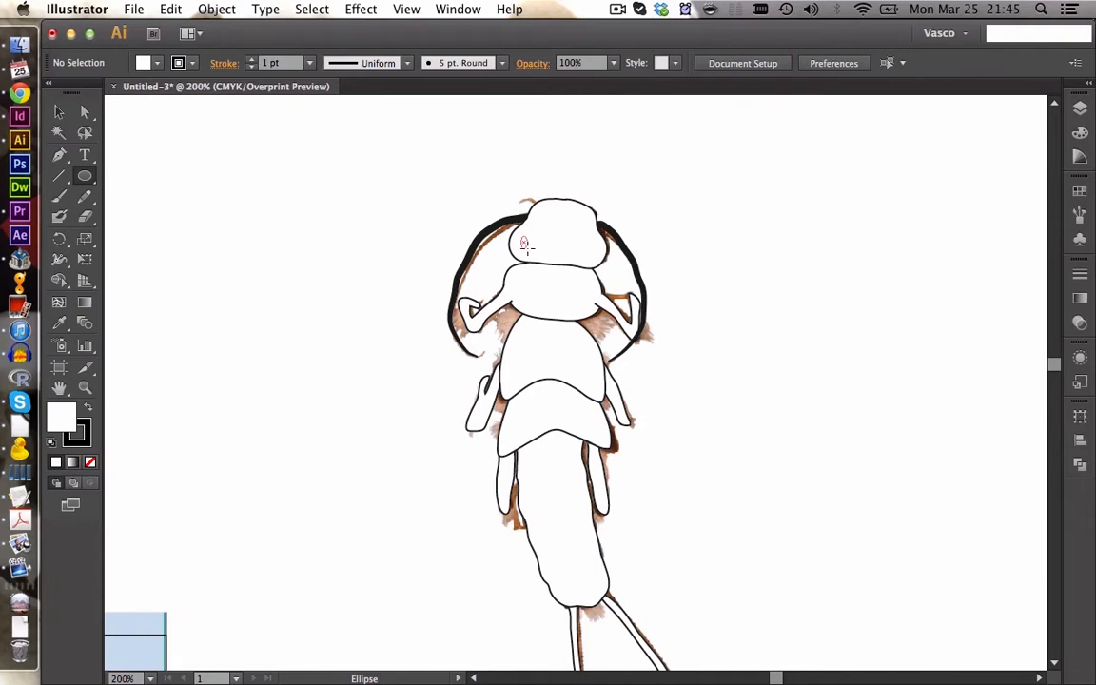
{"action": "left_click_drag", "start_coordinate": [526, 245], "coordinate": [526, 246]}
{"action": "left_click", "coordinate": [56, 108]}
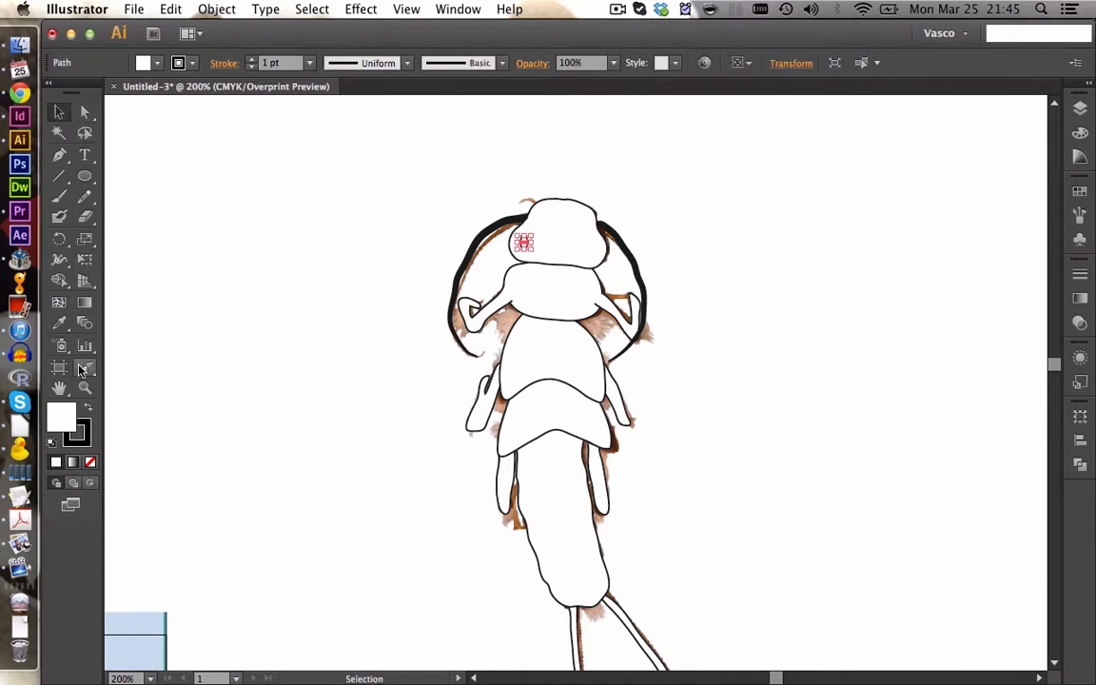
- Remove the fill from the head outline so the reference image can be seen through it
{"action": "left_click", "coordinate": [85, 387]}
{"action": "left_click_drag", "start_coordinate": [487, 189], "coordinate": [609, 276]}
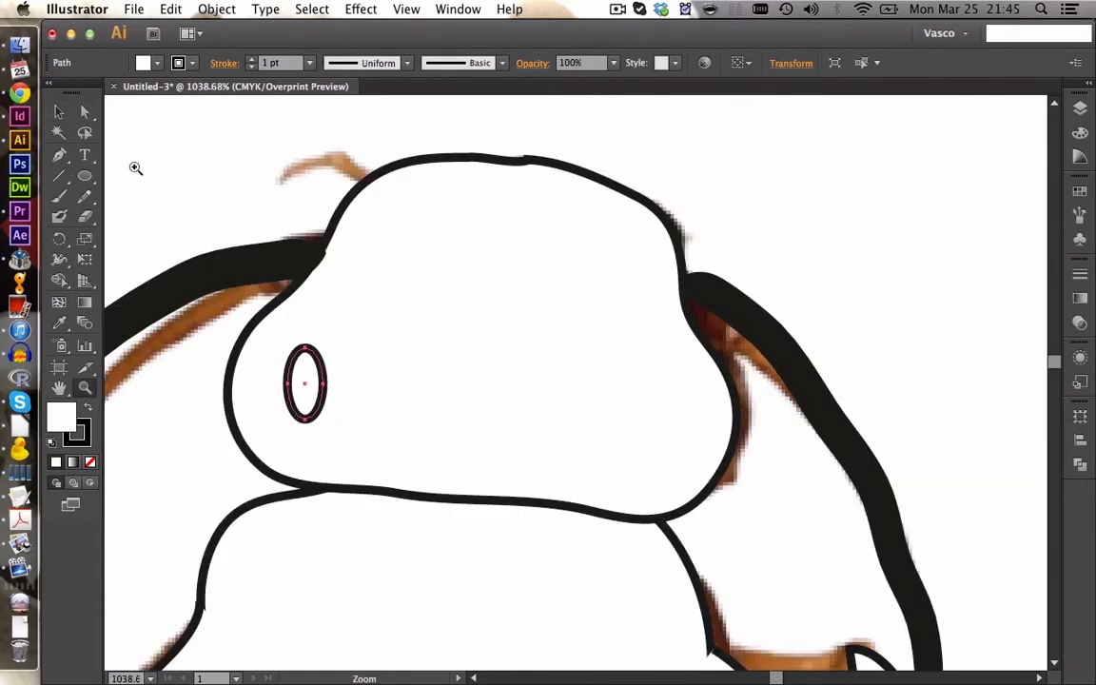
{"action": "left_click", "coordinate": [59, 112]}
{"action": "left_click", "coordinate": [377, 345]}
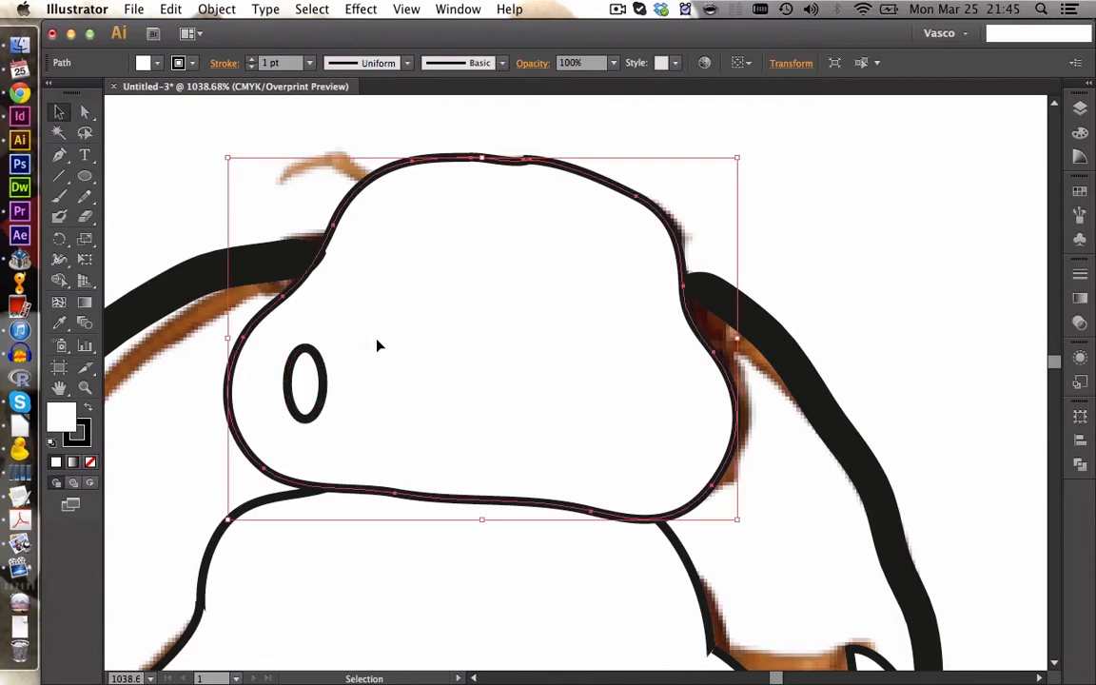
{"action": "left_click", "coordinate": [144, 63]}
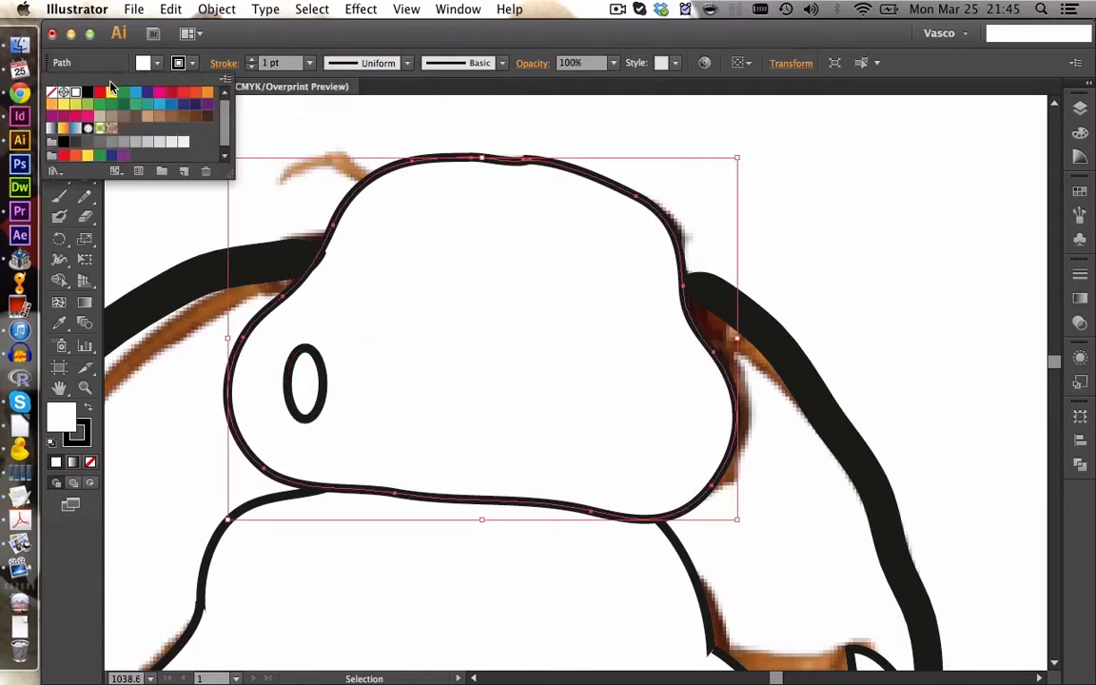
{"action": "left_click", "coordinate": [51, 93]}
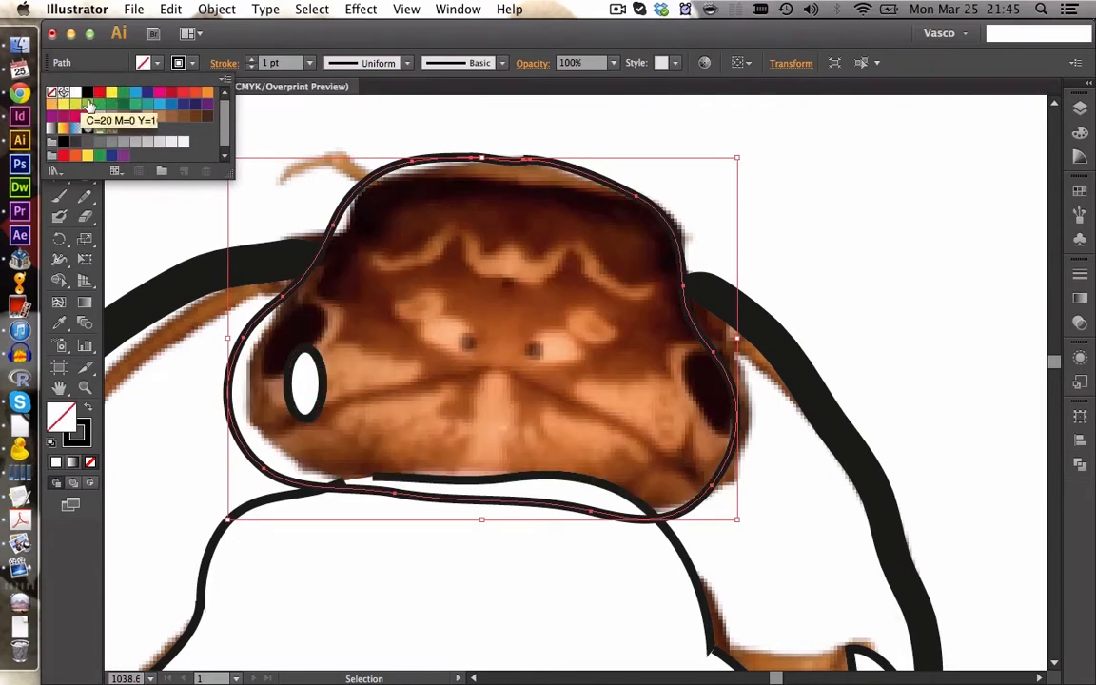
- Tilt the eye ellipse over the reference's left eye and place a copy, tilted the other way, over the right eye
{"action": "left_click", "coordinate": [313, 362]}
{"action": "left_click_drag", "start_coordinate": [323, 343], "coordinate": [710, 405]}
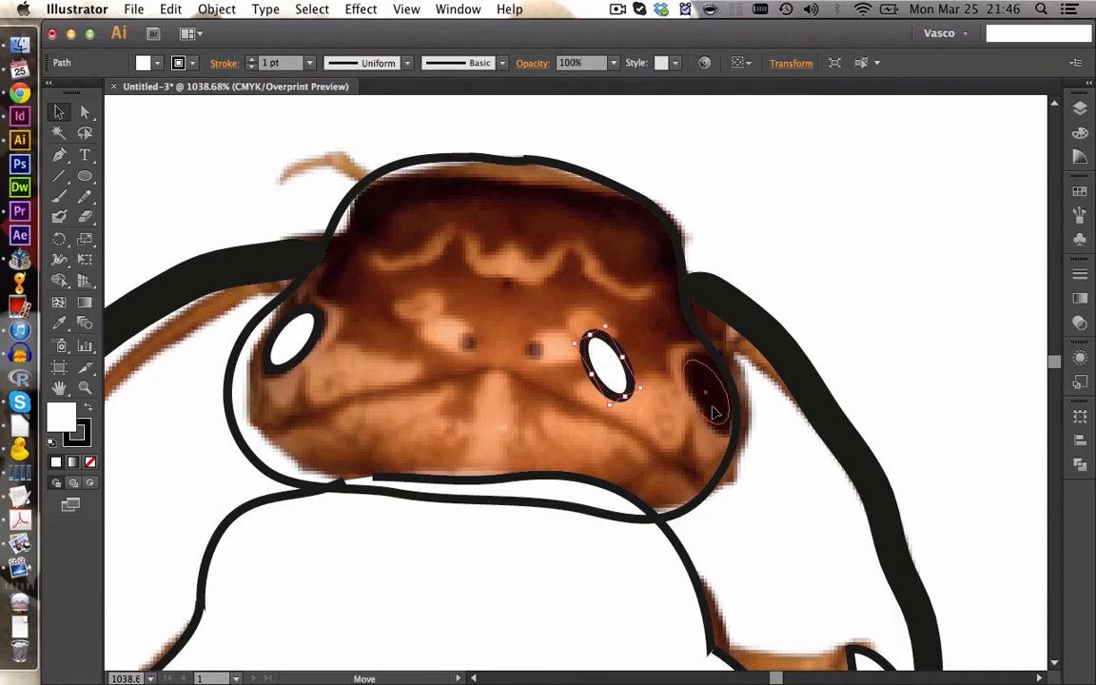
{"action": "left_click", "coordinate": [471, 294]}
- Fill the head outline with white and shift the right eye slightly inward from the head's edge
{"action": "left_click", "coordinate": [479, 158]}
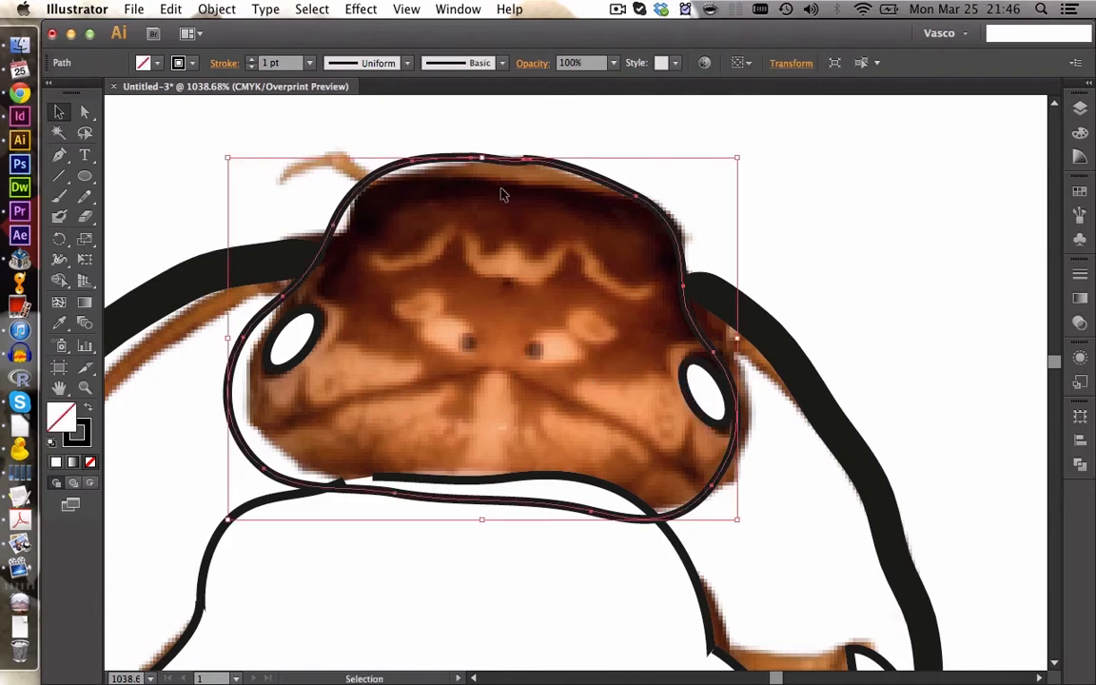
{"action": "left_click", "coordinate": [158, 63]}
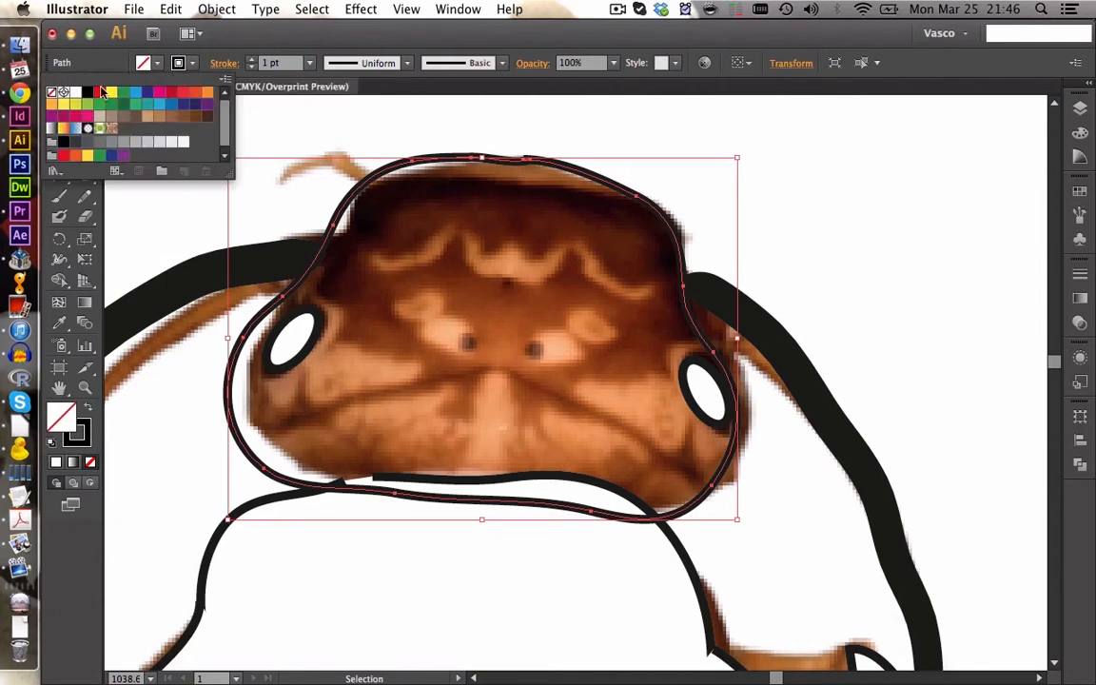
{"action": "left_click", "coordinate": [75, 91]}
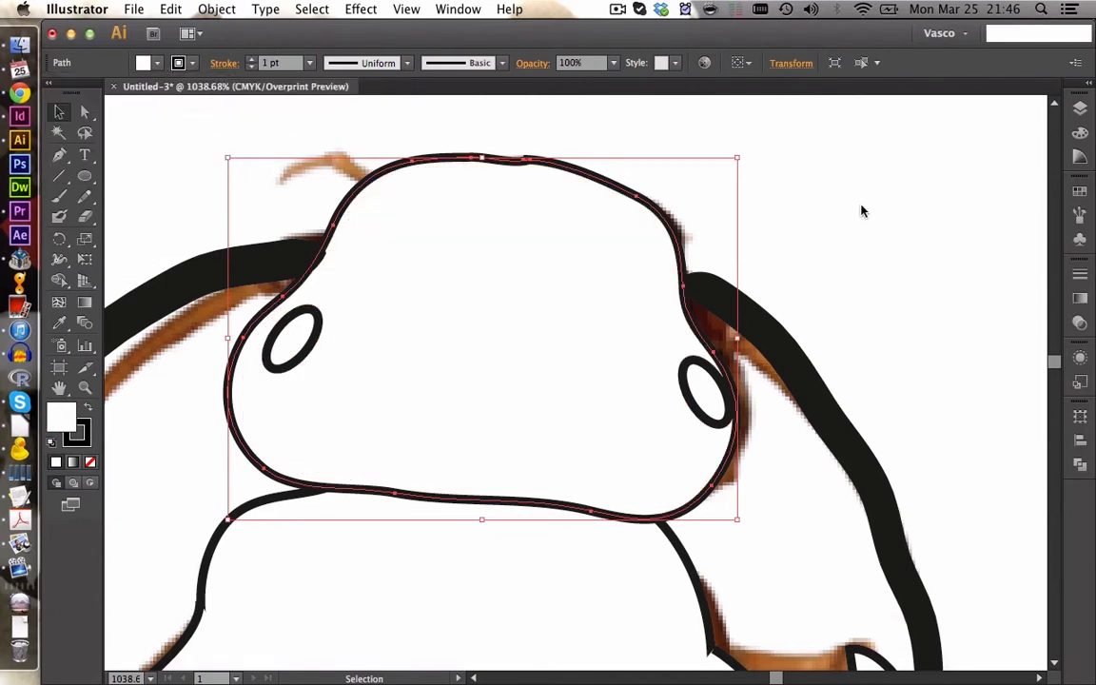
{"action": "left_click", "coordinate": [874, 267]}
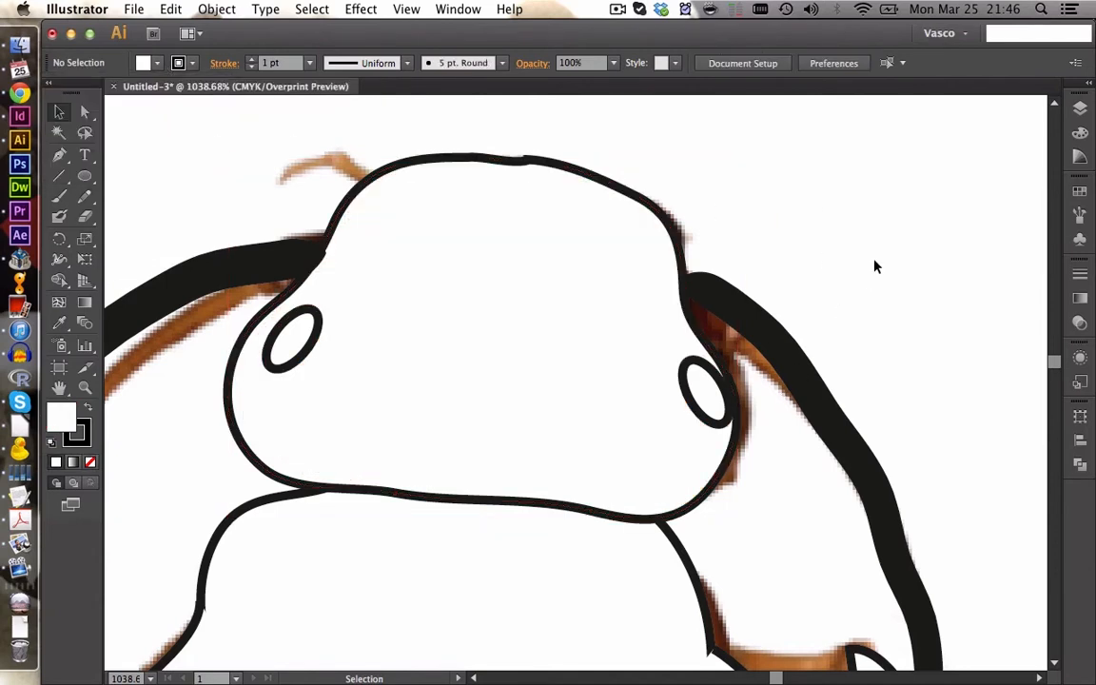
{"action": "left_click", "coordinate": [715, 408]}
{"action": "left_click", "coordinate": [796, 308]}
- Select both front legs and send them to the back, behind the first thorax segment
{"action": "left_click", "coordinate": [85, 388]}
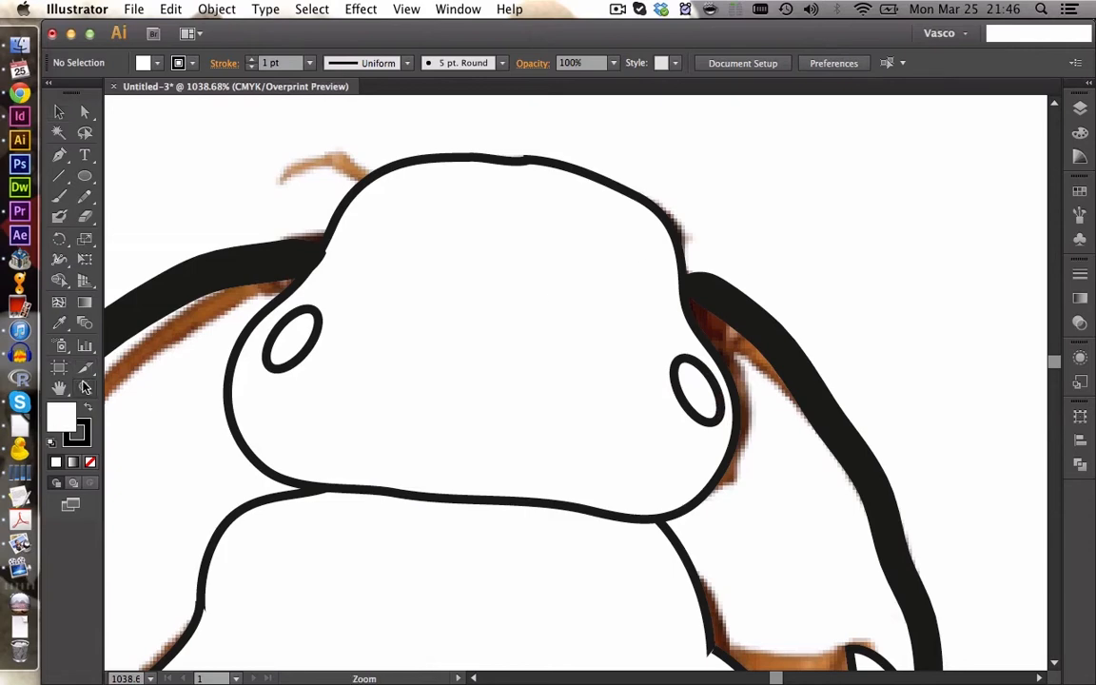
{"action": "left_click", "coordinate": [400, 377], "text": "alt"}
{"action": "left_click", "coordinate": [633, 515], "text": "alt"}
{"action": "left_click", "coordinate": [623, 476], "text": "alt"}
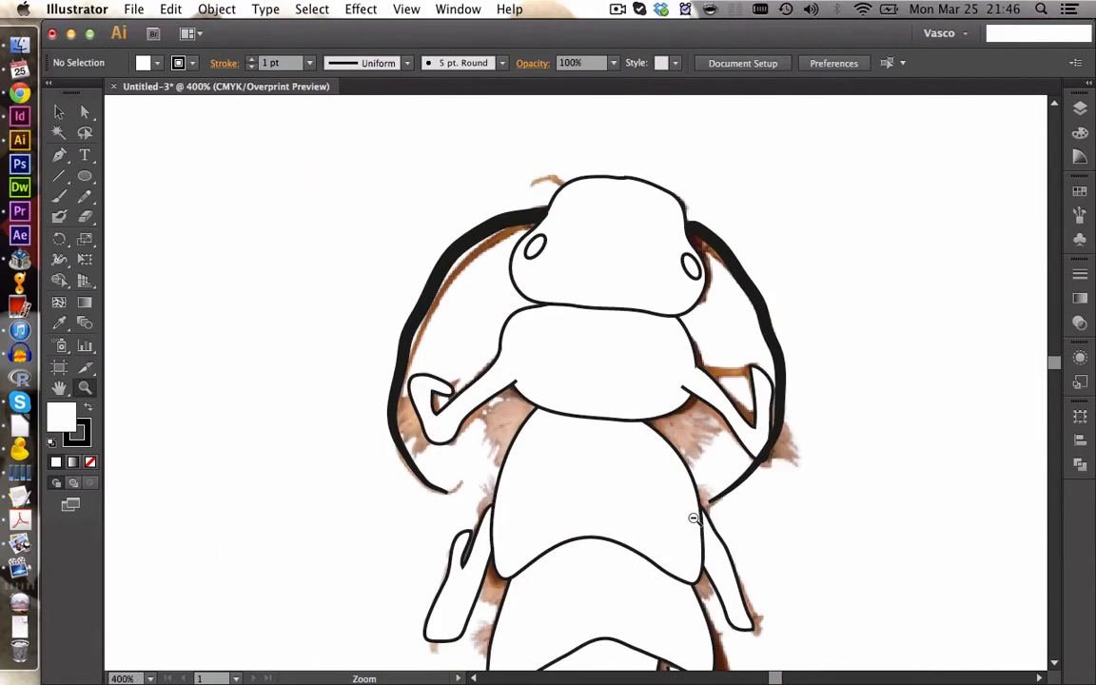
{"action": "left_click", "coordinate": [600, 456], "text": "alt"}
{"action": "left_click", "coordinate": [59, 111]}
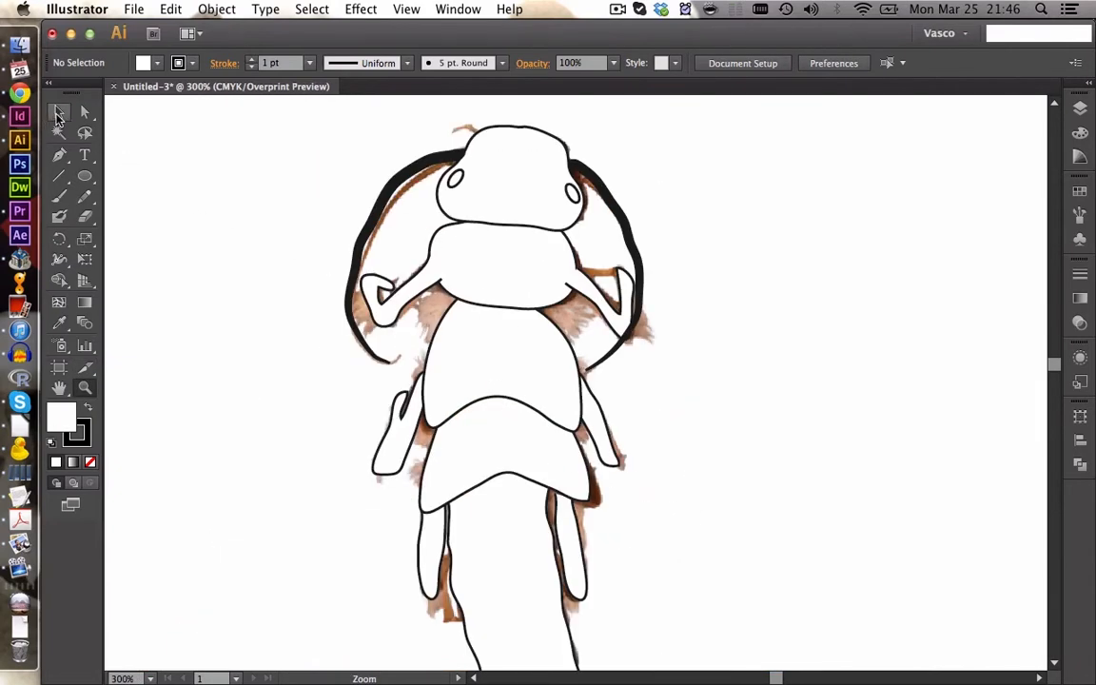
{"action": "left_click", "coordinate": [390, 280]}
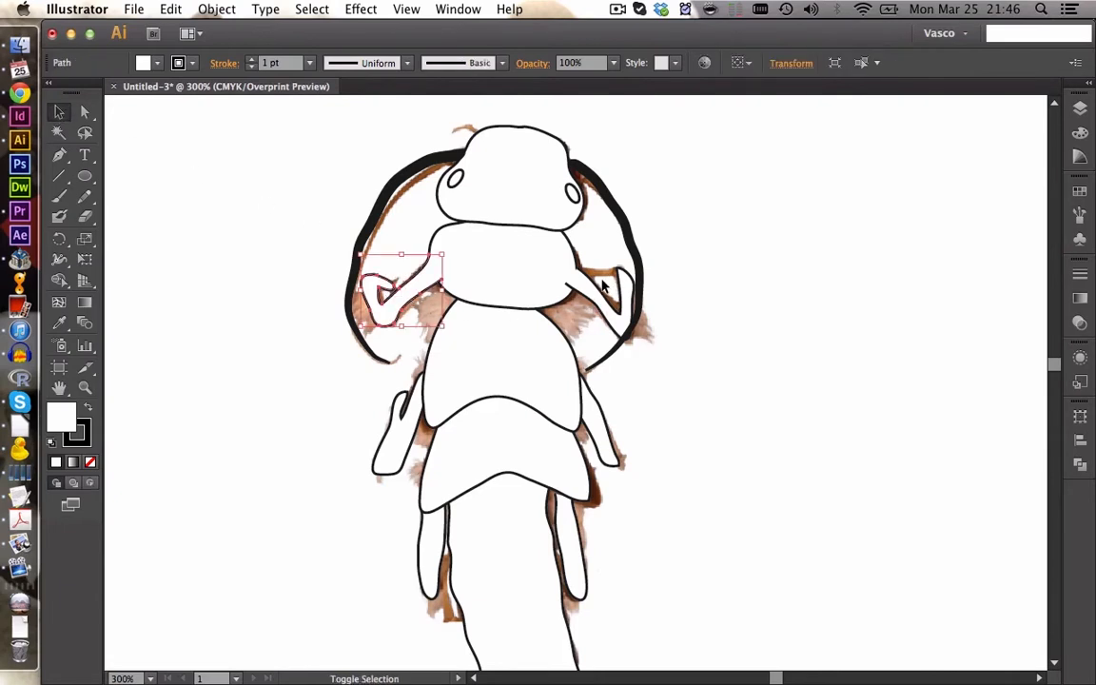
{"action": "left_click", "coordinate": [603, 285], "text": "shift"}
{"action": "right_click", "coordinate": [595, 307]}
{"action": "mouse_move", "coordinate": [656, 529]}
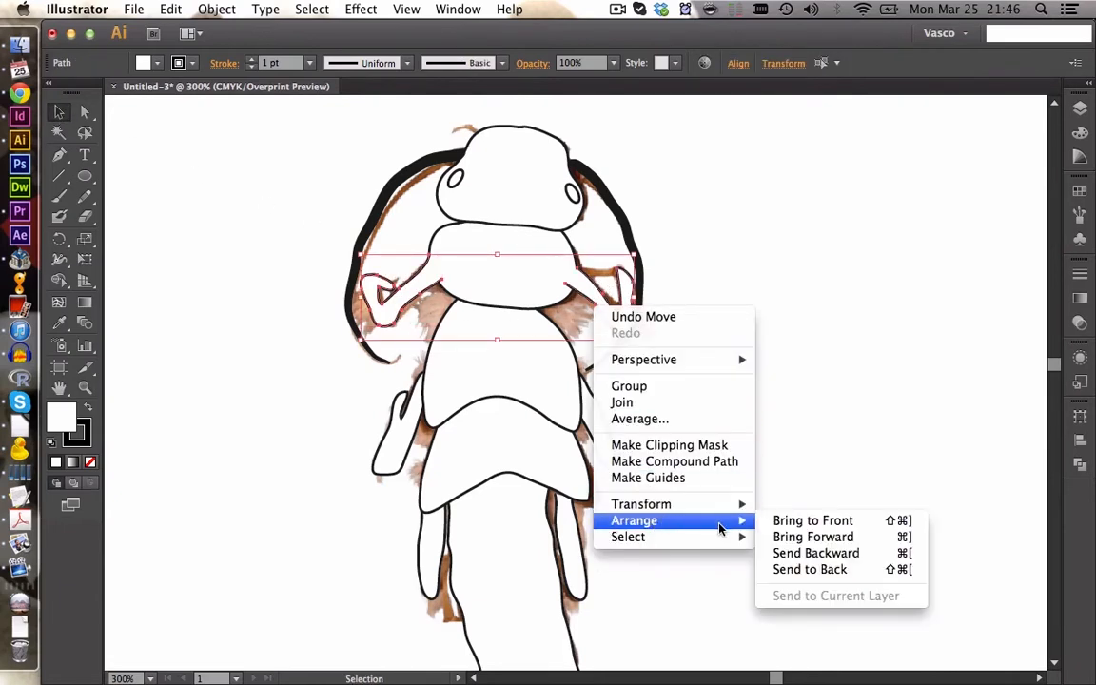
{"action": "left_click", "coordinate": [782, 569]}
{"action": "left_click", "coordinate": [769, 510]}
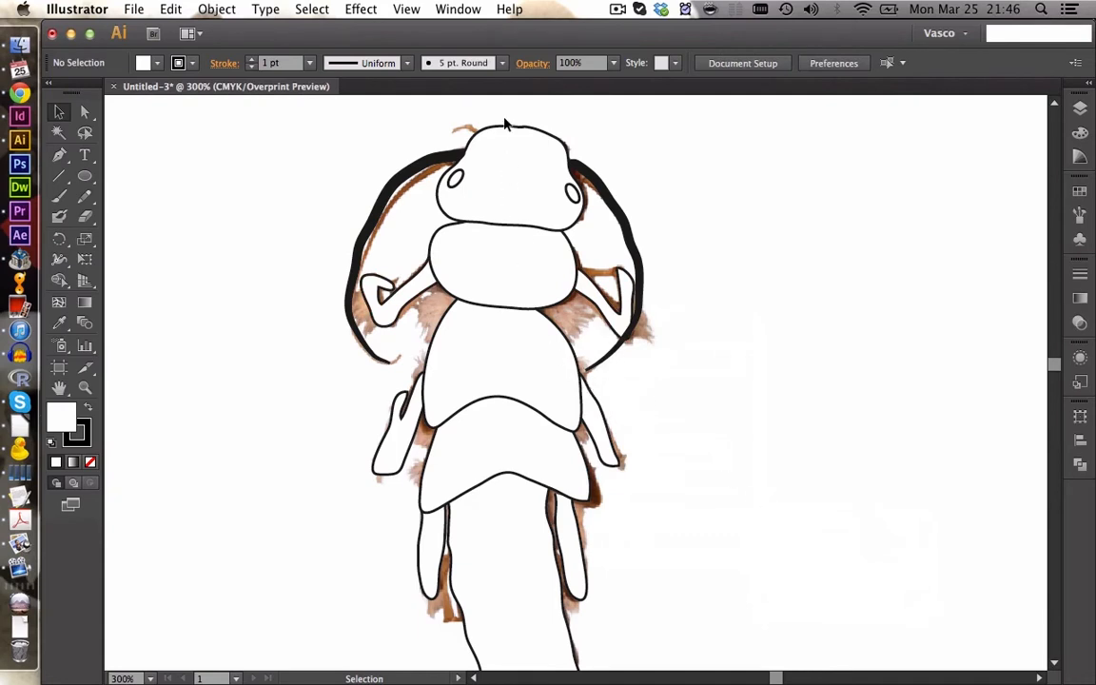
- Fill the head and all three thorax segments with a medium brown swatch
{"action": "left_click_drag", "start_coordinate": [505, 123], "coordinate": [464, 530]}
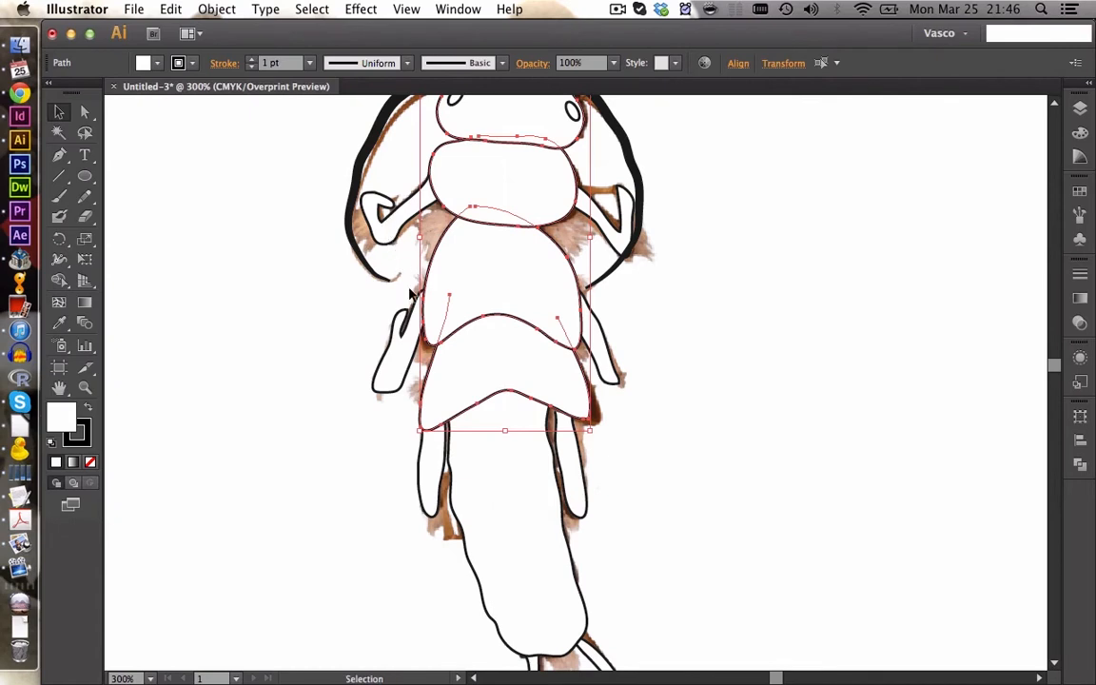
{"action": "left_click", "coordinate": [144, 63]}
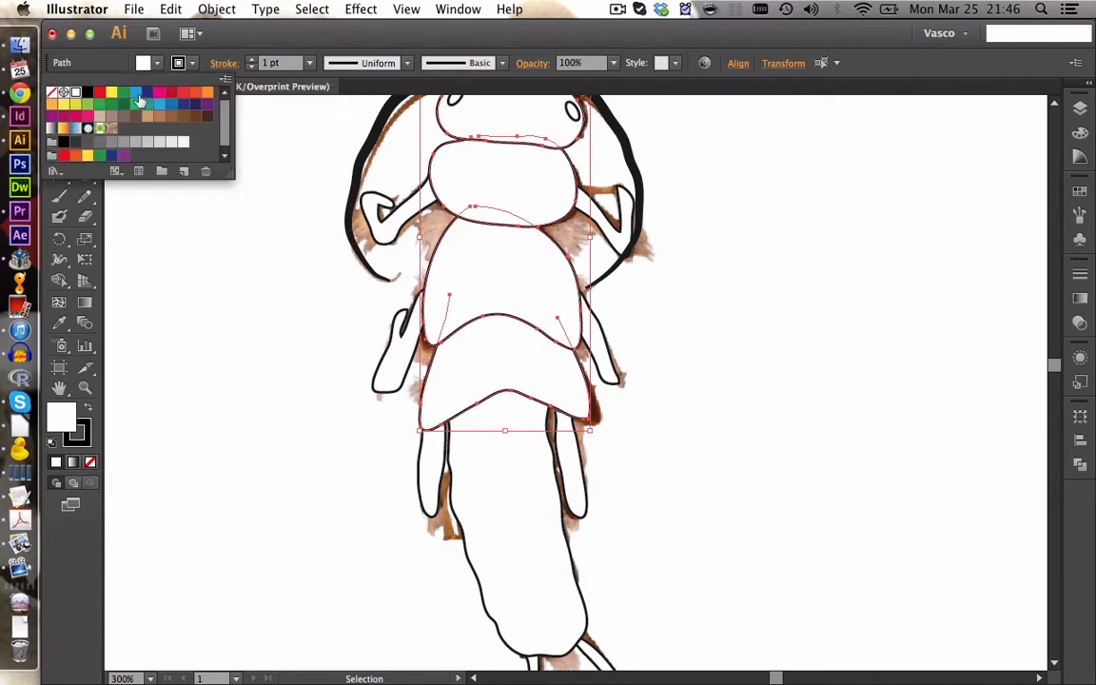
{"action": "left_click", "coordinate": [164, 118]}
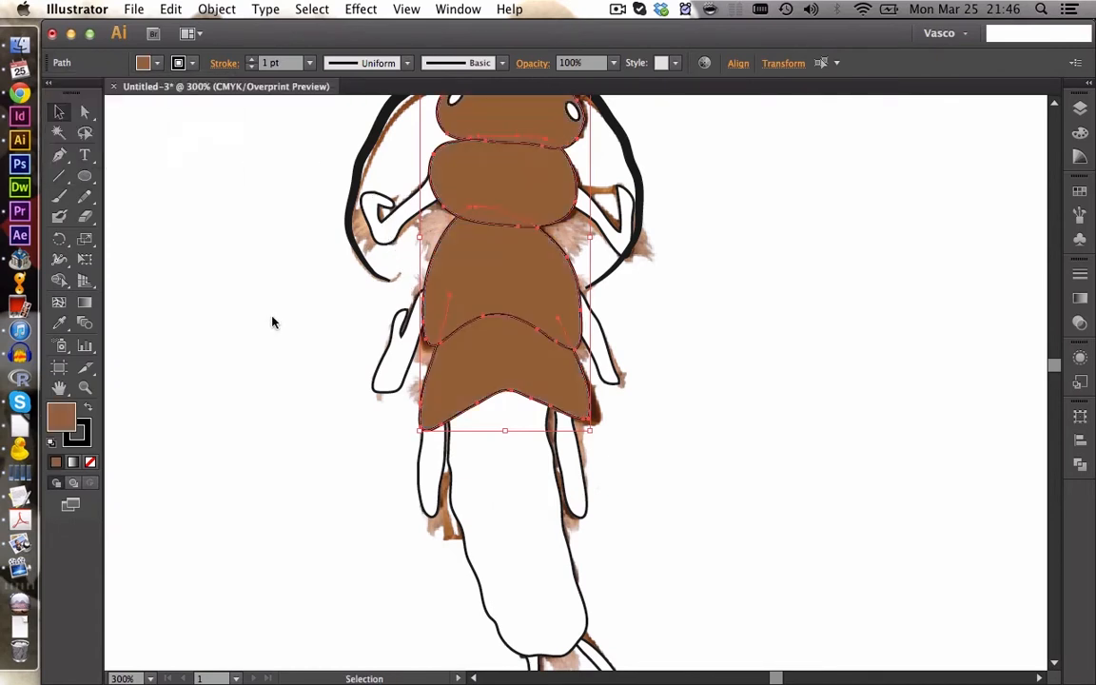
- Select all six legs and fill them with a light tan swatch
{"action": "left_click", "coordinate": [430, 204]}
{"action": "left_click", "coordinate": [587, 237], "text": "shift"}
{"action": "left_click", "coordinate": [144, 63]}
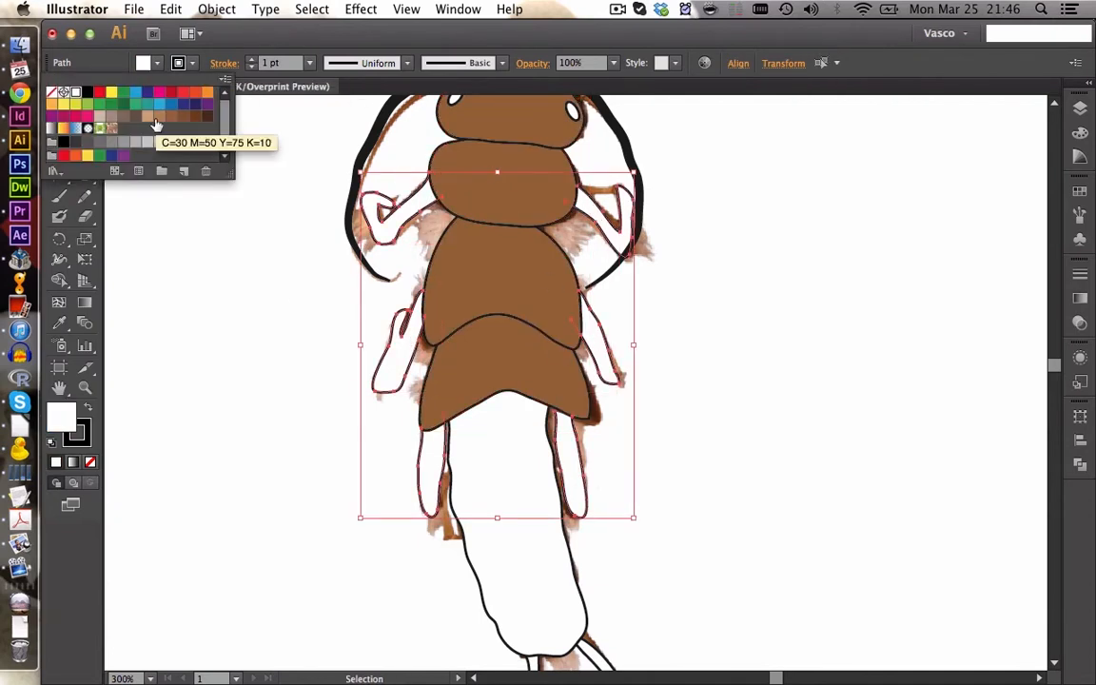
{"action": "left_click", "coordinate": [102, 123]}
{"action": "left_click", "coordinate": [148, 118]}
- Fill the first and second thorax segments and the abdomen with a darker brown swatch
{"action": "left_click", "coordinate": [503, 263]}
{"action": "left_click", "coordinate": [505, 175], "text": "shift"}
{"action": "left_click", "coordinate": [504, 466], "text": "shift"}
{"action": "left_click", "coordinate": [157, 62]}
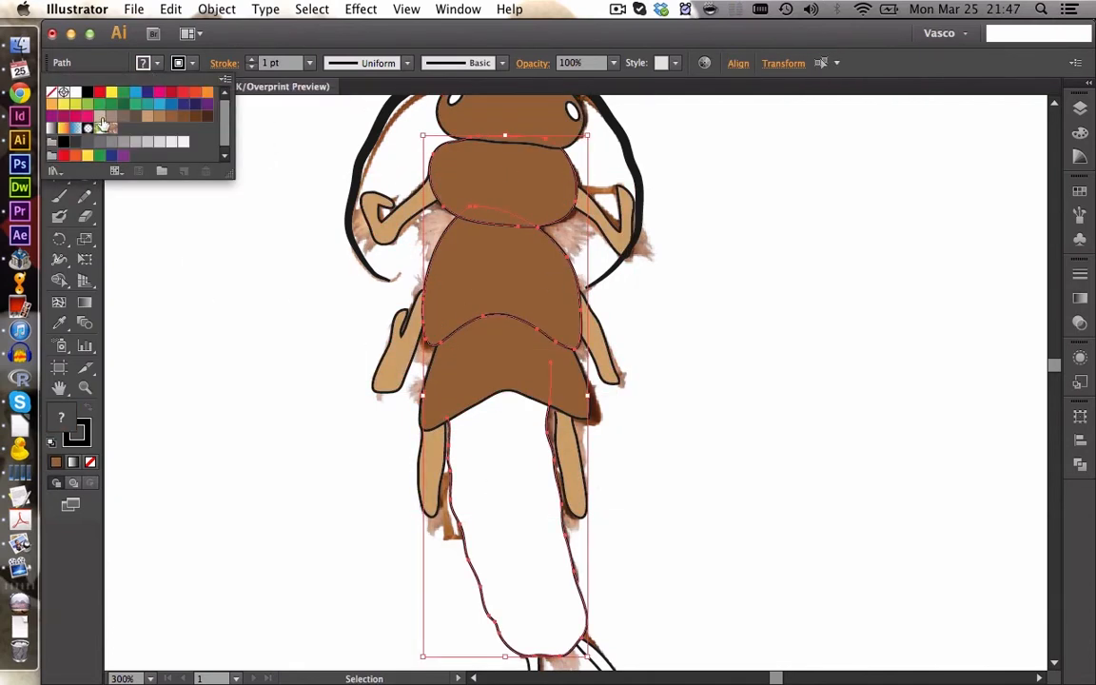
{"action": "left_click", "coordinate": [123, 118]}
{"action": "left_click", "coordinate": [183, 117]}
- Fill the first thorax segment alone with the very dark brown C=40 M=70 Y=100 K=50 swatch
{"action": "left_click", "coordinate": [507, 196]}
{"action": "left_click", "coordinate": [157, 63]}
{"action": "left_click", "coordinate": [172, 117]}
{"action": "left_click", "coordinate": [184, 117]}
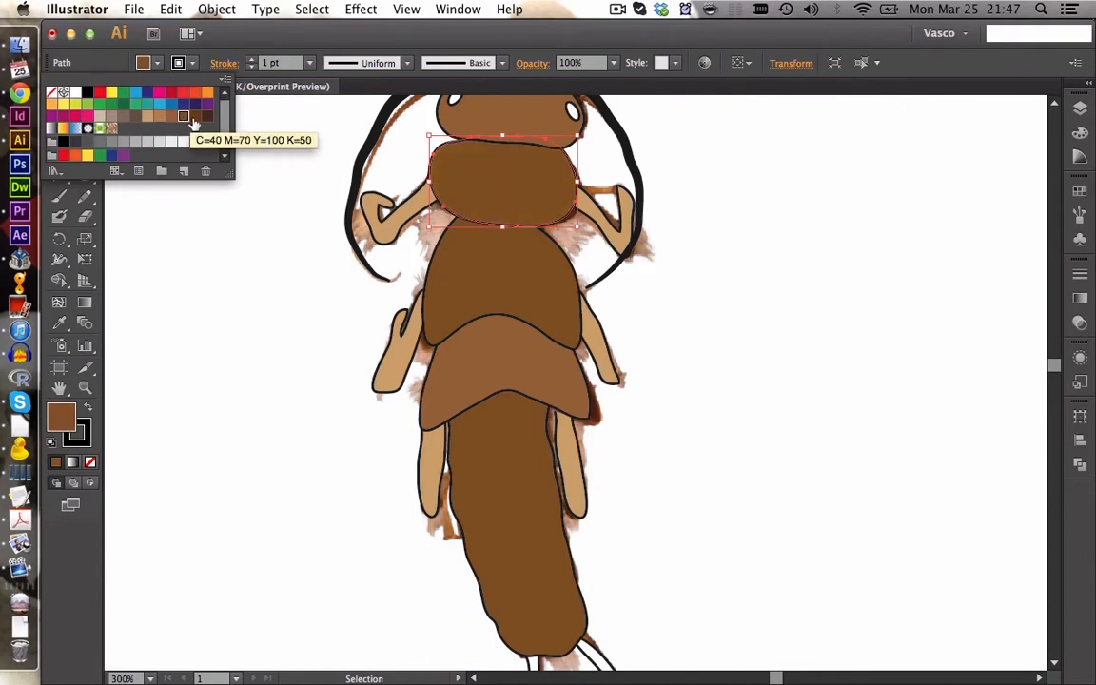
- Give both tail filaments the legs' tan fill by sampling a hind leg with the Eyedropper
{"action": "scroll", "coordinate": [609, 476], "scroll_direction": "down", "scroll_amount": 5}
{"action": "left_click", "coordinate": [536, 514]}
{"action": "left_click", "coordinate": [669, 543], "text": "shift"}
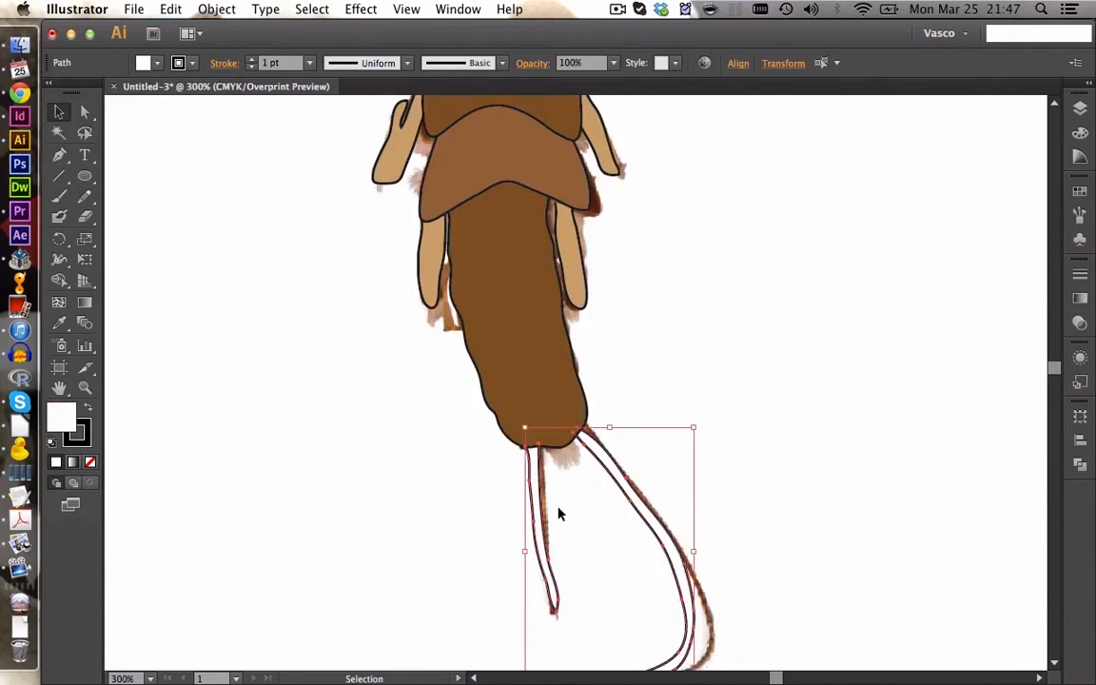
{"action": "key", "text": "i"}
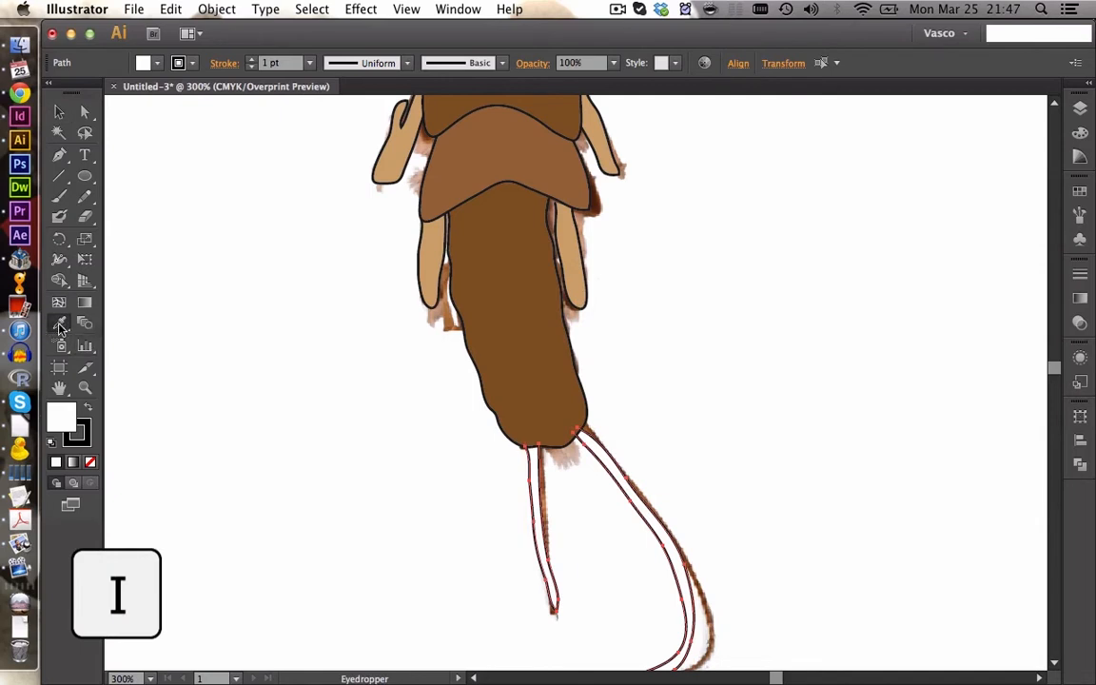
{"action": "left_click", "coordinate": [432, 261]}
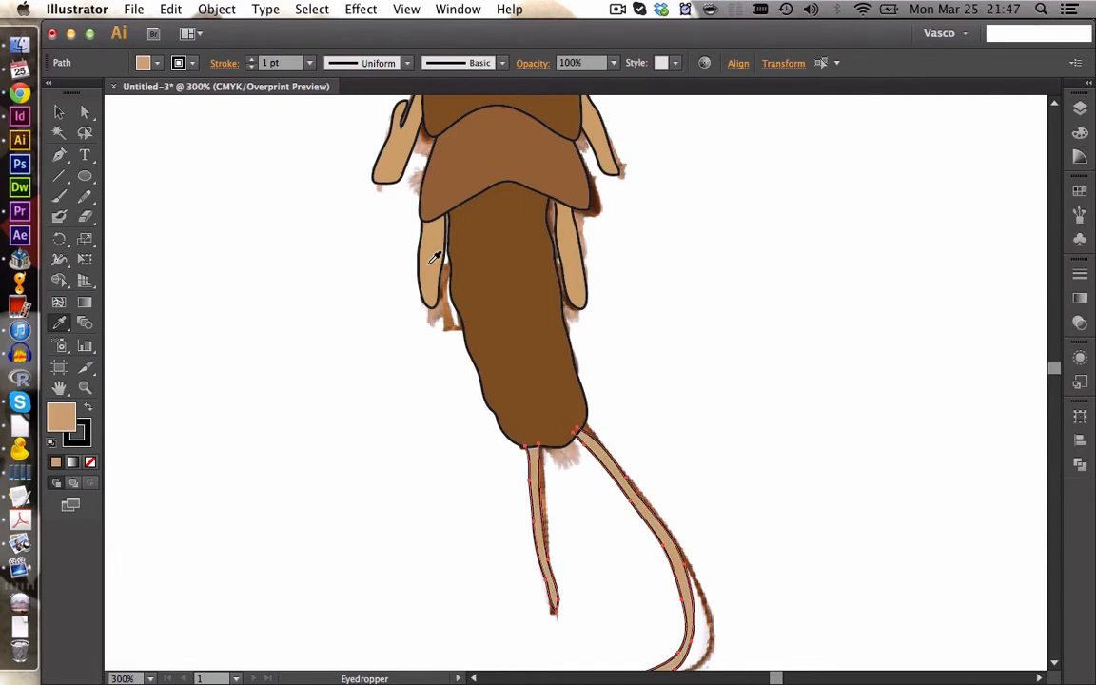
{"action": "key", "text": "v"}
{"action": "left_click", "coordinate": [372, 347]}
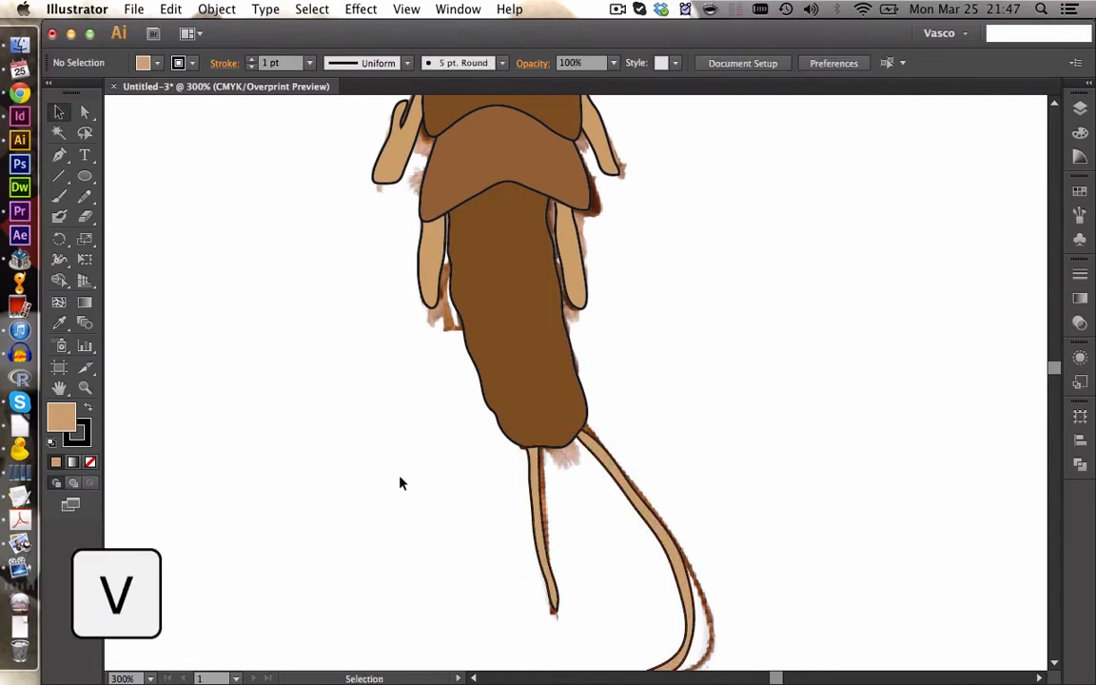
- Select both eyes of the insect and fill them with black
{"action": "left_click", "coordinate": [85, 387]}
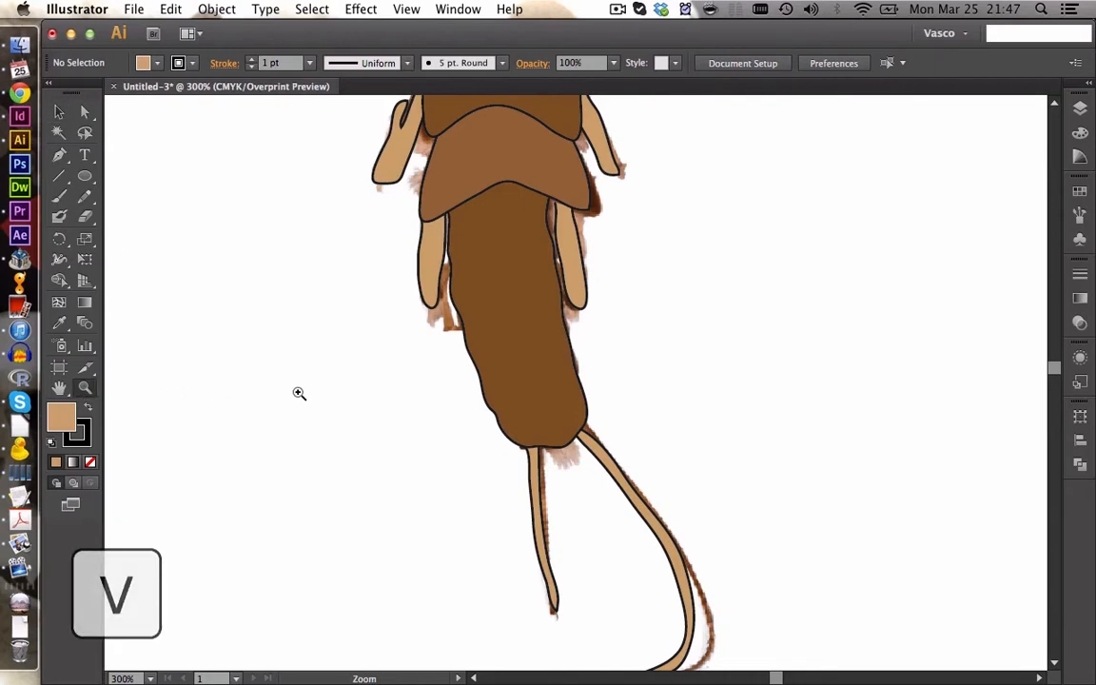
{"action": "left_click", "coordinate": [509, 255], "text": "alt"}
{"action": "left_click", "coordinate": [509, 255], "text": "alt"}
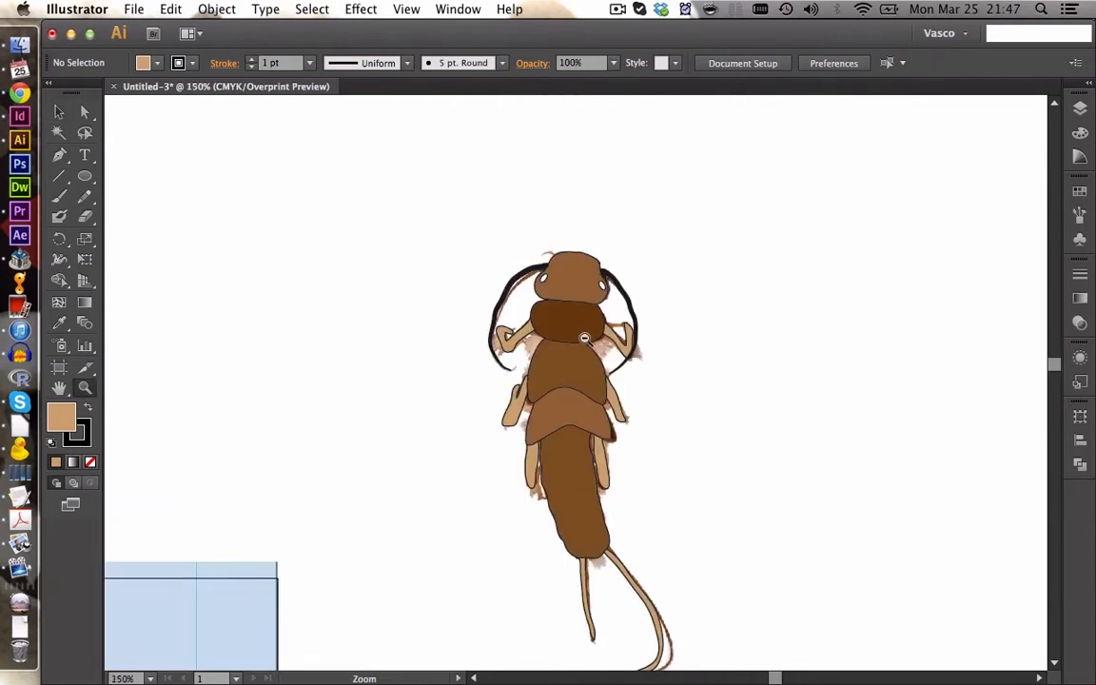
{"action": "scroll", "coordinate": [547, 338], "scroll_direction": "down", "scroll_amount": 2}
{"action": "key", "text": "v"}
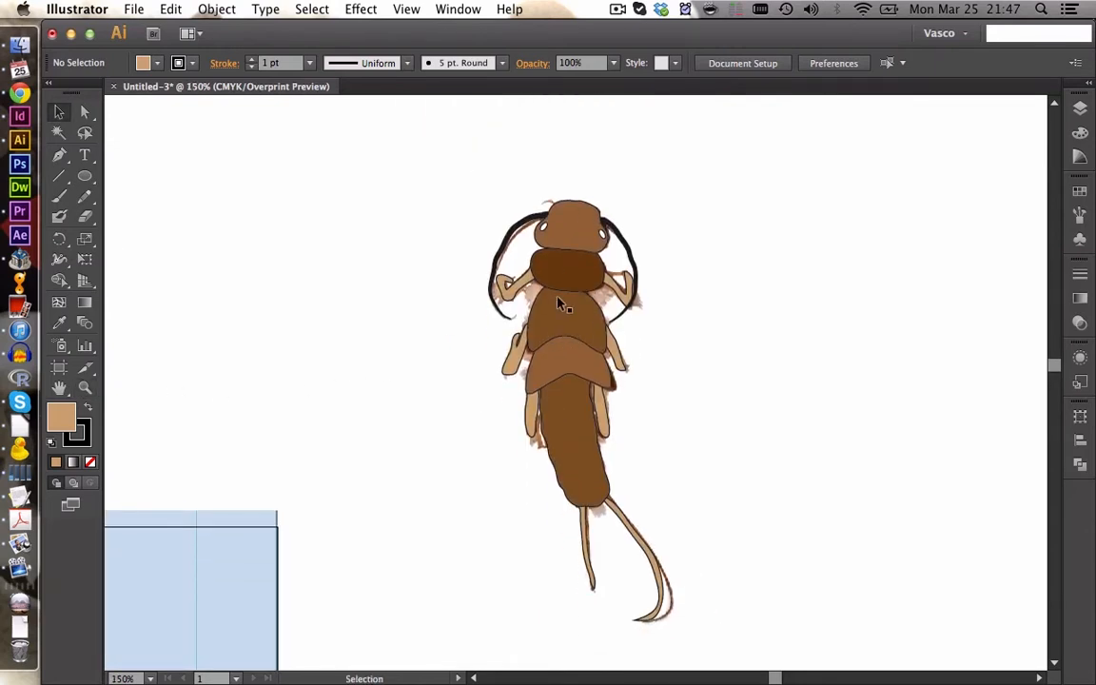
{"action": "left_click", "coordinate": [547, 232]}
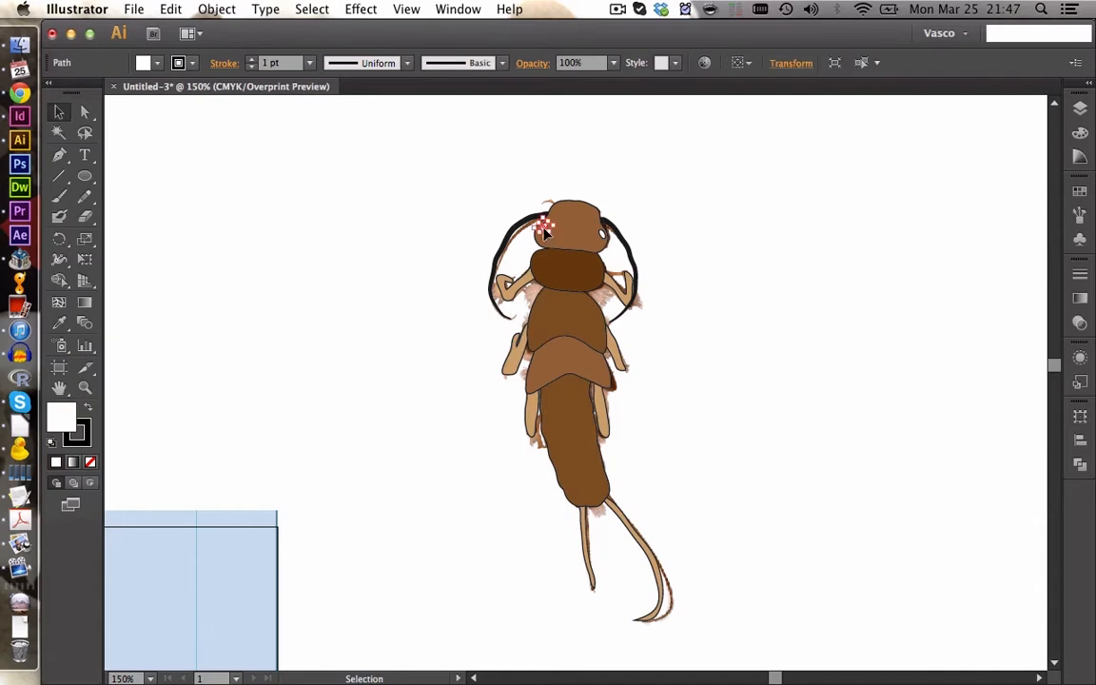
{"action": "left_click", "coordinate": [603, 242], "text": "shift"}
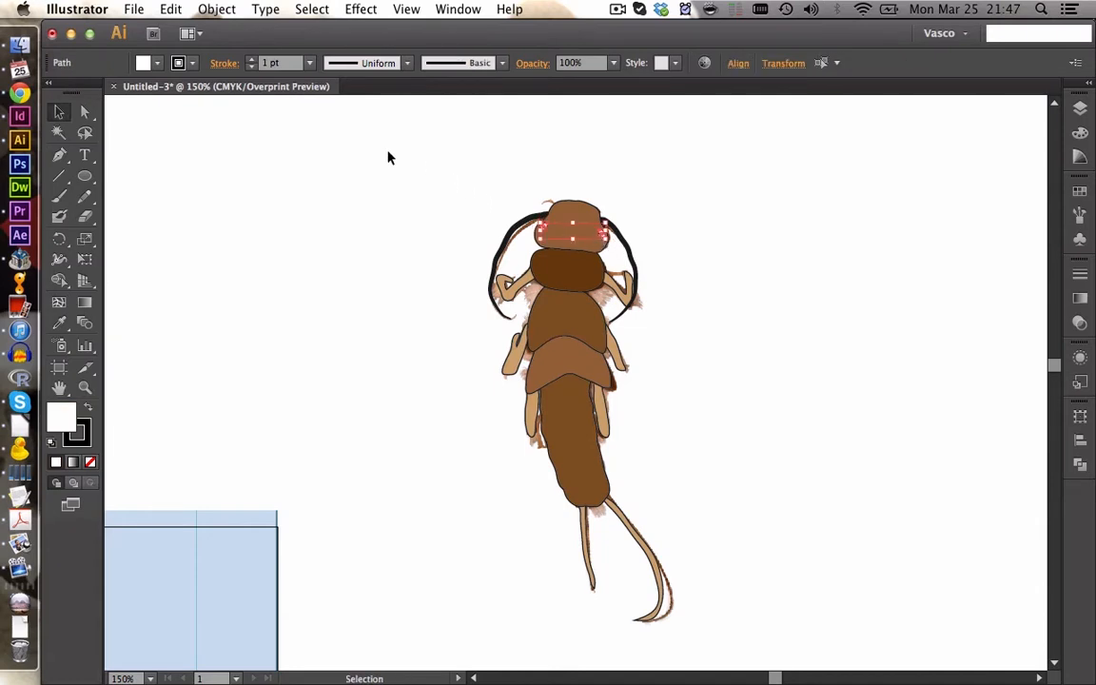
{"action": "left_click", "coordinate": [150, 63]}
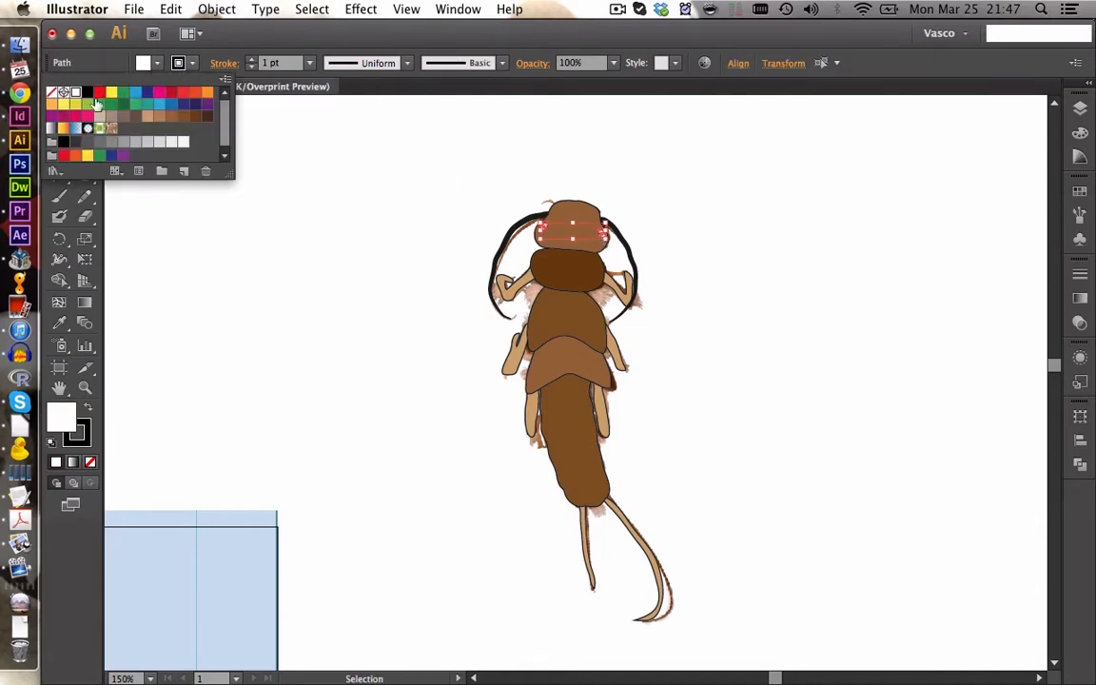
{"action": "left_click", "coordinate": [88, 93]}
- Smooth the curves of both antennae with the Smooth tool
{"action": "left_click_drag", "start_coordinate": [470, 255], "coordinate": [514, 260]}
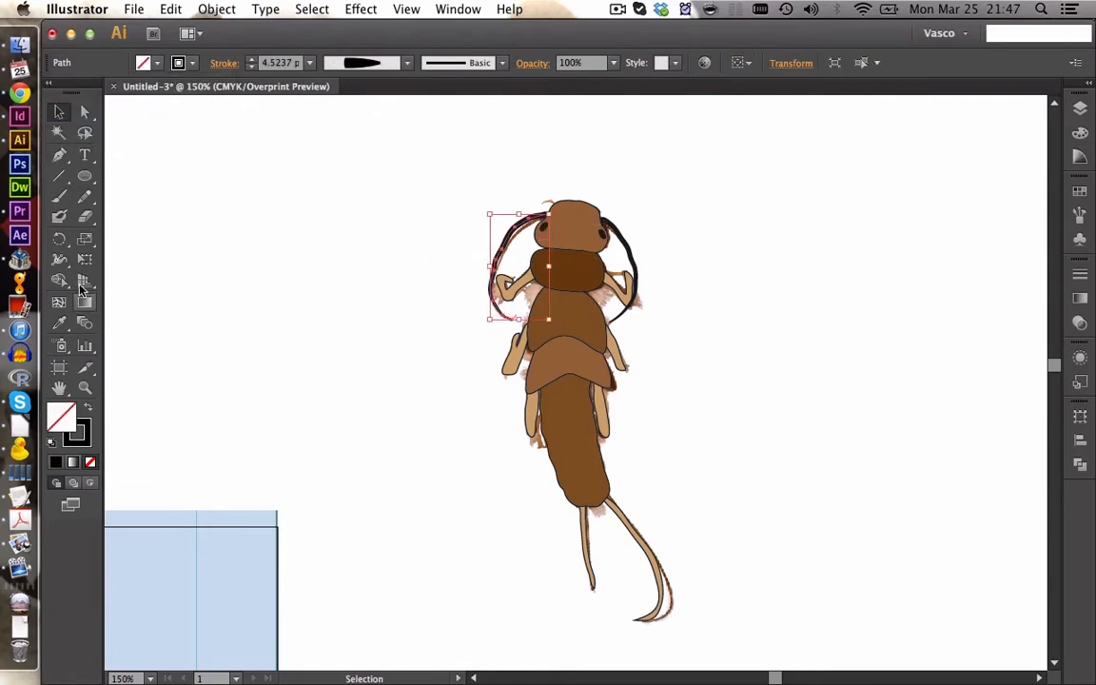
{"action": "left_click", "coordinate": [84, 200]}
{"action": "left_click_drag", "start_coordinate": [83, 205], "coordinate": [171, 215]}
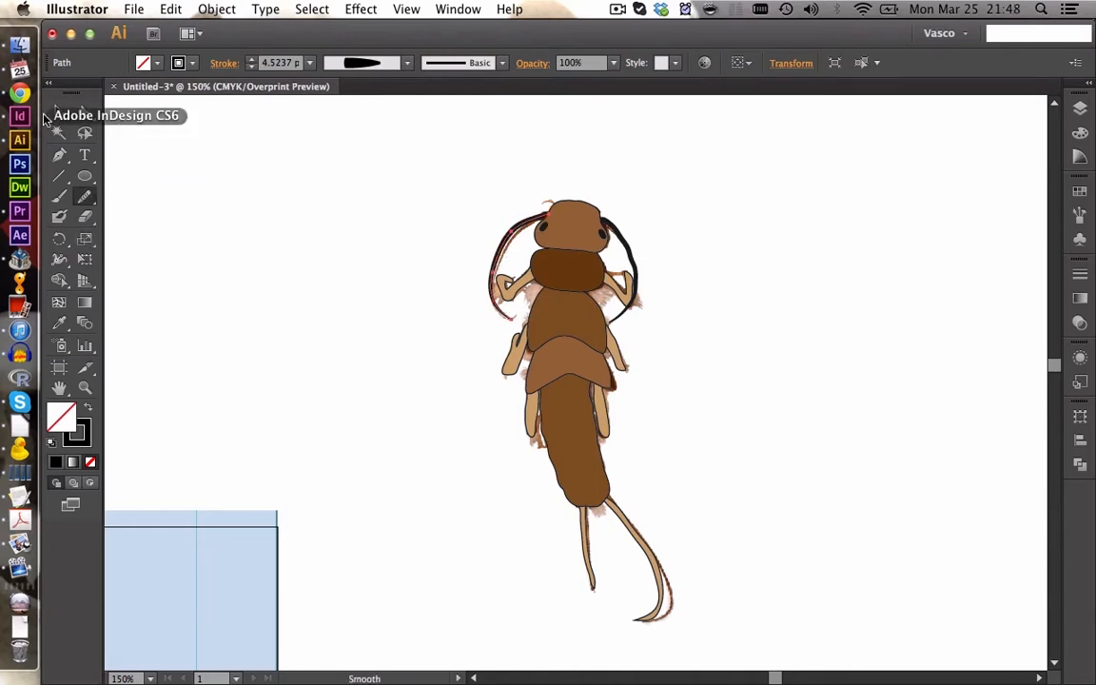
{"action": "left_click", "coordinate": [625, 236], "text": "super"}
{"action": "mouse_move", "coordinate": [611, 228]}
{"action": "left_mouse_down"}
{"action": "mouse_move", "coordinate": [623, 238]}
{"action": "mouse_move", "coordinate": [628, 311]}
{"action": "left_mouse_up"}
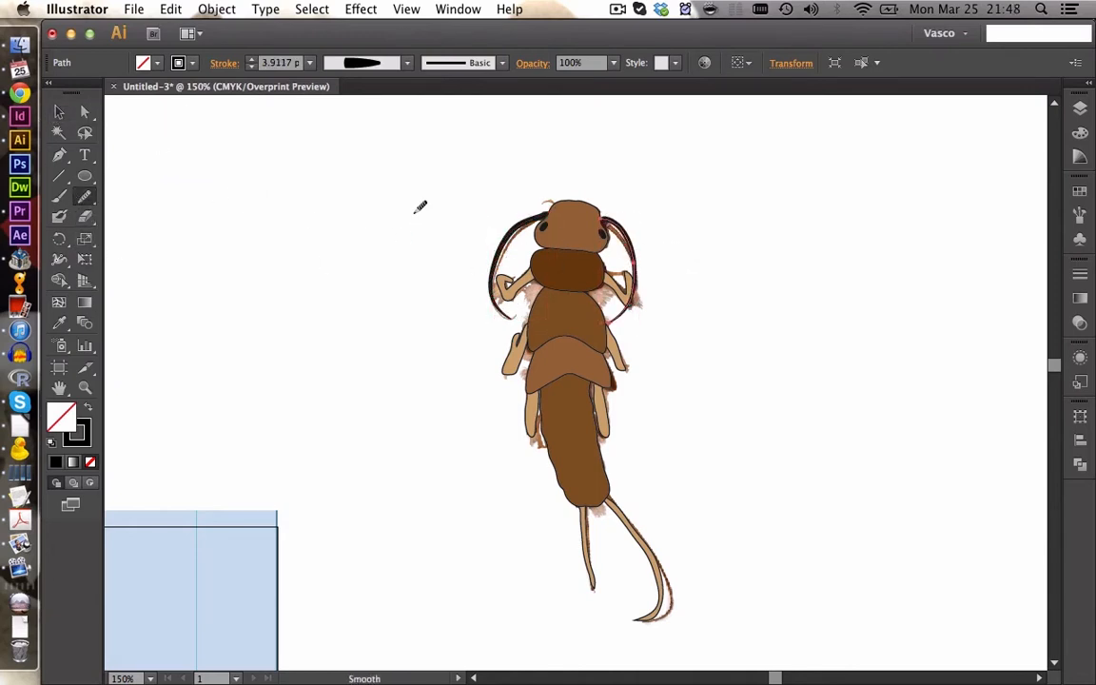
{"action": "left_click", "coordinate": [59, 112]}
{"action": "left_click", "coordinate": [187, 186]}
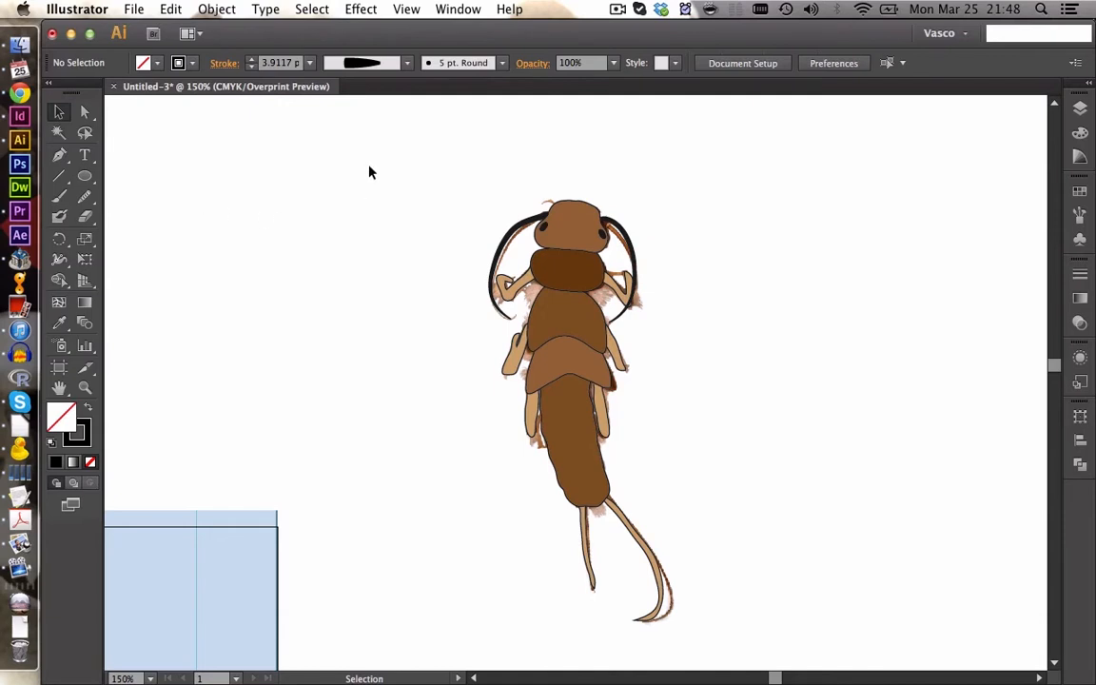
- Select all the traced insect parts and group them
{"action": "left_click_drag", "start_coordinate": [384, 162], "coordinate": [727, 651]}
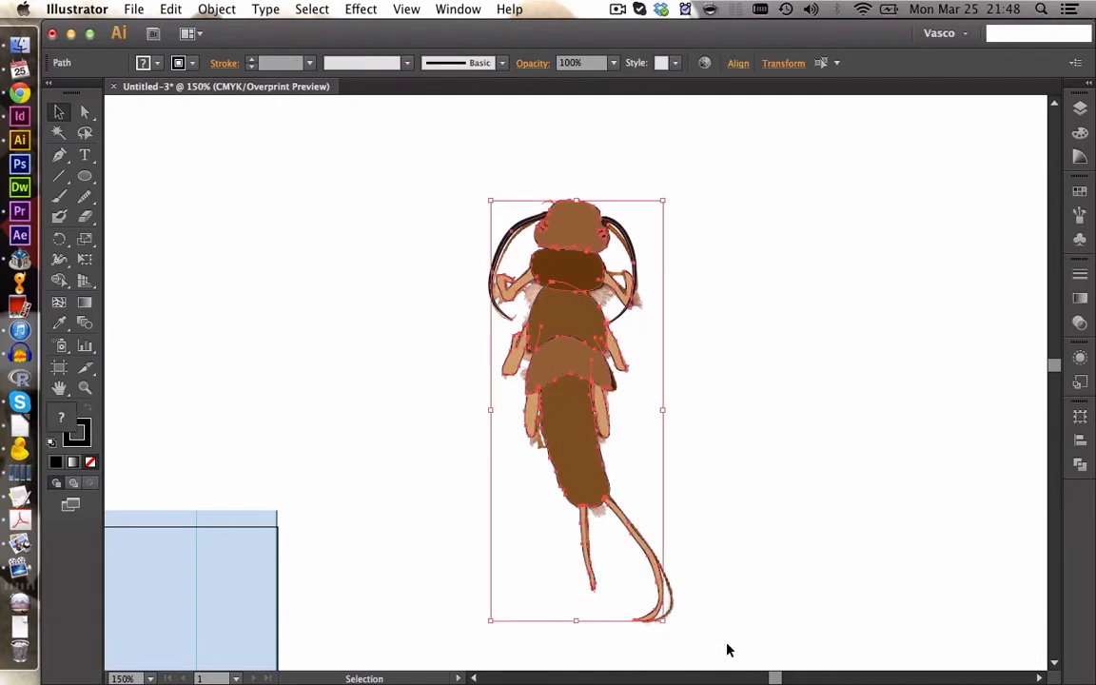
{"action": "key", "text": "super+g"}
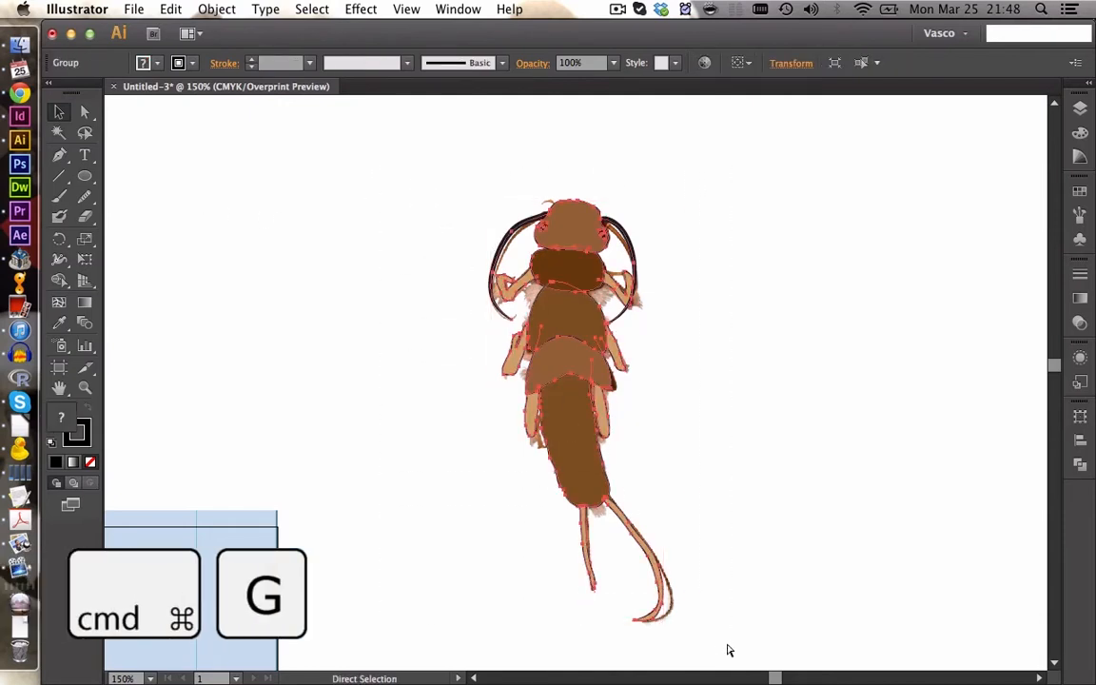
{"action": "left_click", "coordinate": [704, 441]}
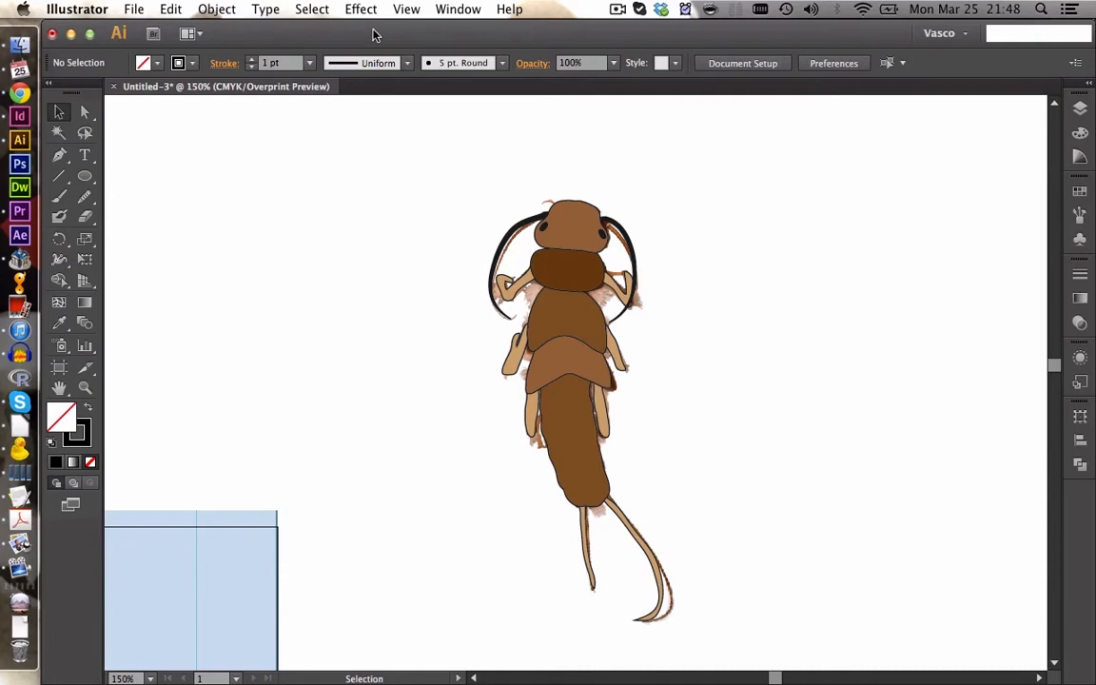
- Duplicate the insect group into the empty area beside the photo in the Abb. 5 panel
{"action": "left_click", "coordinate": [406, 9]}
{"action": "left_click", "coordinate": [453, 185]}
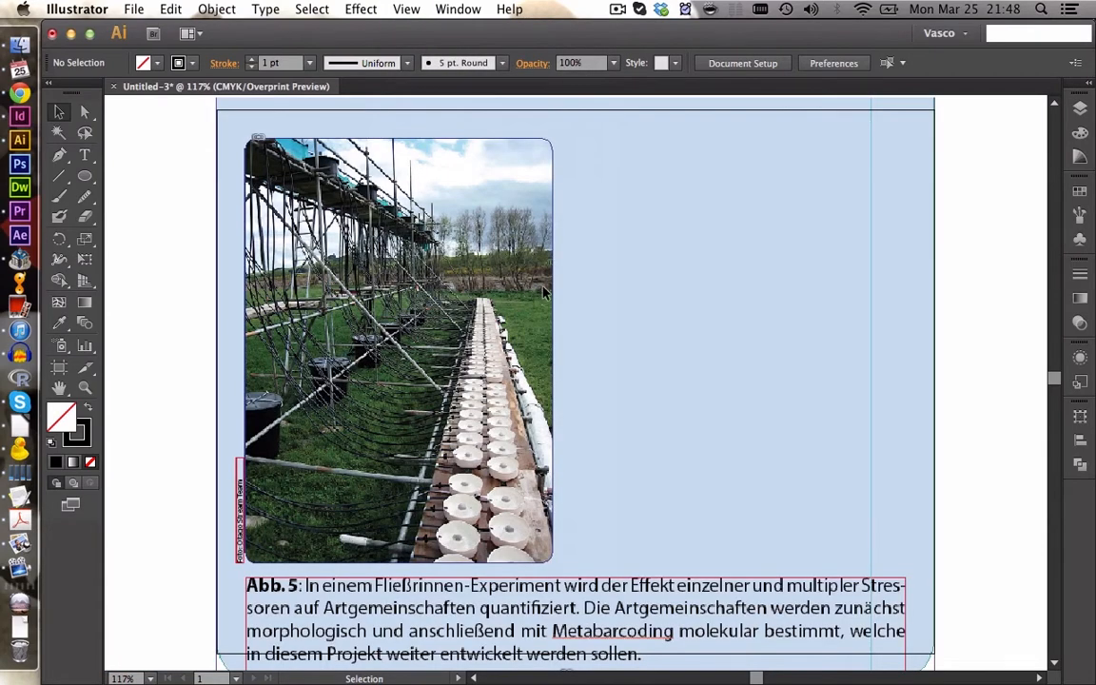
{"action": "scroll", "coordinate": [538, 292], "scroll_direction": "right", "scroll_amount": 5}
{"action": "scroll", "coordinate": [539, 292], "scroll_direction": "up", "scroll_amount": 3}
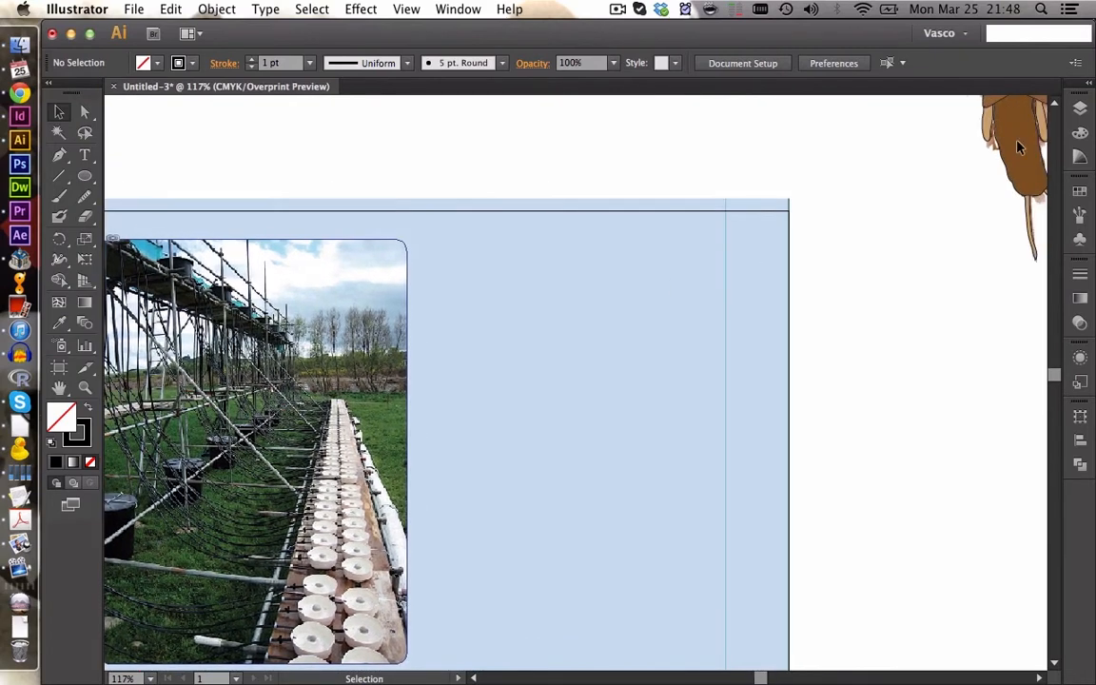
{"action": "left_click", "coordinate": [1018, 148]}
{"action": "left_click_drag", "start_coordinate": [1018, 147], "coordinate": [573, 398]}
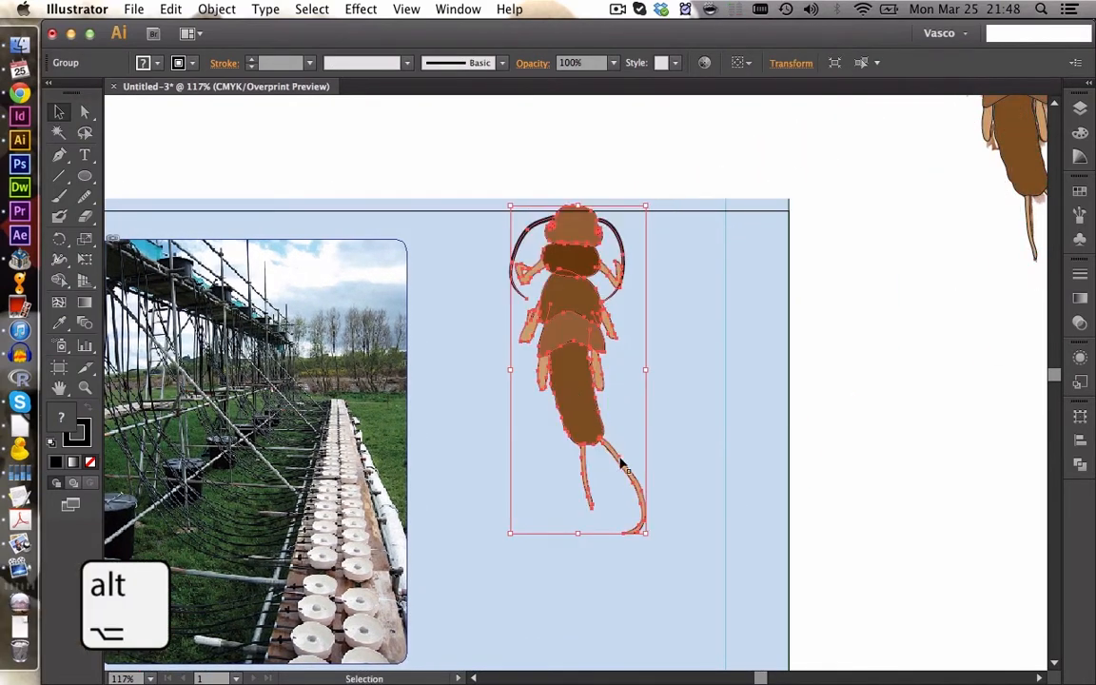
- Shrink the insect copy proportionally to about 13%, with Scale Strokes & Effects enabled, and place it level with the photo's upper edge
{"action": "left_click", "coordinate": [788, 62]}
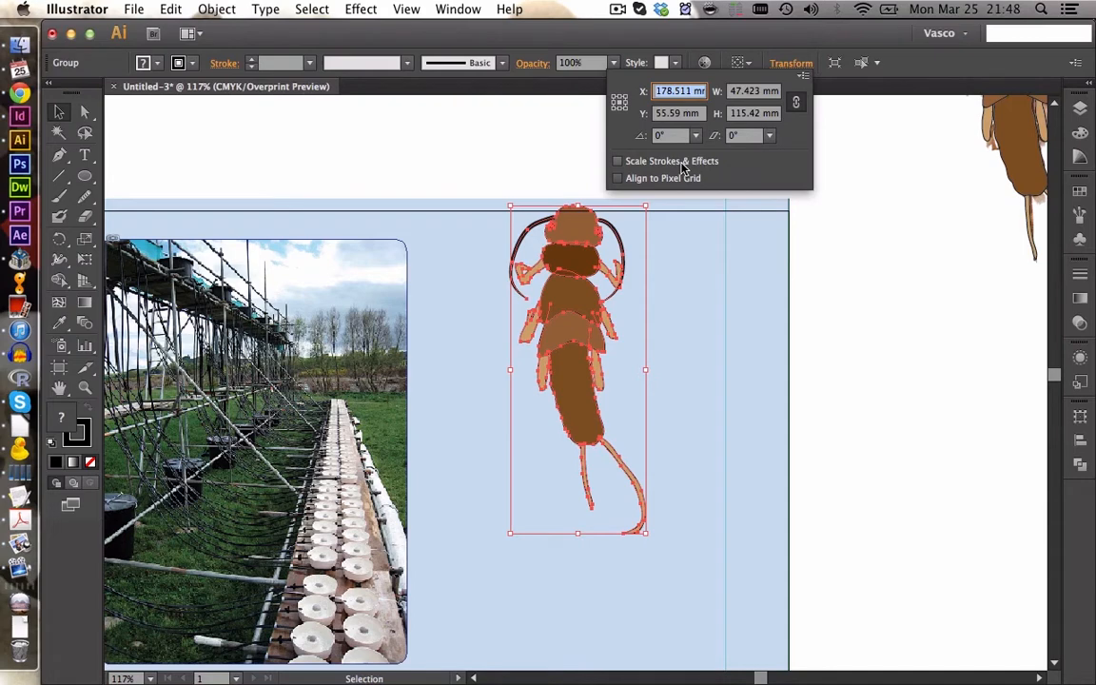
{"action": "left_click", "coordinate": [618, 161]}
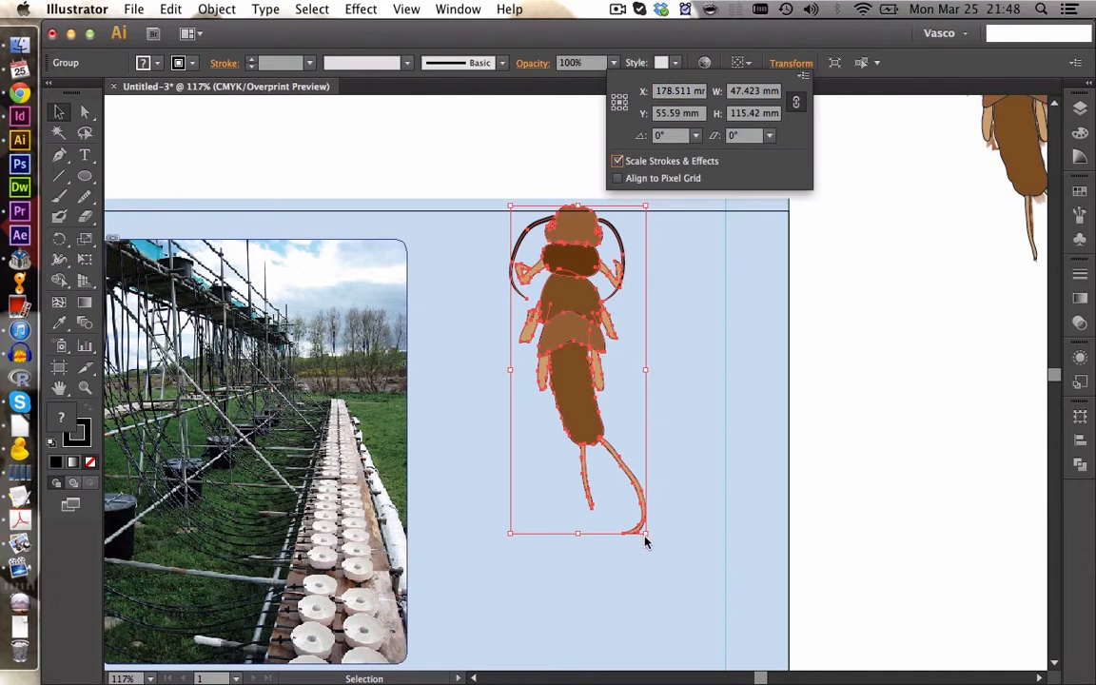
{"action": "left_click_drag", "start_coordinate": [645, 535], "coordinate": [529, 317]}
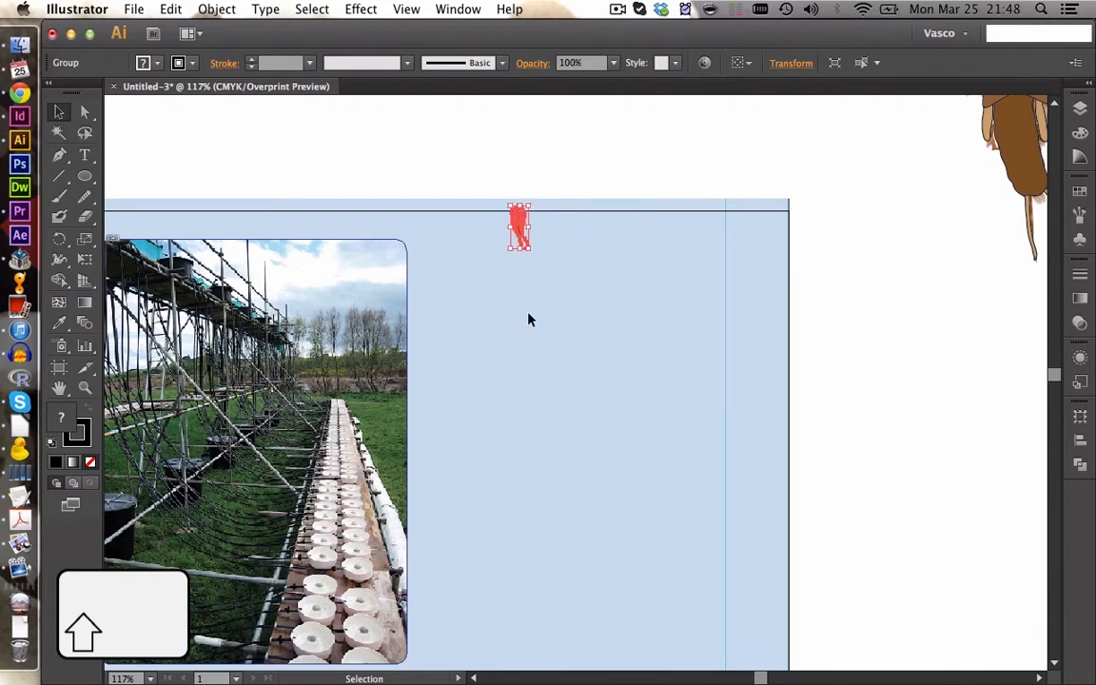
{"action": "left_click", "coordinate": [530, 319]}
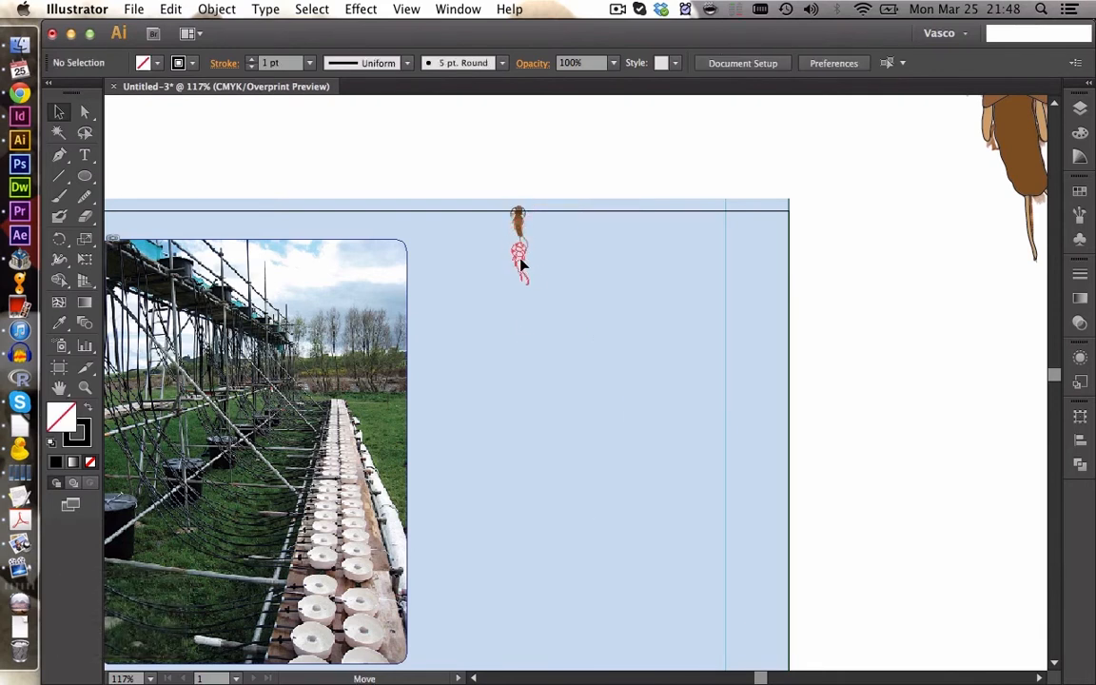
{"action": "left_click_drag", "start_coordinate": [521, 266], "coordinate": [522, 268]}
{"action": "left_click", "coordinate": [540, 289]}
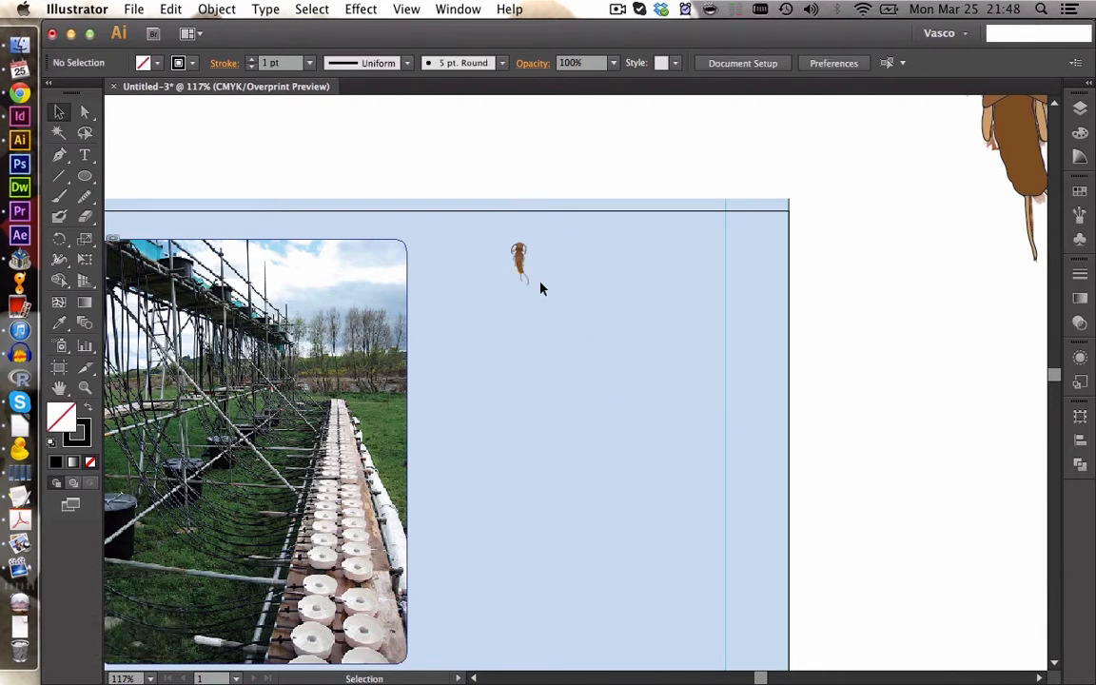
- Open the small insect copy's group in isolation mode
{"action": "left_click", "coordinate": [85, 388]}
{"action": "left_click_drag", "start_coordinate": [408, 206], "coordinate": [690, 397]}
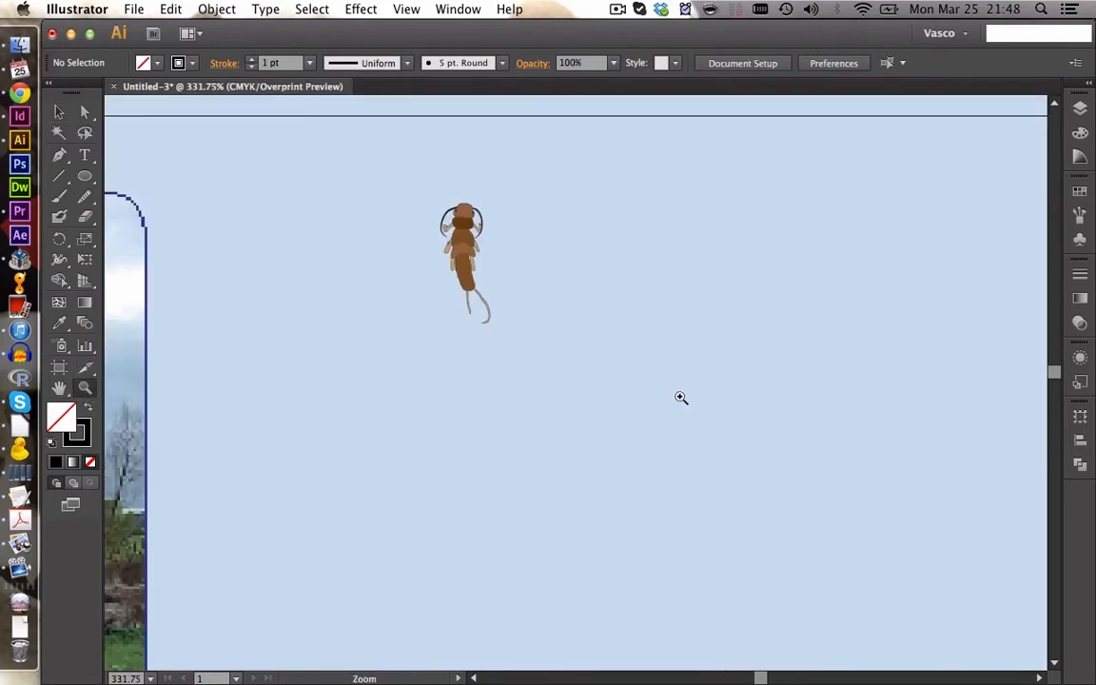
{"action": "left_click_drag", "start_coordinate": [373, 194], "coordinate": [607, 380]}
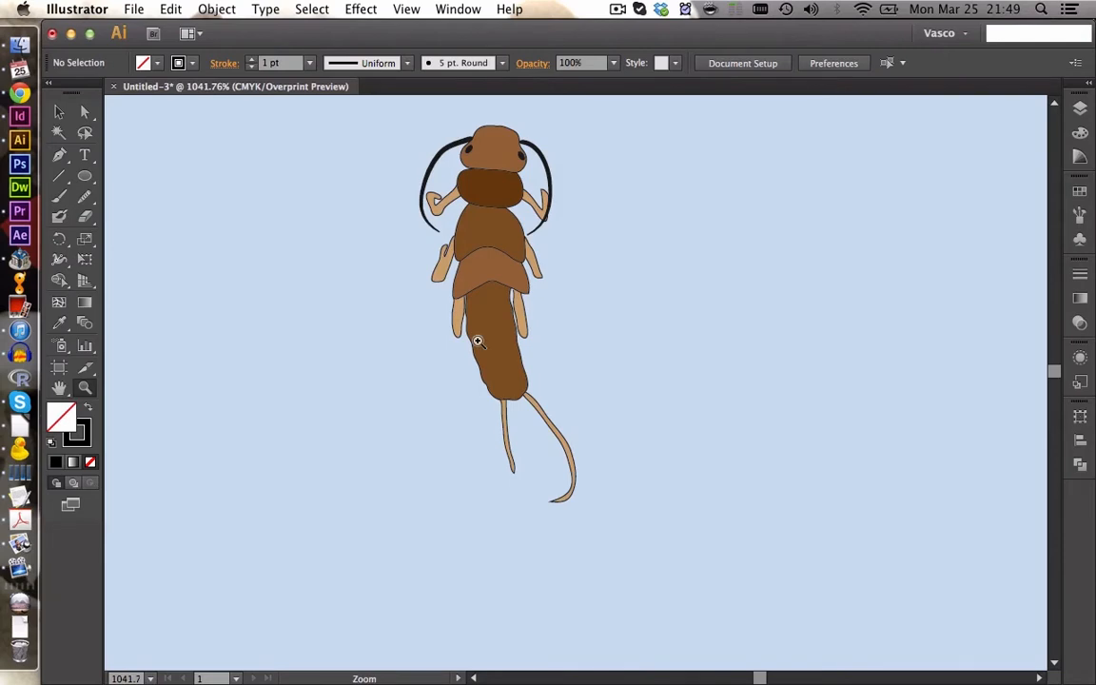
{"action": "key", "text": "v"}
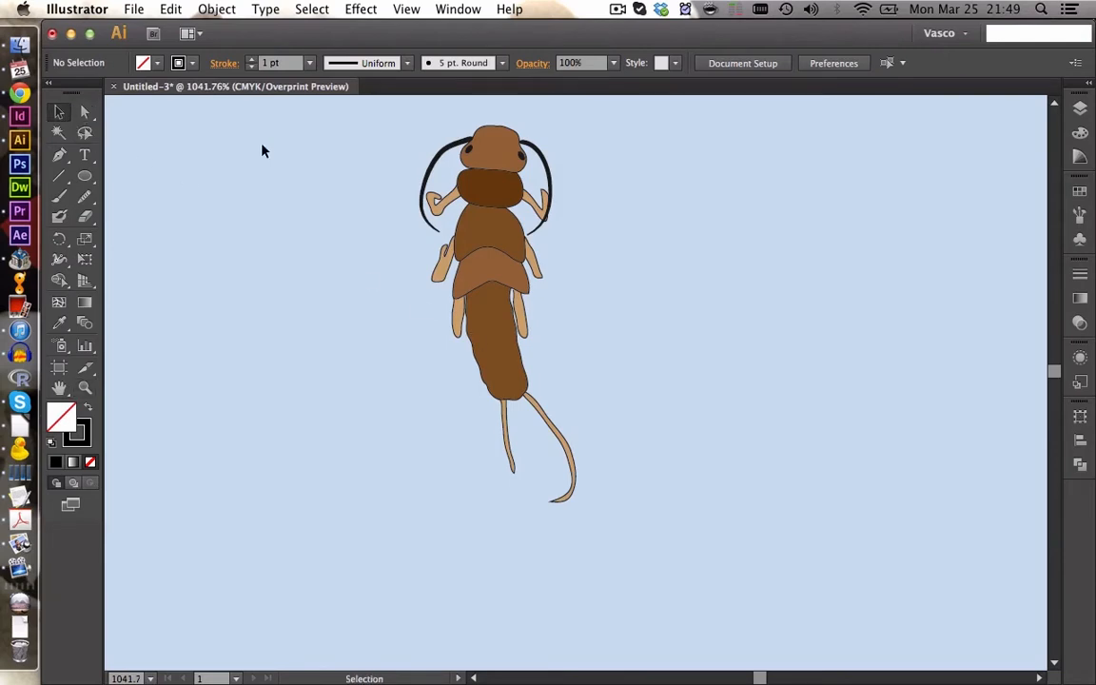
{"action": "left_click", "coordinate": [484, 166]}
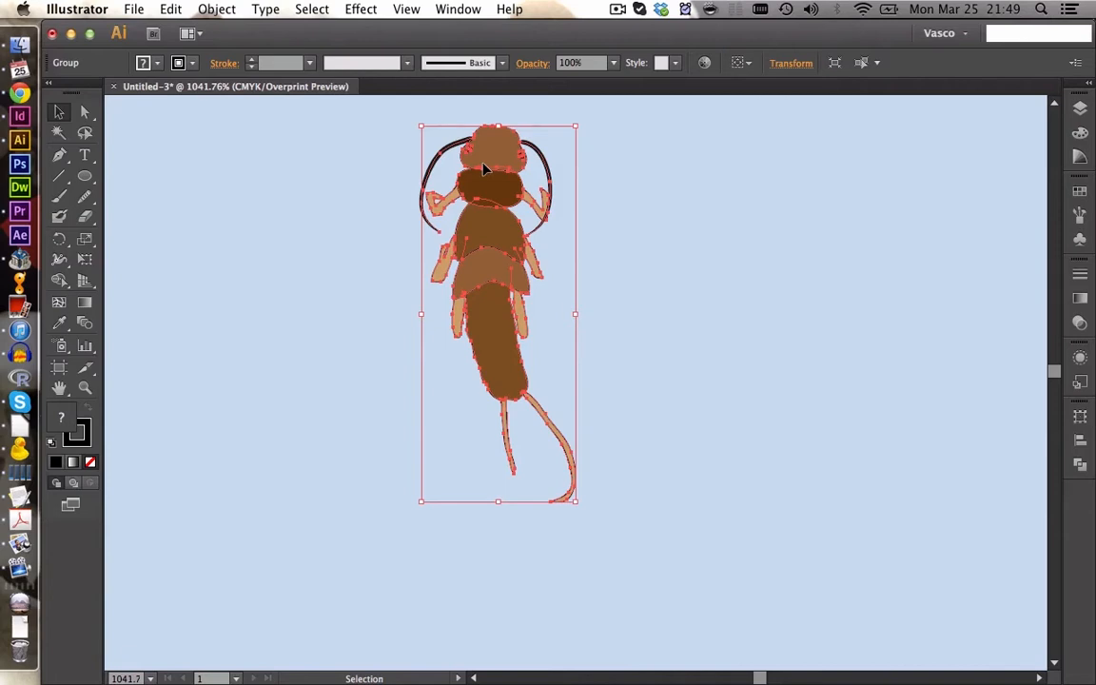
{"action": "double_click", "coordinate": [492, 161]}
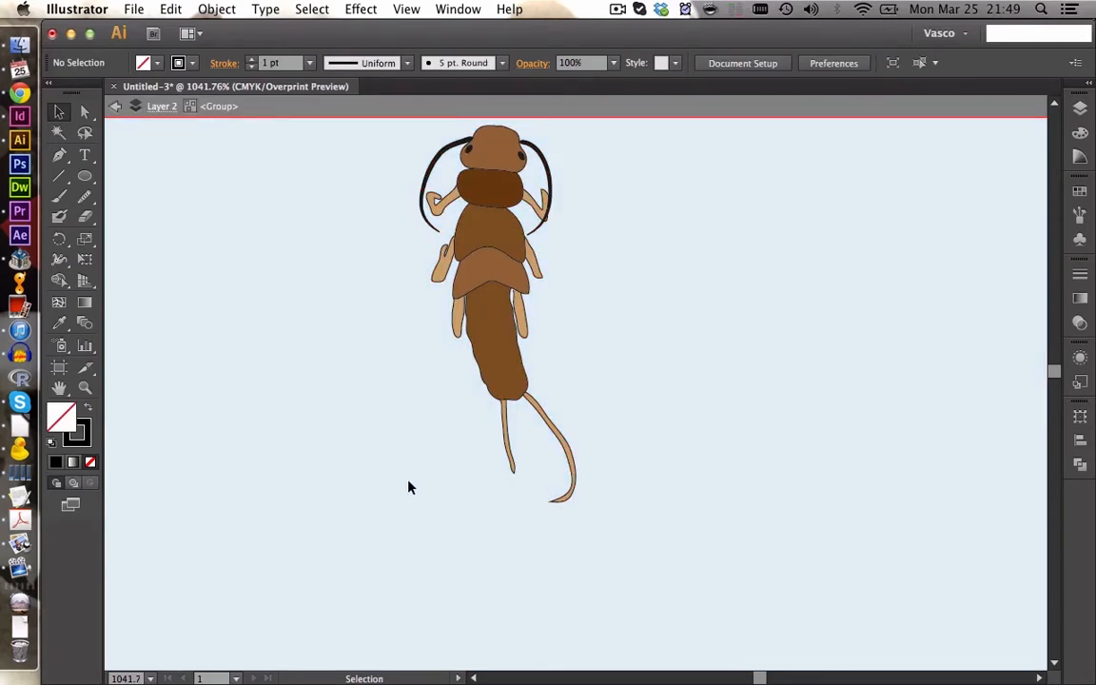
- Set the stroke weight of all the small insect's parts except the two antennae to 0.25 pt and leave isolation mode
{"action": "left_click_drag", "start_coordinate": [410, 487], "coordinate": [692, 143]}
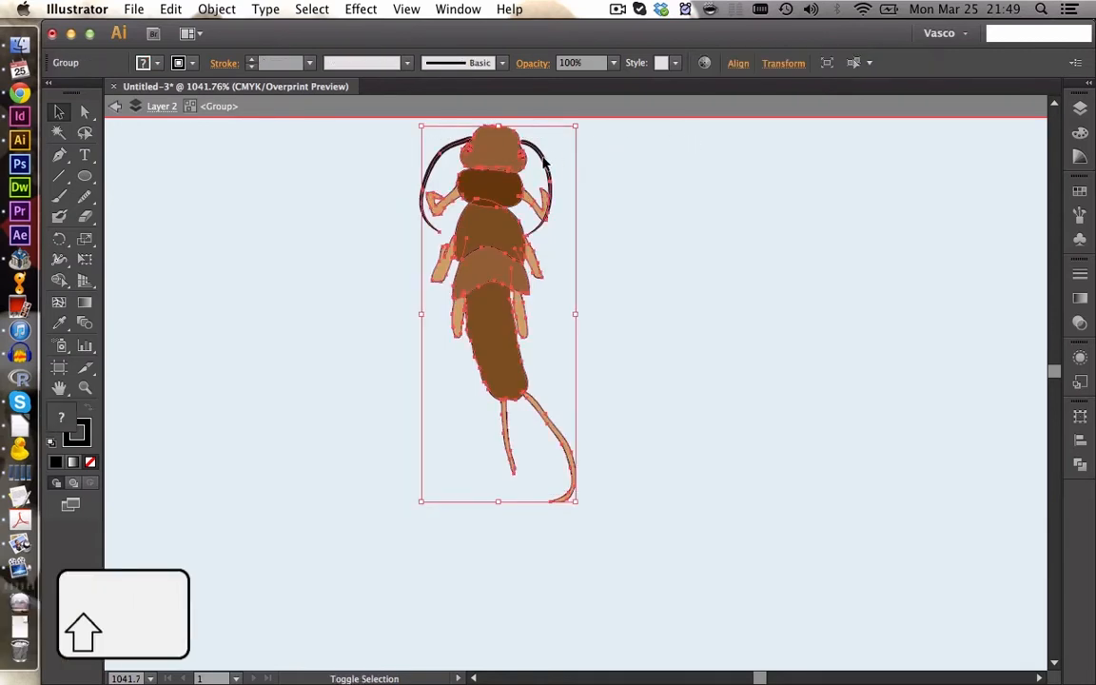
{"action": "left_click", "coordinate": [490, 149], "text": "shift"}
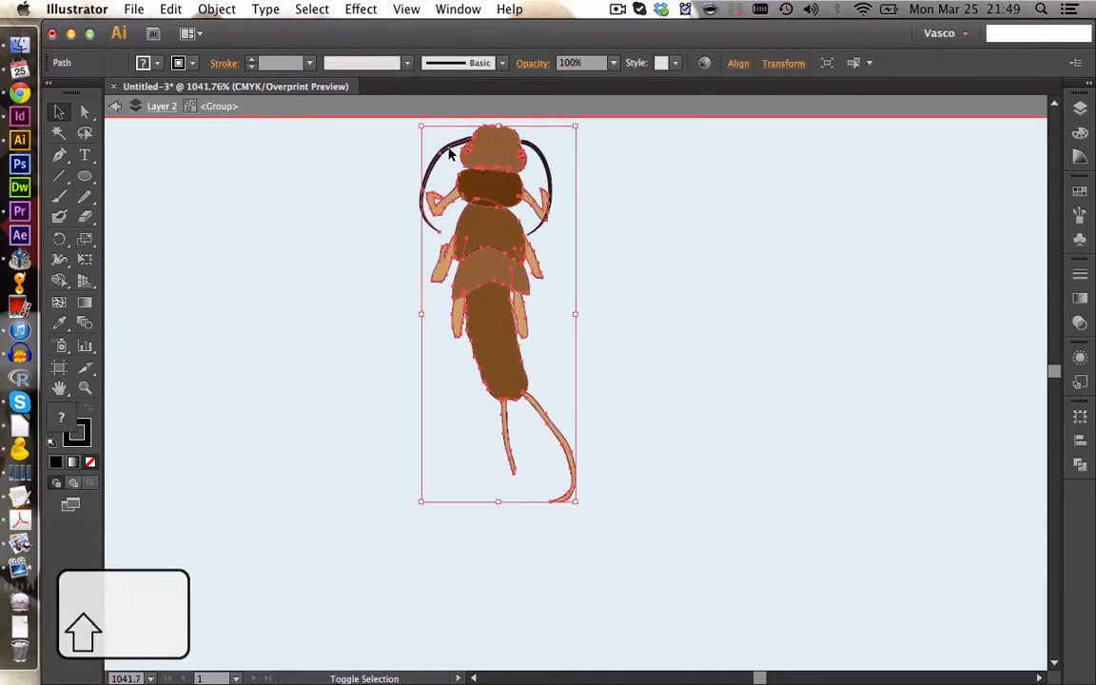
{"action": "left_click", "coordinate": [451, 152], "text": "shift"}
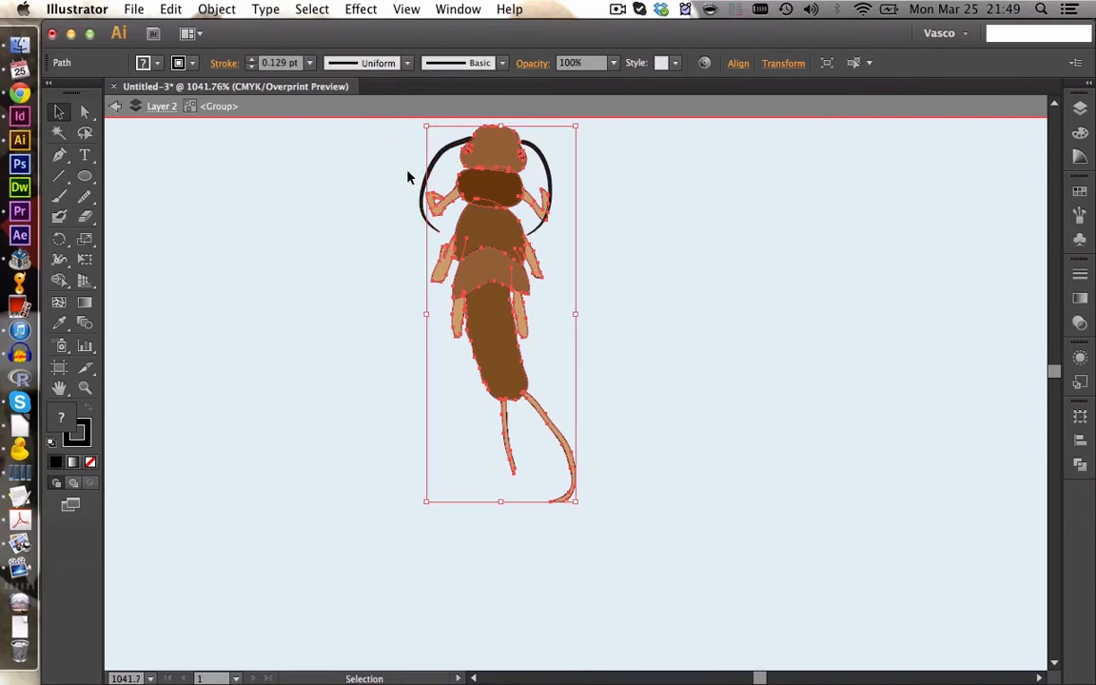
{"action": "left_click", "coordinate": [310, 64]}
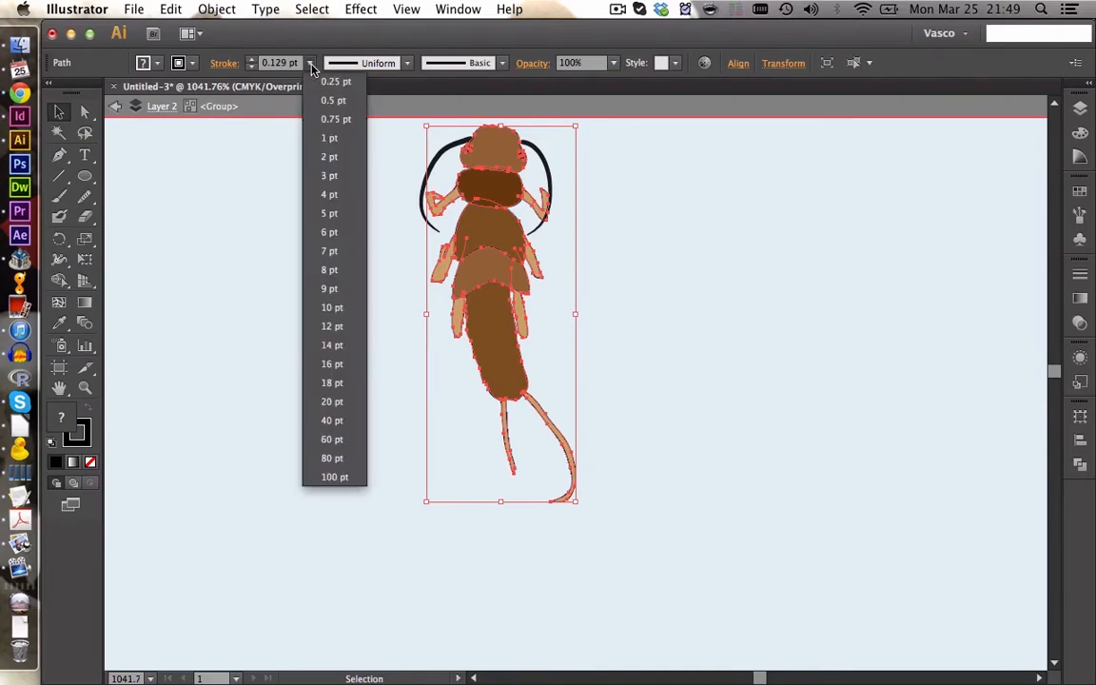
{"action": "left_click", "coordinate": [332, 100]}
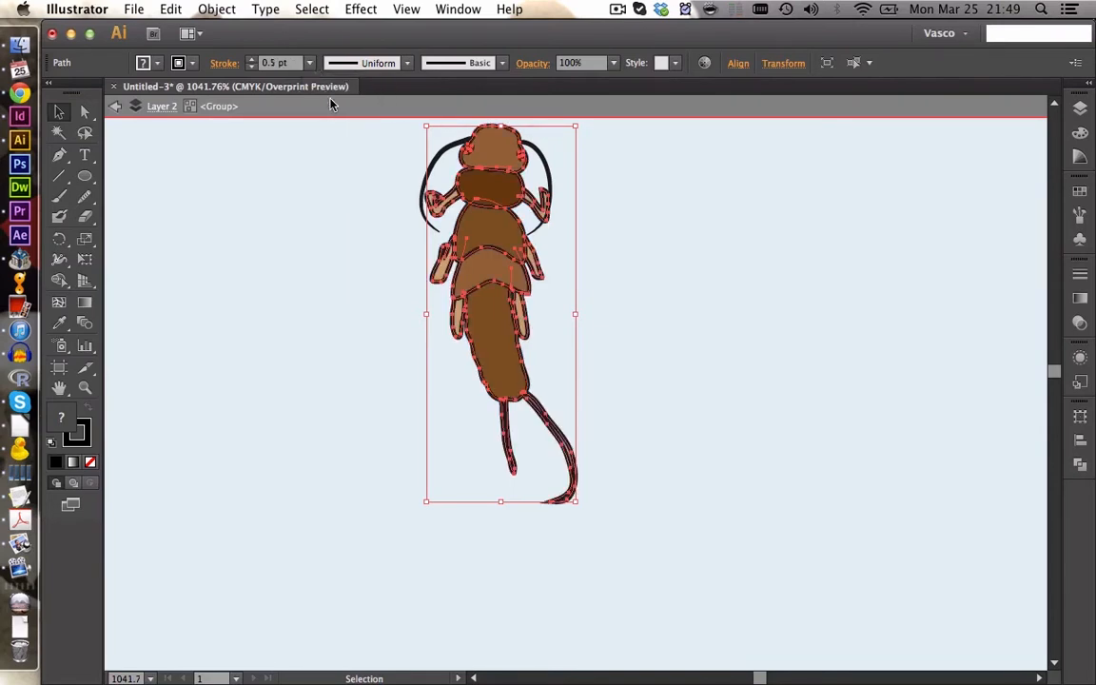
{"action": "left_click", "coordinate": [310, 63]}
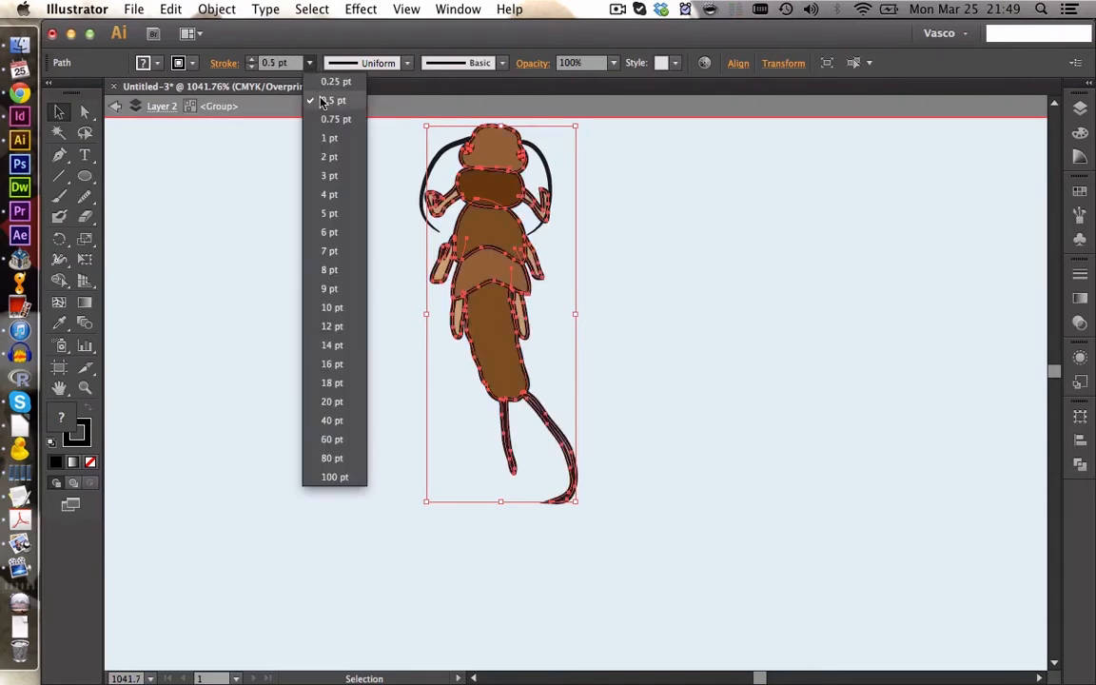
{"action": "left_click", "coordinate": [325, 89]}
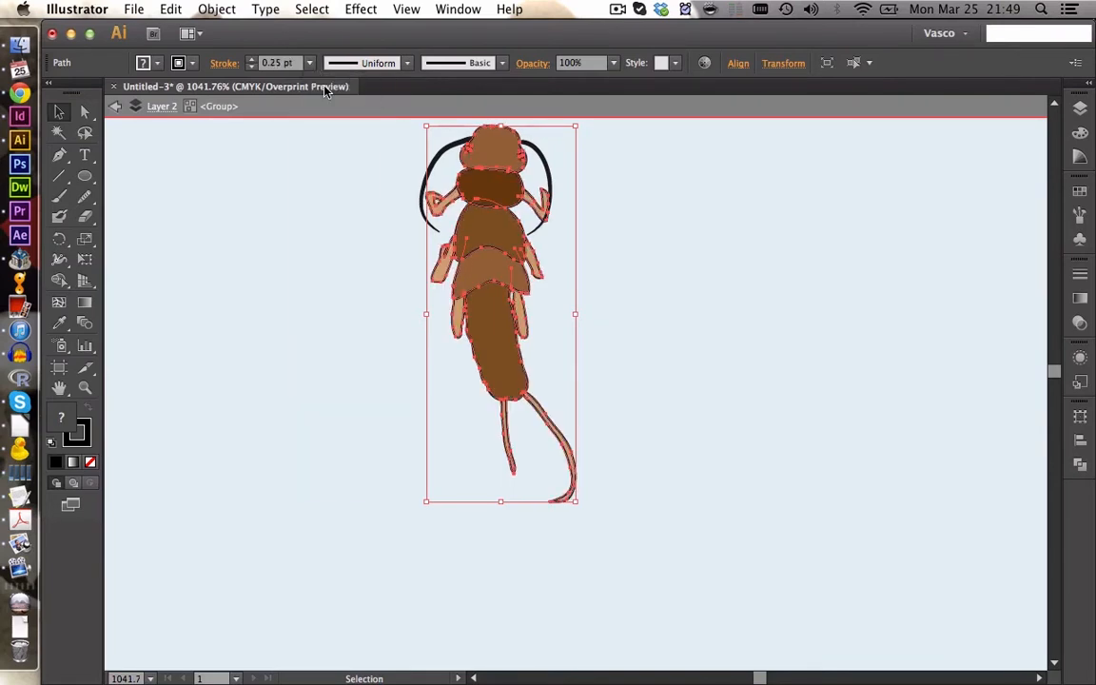
{"action": "left_click", "coordinate": [319, 192]}
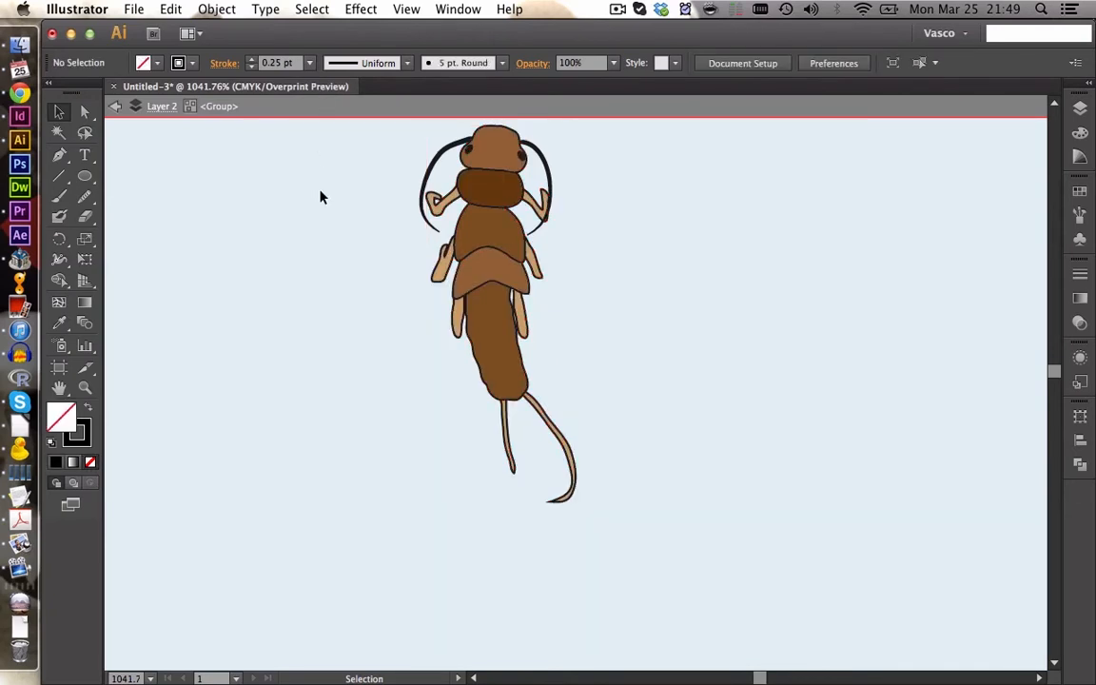
{"action": "key", "text": "Escape"}
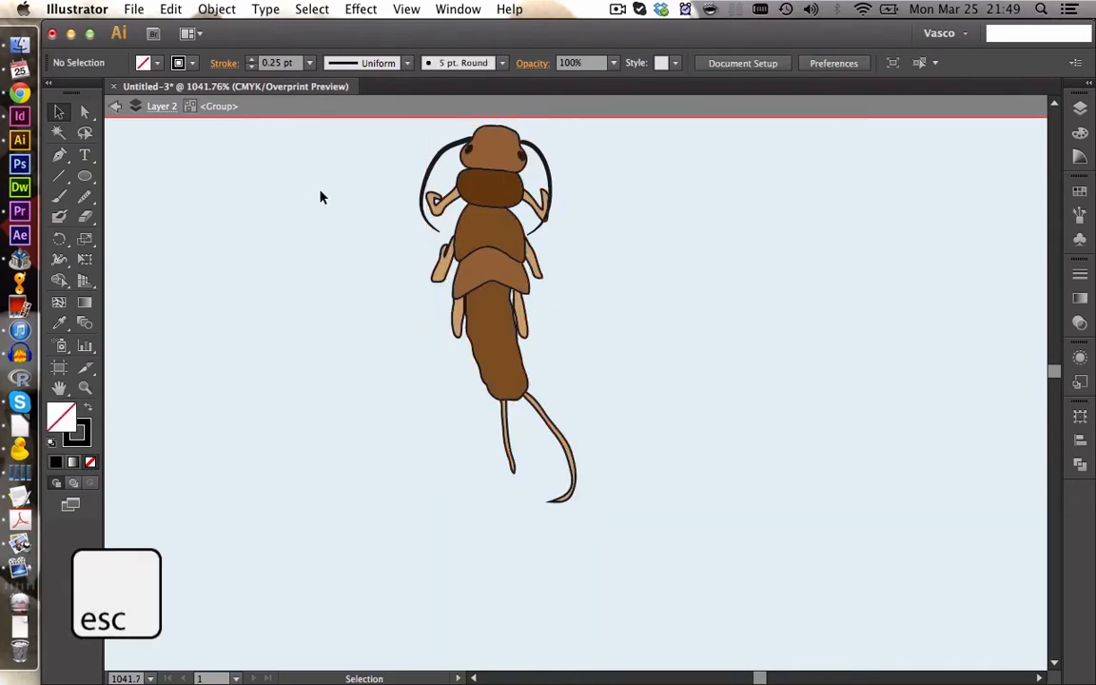
- Examine the small insect's line weights from an overview of the panel and again close up
{"action": "double_click", "coordinate": [231, 152]}
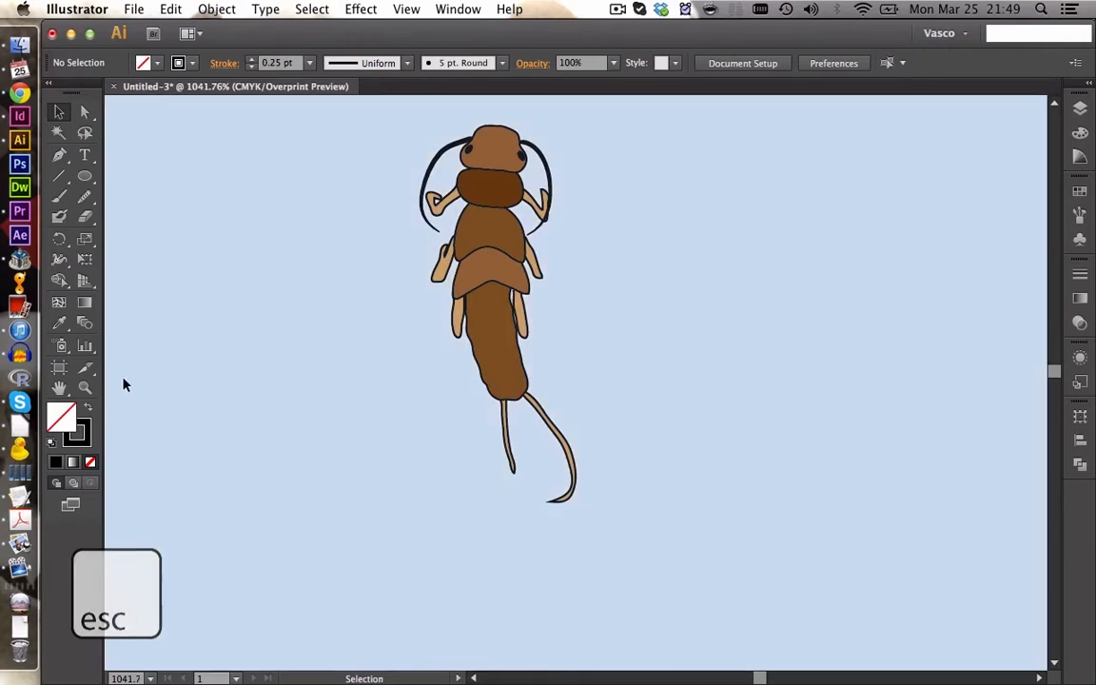
{"action": "left_click", "coordinate": [85, 387]}
{"action": "left_click", "coordinate": [460, 384], "text": "alt"}
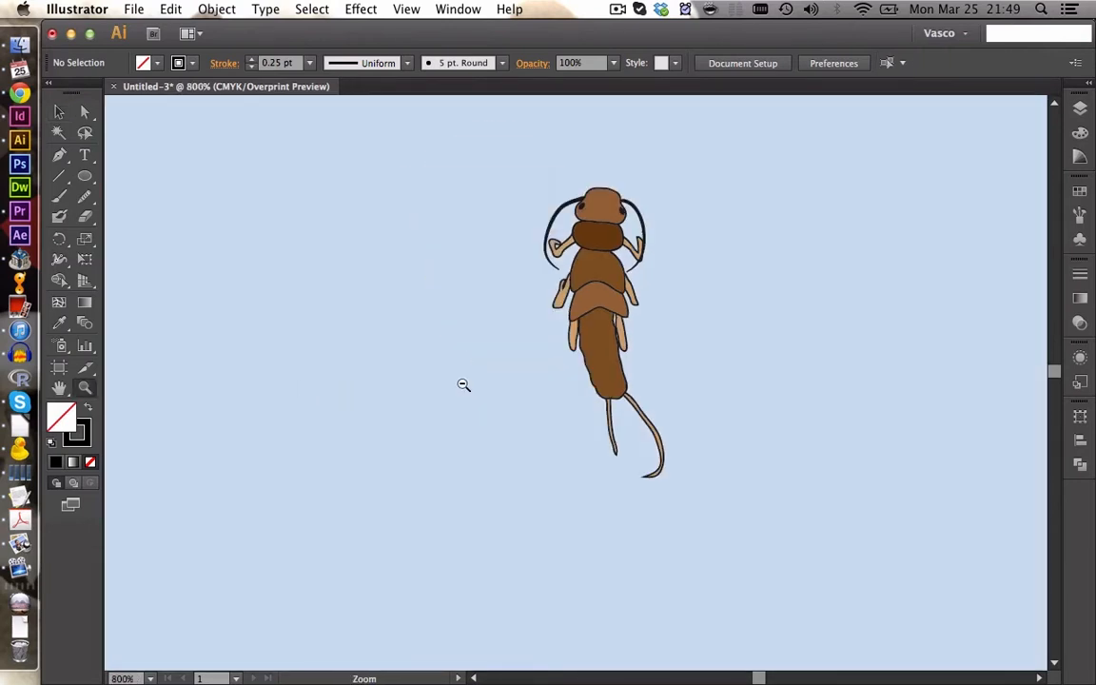
{"action": "left_click", "coordinate": [580, 389], "text": "alt"}
{"action": "left_click", "coordinate": [660, 389], "text": "alt"}
{"action": "left_click", "coordinate": [586, 399], "text": "alt"}
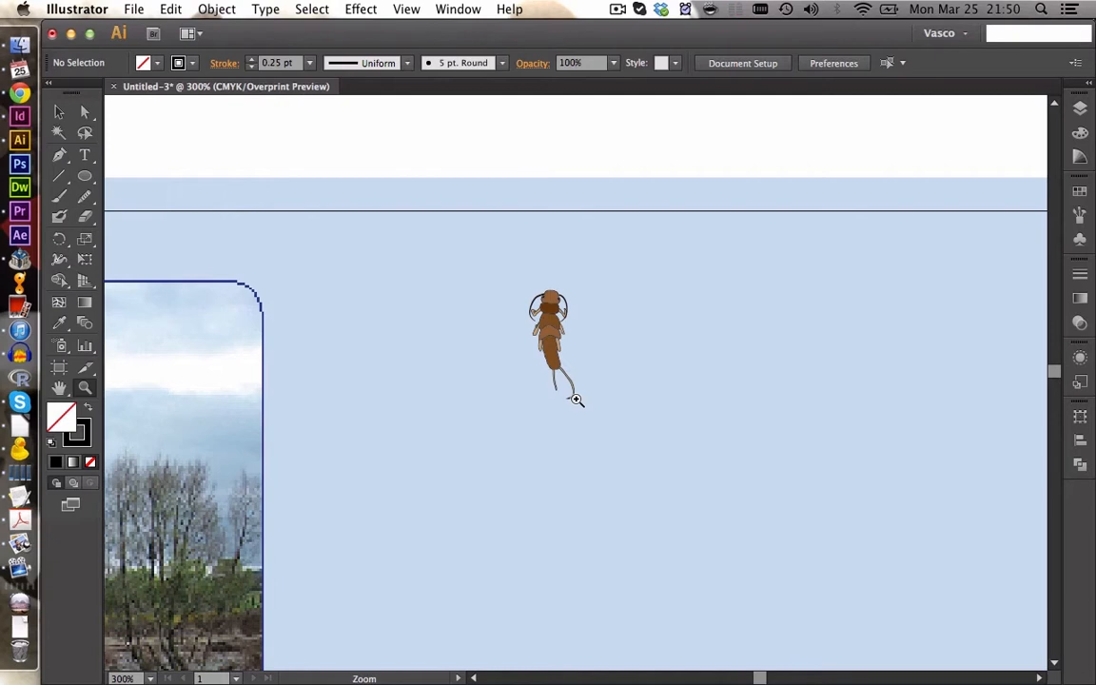
{"action": "left_click_drag", "start_coordinate": [430, 259], "coordinate": [592, 383]}
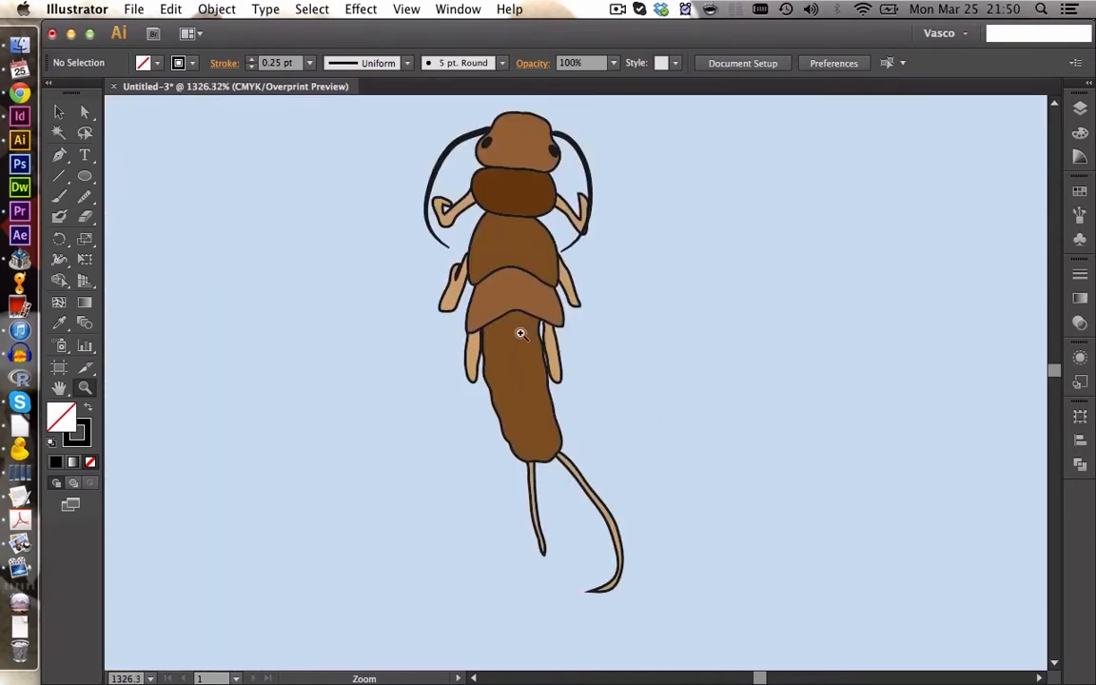
- Open the small insect's group in isolation mode and set the fill for new paths to none
{"action": "left_click", "coordinate": [60, 115]}
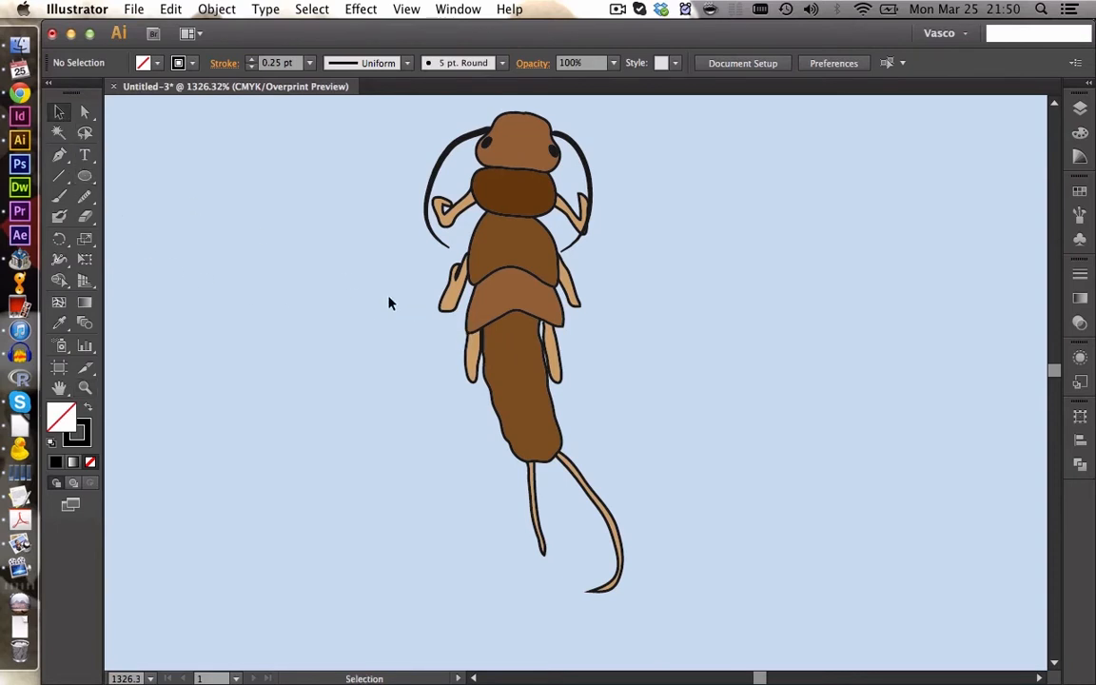
{"action": "left_click", "coordinate": [518, 372]}
{"action": "double_click", "coordinate": [519, 371]}
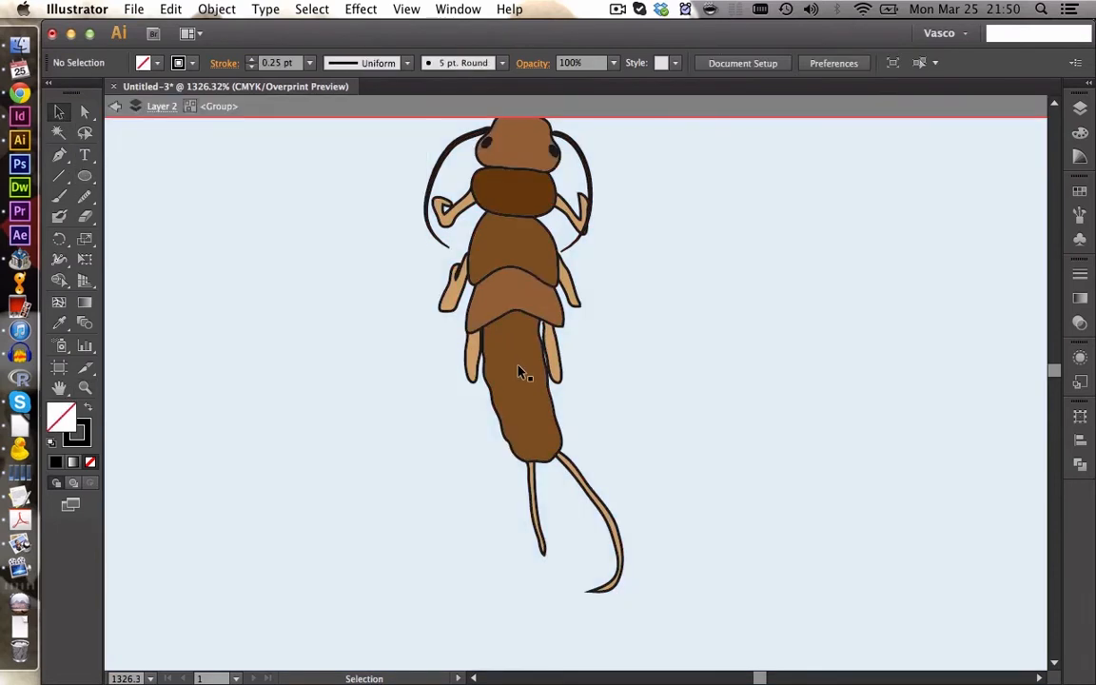
{"action": "left_click", "coordinate": [511, 371]}
{"action": "left_click", "coordinate": [85, 197]}
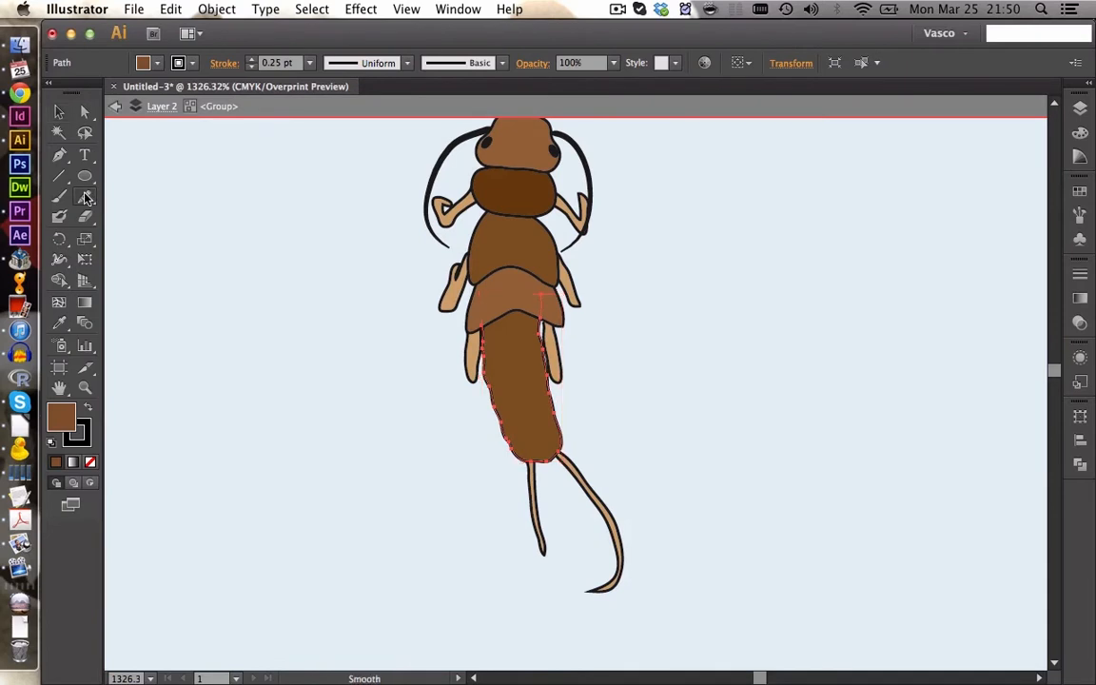
{"action": "left_click", "coordinate": [59, 113]}
{"action": "left_click", "coordinate": [195, 215]}
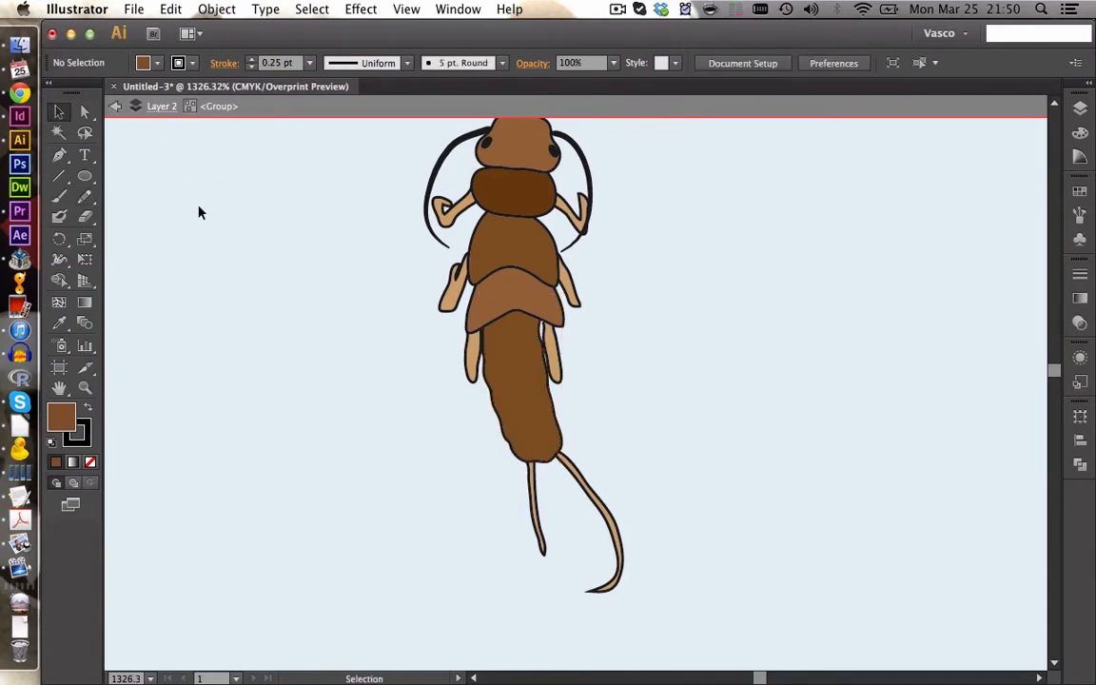
{"action": "left_click", "coordinate": [90, 465]}
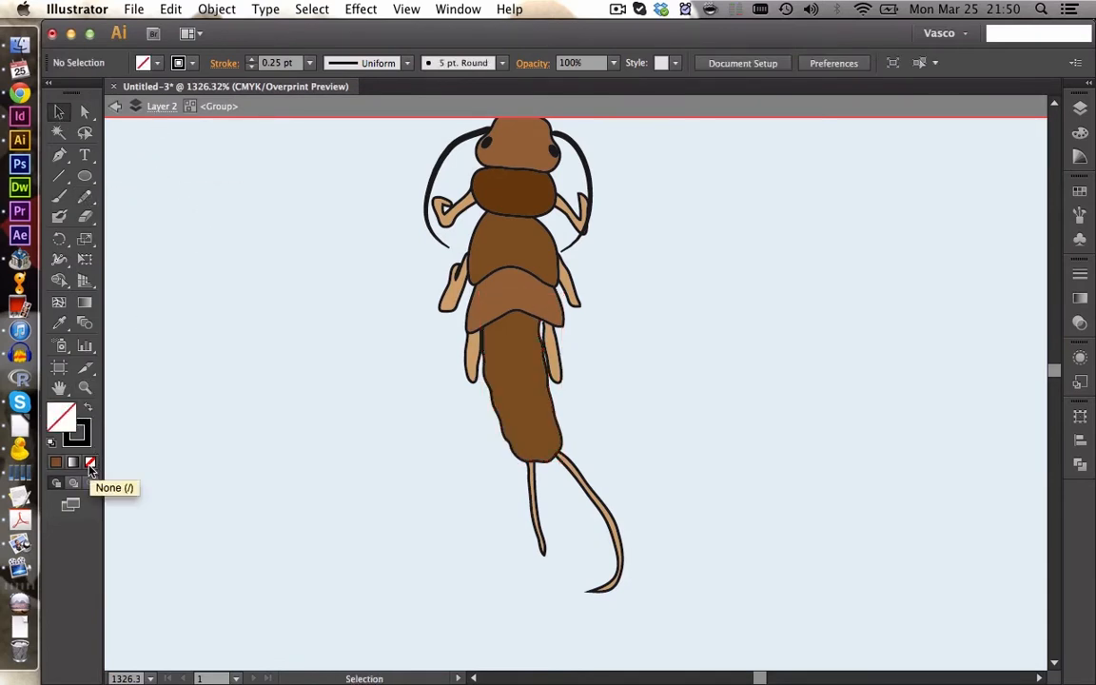
- Draw curved segment lines across the small insect's abdomen with the Pencil tool
{"action": "left_click", "coordinate": [85, 197]}
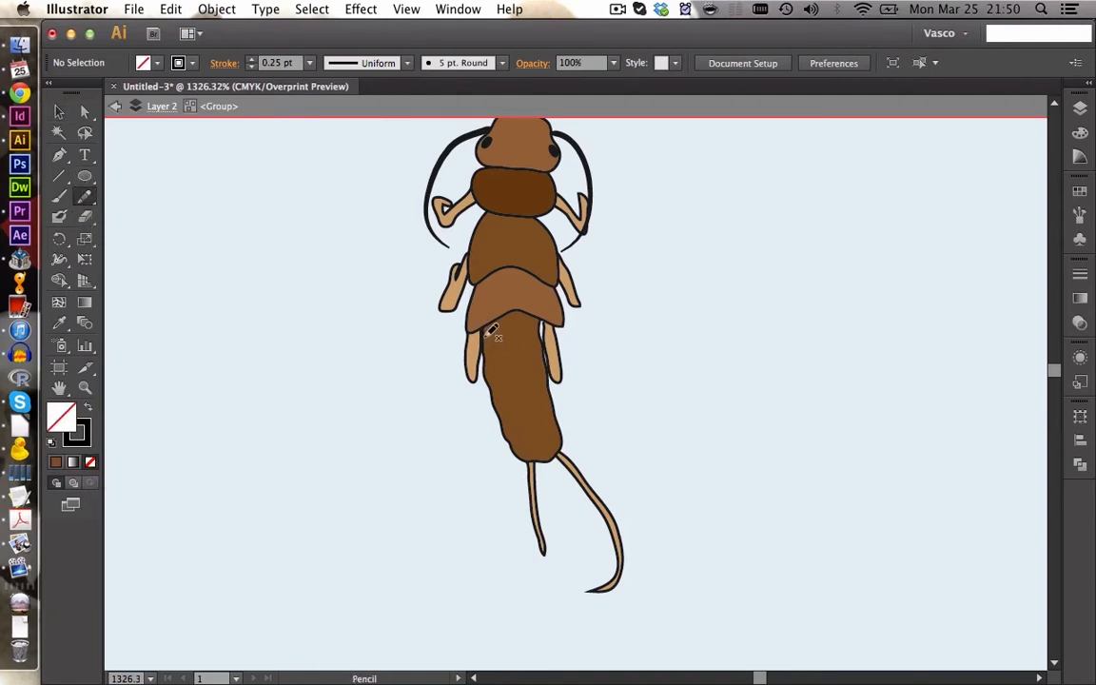
{"action": "mouse_move", "coordinate": [483, 335]}
{"action": "left_mouse_down"}
{"action": "mouse_move", "coordinate": [529, 328]}
{"action": "mouse_move", "coordinate": [542, 351]}
{"action": "left_mouse_up"}
{"action": "left_click_drag", "start_coordinate": [483, 373], "coordinate": [550, 365]}
{"action": "mouse_move", "coordinate": [491, 391]}
{"action": "left_mouse_down"}
{"action": "mouse_move", "coordinate": [548, 384]}
{"action": "mouse_move", "coordinate": [541, 417]}
{"action": "mouse_move", "coordinate": [555, 416]}
{"action": "mouse_move", "coordinate": [510, 437]}
{"action": "mouse_move", "coordinate": [561, 429]}
{"action": "mouse_move", "coordinate": [517, 447]}
{"action": "mouse_move", "coordinate": [561, 444]}
{"action": "left_mouse_up"}
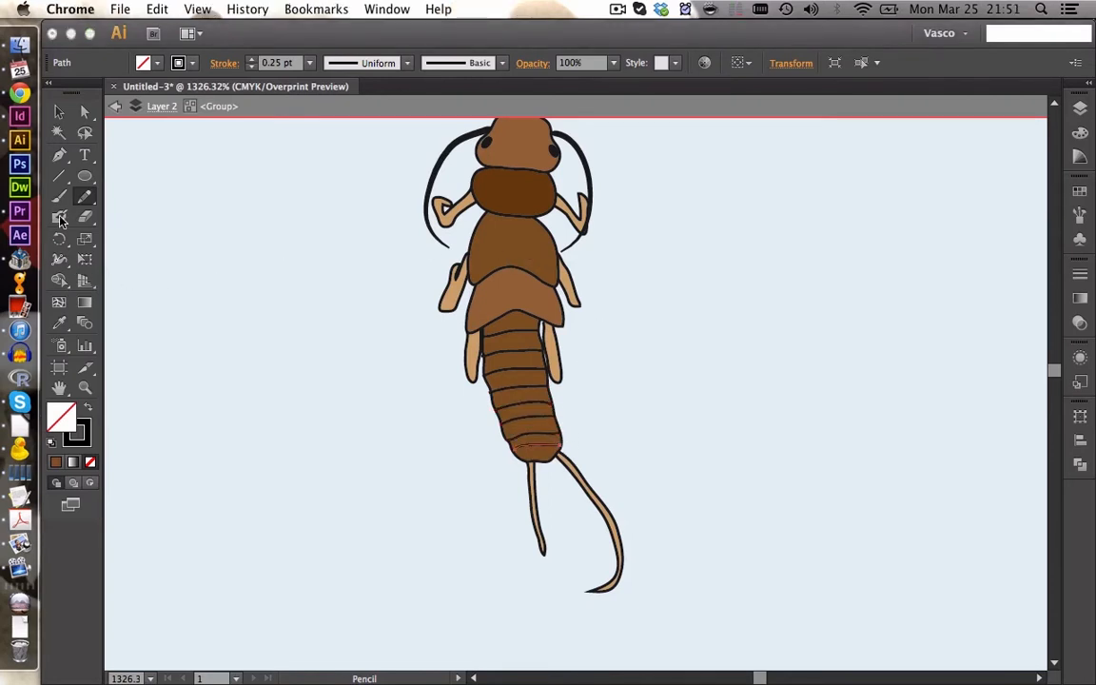
- Draw a few short hairs with the Pencil on both sides of the insect's neck, just behind the head
{"action": "left_click", "coordinate": [80, 199]}
{"action": "left_click", "coordinate": [80, 200]}
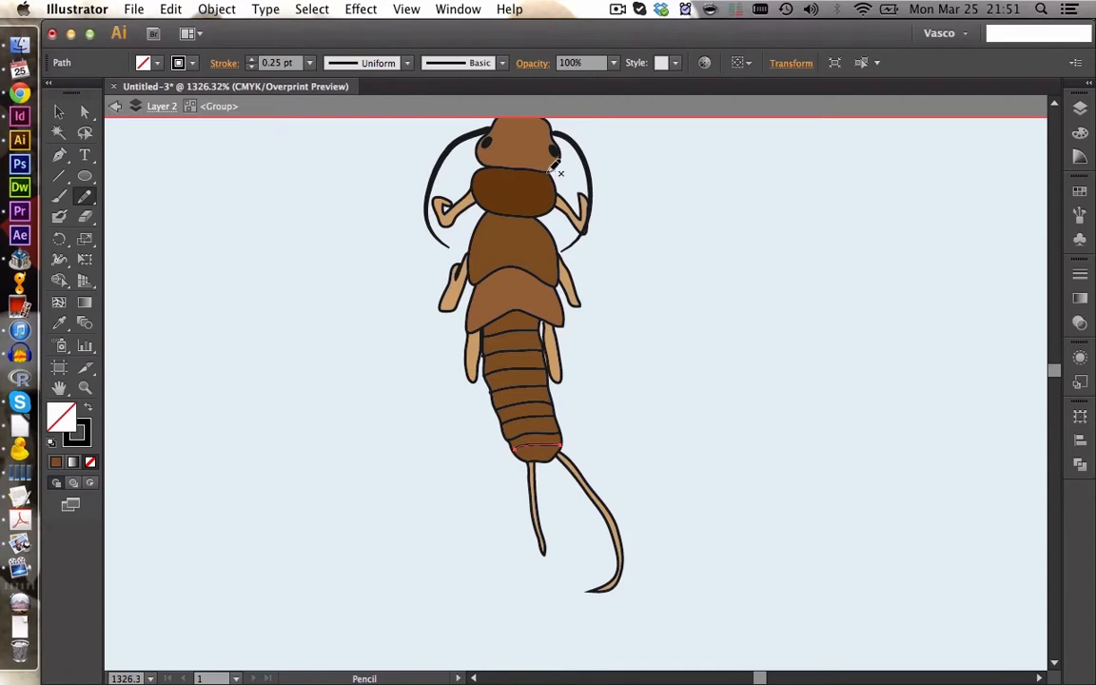
{"action": "left_click_drag", "start_coordinate": [566, 170], "coordinate": [575, 182]}
{"action": "left_click_drag", "start_coordinate": [486, 165], "coordinate": [461, 155]}
{"action": "key", "text": "super+z"}
{"action": "left_click_drag", "start_coordinate": [462, 167], "coordinate": [484, 166]}
{"action": "left_click_drag", "start_coordinate": [550, 173], "coordinate": [568, 171]}
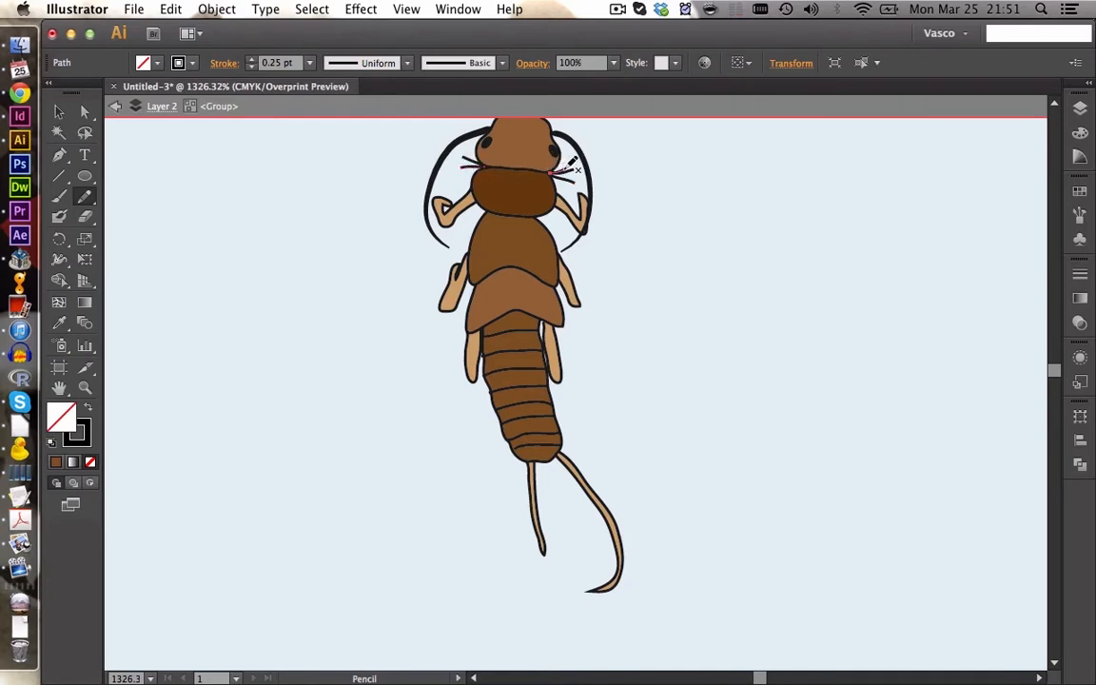
{"action": "left_click_drag", "start_coordinate": [486, 167], "coordinate": [463, 167]}
{"action": "left_click_drag", "start_coordinate": [553, 174], "coordinate": [575, 181]}
- Draw short hairs on both sides of the body at the rear edge of the dark brown thorax segment
{"action": "left_click_drag", "start_coordinate": [488, 213], "coordinate": [468, 212]}
{"action": "left_click_drag", "start_coordinate": [568, 214], "coordinate": [542, 217]}
{"action": "left_click_drag", "start_coordinate": [466, 216], "coordinate": [483, 212]}
{"action": "left_click_drag", "start_coordinate": [558, 218], "coordinate": [539, 217]}
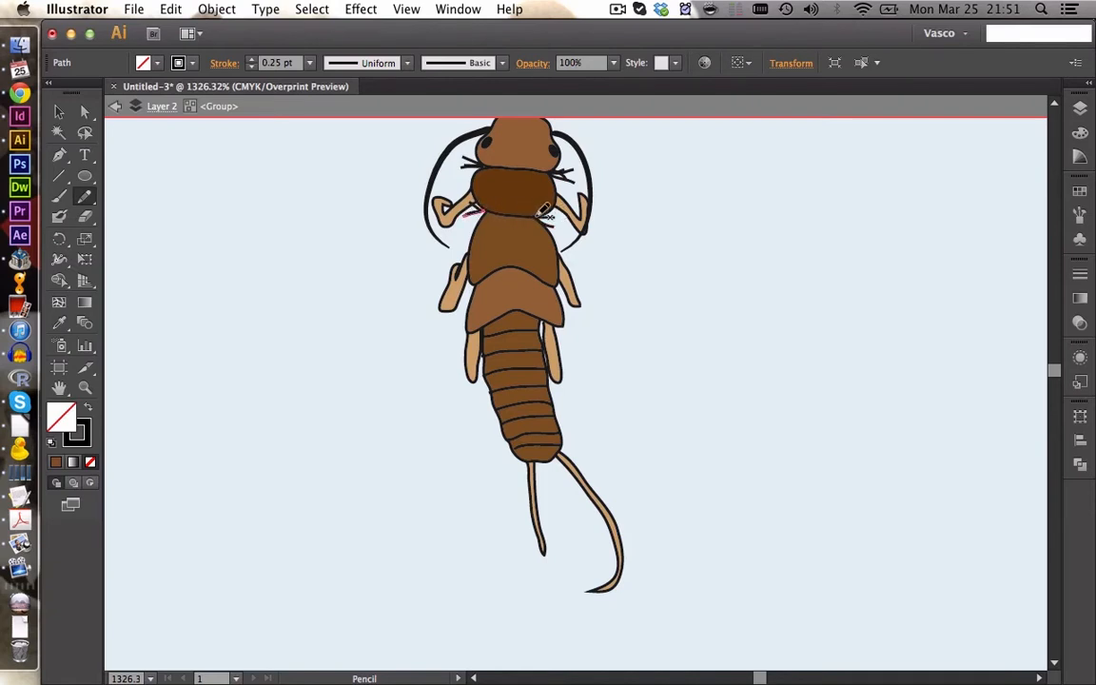
{"action": "left_click_drag", "start_coordinate": [467, 220], "coordinate": [486, 214]}
- Draw short hairs on both sides of the body beside the middle legs
{"action": "left_click_drag", "start_coordinate": [440, 281], "coordinate": [471, 284]}
{"action": "right_click", "coordinate": [467, 294]}
{"action": "left_click", "coordinate": [525, 304]}
{"action": "mouse_move", "coordinate": [577, 291]}
{"action": "left_mouse_down"}
{"action": "mouse_move", "coordinate": [458, 286]}
{"action": "mouse_move", "coordinate": [555, 289]}
{"action": "left_mouse_up"}
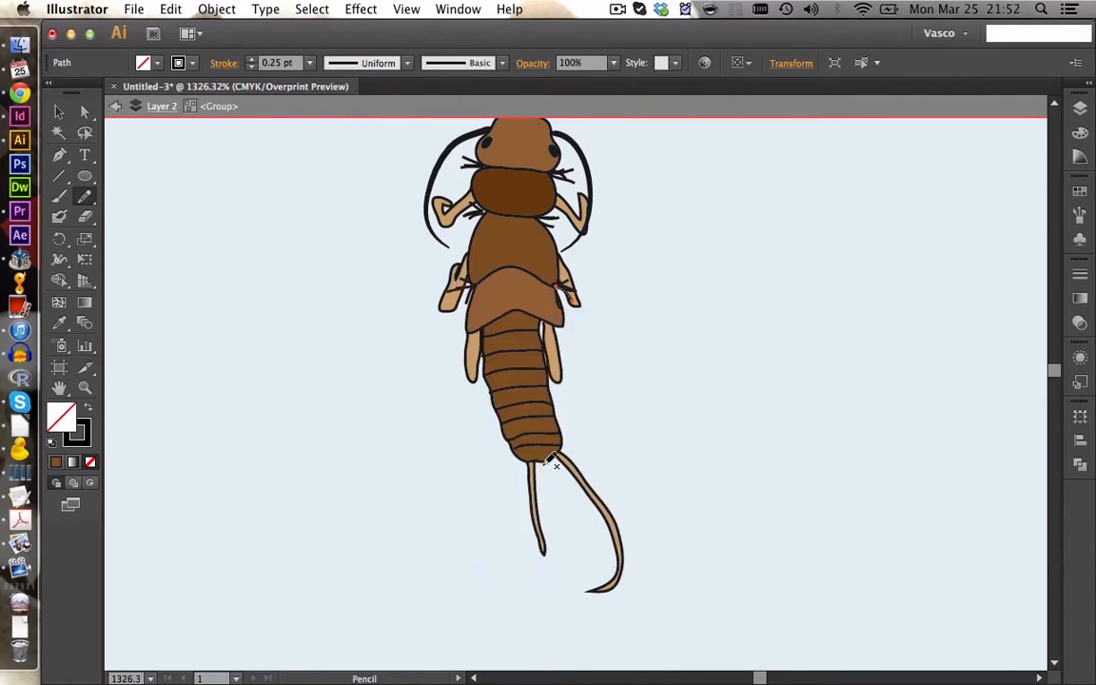
- Draw several short bristles at the abdomen's tip between the two tail filaments and leave isolation mode
{"action": "mouse_move", "coordinate": [541, 481]}
{"action": "left_mouse_down"}
{"action": "mouse_move", "coordinate": [541, 461]}
{"action": "mouse_move", "coordinate": [562, 479]}
{"action": "mouse_move", "coordinate": [530, 484]}
{"action": "mouse_move", "coordinate": [546, 459]}
{"action": "left_mouse_up"}
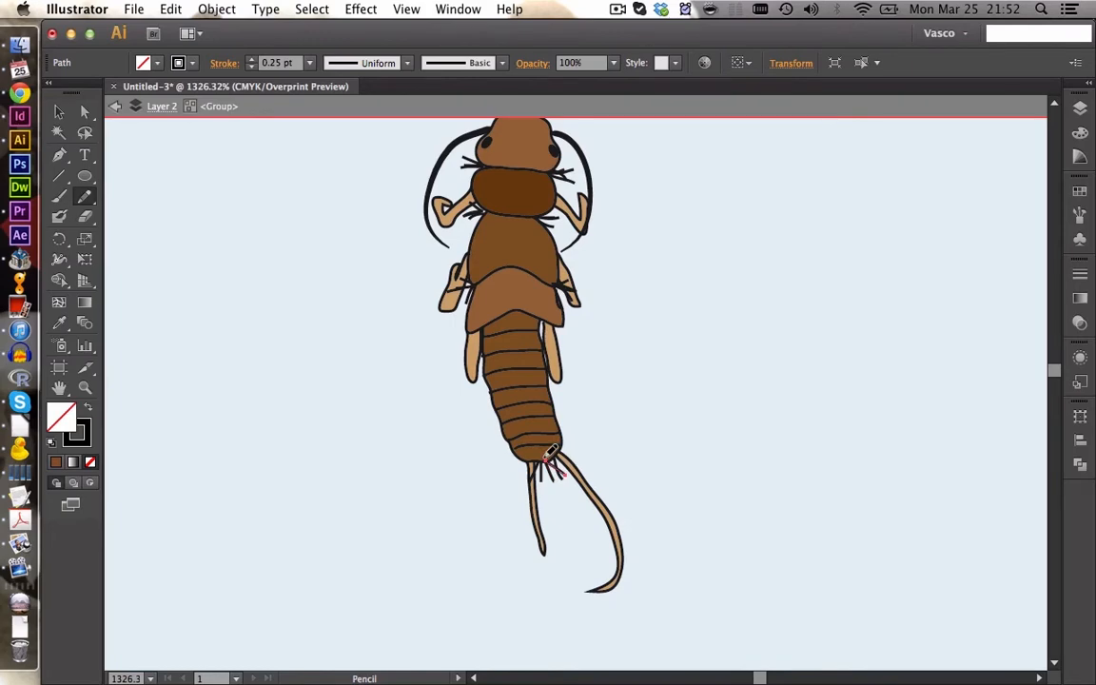
{"action": "key", "text": "Escape"}
{"action": "key", "text": "v"}
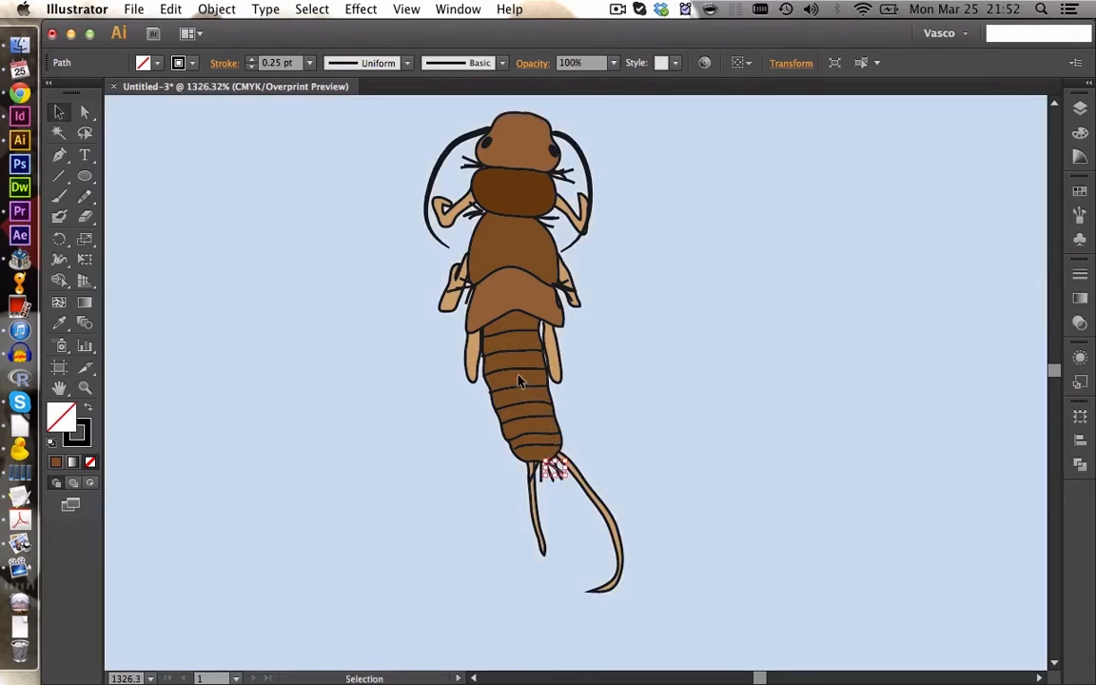
- Move the whole insect group slightly down and to the left, then deselect it
{"action": "left_click", "coordinate": [516, 340]}
{"action": "left_click_drag", "start_coordinate": [515, 310], "coordinate": [496, 333]}
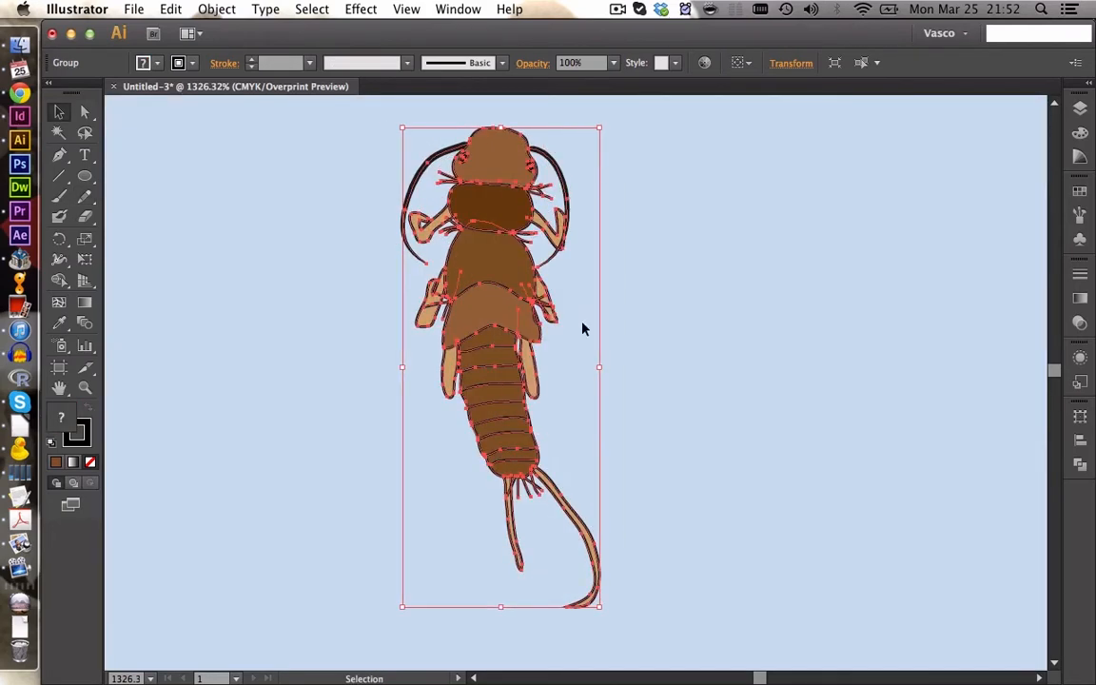
{"action": "left_click", "coordinate": [603, 326]}
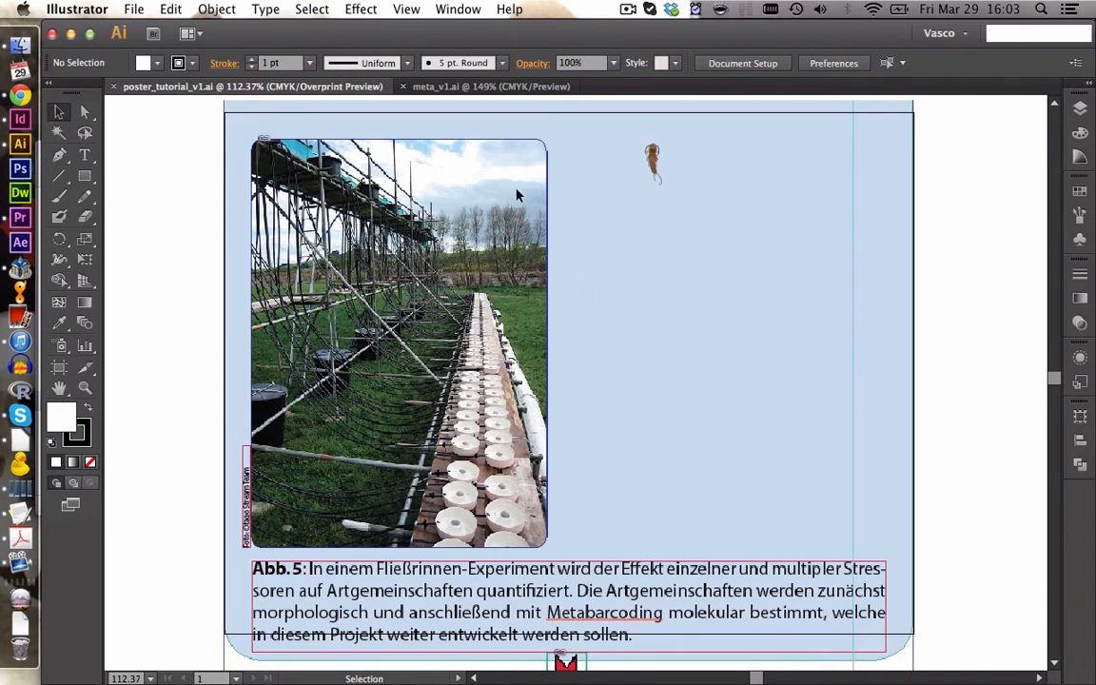
- In meta_v1.ai, copy the net and the group of aquatic animals above the word Beprobung
{"action": "left_click", "coordinate": [438, 87]}
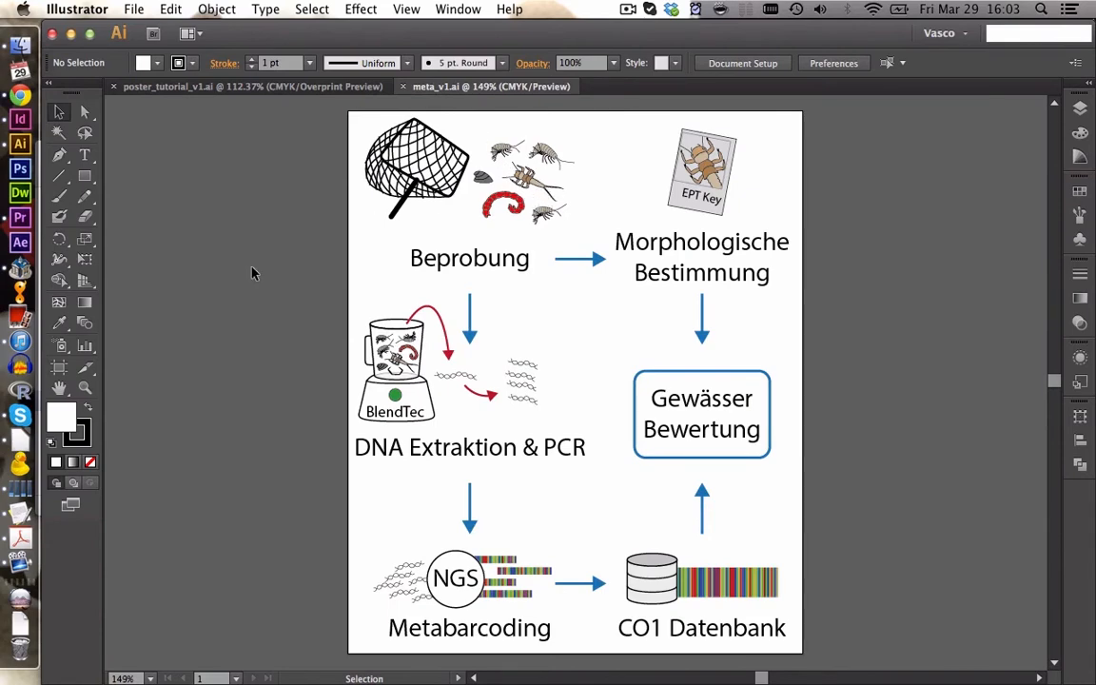
{"action": "left_click", "coordinate": [85, 388]}
{"action": "left_click_drag", "start_coordinate": [310, 102], "coordinate": [559, 239]}
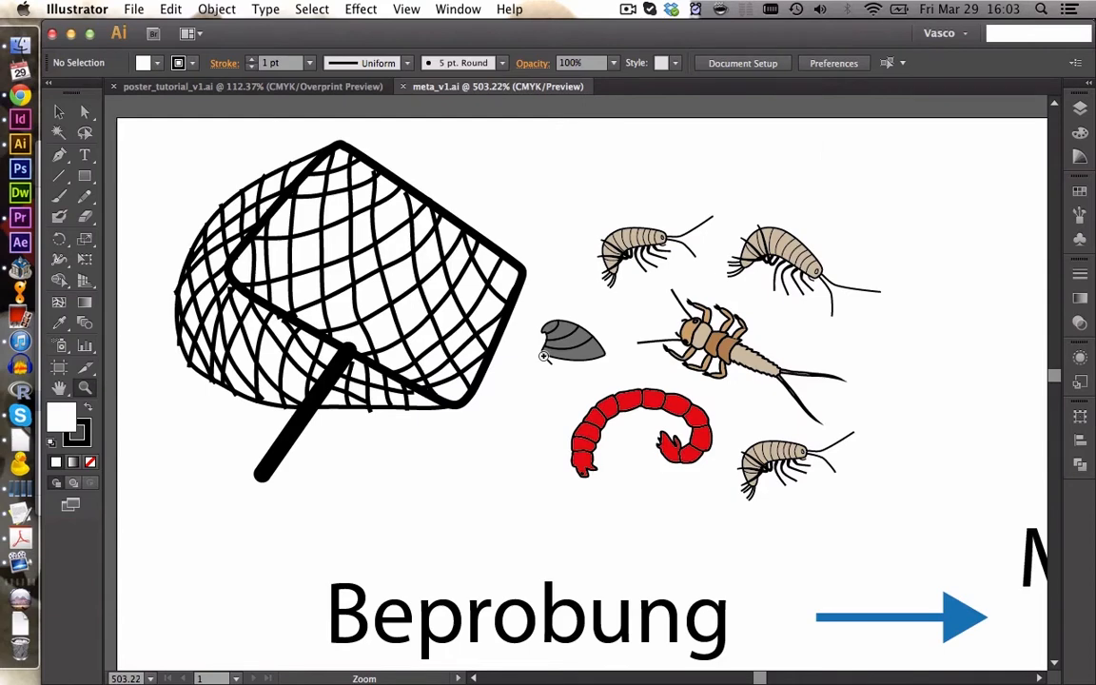
{"action": "key", "text": "v"}
{"action": "left_click_drag", "start_coordinate": [164, 142], "coordinate": [880, 550]}
{"action": "key", "text": "super+c"}
- Paste the net and animals into poster_tutorial_v1.ai and place them below the small insect, beside the photo
{"action": "left_click", "coordinate": [291, 88]}
{"action": "key", "text": "super+v"}
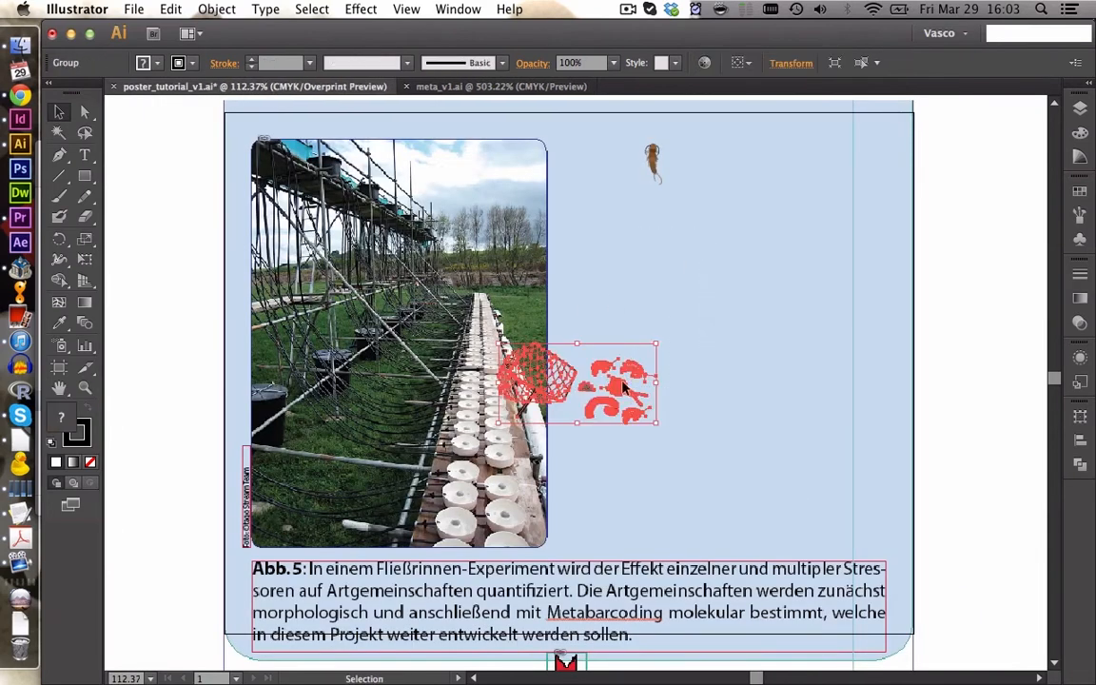
{"action": "left_click_drag", "start_coordinate": [620, 394], "coordinate": [697, 243]}
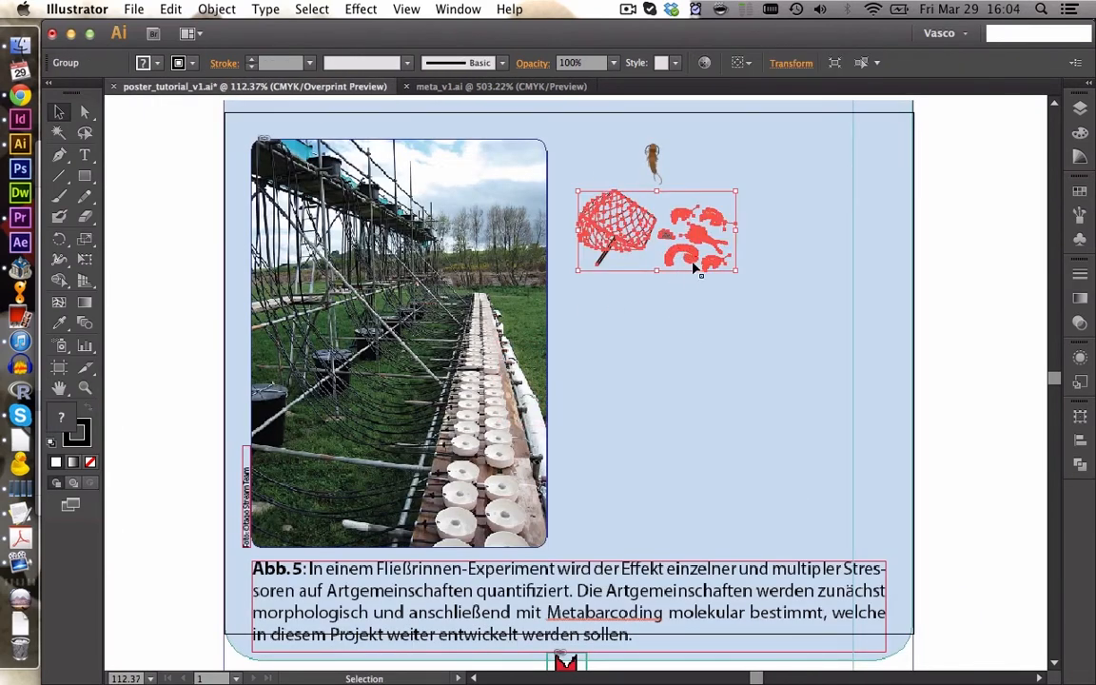
- Ungroup the pasted net and animals and check that single animals can be selected
{"action": "right_click", "coordinate": [692, 263]}
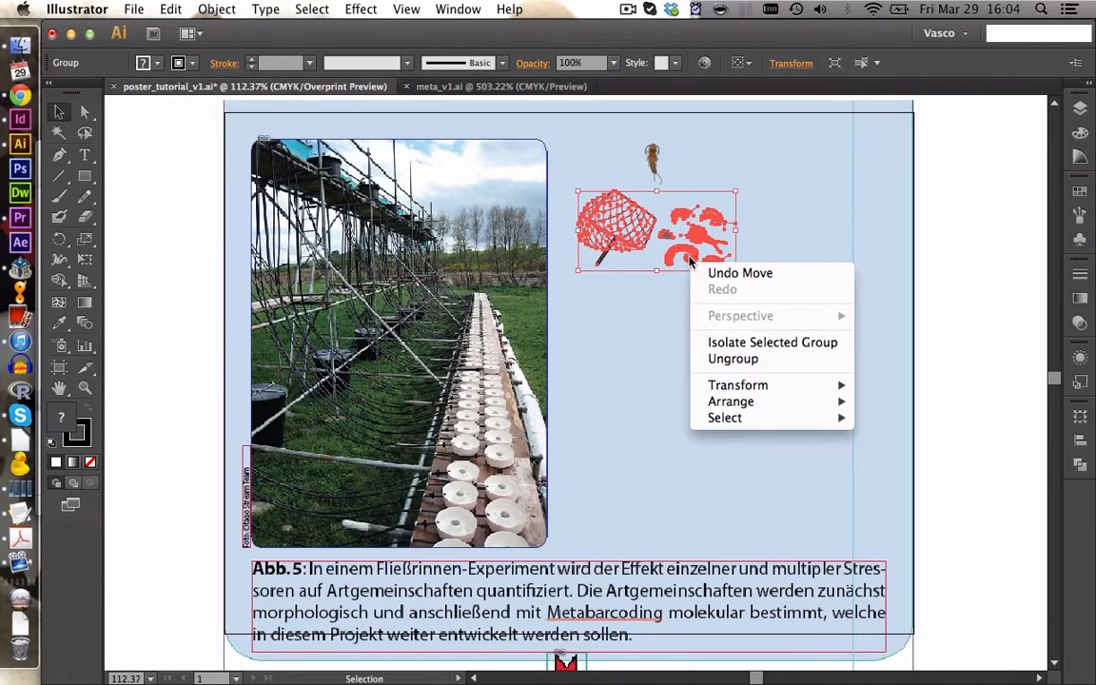
{"action": "left_click", "coordinate": [712, 360]}
{"action": "left_click", "coordinate": [699, 278]}
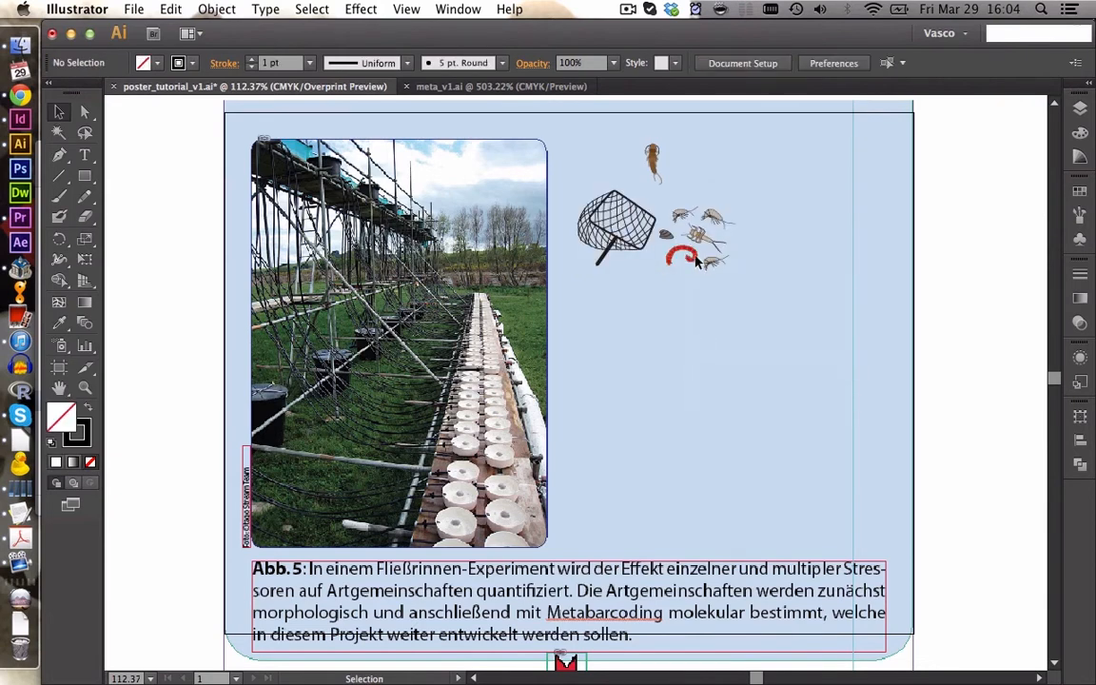
{"action": "left_click", "coordinate": [697, 262]}
{"action": "left_click", "coordinate": [705, 240]}
{"action": "left_click", "coordinate": [687, 216]}
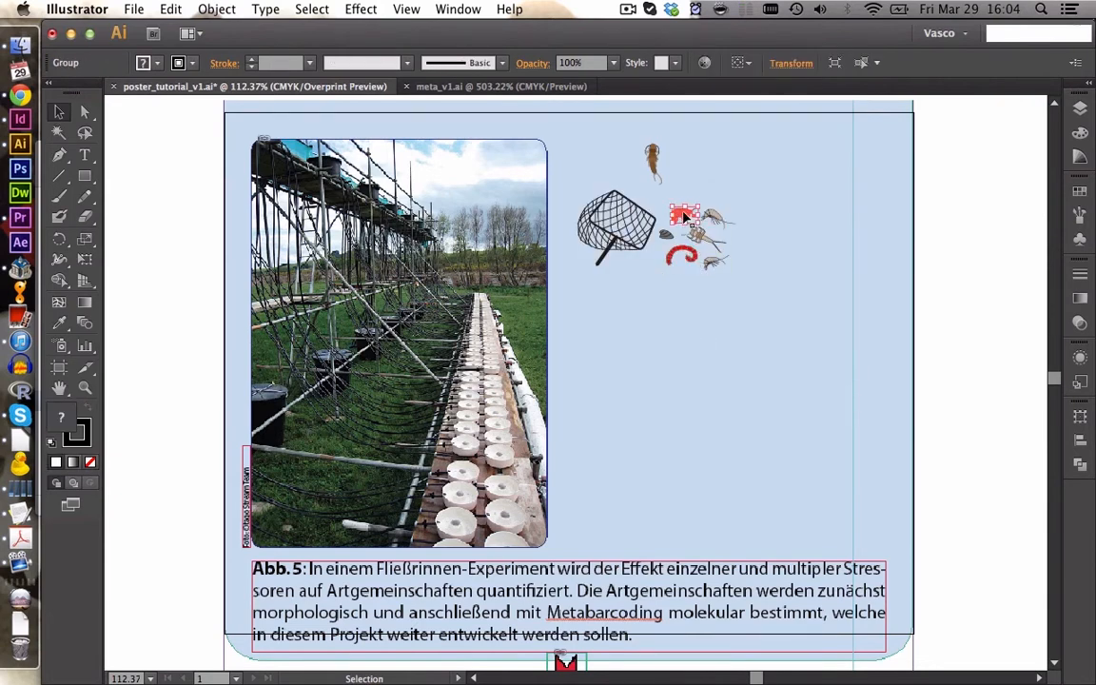
{"action": "left_click", "coordinate": [650, 331]}
- Draw a closed, tilted four-cornered net frame with curved corners in the empty area above the shrimps using the Pen tool, and refine its upper corner
{"action": "key", "text": "z"}
{"action": "left_click_drag", "start_coordinate": [582, 125], "coordinate": [802, 327]}
{"action": "key", "text": "v"}
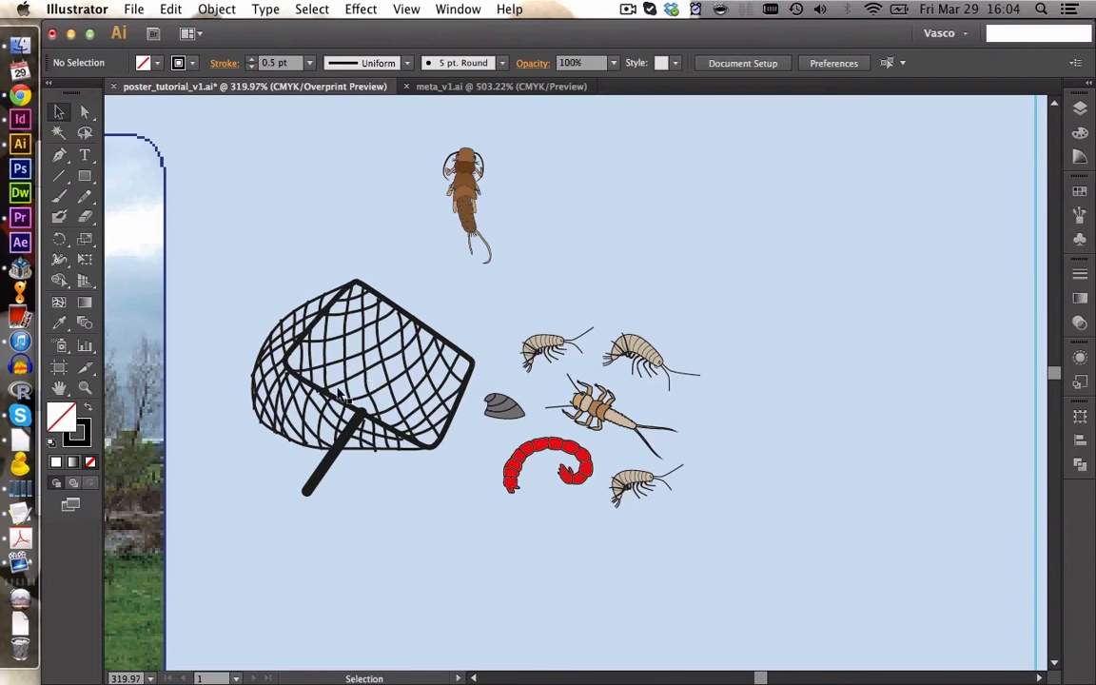
{"action": "left_click", "coordinate": [85, 388]}
{"action": "left_click", "coordinate": [619, 272]}
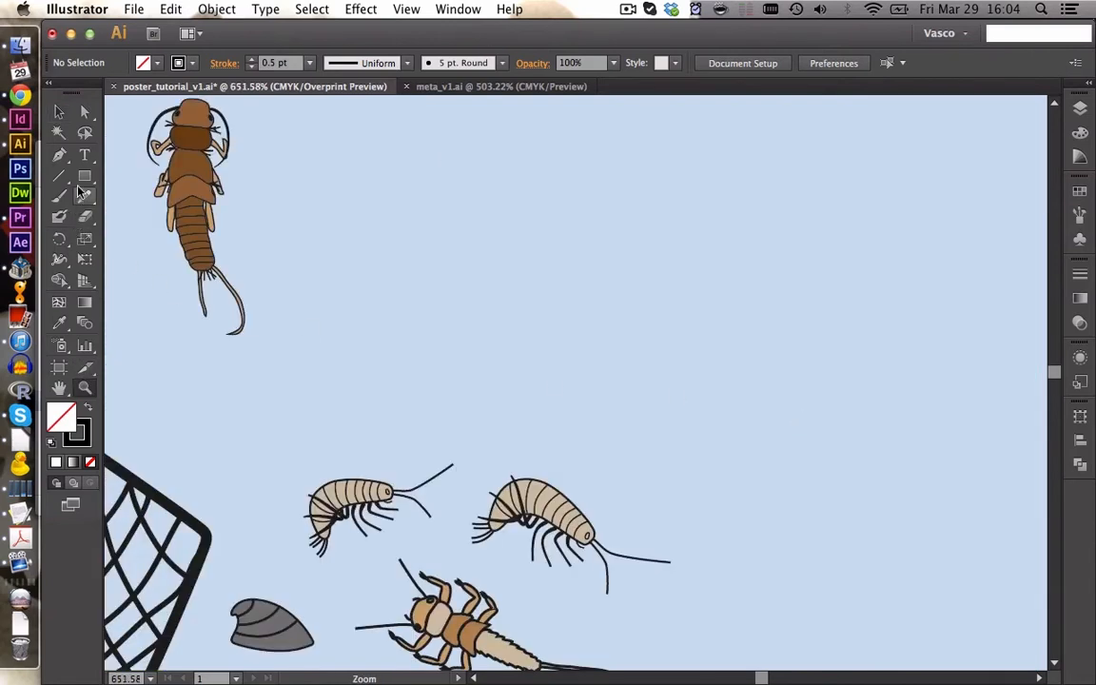
{"action": "left_click", "coordinate": [59, 155]}
{"action": "left_click_drag", "start_coordinate": [62, 159], "coordinate": [88, 150]}
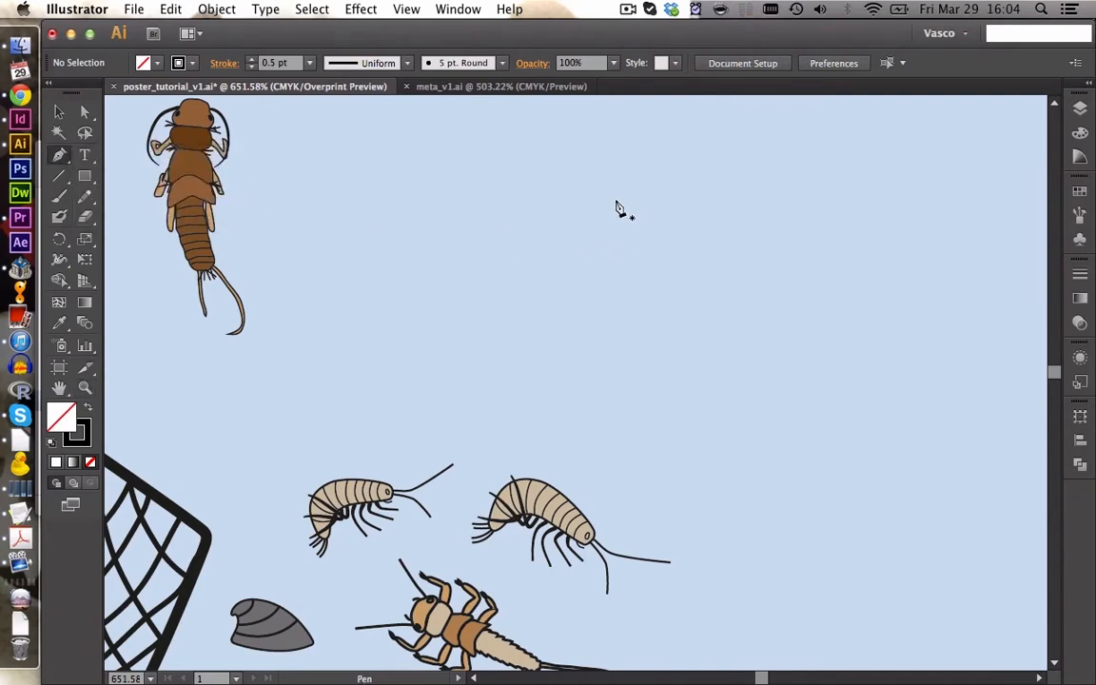
{"action": "left_click_drag", "start_coordinate": [612, 193], "coordinate": [642, 201]}
{"action": "left_click_drag", "start_coordinate": [519, 304], "coordinate": [517, 330]}
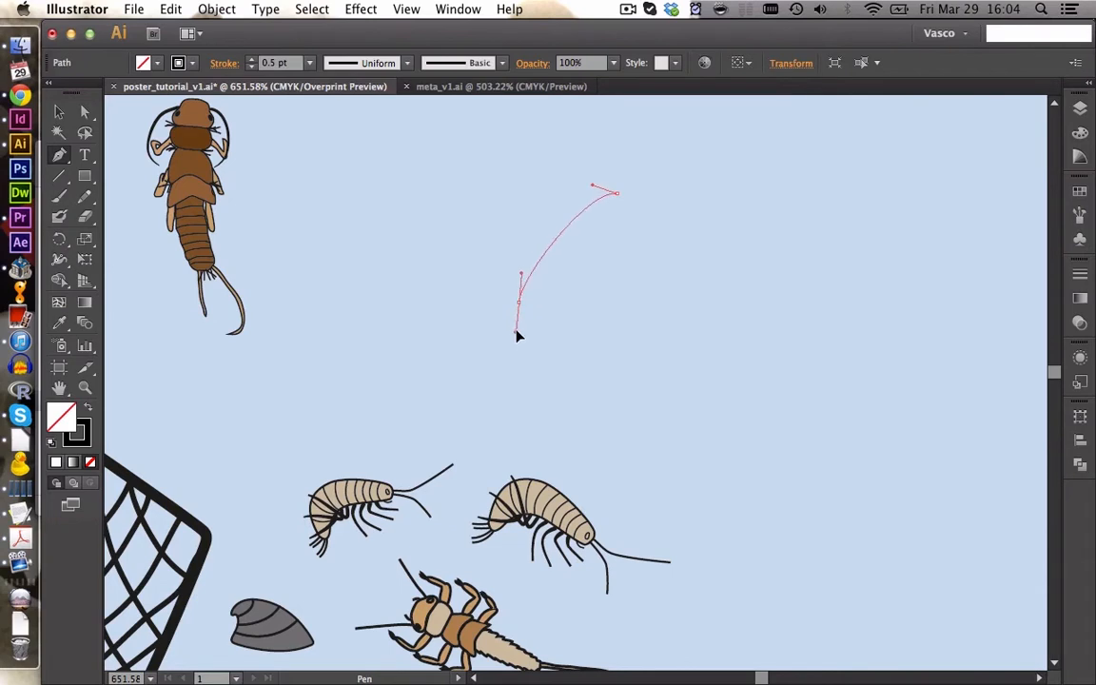
{"action": "left_click_drag", "start_coordinate": [697, 418], "coordinate": [723, 409]}
{"action": "left_click_drag", "start_coordinate": [792, 275], "coordinate": [782, 253]}
{"action": "left_click_drag", "start_coordinate": [600, 191], "coordinate": [600, 201]}
{"action": "left_click", "coordinate": [85, 111]}
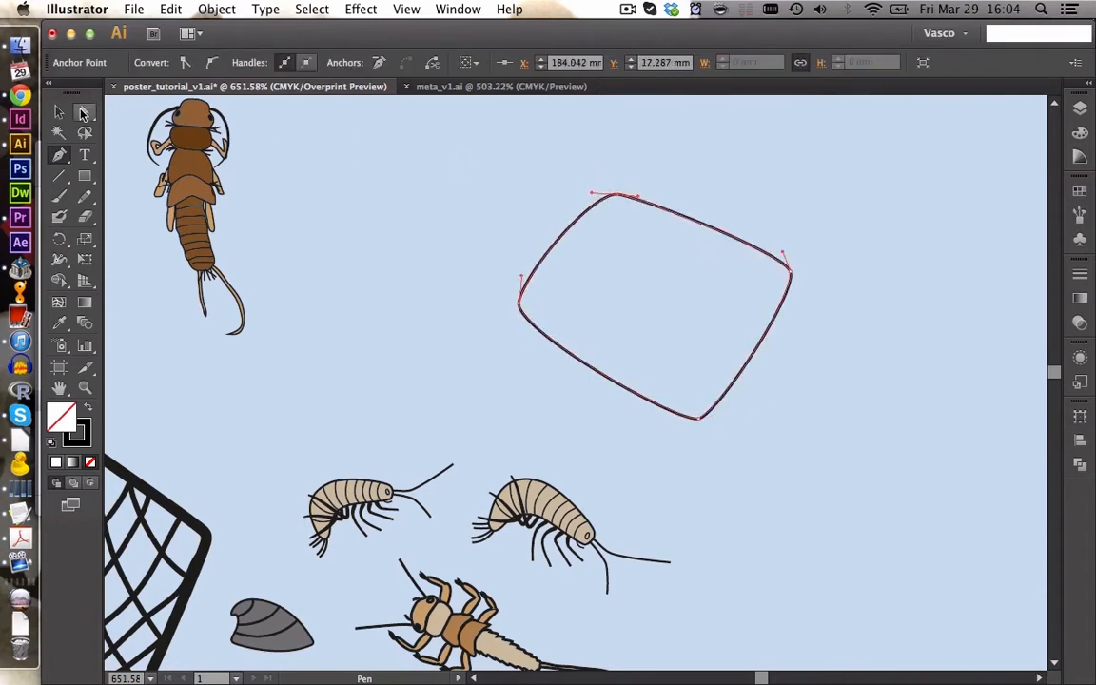
{"action": "left_click", "coordinate": [640, 244]}
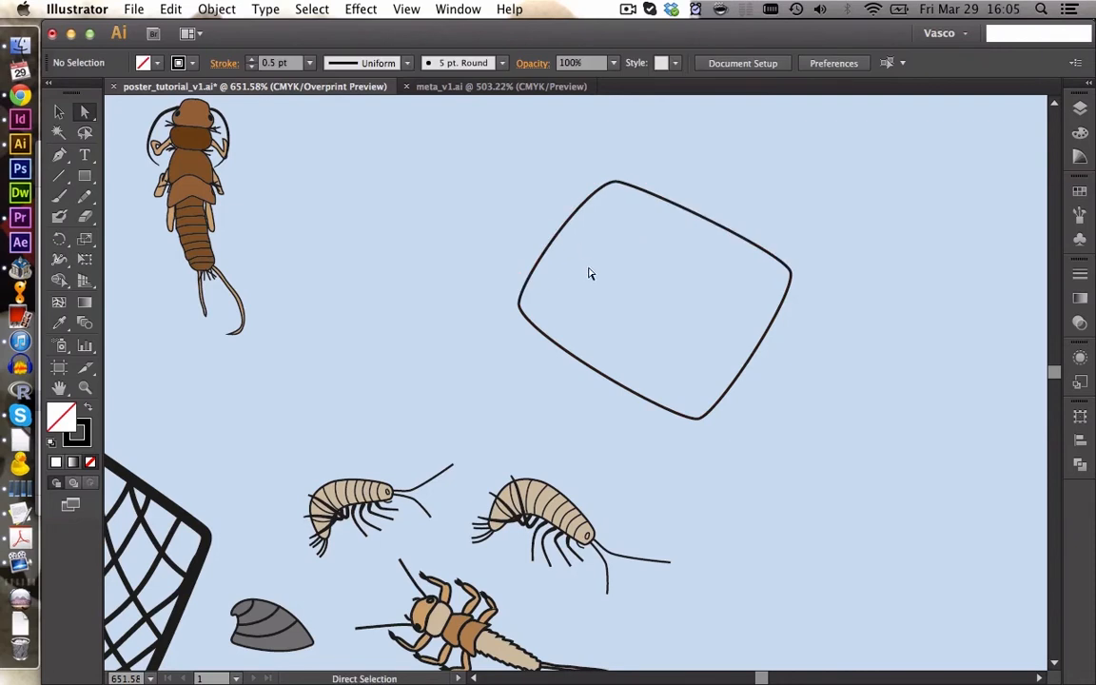
- Set the new net frame's stroke weight to 2 pt and deselect it
{"action": "key", "text": "v"}
{"action": "left_click_drag", "start_coordinate": [506, 188], "coordinate": [761, 402]}
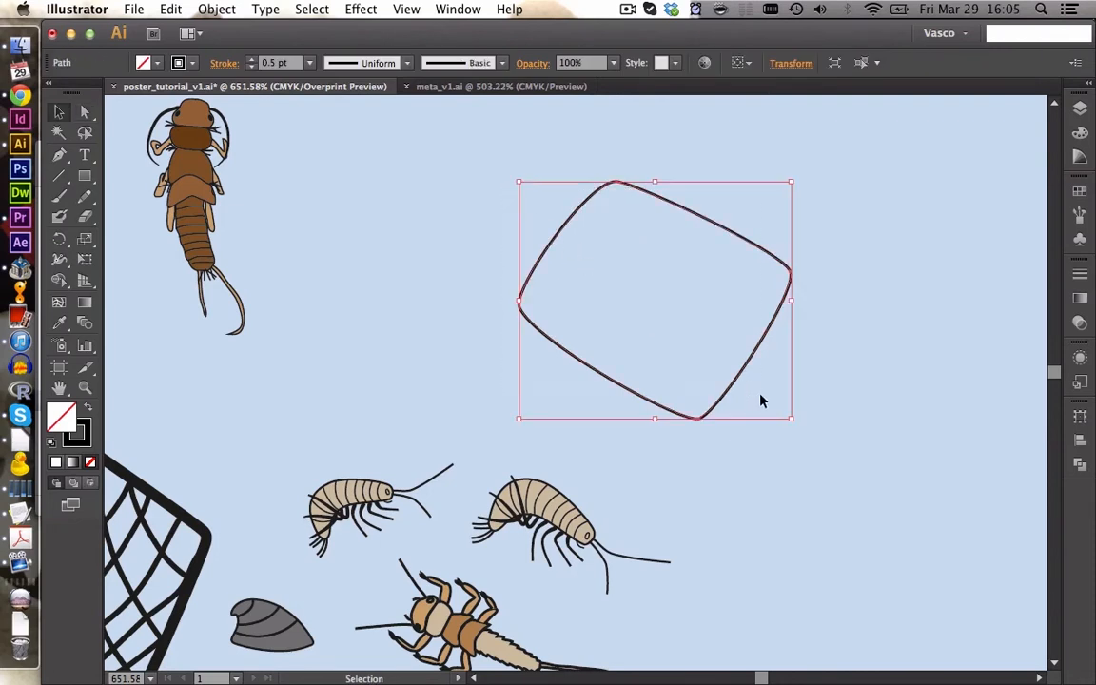
{"action": "left_click", "coordinate": [252, 59]}
{"action": "left_click", "coordinate": [252, 59]}
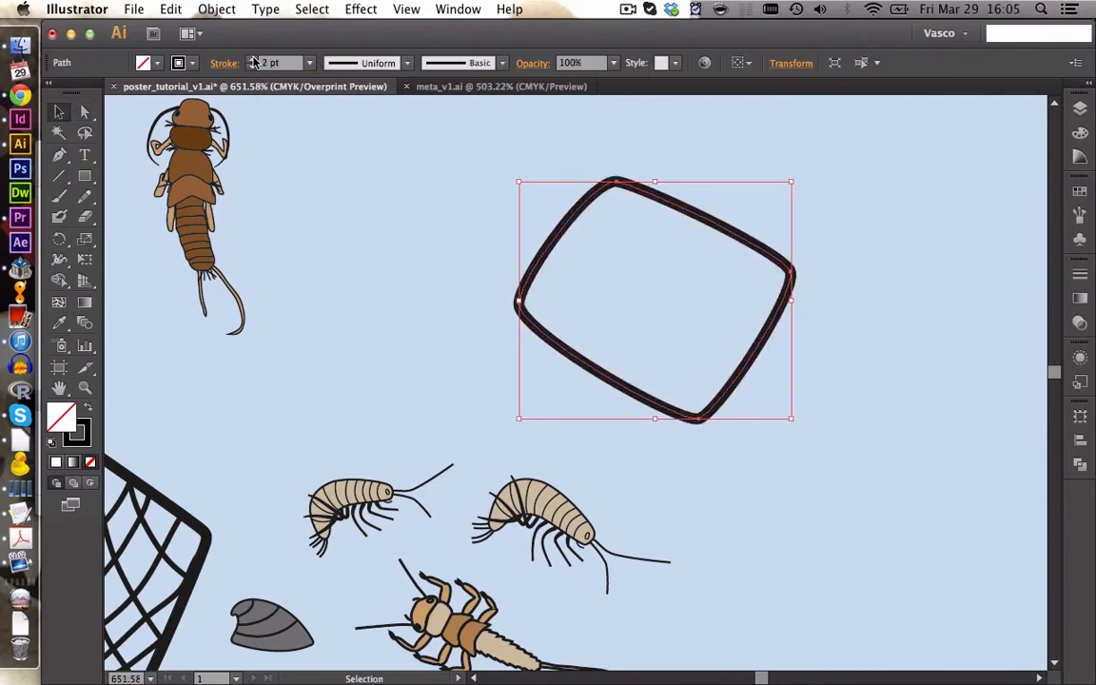
{"action": "left_click", "coordinate": [390, 246]}
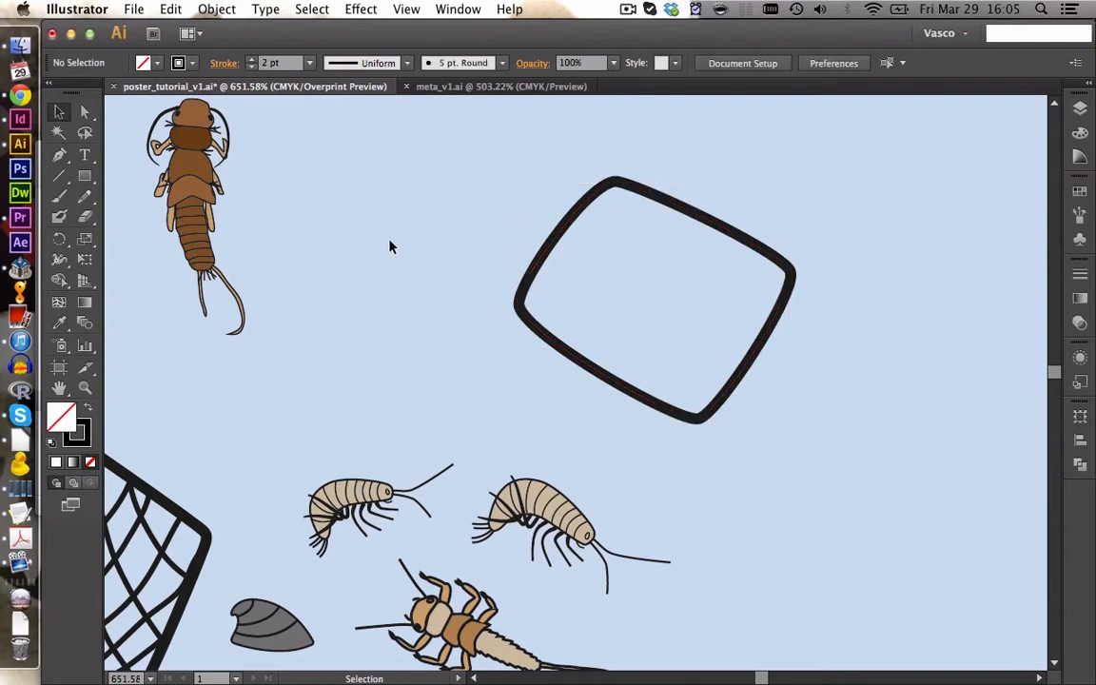
- Draw a straight, slanted handle line from the new net frame's lower edge toward the shrimp below, and deselect it
{"action": "left_click", "coordinate": [59, 176]}
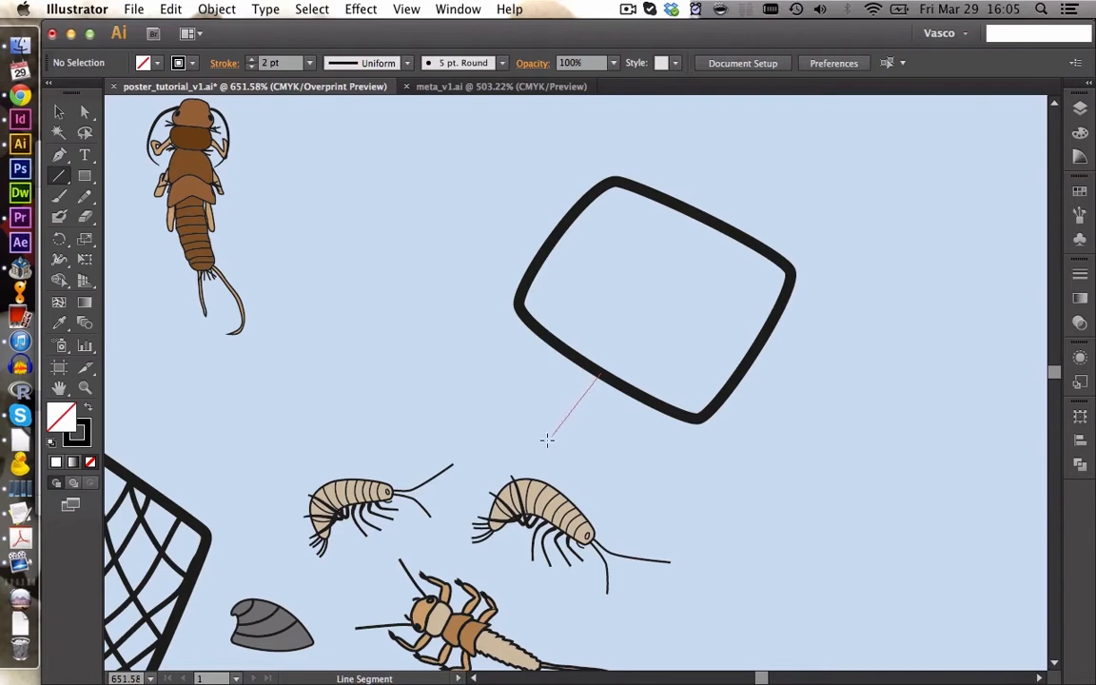
{"action": "left_click_drag", "start_coordinate": [547, 439], "coordinate": [530, 462]}
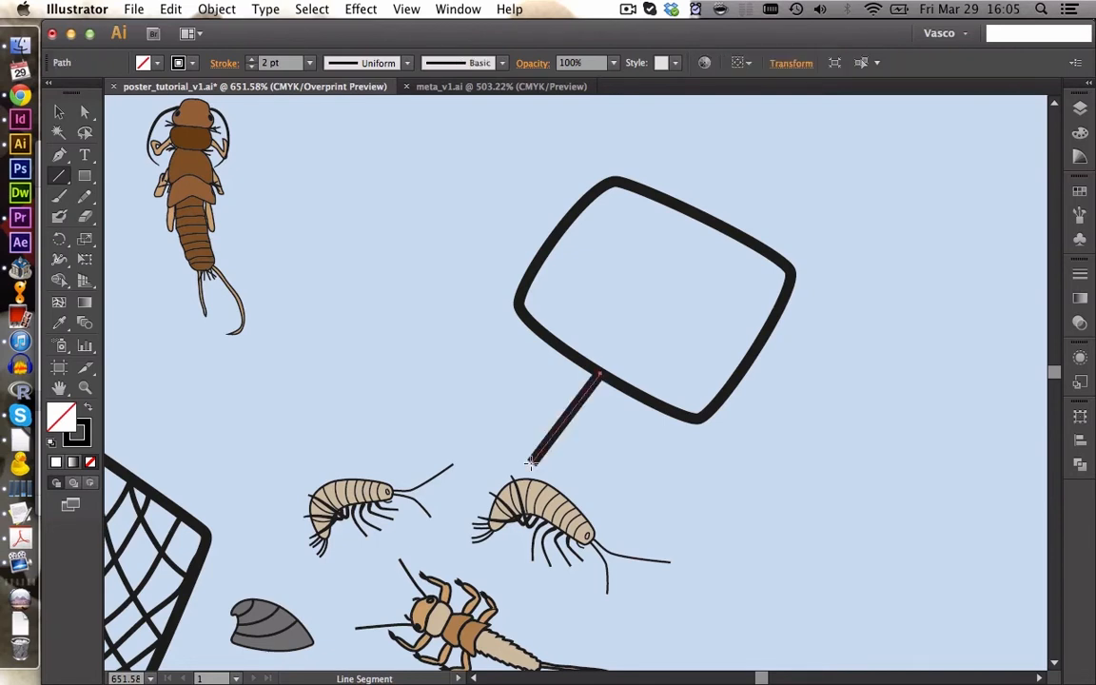
{"action": "key", "text": "v"}
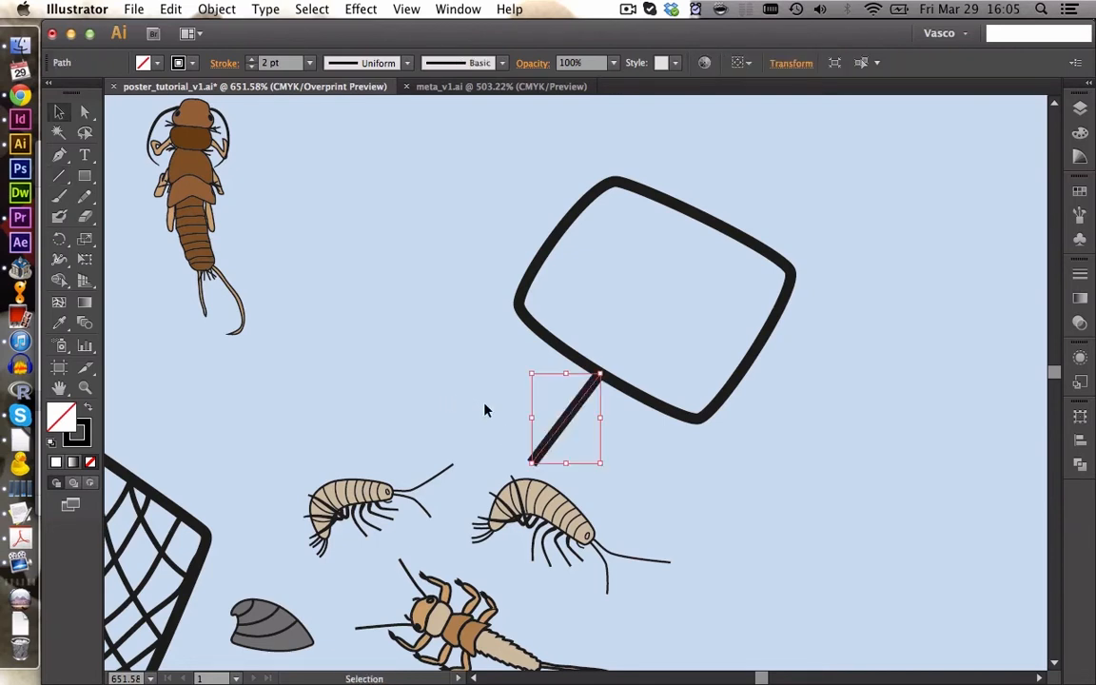
{"action": "left_click_drag", "start_coordinate": [504, 411], "coordinate": [573, 457]}
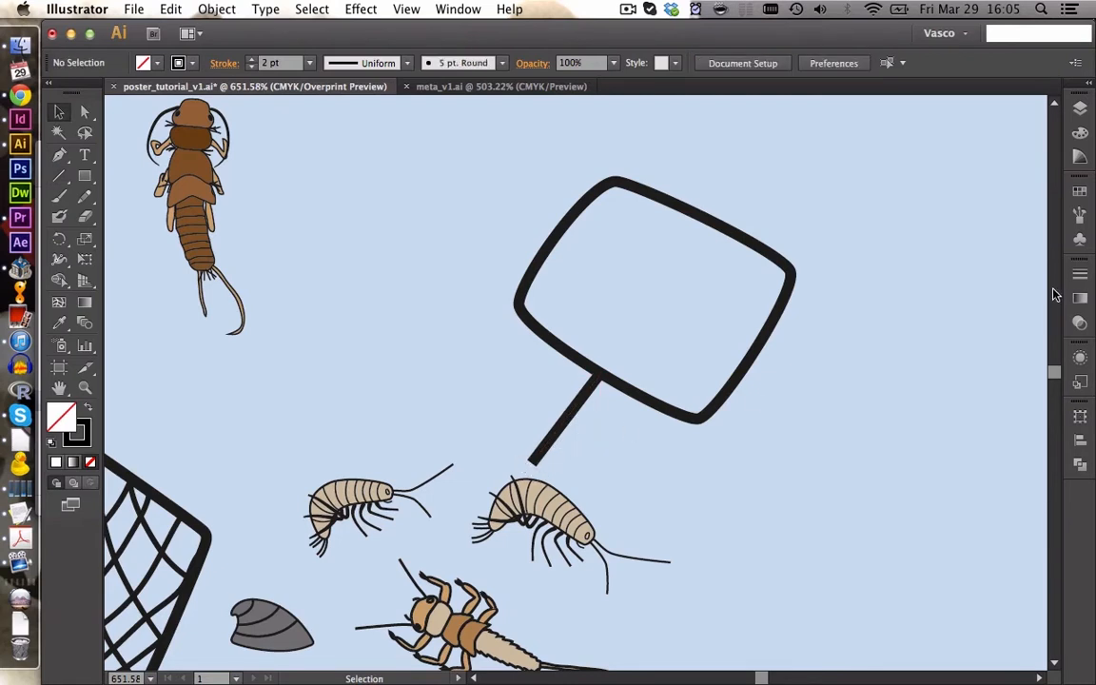
- Give the new net's handle line rounded end caps and deselect it
{"action": "left_click", "coordinate": [1080, 277]}
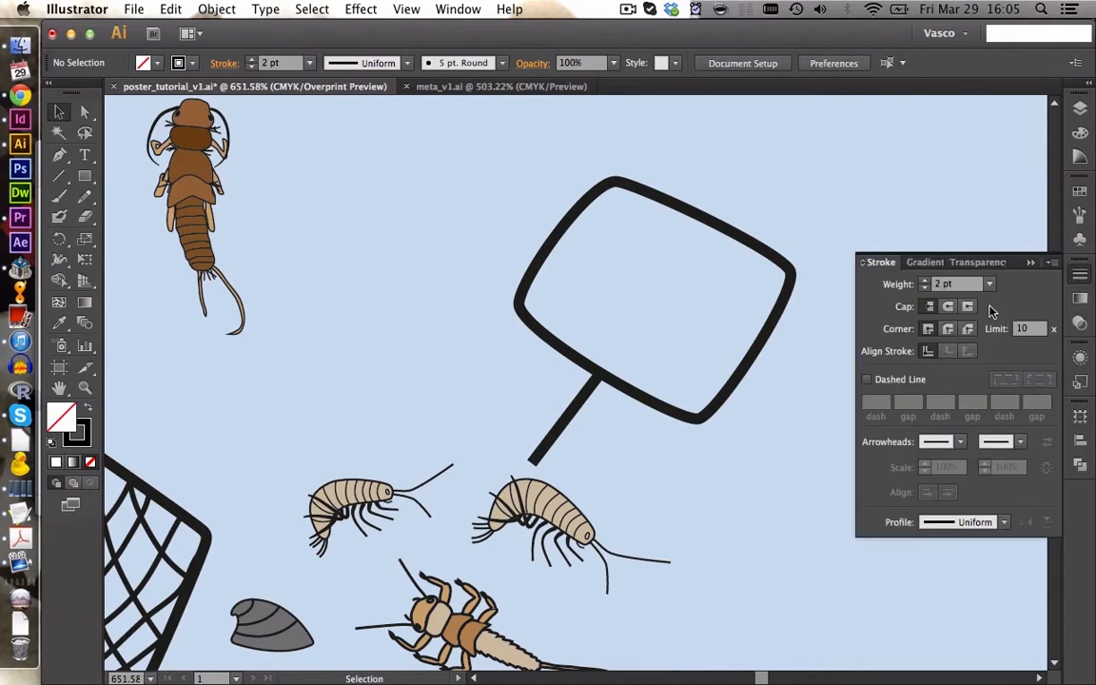
{"action": "left_click_drag", "start_coordinate": [511, 379], "coordinate": [604, 455]}
{"action": "left_click", "coordinate": [948, 308]}
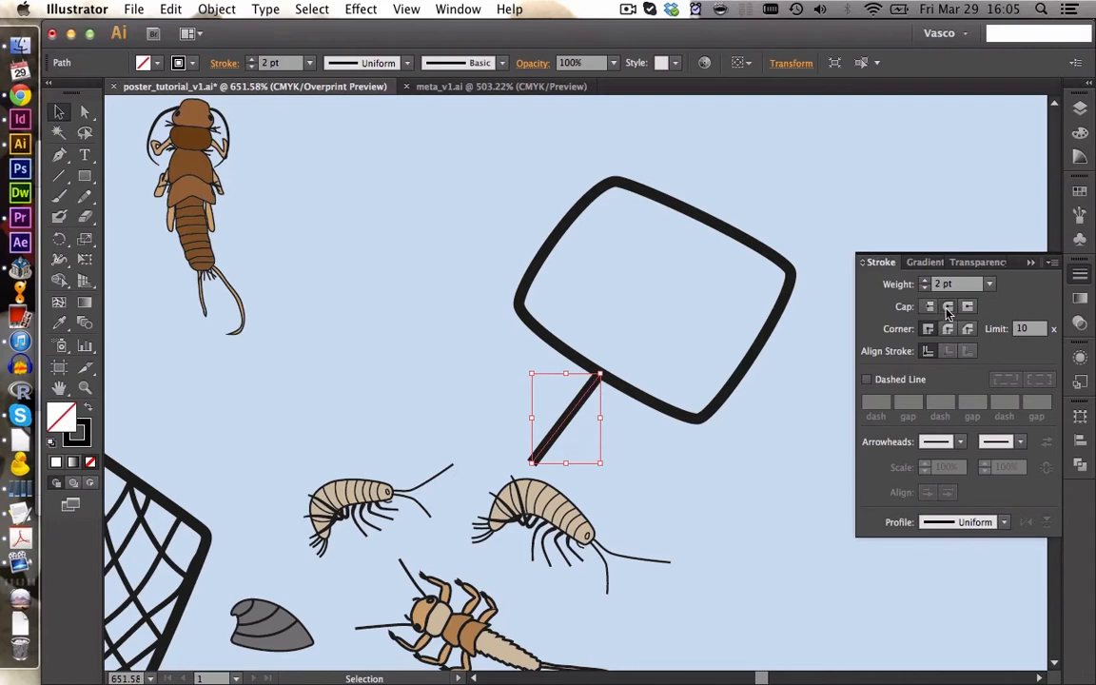
{"action": "left_click", "coordinate": [456, 391]}
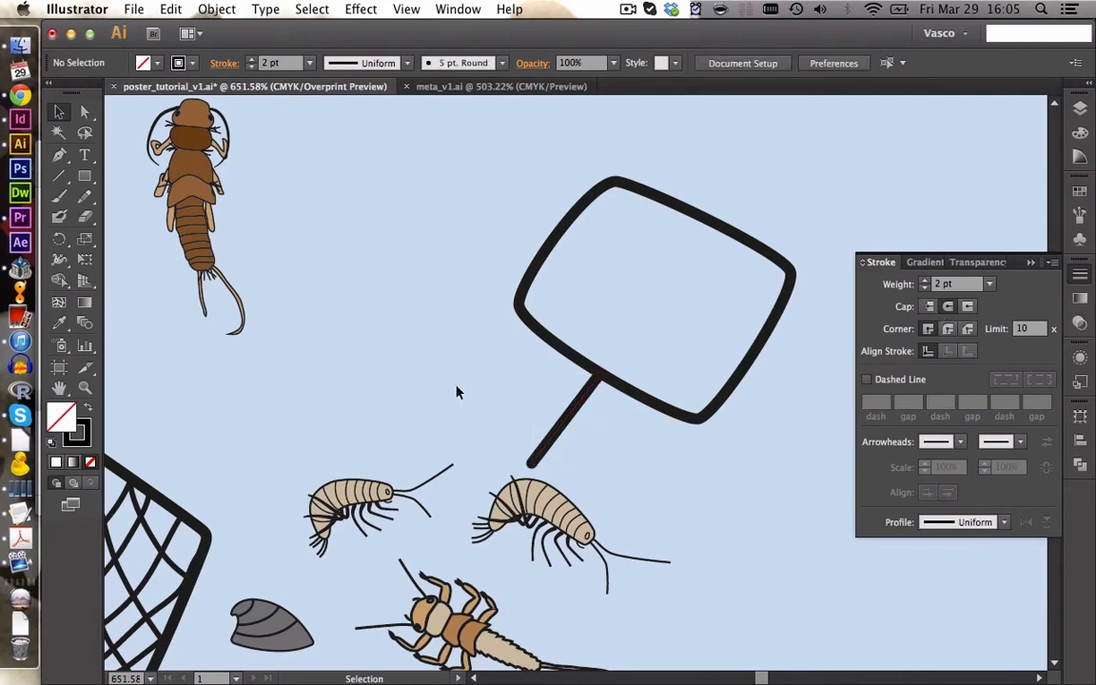
- Sketch two bulging net lines around the frame's handle side with the Pencil tool at a 0.5 pt stroke
{"action": "left_click", "coordinate": [85, 196]}
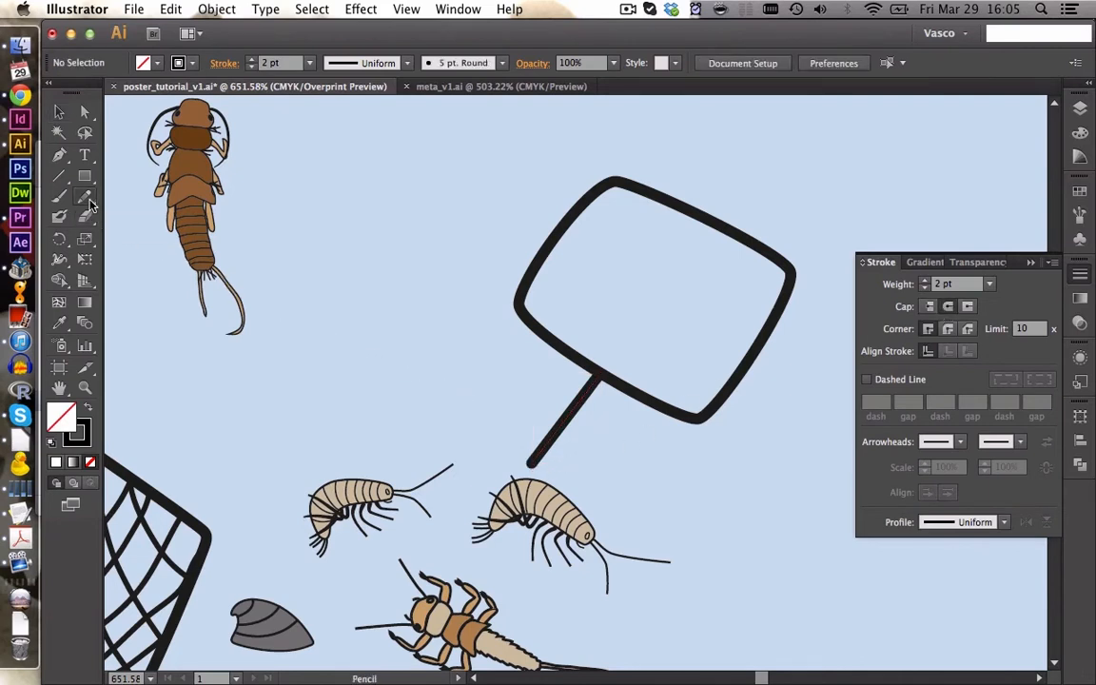
{"action": "left_click", "coordinate": [310, 63]}
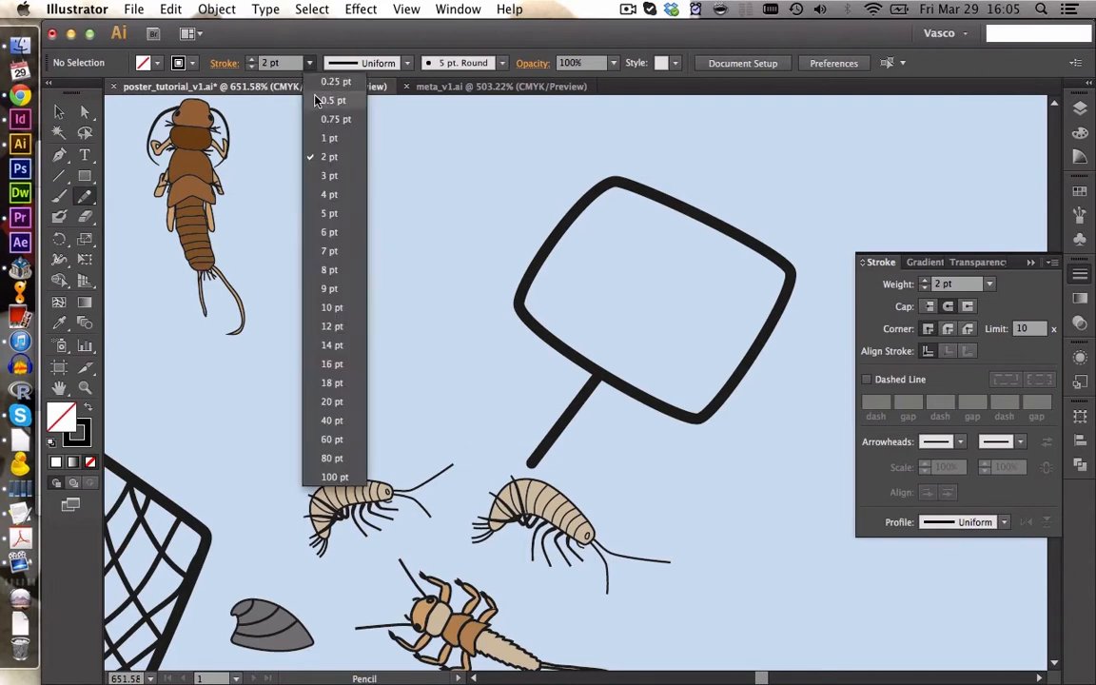
{"action": "left_click", "coordinate": [328, 95]}
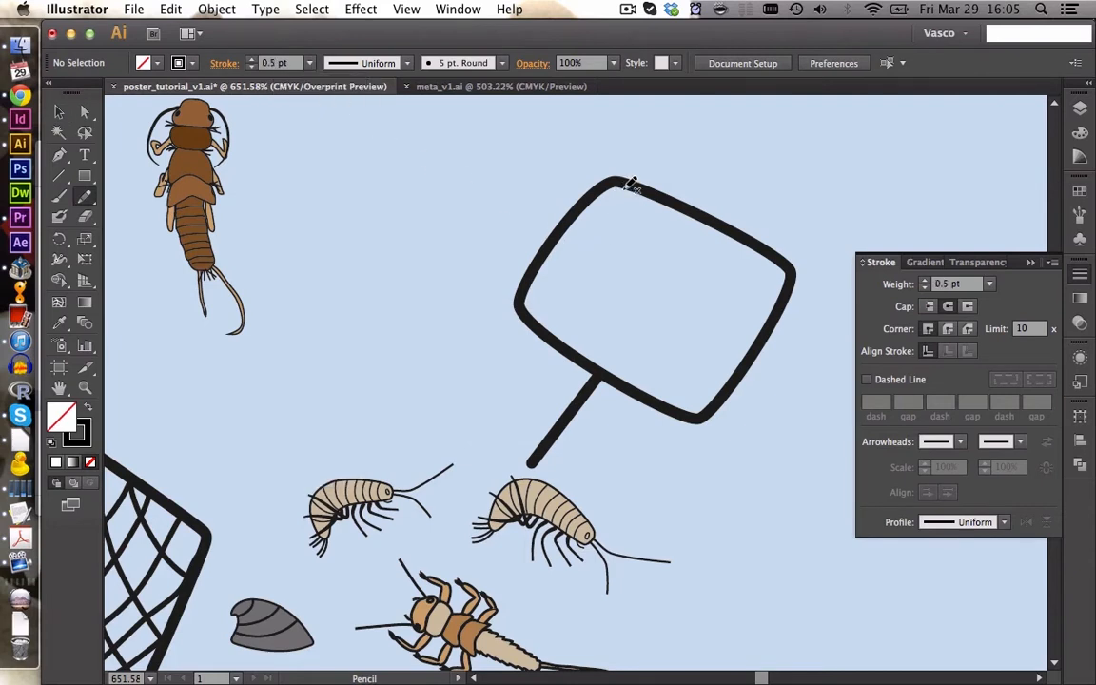
{"action": "mouse_move", "coordinate": [615, 179]}
{"action": "left_mouse_down"}
{"action": "mouse_move", "coordinate": [511, 229]}
{"action": "mouse_move", "coordinate": [475, 302]}
{"action": "mouse_move", "coordinate": [467, 388]}
{"action": "mouse_move", "coordinate": [517, 420]}
{"action": "mouse_move", "coordinate": [607, 442]}
{"action": "mouse_move", "coordinate": [696, 418]}
{"action": "left_mouse_up"}
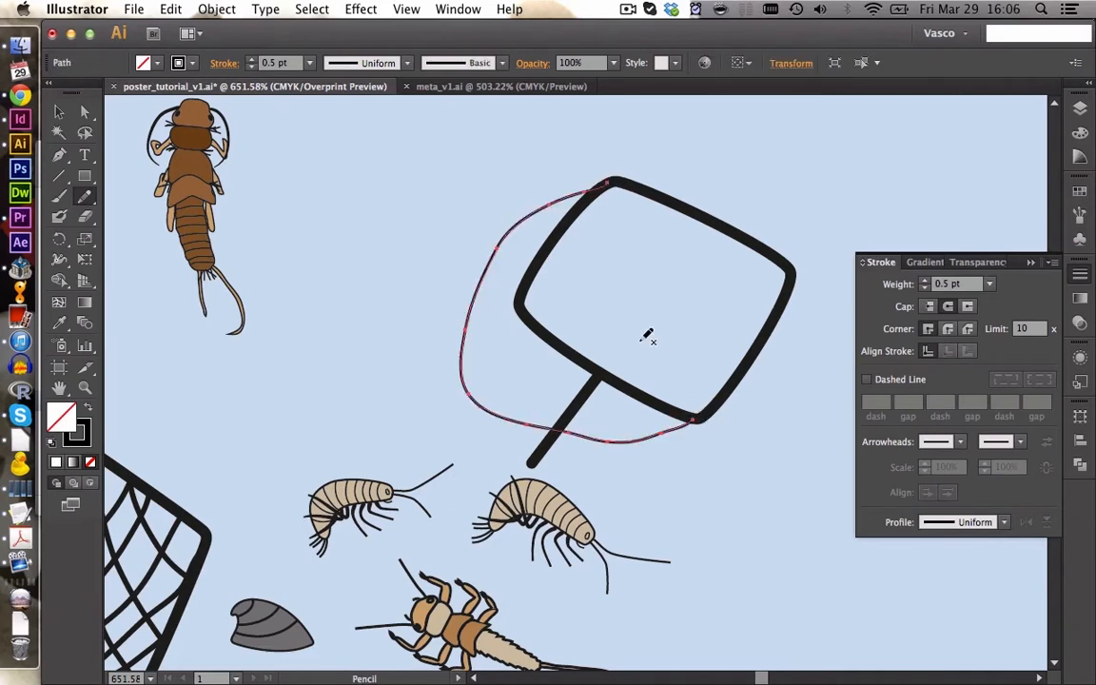
{"action": "mouse_move", "coordinate": [585, 197]}
{"action": "left_mouse_down"}
{"action": "mouse_move", "coordinate": [470, 274]}
{"action": "mouse_move", "coordinate": [480, 379]}
{"action": "mouse_move", "coordinate": [590, 423]}
{"action": "mouse_move", "coordinate": [692, 419]}
{"action": "left_mouse_up"}
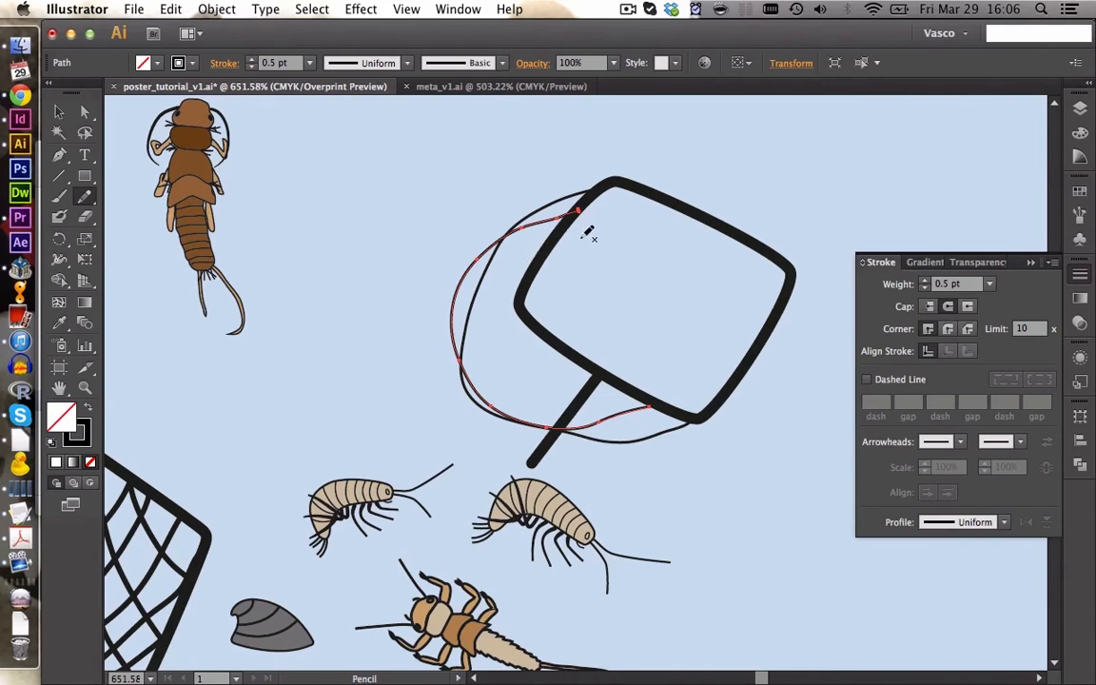
- Delete the newly drawn net, including its frame, pencil lines and handle
{"action": "key", "text": "v"}
{"action": "left_click_drag", "start_coordinate": [428, 167], "coordinate": [722, 374]}
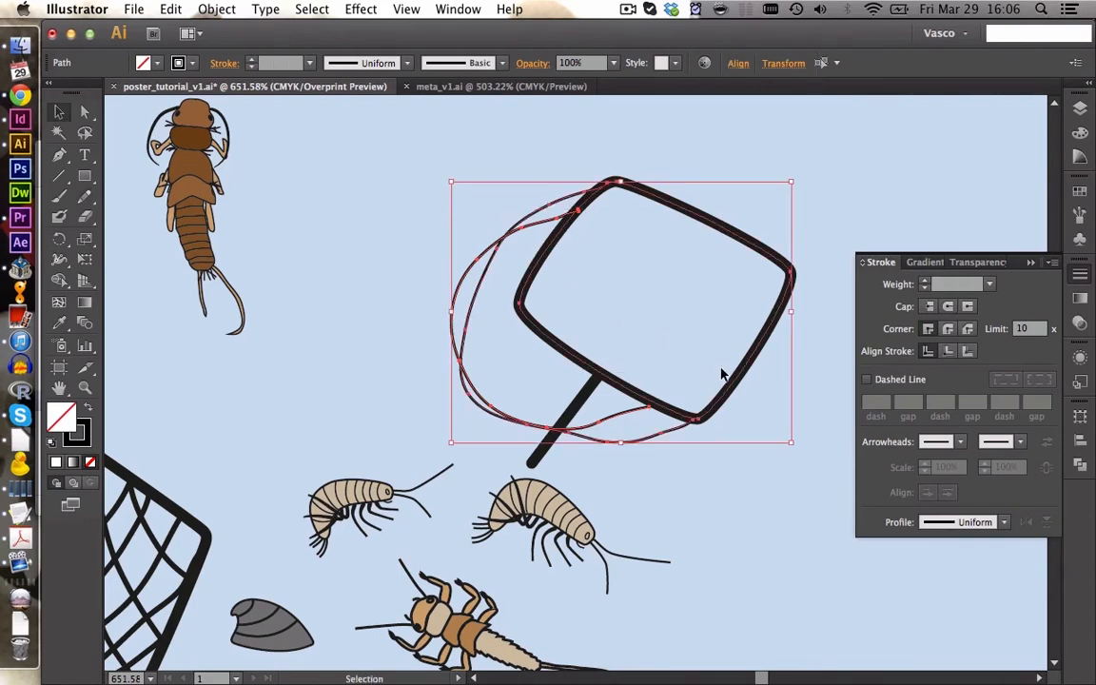
{"action": "key", "text": "Delete"}
{"action": "left_click", "coordinate": [585, 394]}
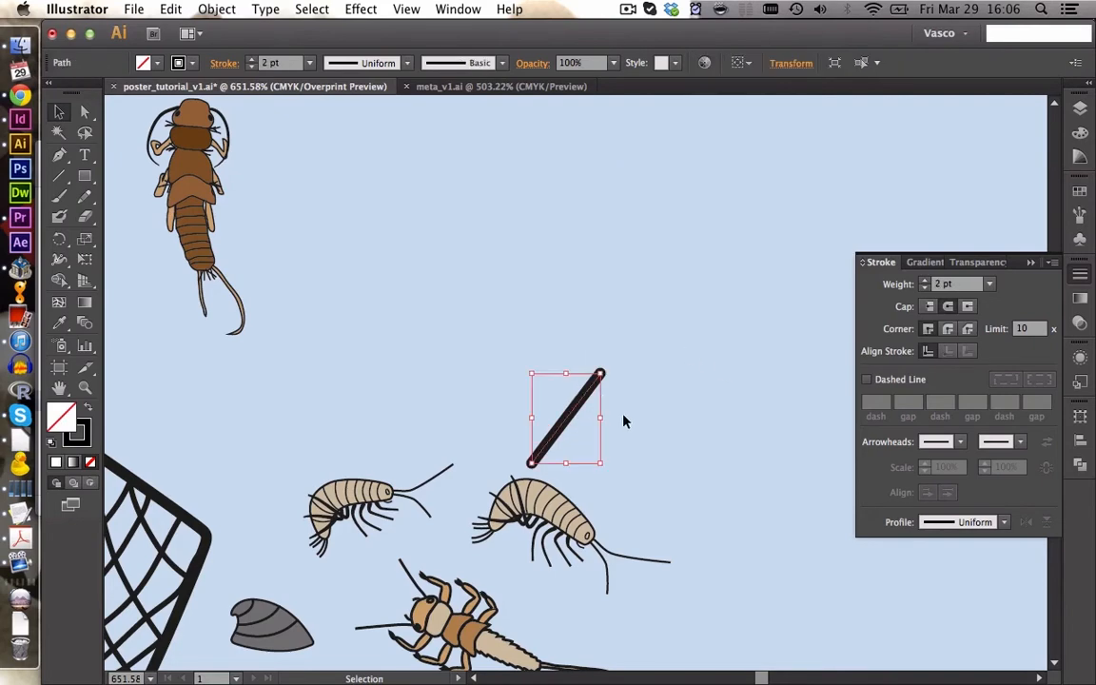
{"action": "key", "text": "Delete"}
- Replace the light-coloured insect among the animals with the detailed brown insect, rotated so that its head points toward the net
{"action": "left_click", "coordinate": [59, 112]}
{"action": "left_click", "coordinate": [635, 419]}
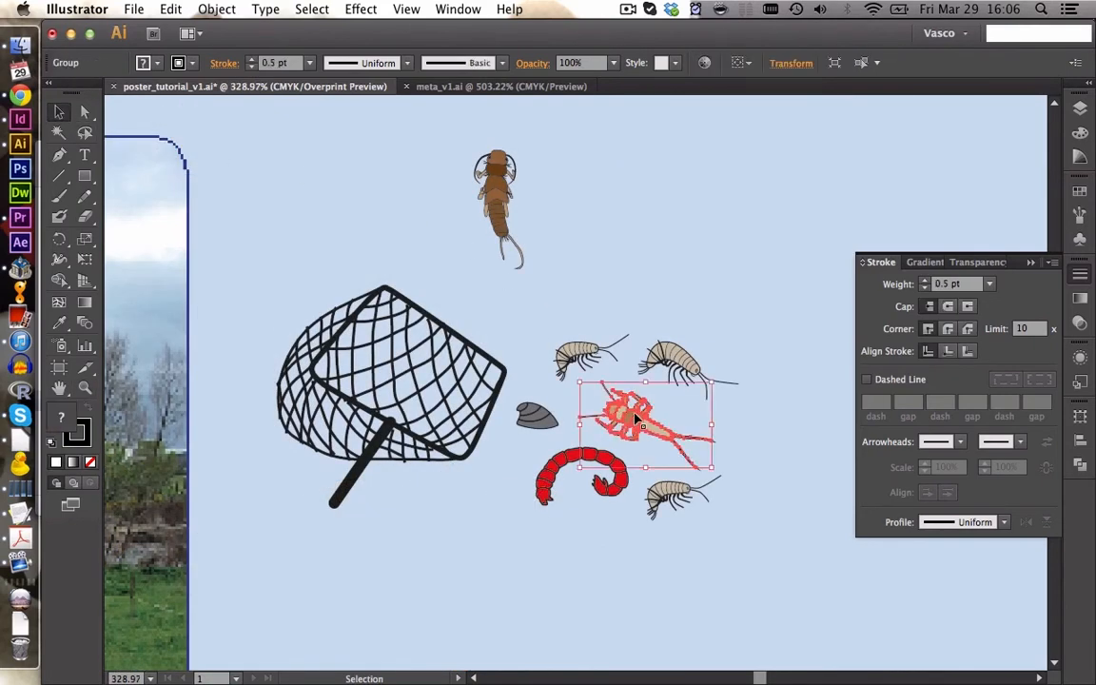
{"action": "key", "text": "Delete"}
{"action": "left_click", "coordinate": [497, 205]}
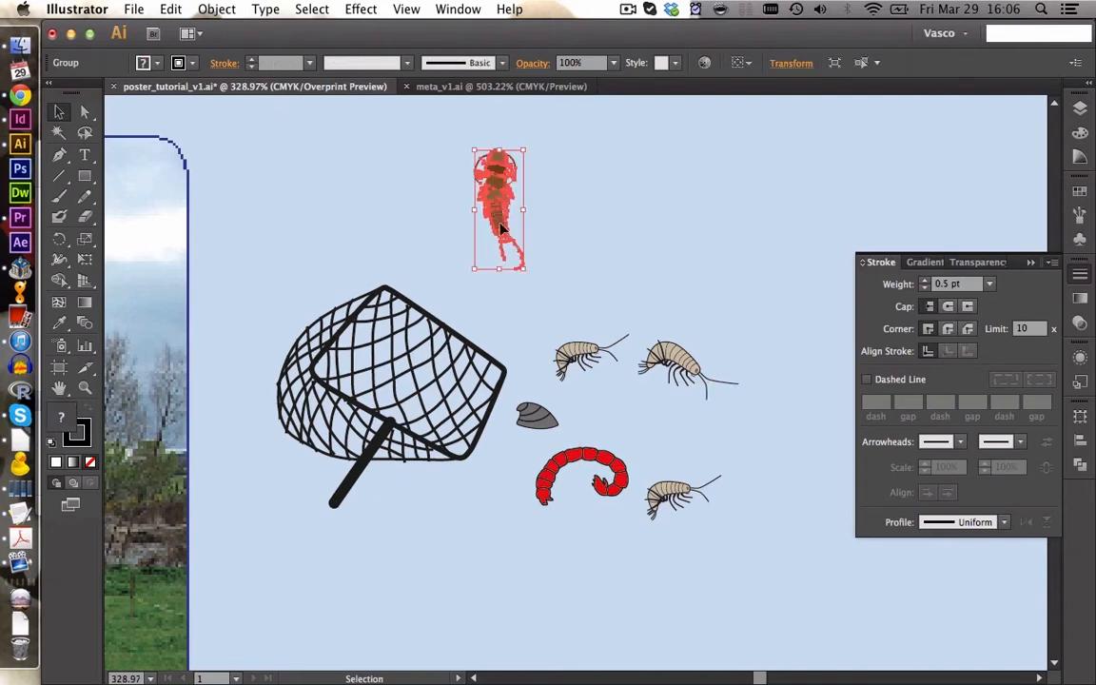
{"action": "left_click_drag", "start_coordinate": [516, 220], "coordinate": [641, 408]}
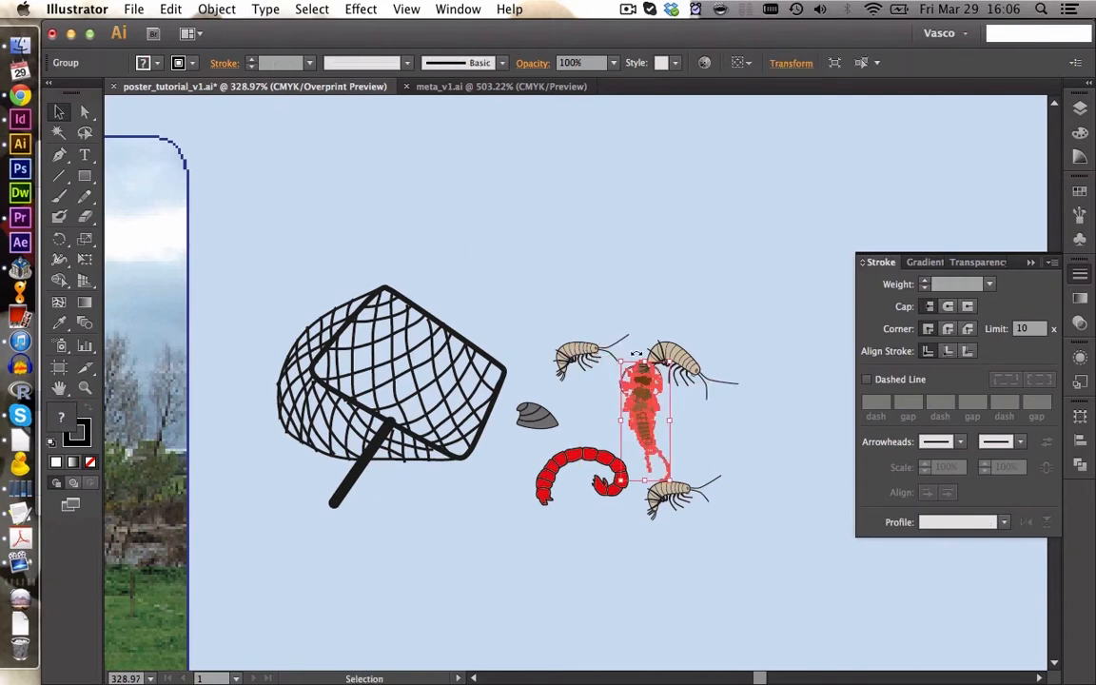
{"action": "left_click_drag", "start_coordinate": [615, 349], "coordinate": [619, 318]}
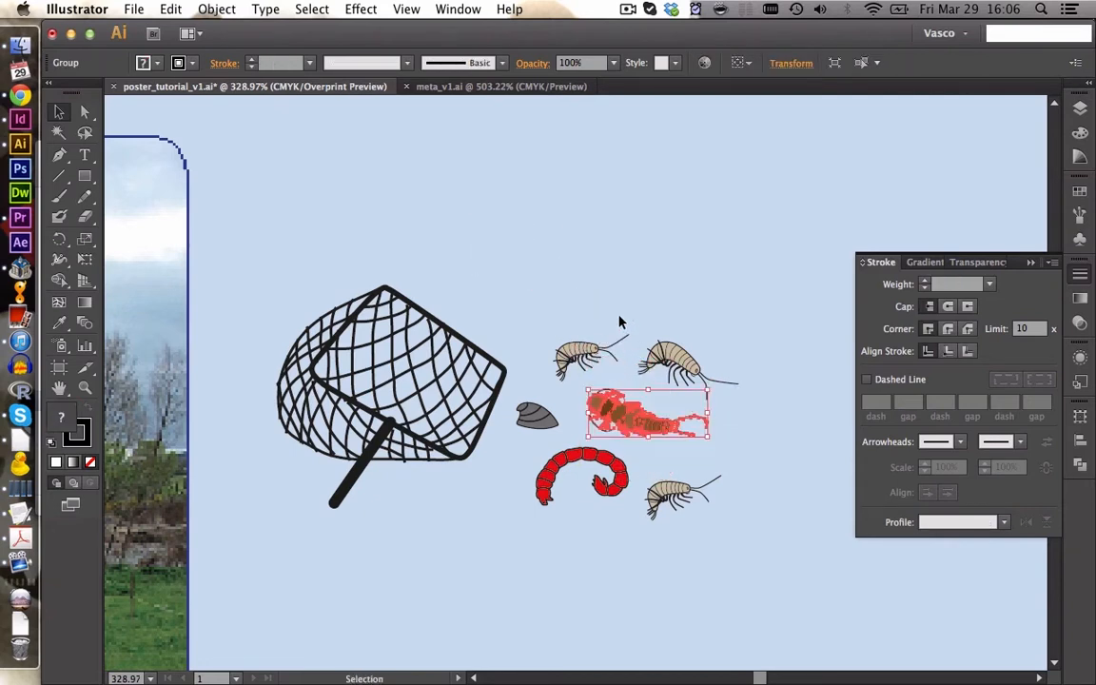
{"action": "left_click", "coordinate": [624, 306]}
- Select the net and all the animals together and move them straight up, closer to the poster's upper edge
{"action": "left_click_drag", "start_coordinate": [271, 255], "coordinate": [744, 555]}
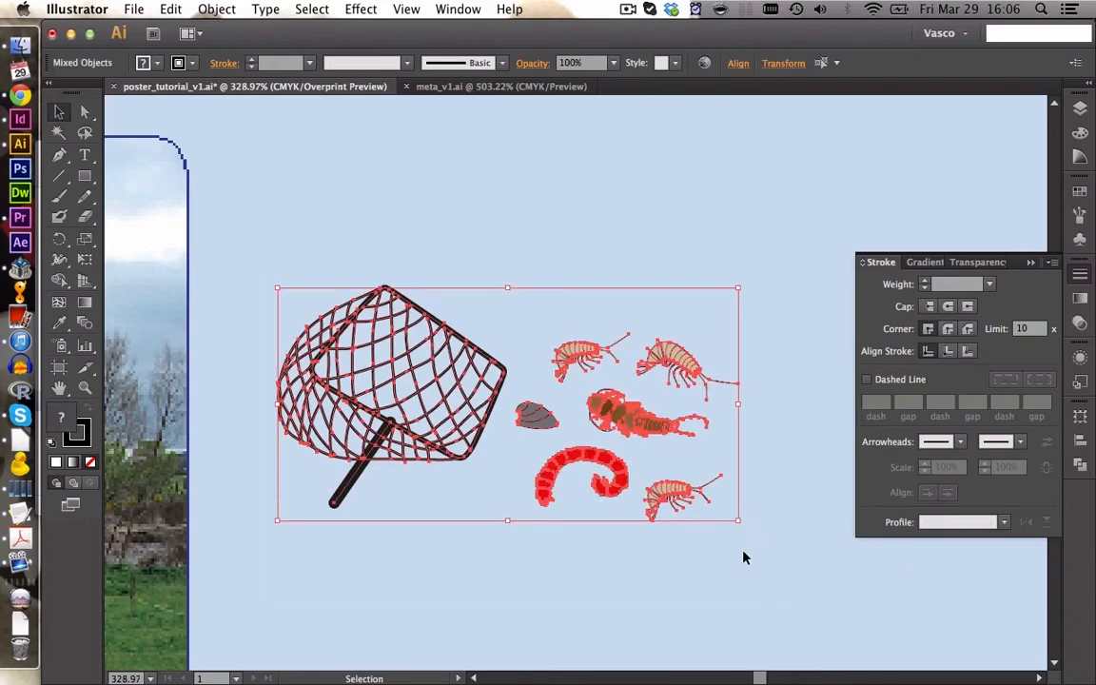
{"action": "left_click_drag", "start_coordinate": [458, 274], "coordinate": [455, 269]}
{"action": "left_click_drag", "start_coordinate": [276, 232], "coordinate": [819, 618]}
{"action": "left_click_drag", "start_coordinate": [370, 299], "coordinate": [370, 149]}
{"action": "left_click", "coordinate": [499, 415]}
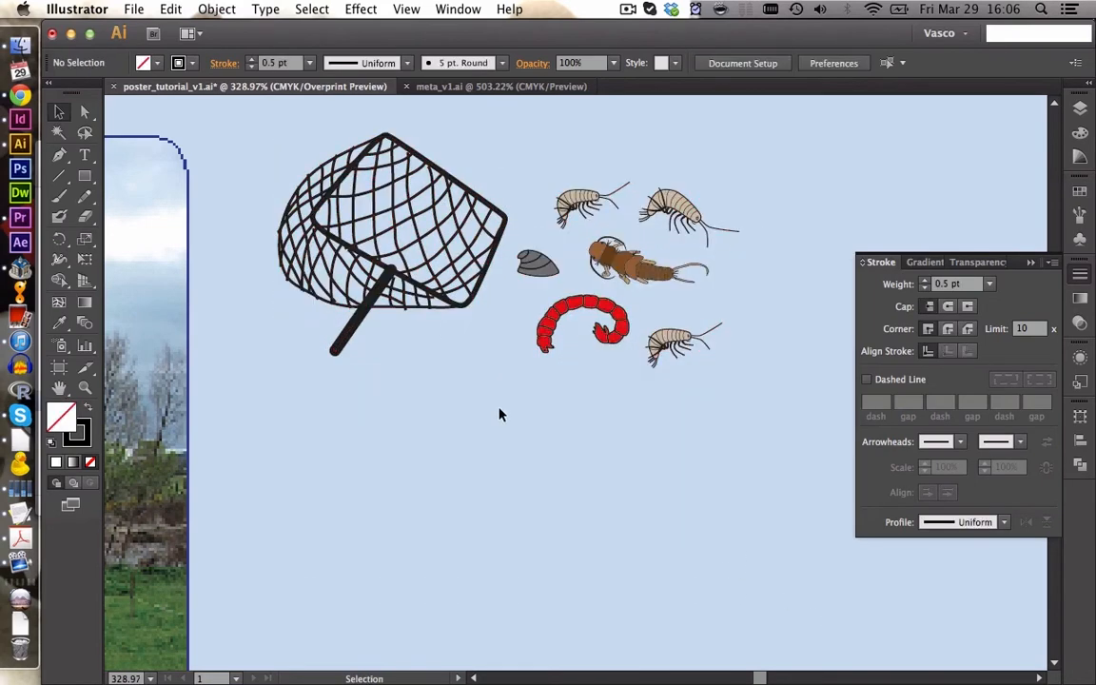
- Check the font size of the Abb. 5 caption text in GeneStream_v7.indd in InDesign, and return to Illustrator
{"action": "left_click", "coordinate": [85, 388]}
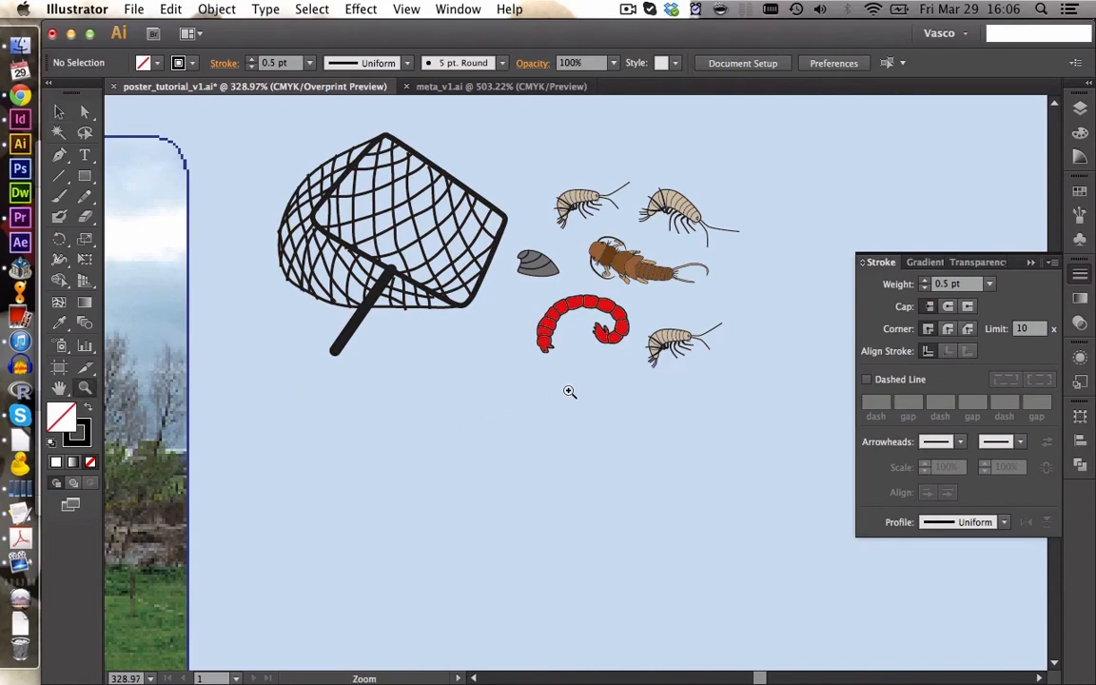
{"action": "left_click", "coordinate": [571, 393], "text": "alt"}
{"action": "left_click", "coordinate": [693, 406], "text": "alt"}
{"action": "left_click", "coordinate": [680, 447], "text": "alt"}
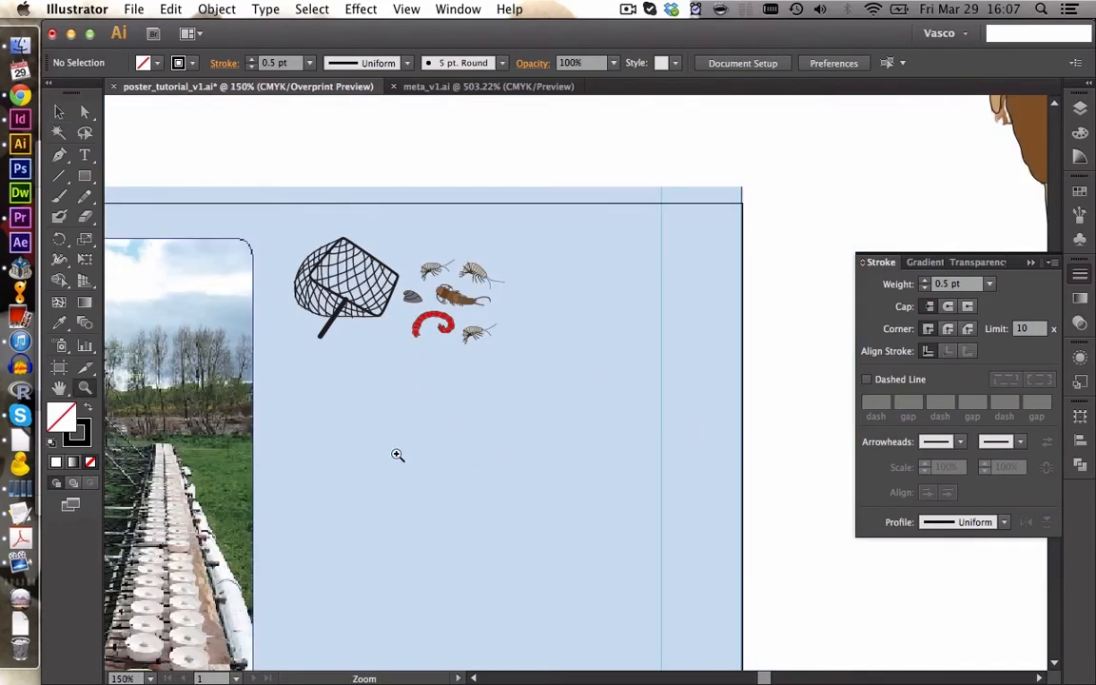
{"action": "left_click", "coordinate": [84, 156]}
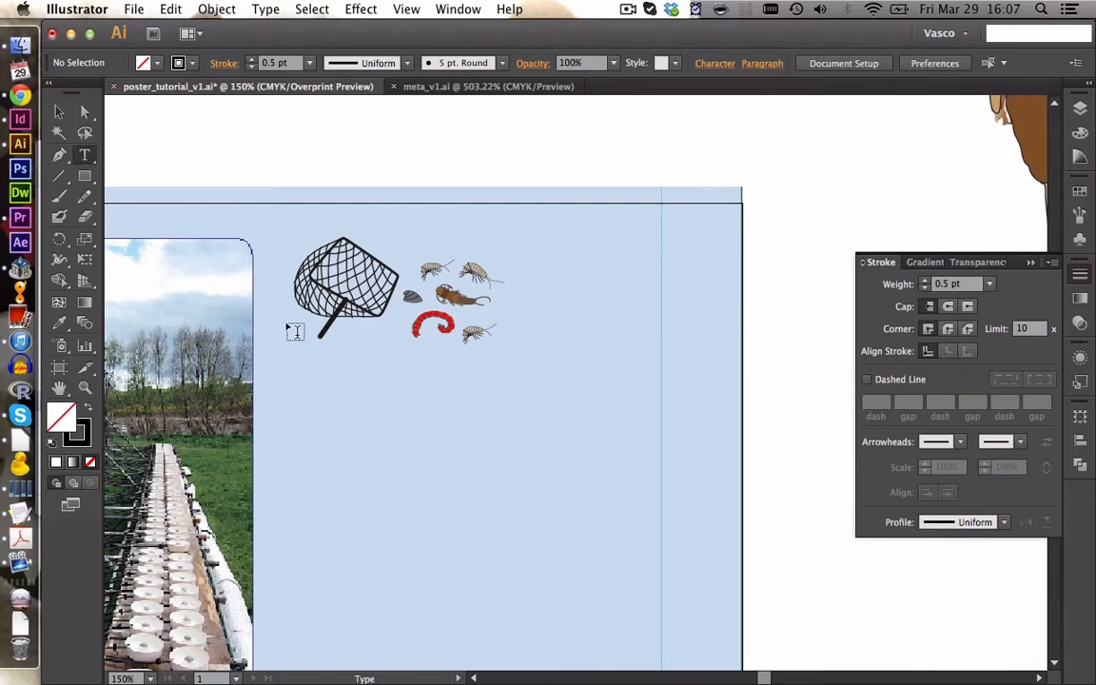
{"action": "left_click", "coordinate": [19, 119]}
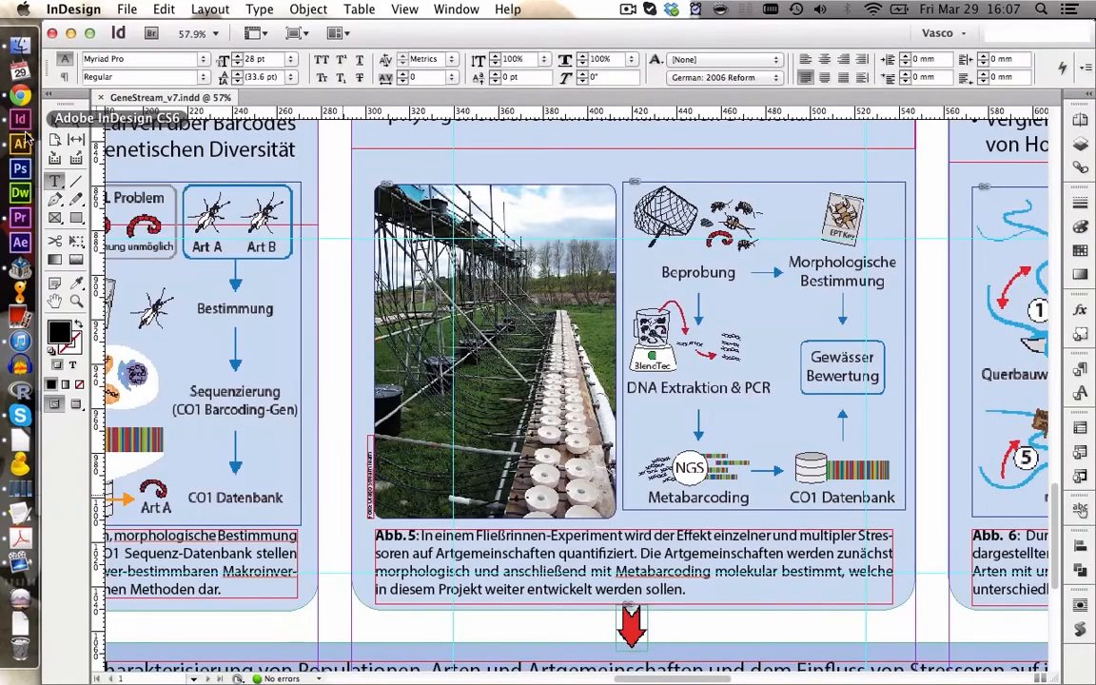
{"action": "double_click", "coordinate": [507, 570]}
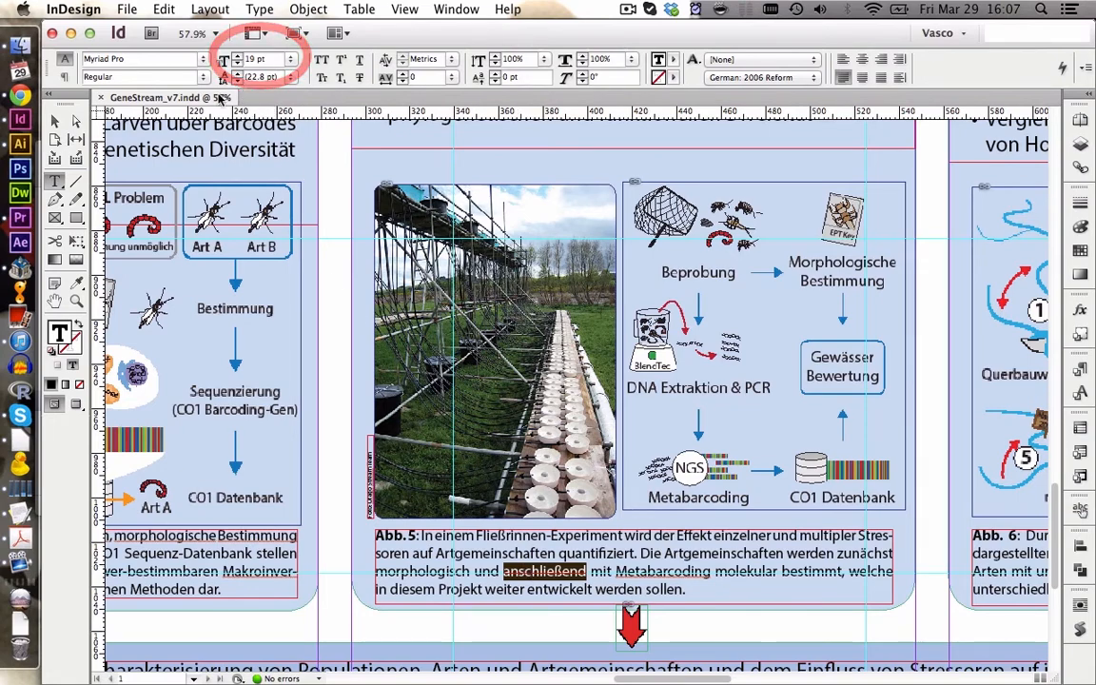
{"action": "left_click", "coordinate": [16, 143]}
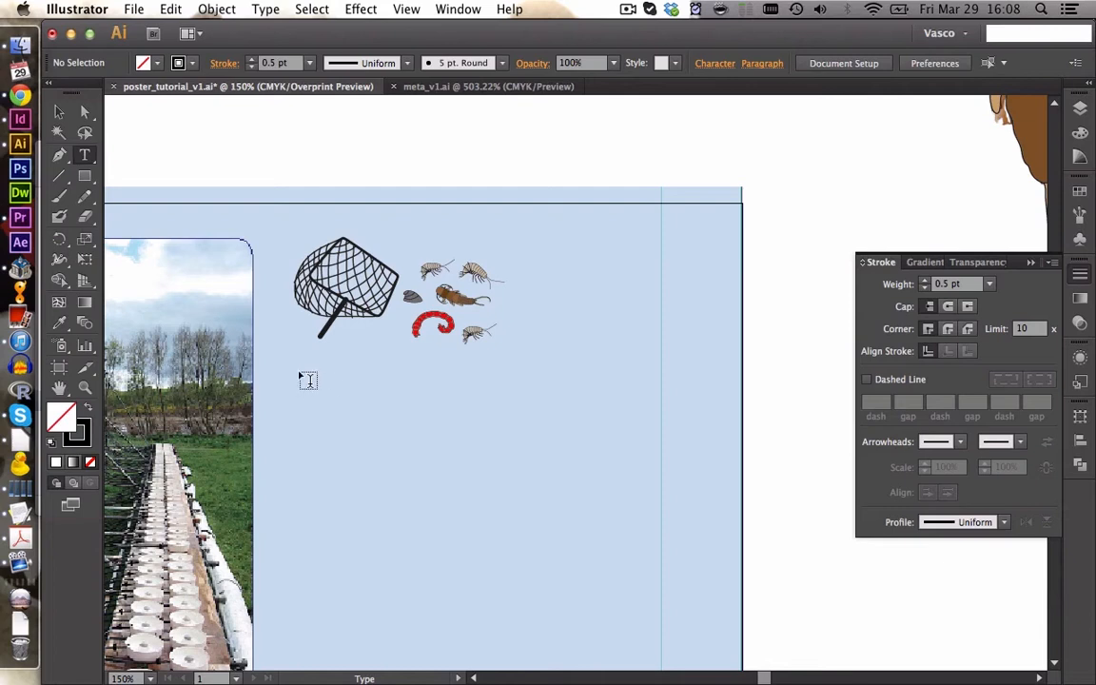
- Try a rectangular area text frame below the net and animals with the Type tool
{"action": "left_click_drag", "start_coordinate": [297, 372], "coordinate": [496, 477]}
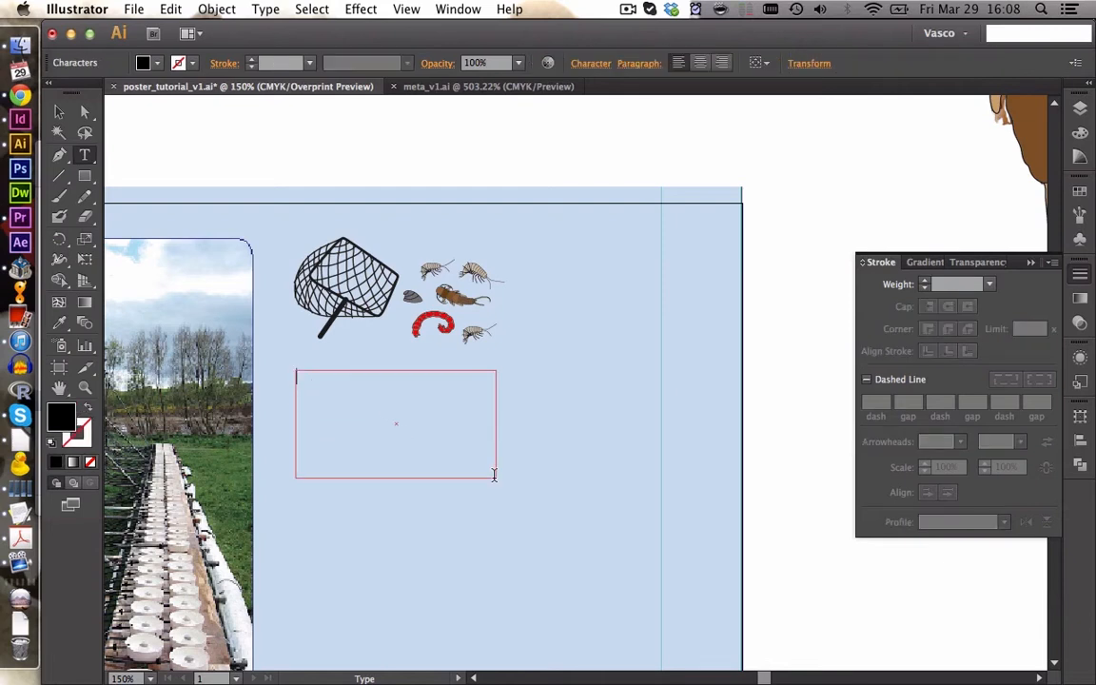
{"action": "left_click", "coordinate": [60, 114]}
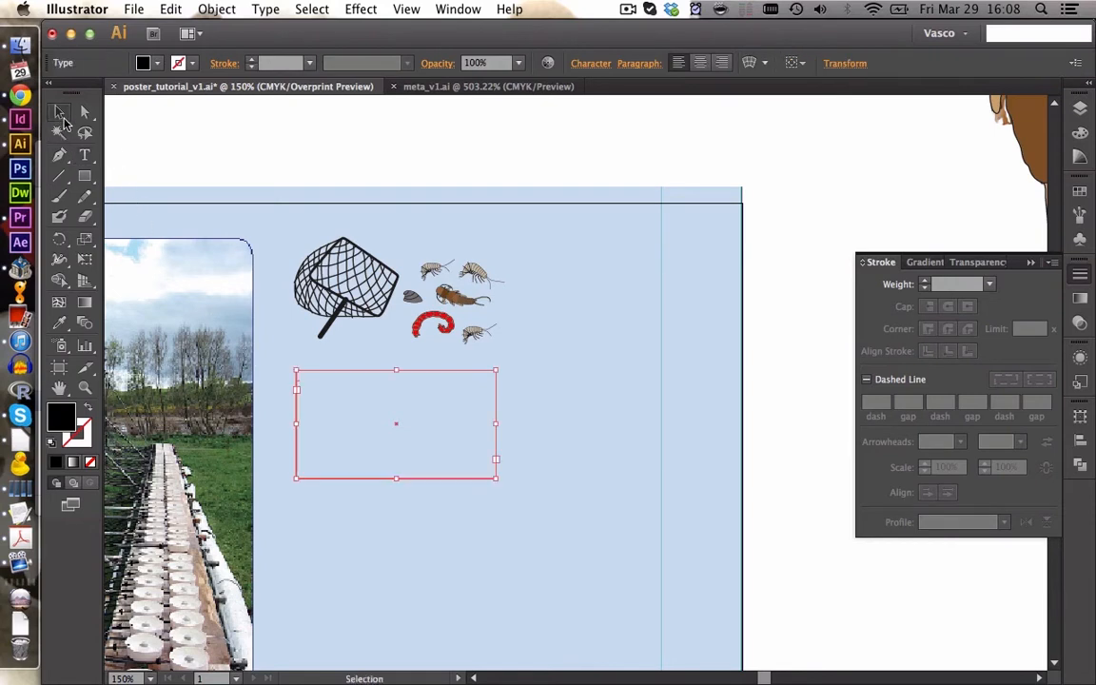
{"action": "left_click", "coordinate": [85, 154]}
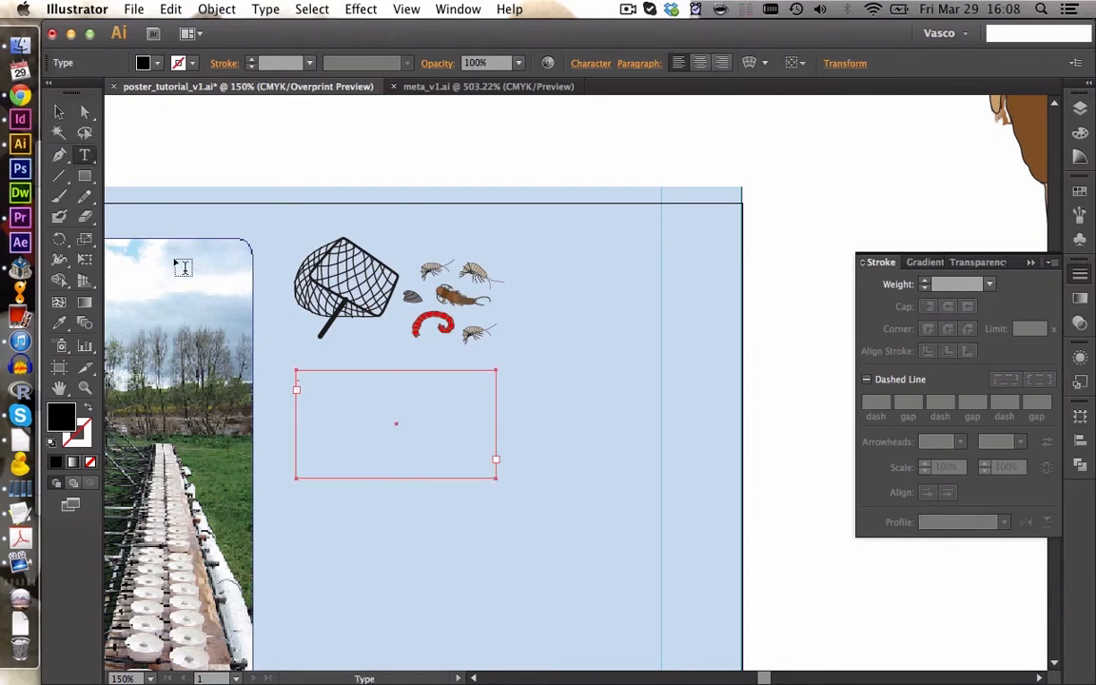
- Place a point text label below the net and animals, set its font size to 19 pt, and enter "Sampling"
{"action": "left_click", "coordinate": [308, 516]}
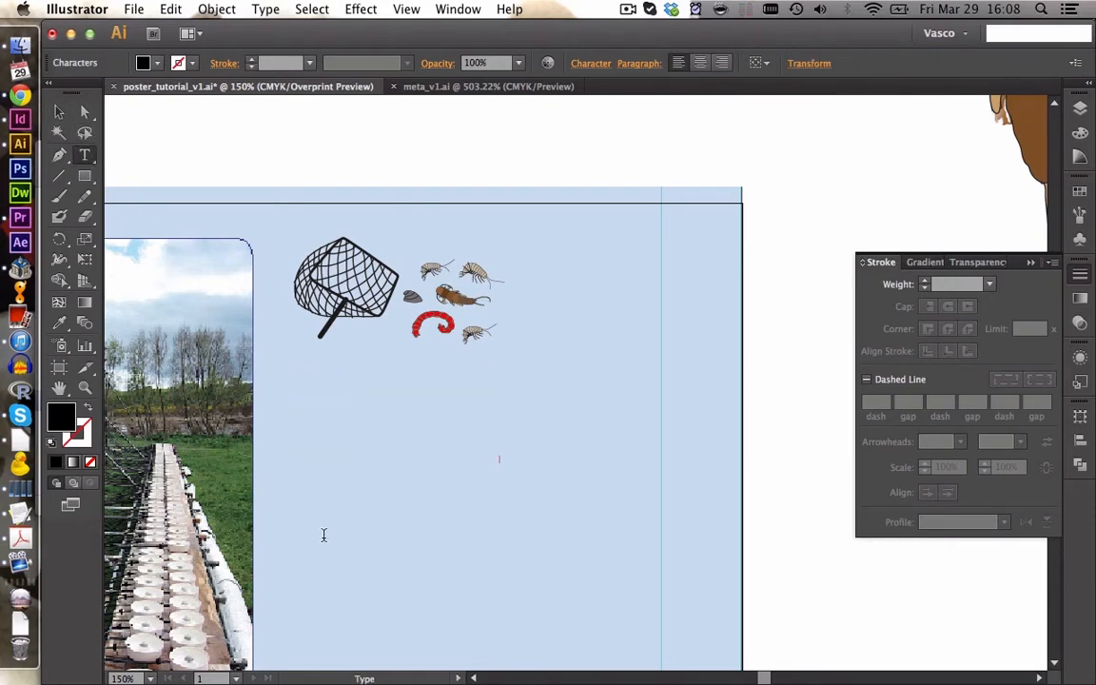
{"action": "left_click", "coordinate": [582, 66]}
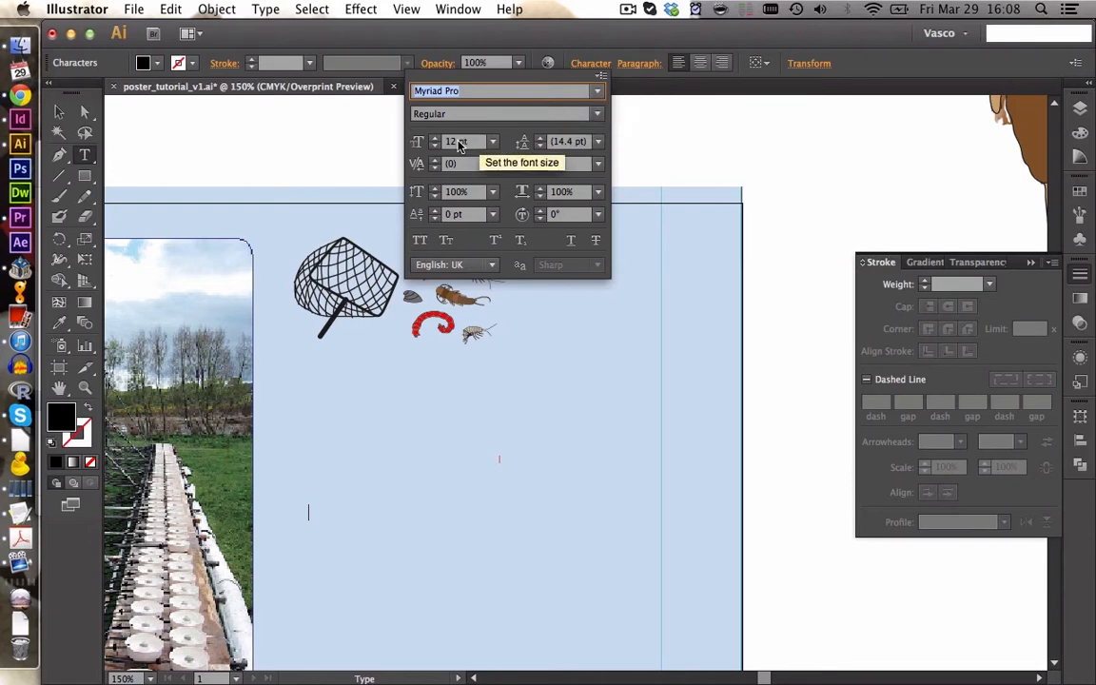
{"action": "left_click", "coordinate": [433, 142]}
{"action": "type", "text": "19pt"}
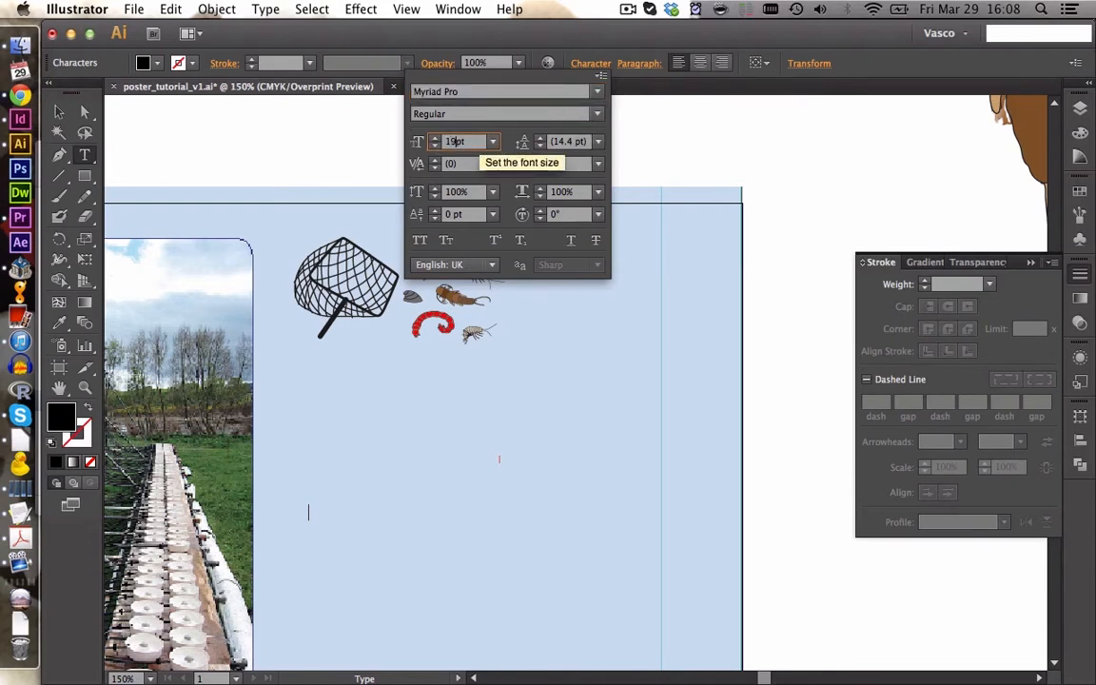
{"action": "key", "text": "Return"}
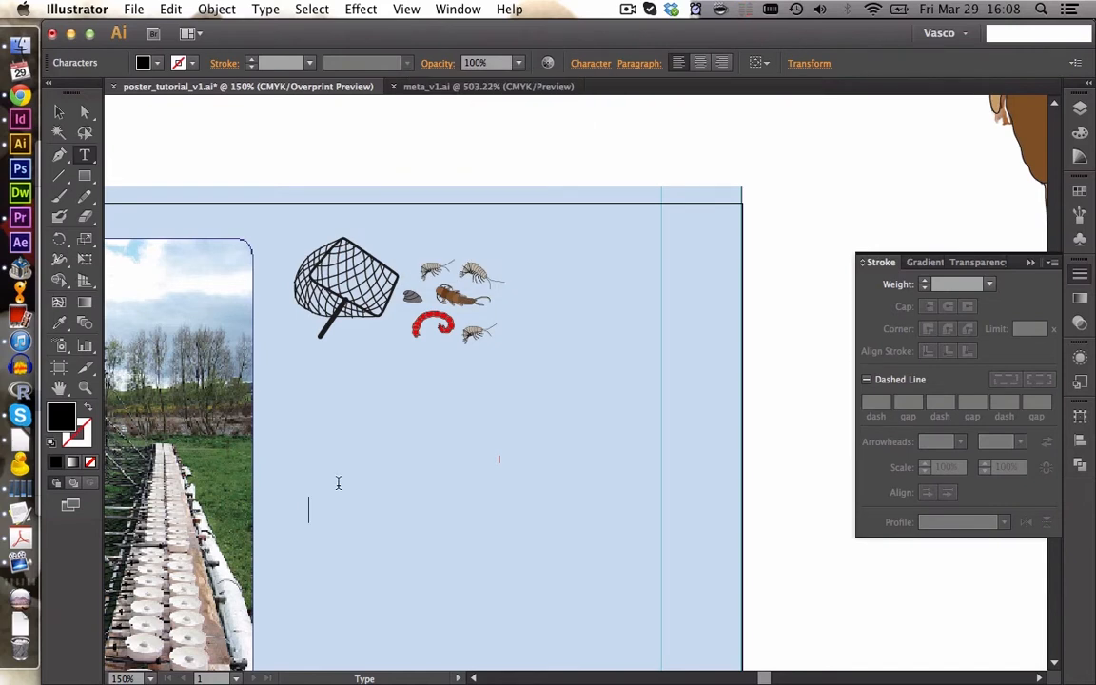
{"action": "type", "text": "Sampling"}
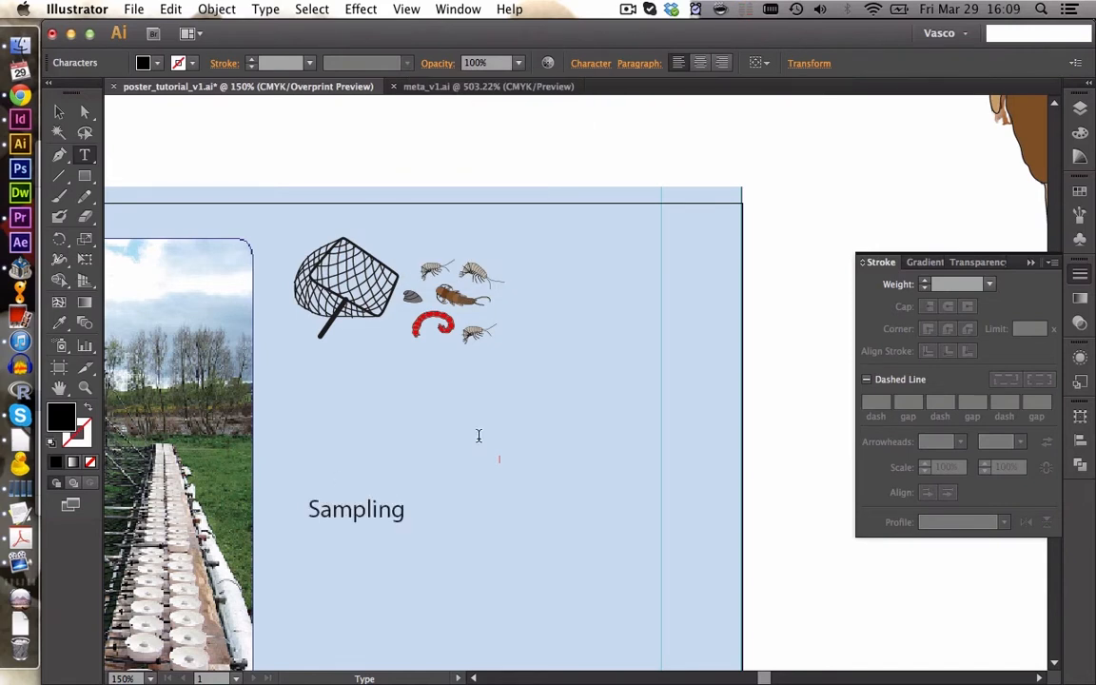
{"action": "key", "text": "Escape"}
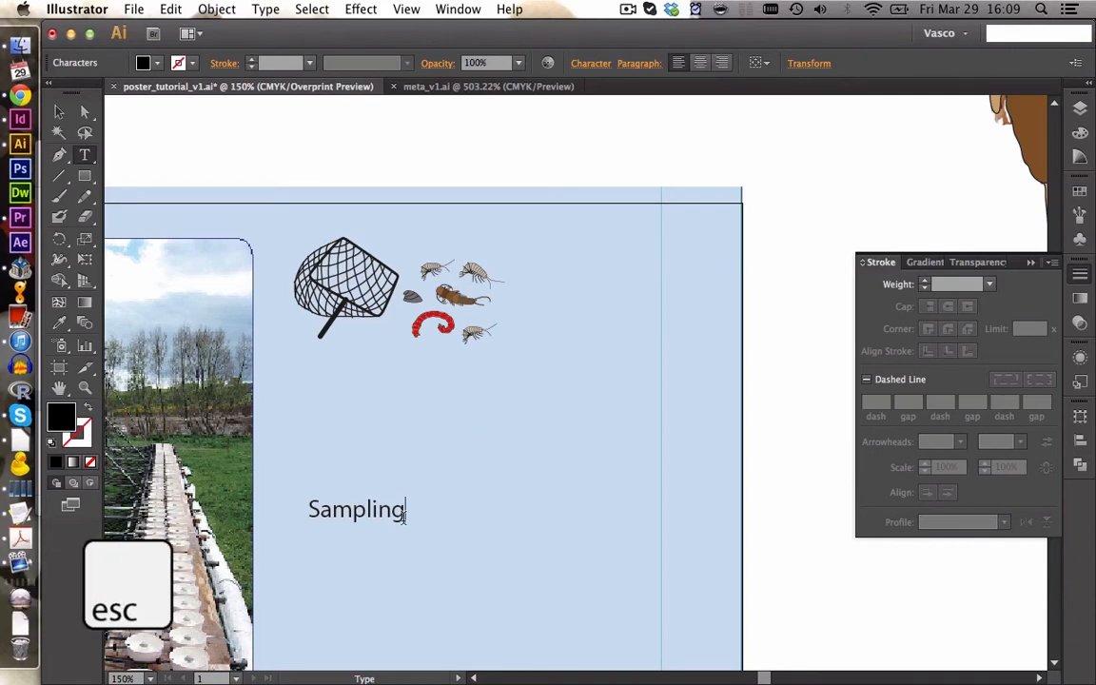
- Move the "Sampling" label up so it sits directly below the net and animals
{"action": "key", "text": "Escape"}
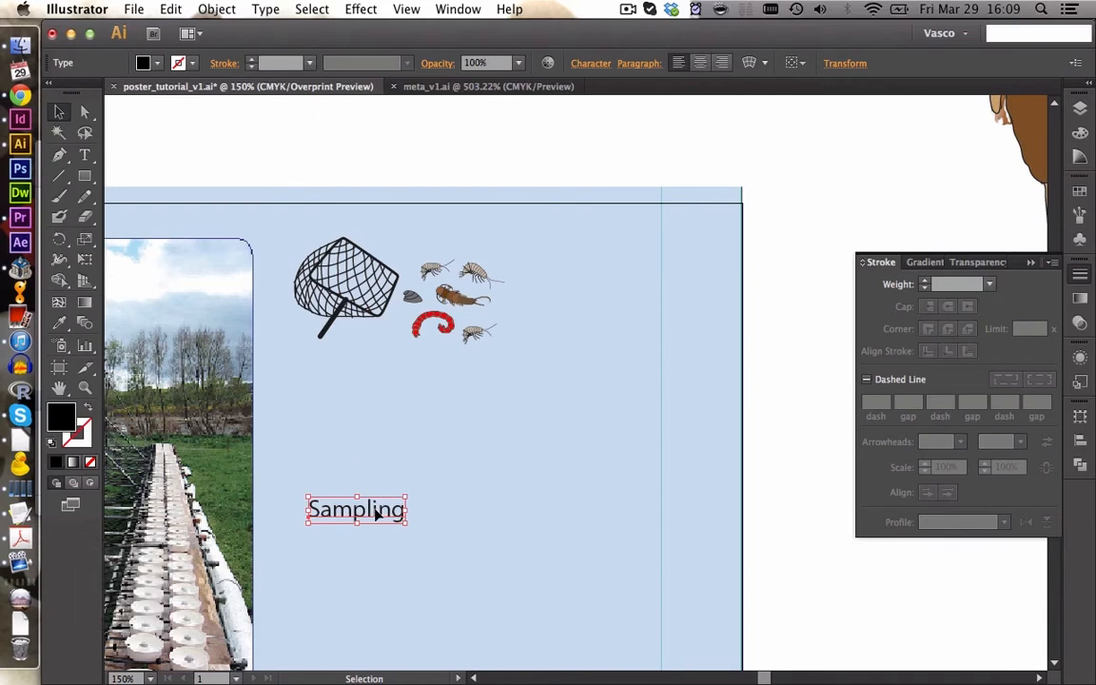
{"action": "left_click_drag", "start_coordinate": [375, 512], "coordinate": [403, 384]}
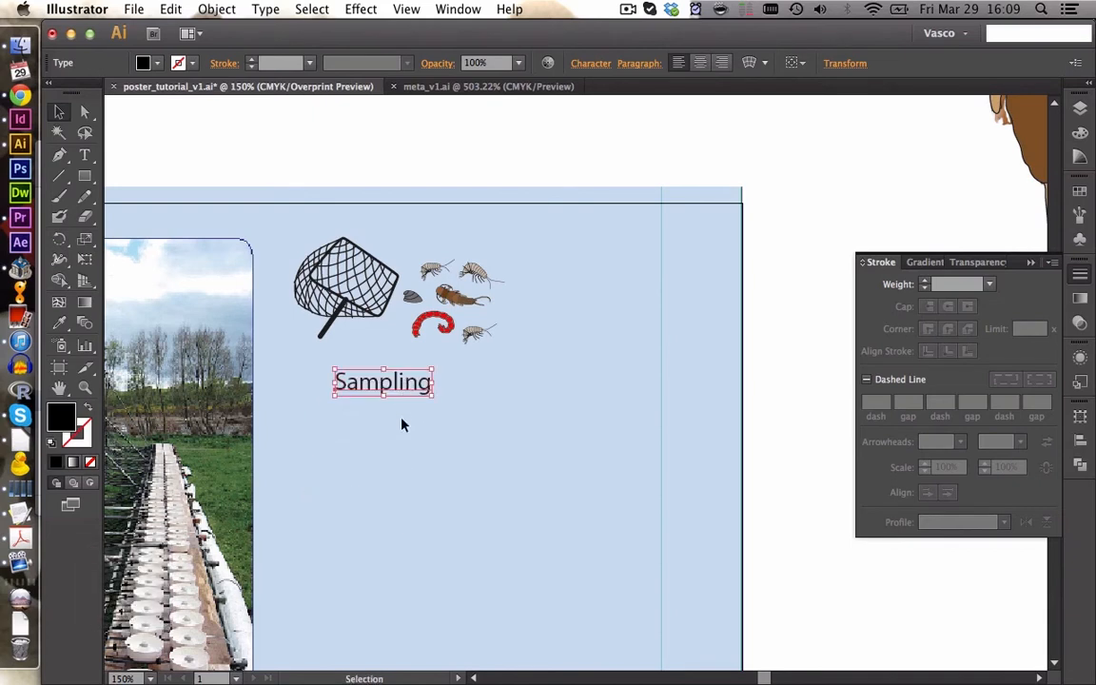
{"action": "left_click", "coordinate": [403, 425]}
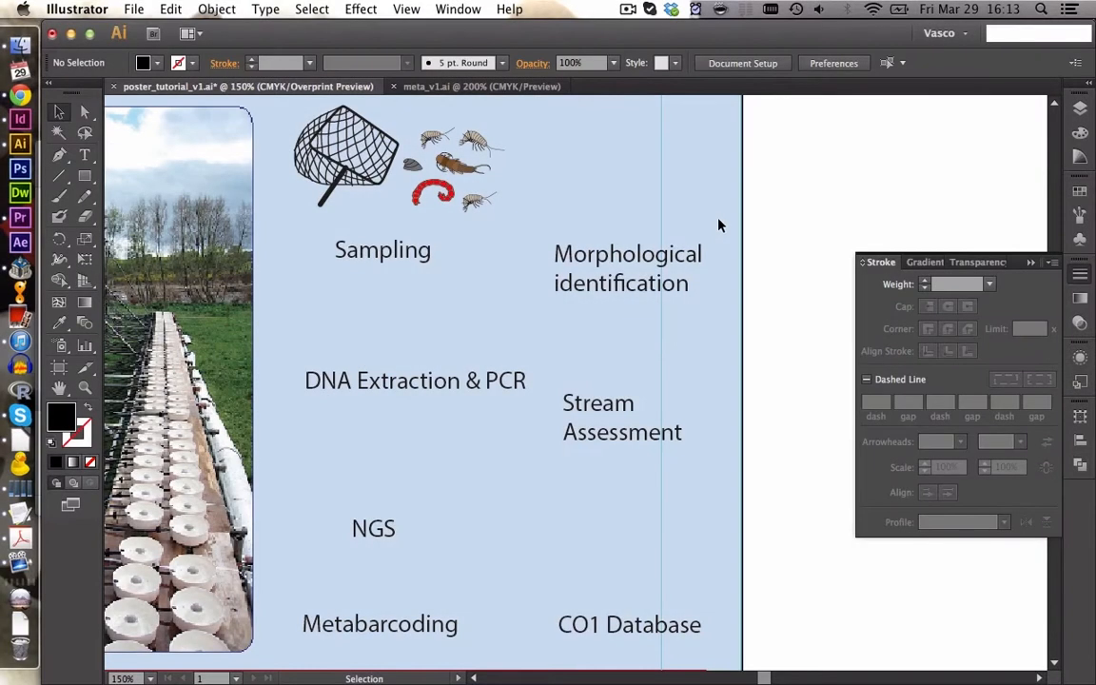
{"action": "left_click", "coordinate": [587, 261]}
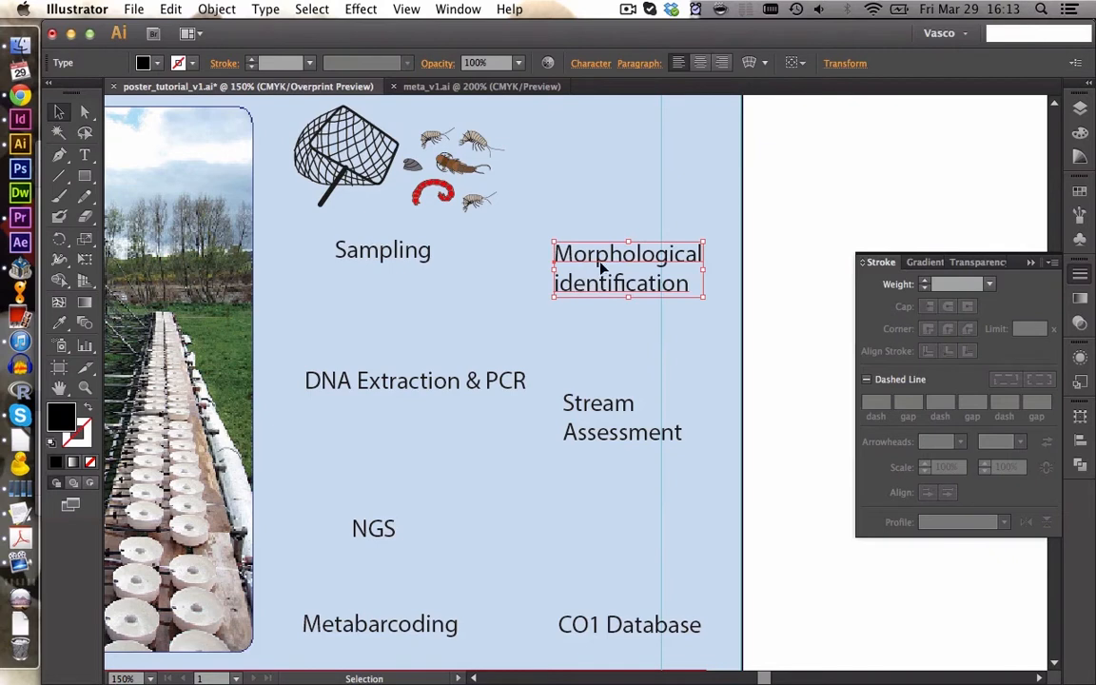
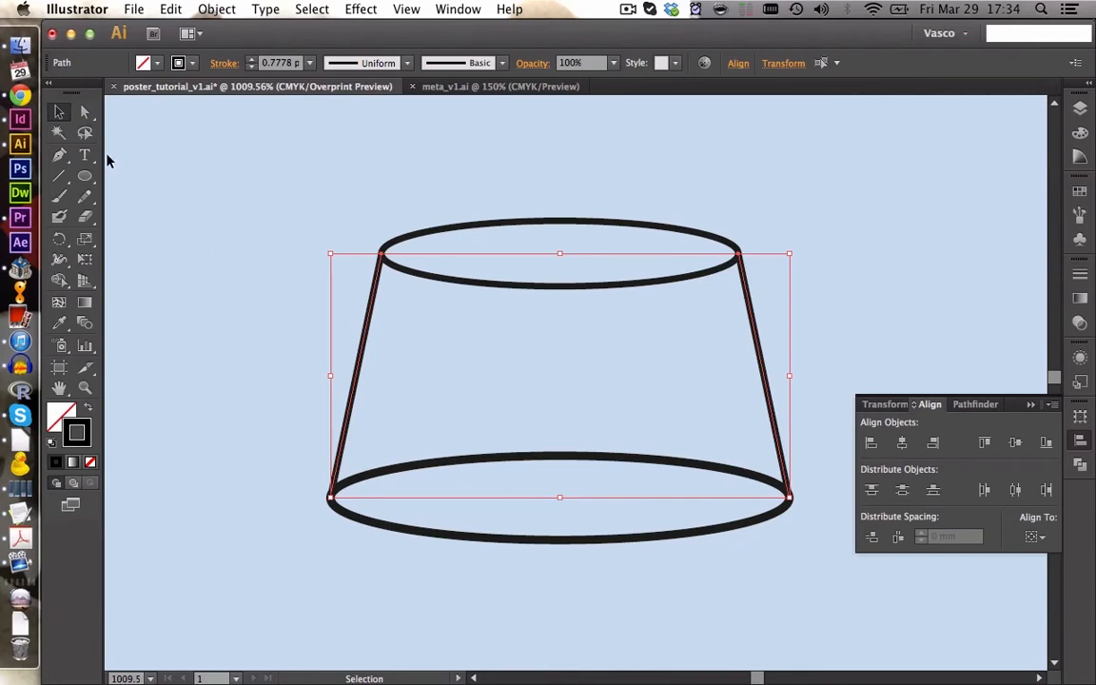
- Join the upper endpoints of the two slanted side lines with a straight segment across the small ellipse
{"action": "left_click", "coordinate": [265, 318]}
{"action": "left_click_drag", "start_coordinate": [402, 360], "coordinate": [403, 360]}
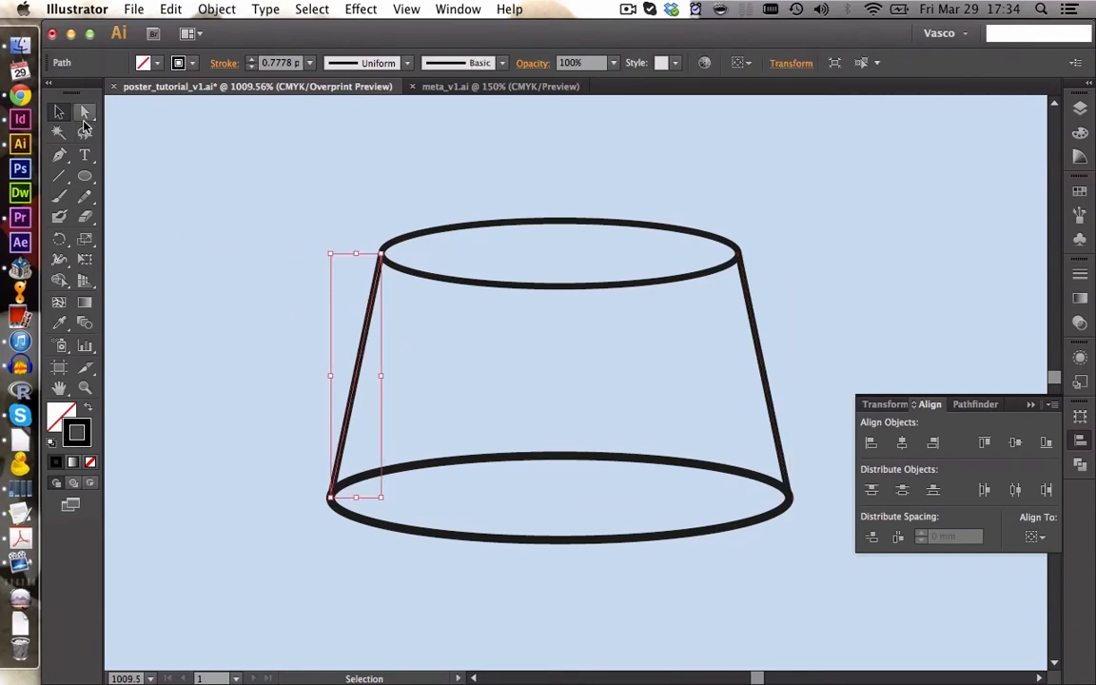
{"action": "left_click", "coordinate": [85, 111]}
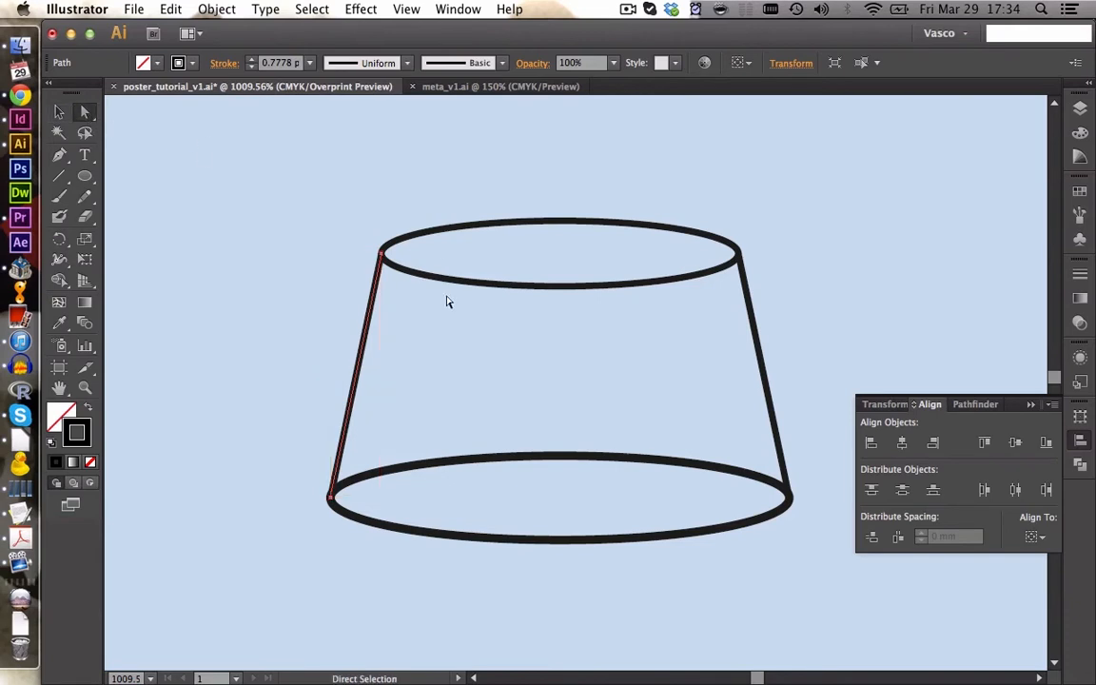
{"action": "left_click", "coordinate": [382, 257]}
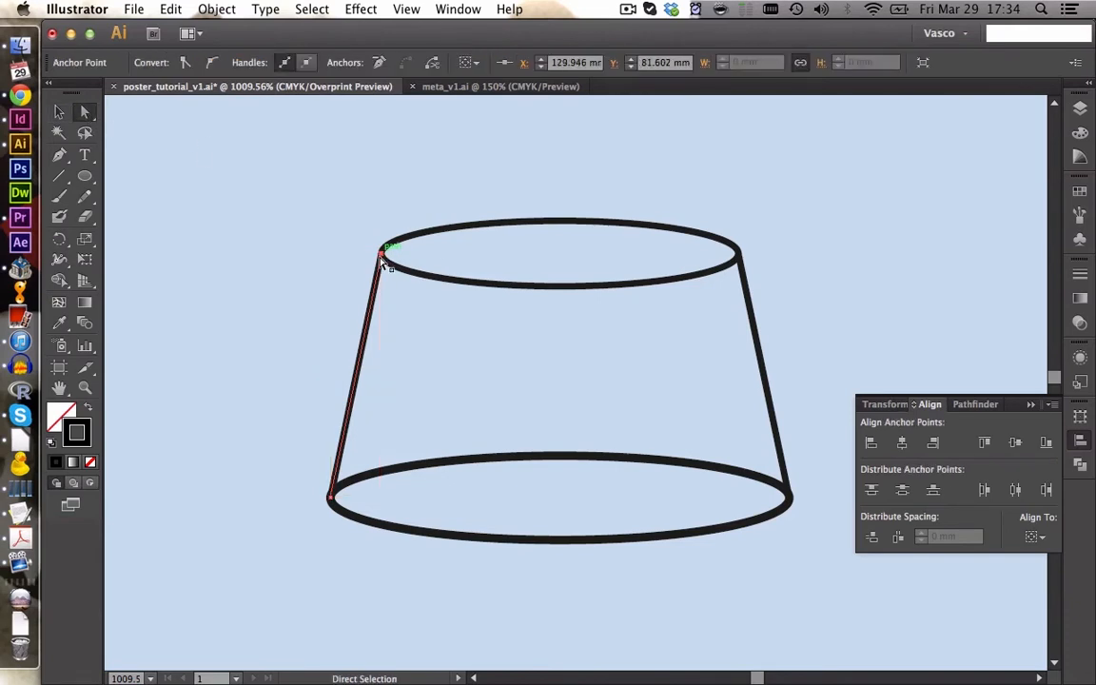
{"action": "left_click", "coordinate": [740, 257], "text": "shift"}
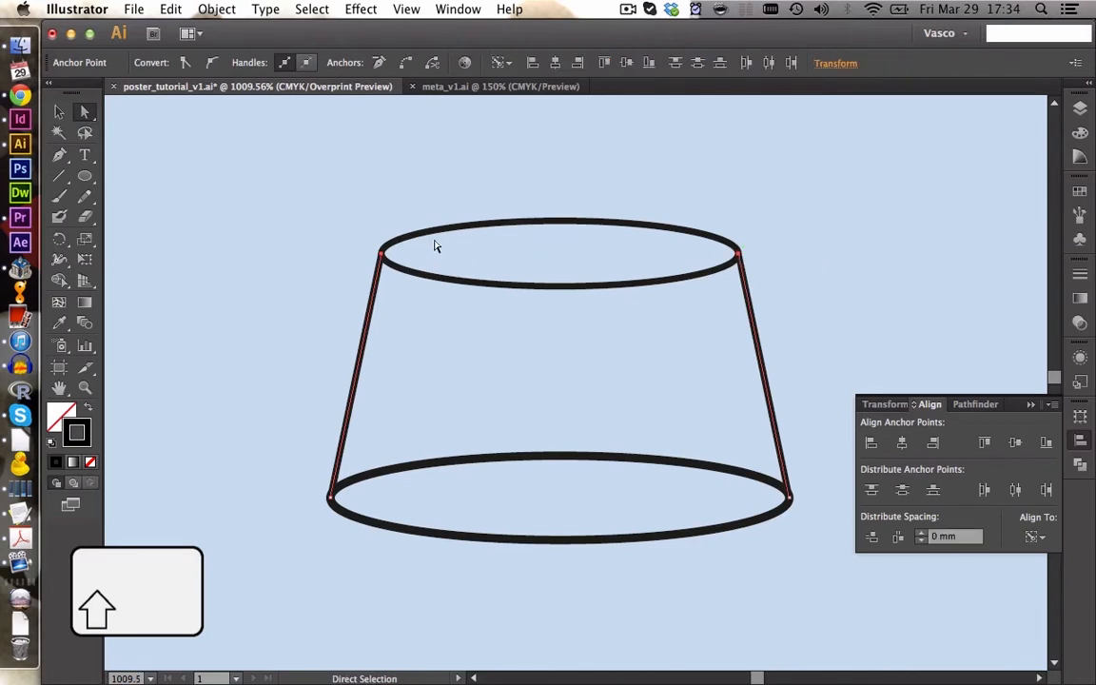
{"action": "left_click", "coordinate": [404, 65]}
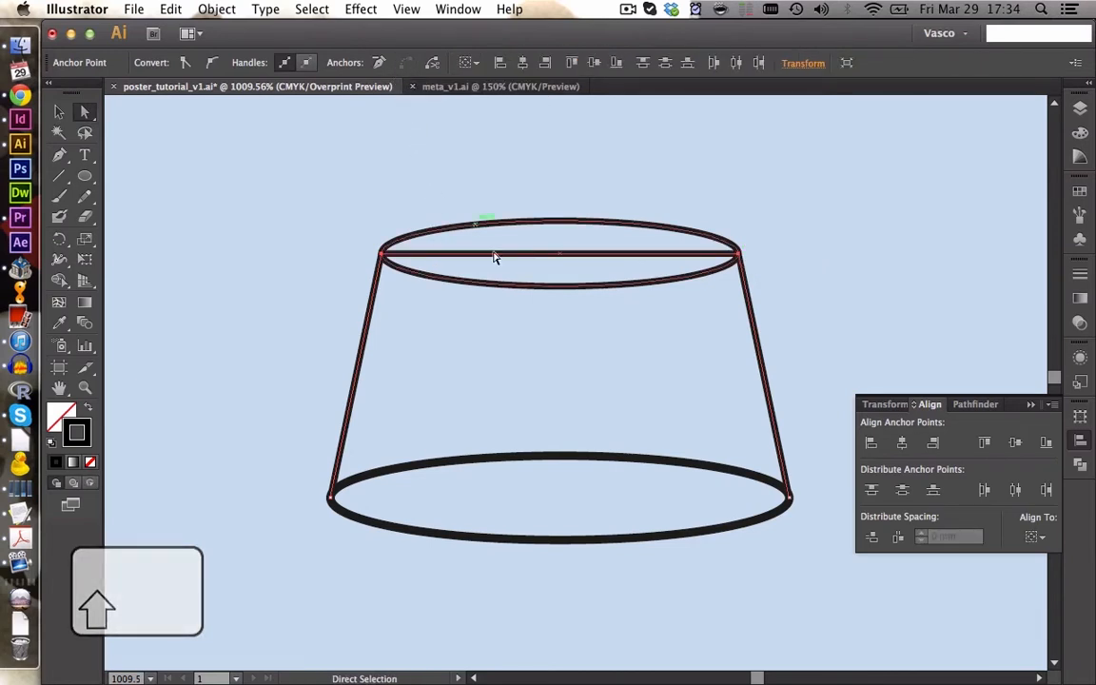
- Join the lower endpoints of the two slanted side lines with a straight segment across the large ellipse
{"action": "left_click", "coordinate": [330, 497]}
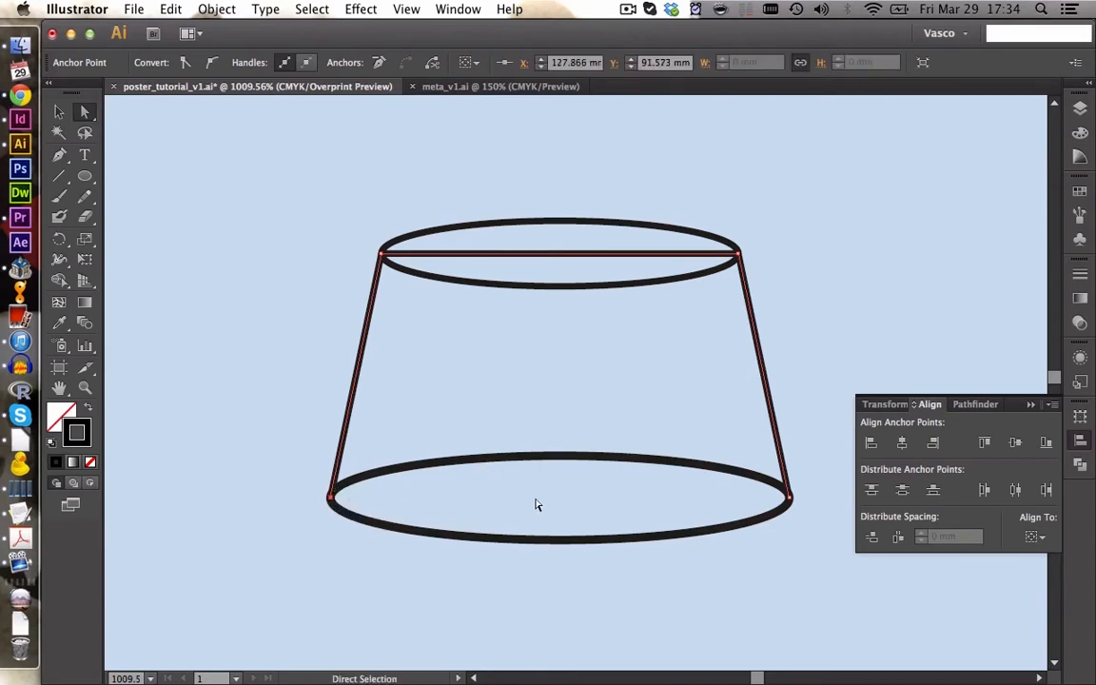
{"action": "left_click", "coordinate": [789, 496], "text": "shift"}
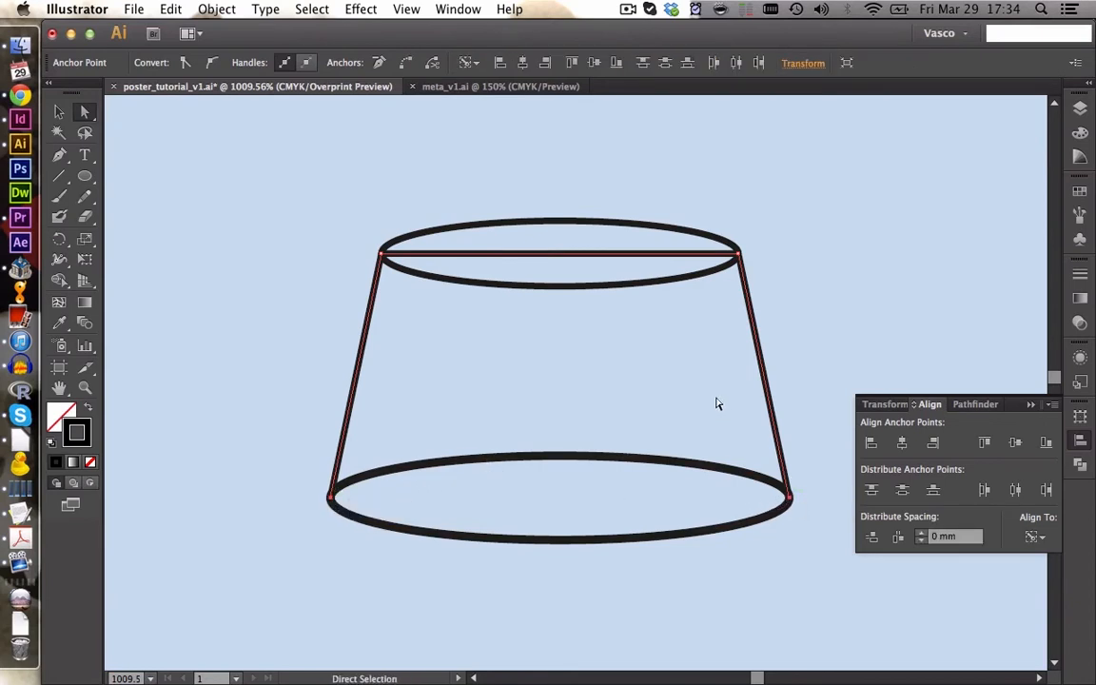
{"action": "left_click", "coordinate": [406, 63]}
- Select the ellipses and the joined outline, split them with Pathfinder Divide, and ungroup the resulting pieces
{"action": "key", "text": "v"}
{"action": "left_click_drag", "start_coordinate": [292, 378], "coordinate": [489, 563]}
{"action": "left_click_drag", "start_coordinate": [289, 200], "coordinate": [691, 553]}
{"action": "left_click", "coordinate": [976, 404]}
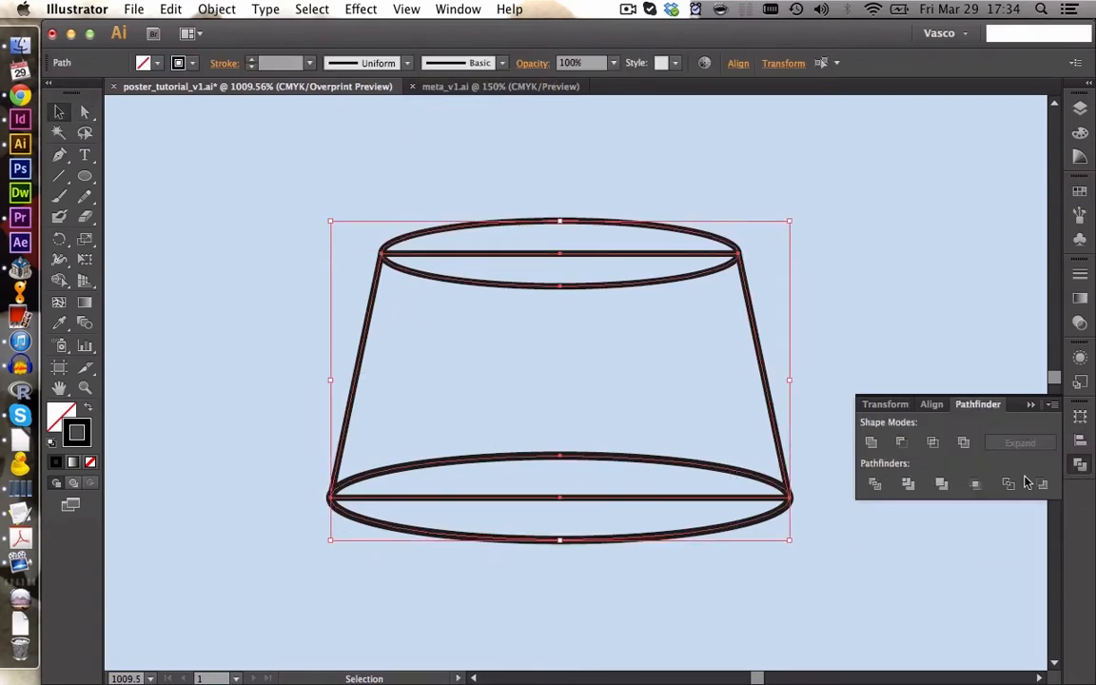
{"action": "left_click", "coordinate": [874, 486]}
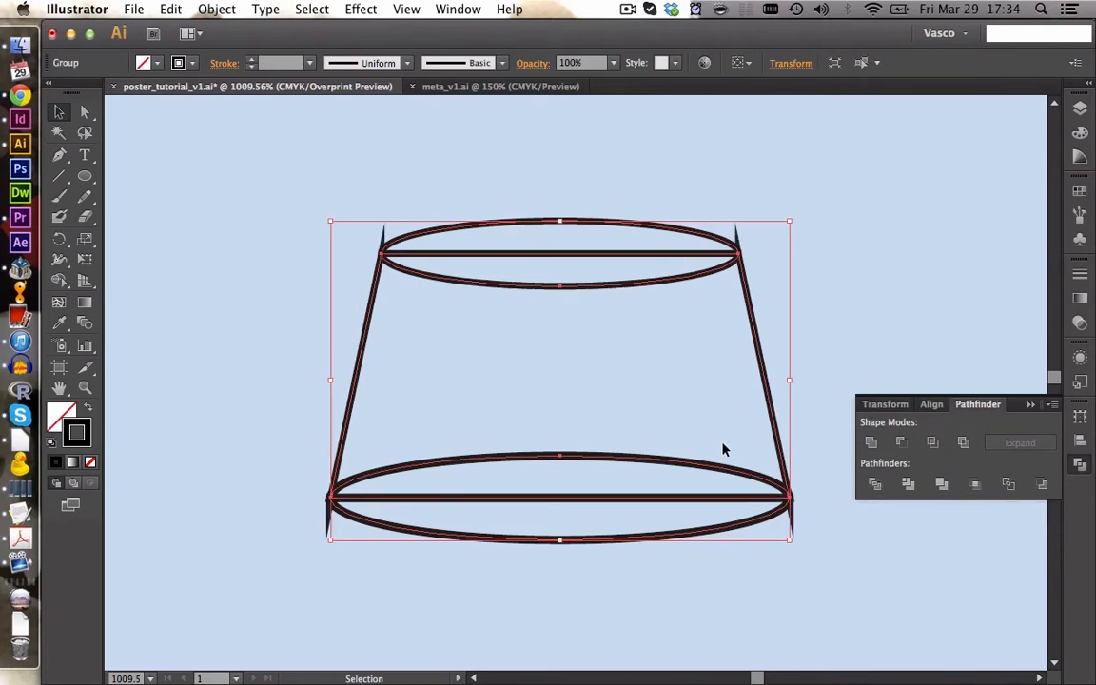
{"action": "right_click", "coordinate": [529, 373]}
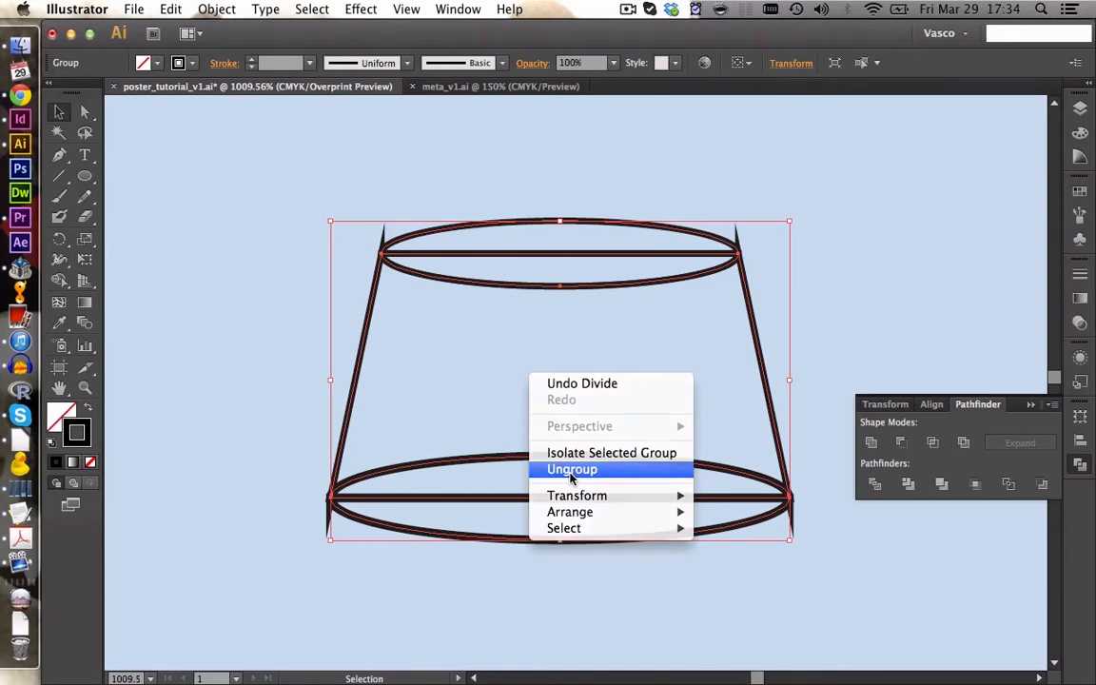
{"action": "left_click", "coordinate": [571, 469]}
- Unite the pieces of the upper ellipse into one shape with Pathfinder
{"action": "left_click", "coordinate": [544, 201]}
{"action": "left_click_drag", "start_coordinate": [596, 262], "coordinate": [592, 262]}
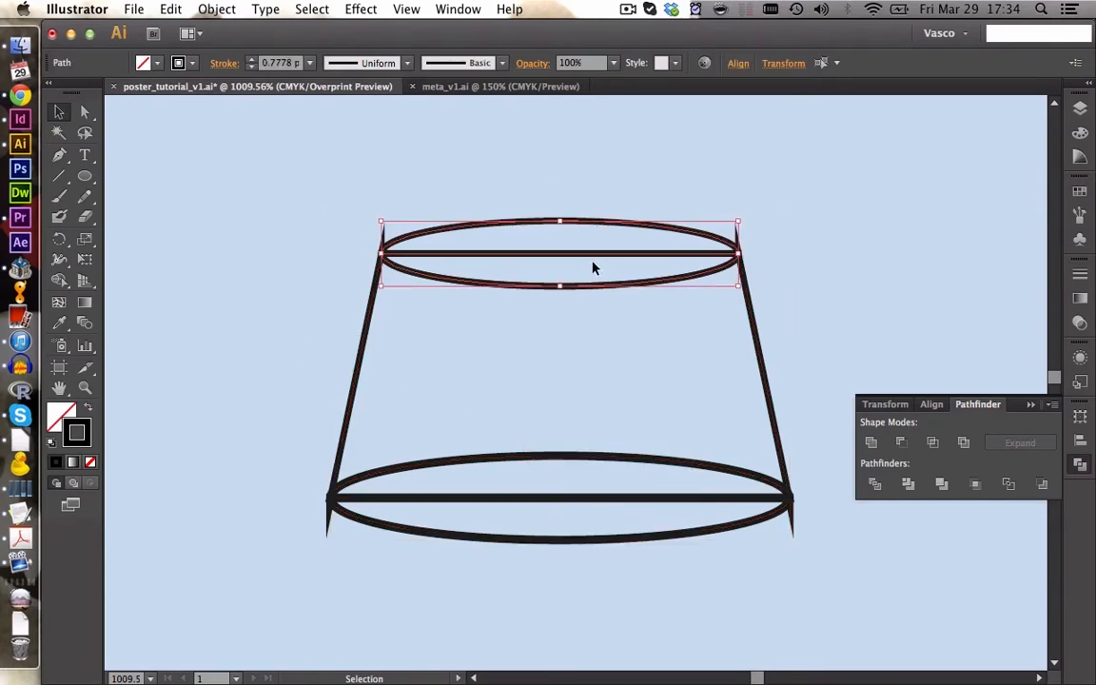
{"action": "left_click", "coordinate": [871, 441]}
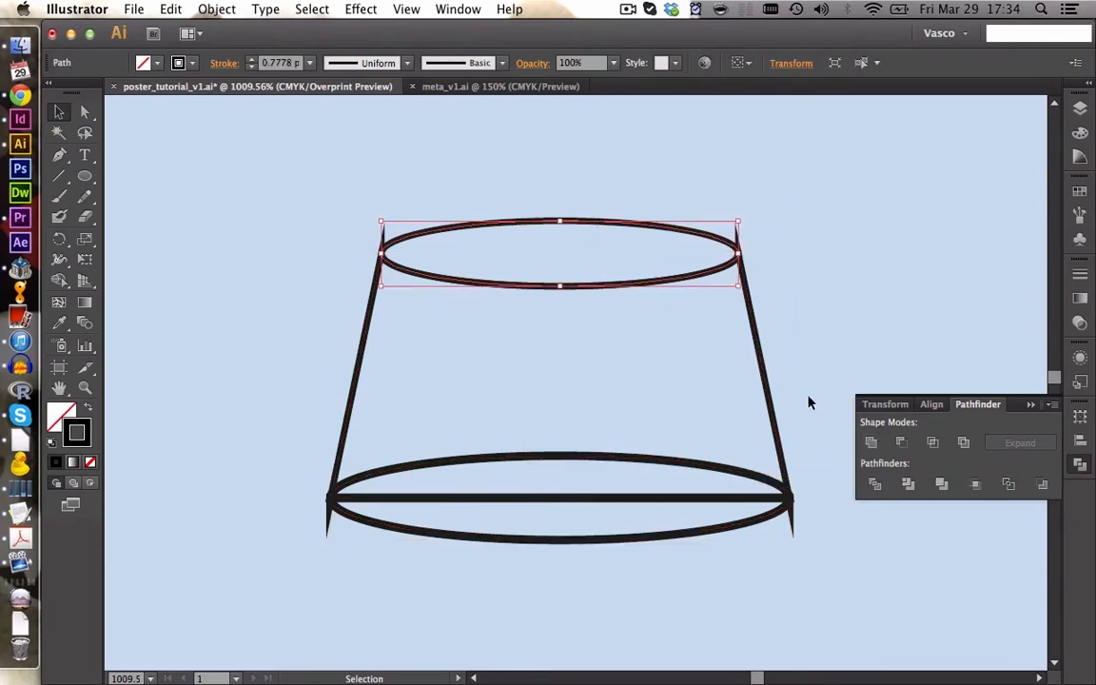
- Unite the side wall and lower ellipse pieces into a single body shape with Pathfinder
{"action": "left_click", "coordinate": [792, 367]}
{"action": "left_click_drag", "start_coordinate": [228, 430], "coordinate": [766, 591]}
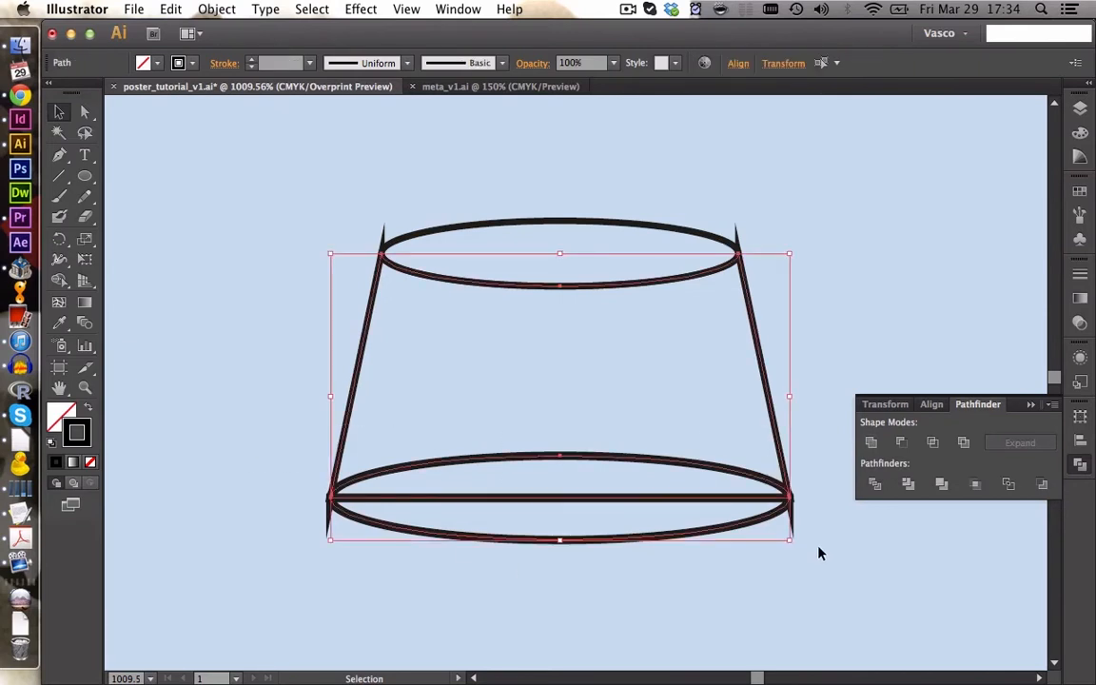
{"action": "left_click", "coordinate": [871, 442]}
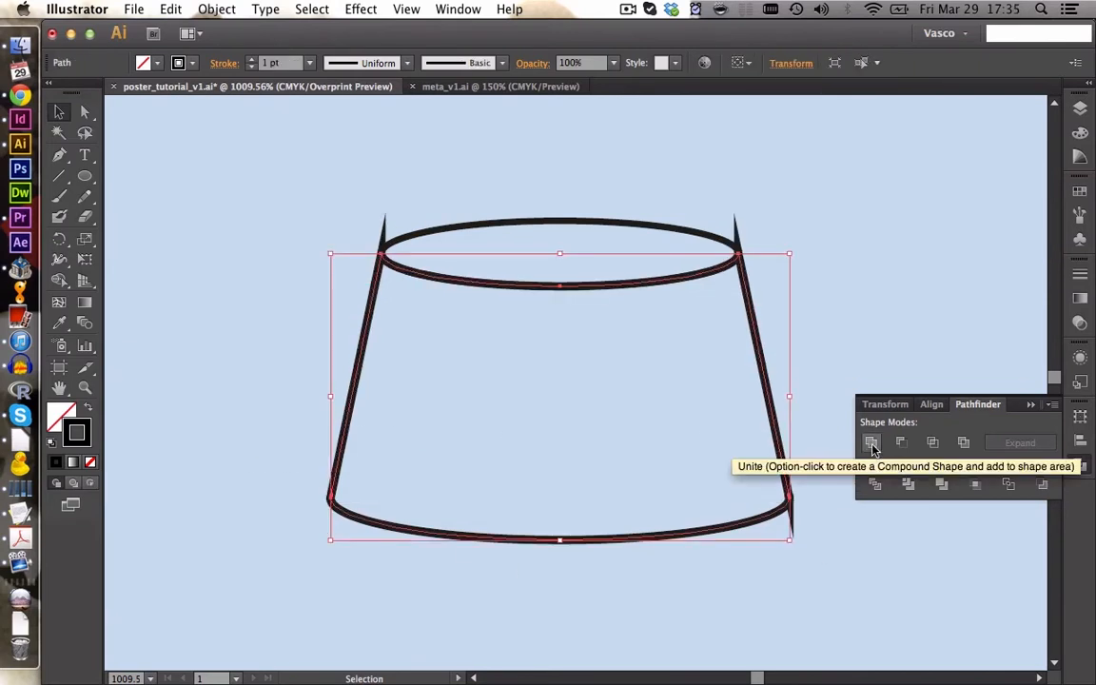
{"action": "left_click", "coordinate": [832, 354]}
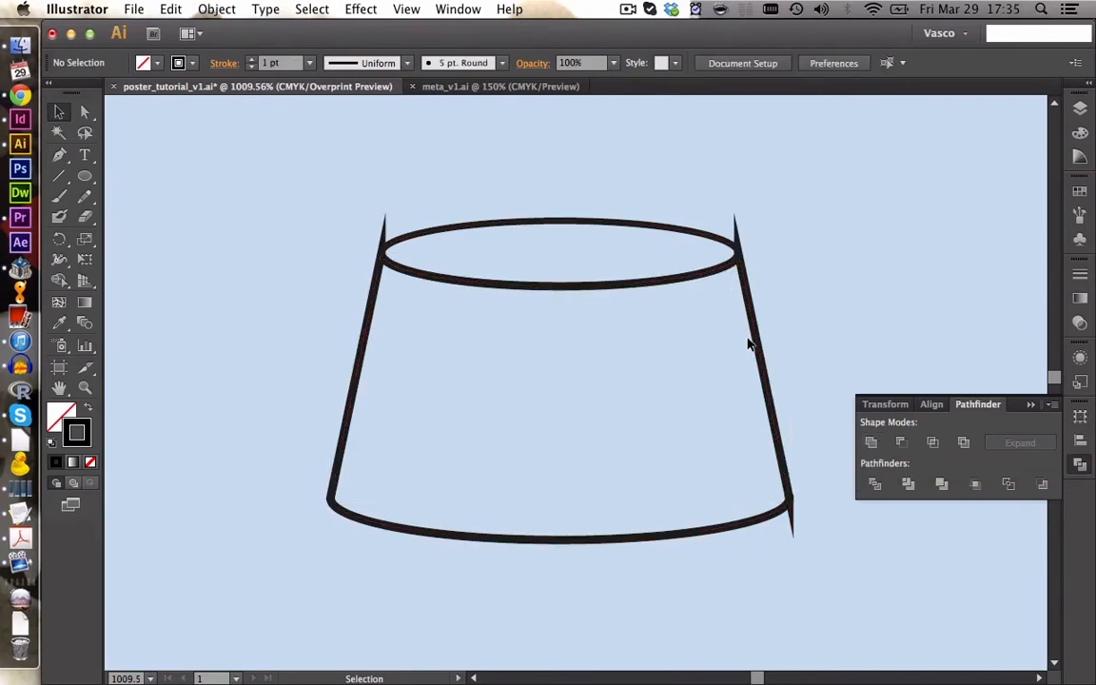
- Set the body shape's stroke corners to a round join to remove the protruding spikes
{"action": "left_click_drag", "start_coordinate": [810, 449], "coordinate": [742, 568]}
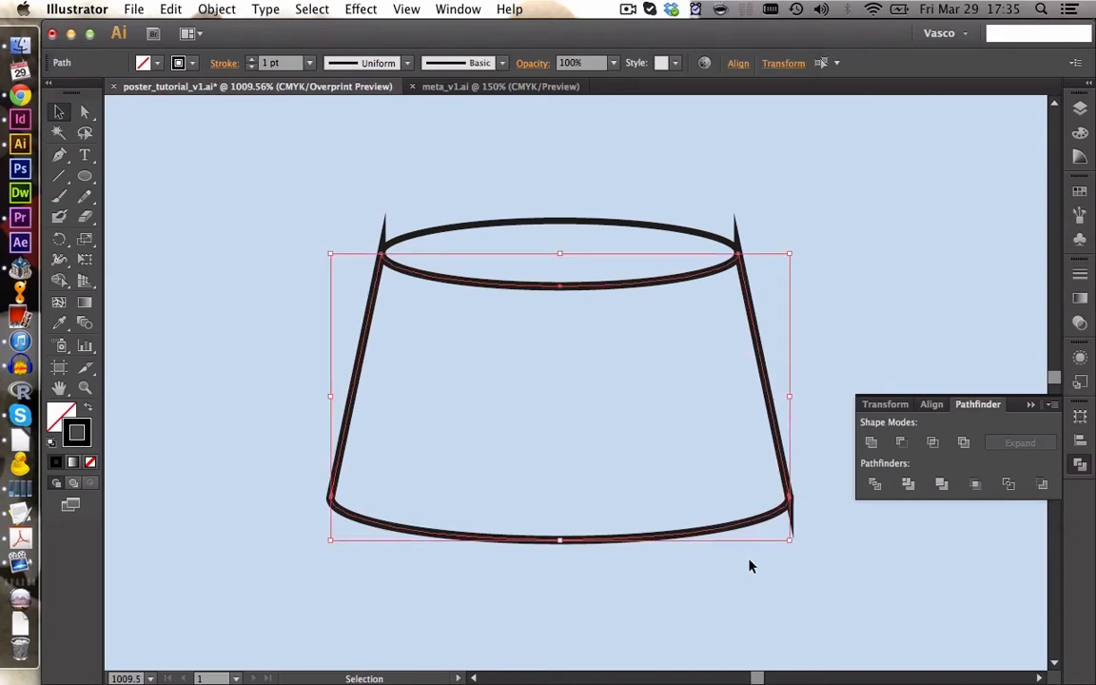
{"action": "left_click", "coordinate": [1078, 277]}
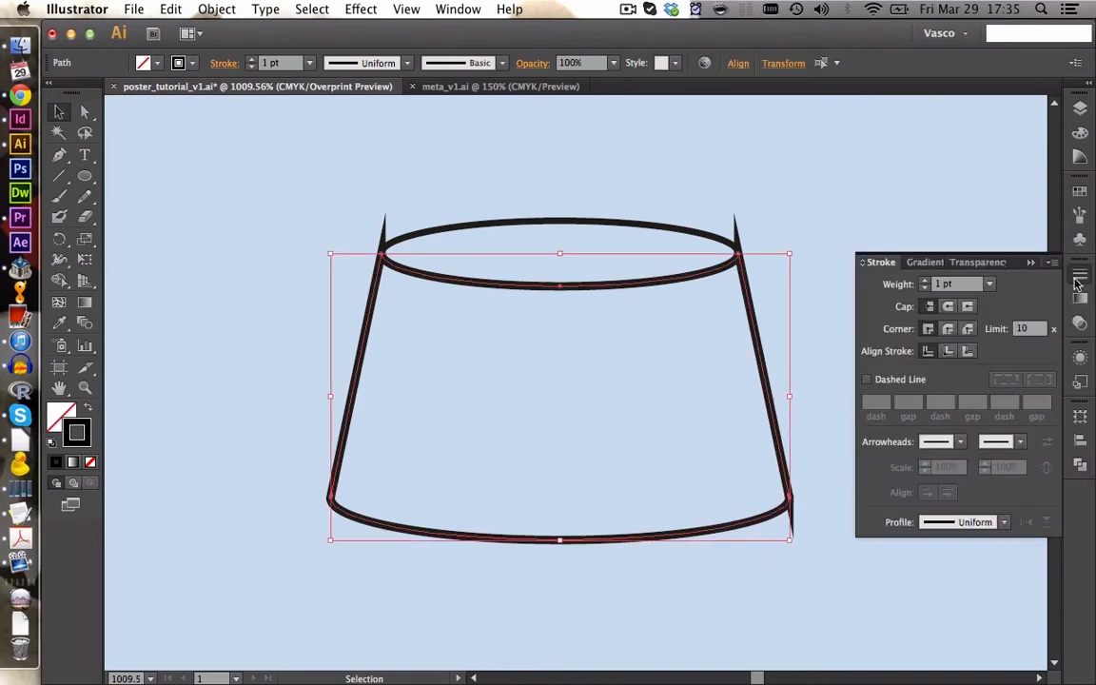
{"action": "left_click", "coordinate": [947, 330]}
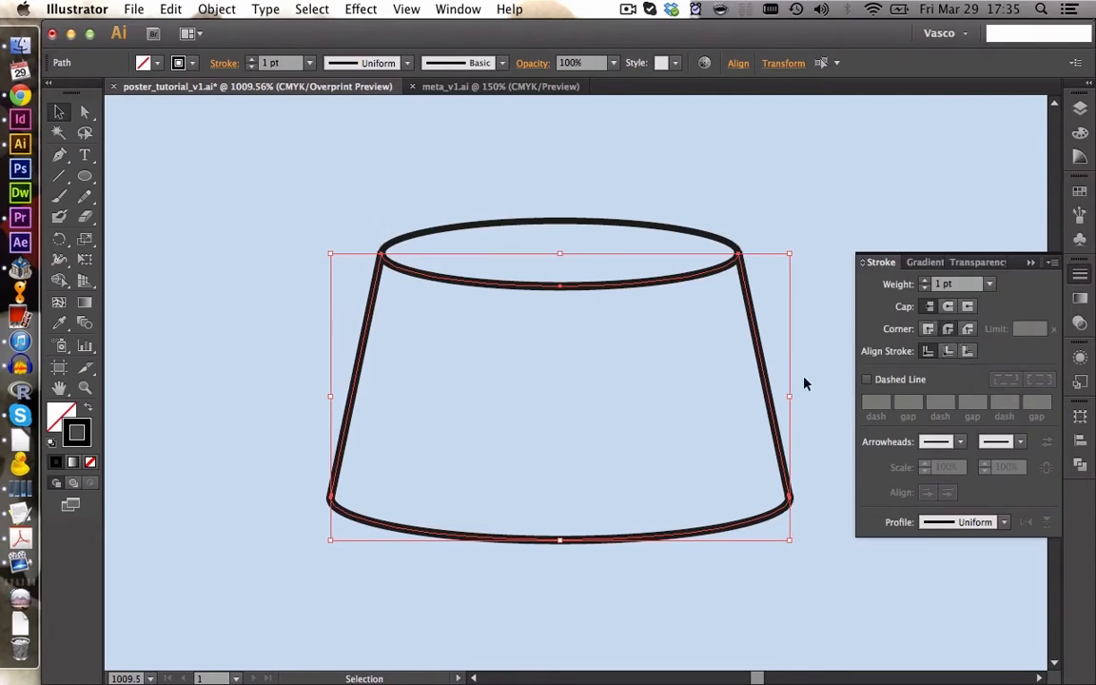
{"action": "left_click", "coordinate": [822, 428]}
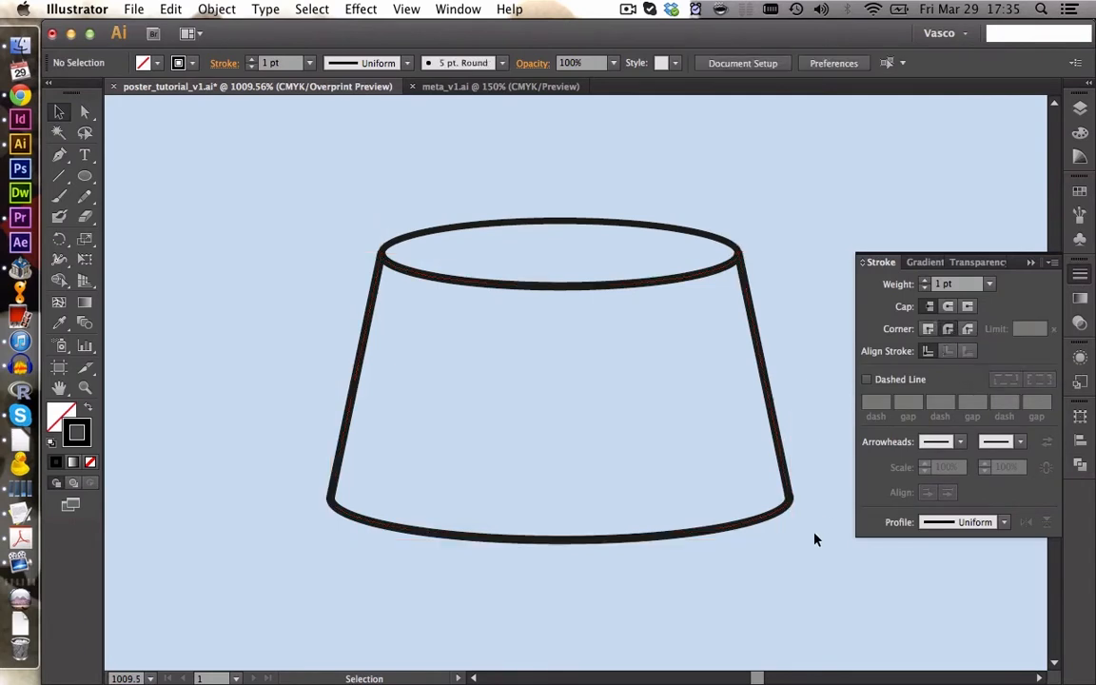
- Delete the surplus anchor point at the body shape's lower-right corner with the Pen tool
{"action": "left_click", "coordinate": [788, 480]}
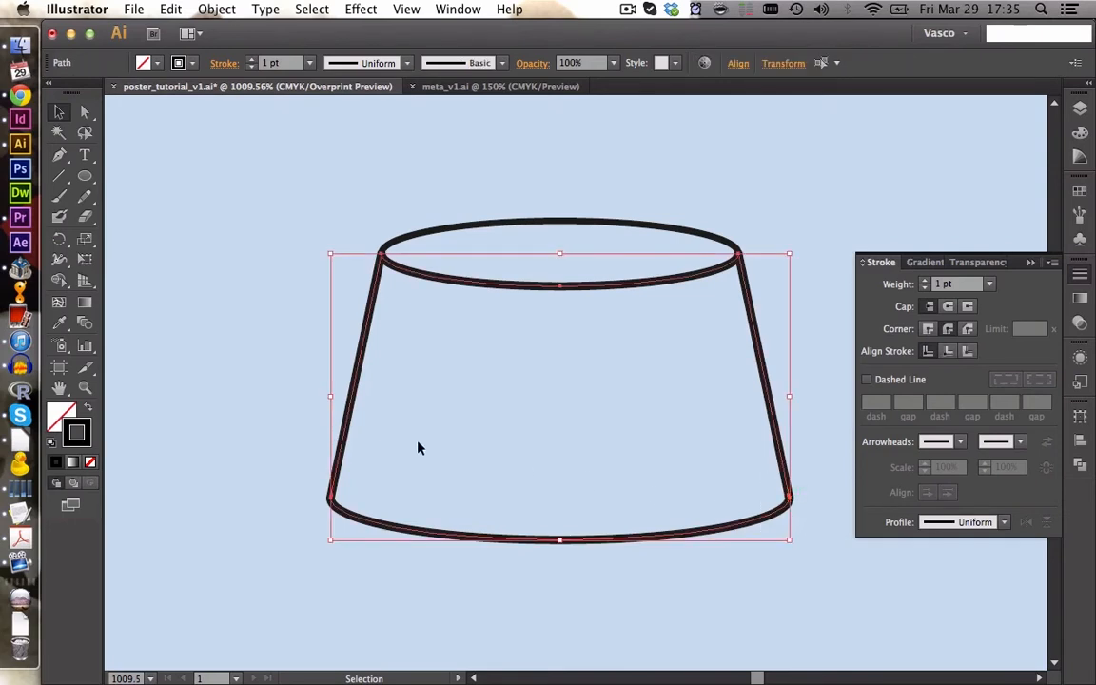
{"action": "left_click", "coordinate": [84, 388]}
{"action": "left_click_drag", "start_coordinate": [687, 439], "coordinate": [888, 582]}
{"action": "left_click", "coordinate": [85, 111]}
{"action": "left_click", "coordinate": [59, 154]}
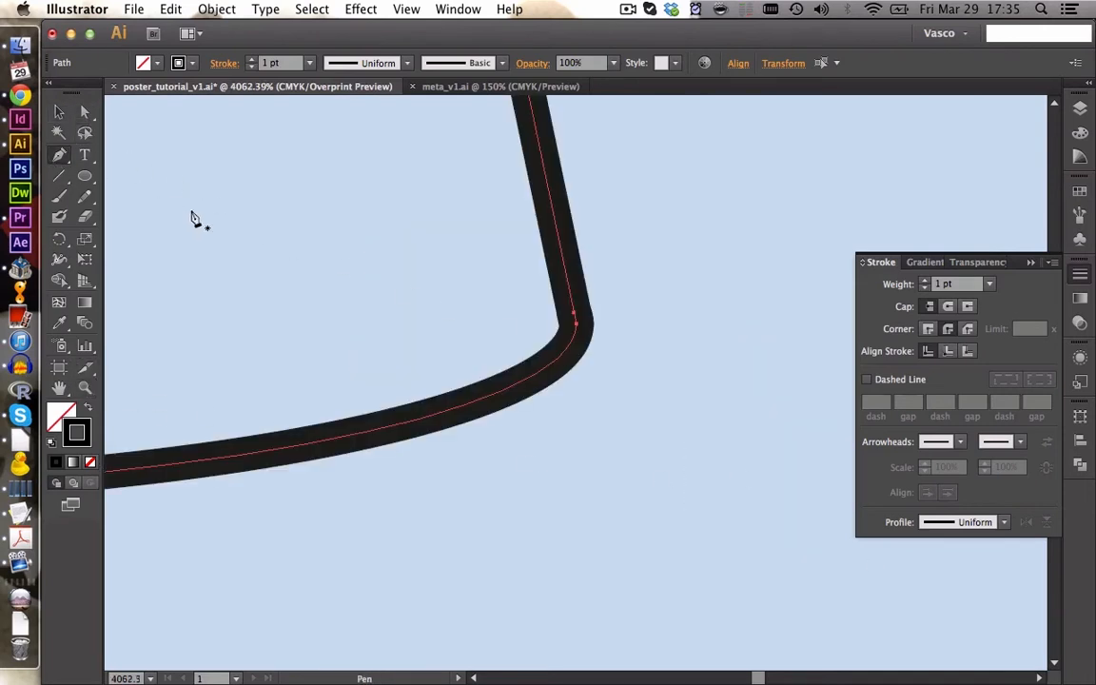
{"action": "left_click", "coordinate": [576, 321]}
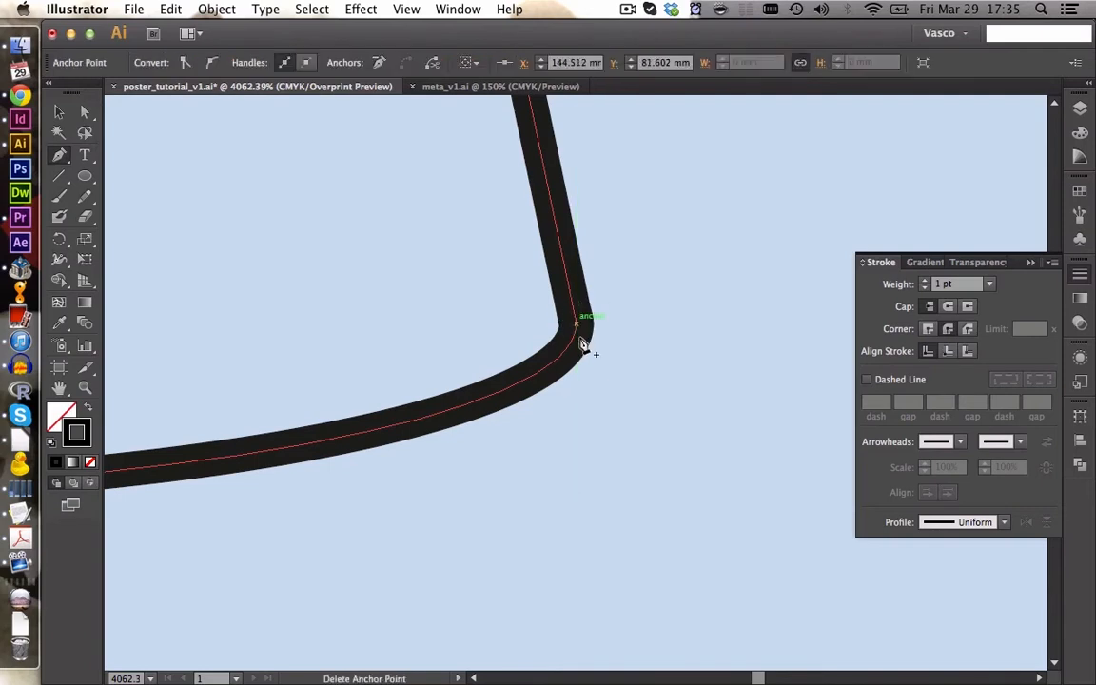
- Delete the surplus anchor point at the body shape's lower-left corner with the Pen tool, and deselect the shape
{"action": "left_click", "coordinate": [85, 387]}
{"action": "left_click", "coordinate": [474, 301], "text": "alt"}
{"action": "left_click", "coordinate": [475, 301], "text": "alt"}
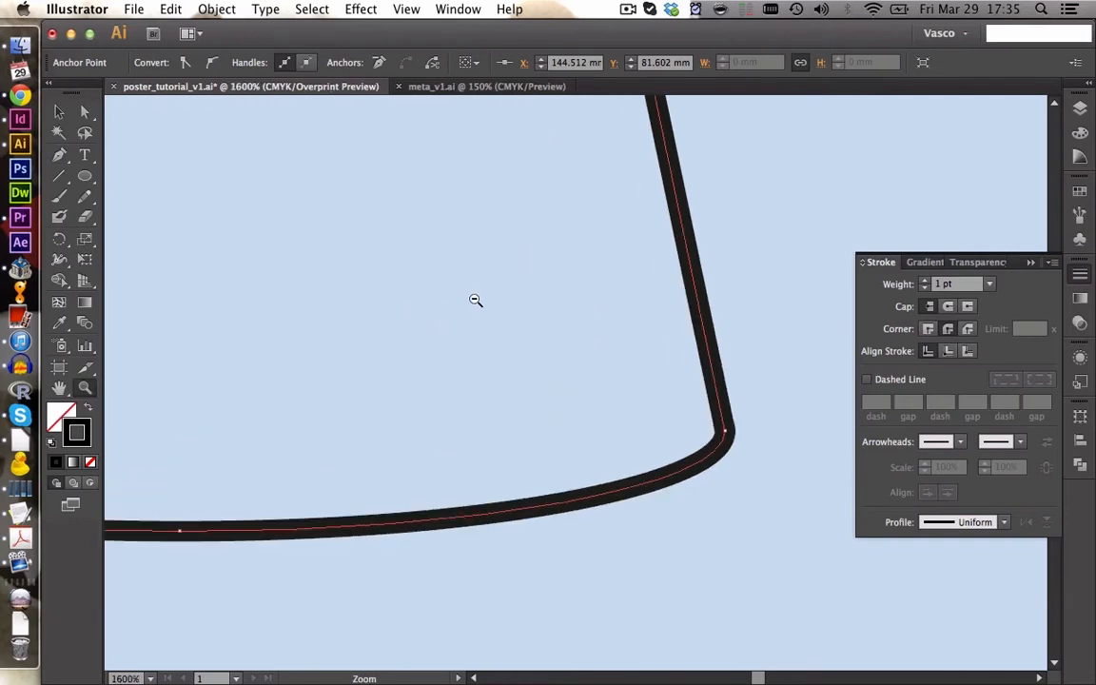
{"action": "left_click", "coordinate": [475, 301], "text": "alt"}
{"action": "left_click", "coordinate": [475, 300], "text": "alt"}
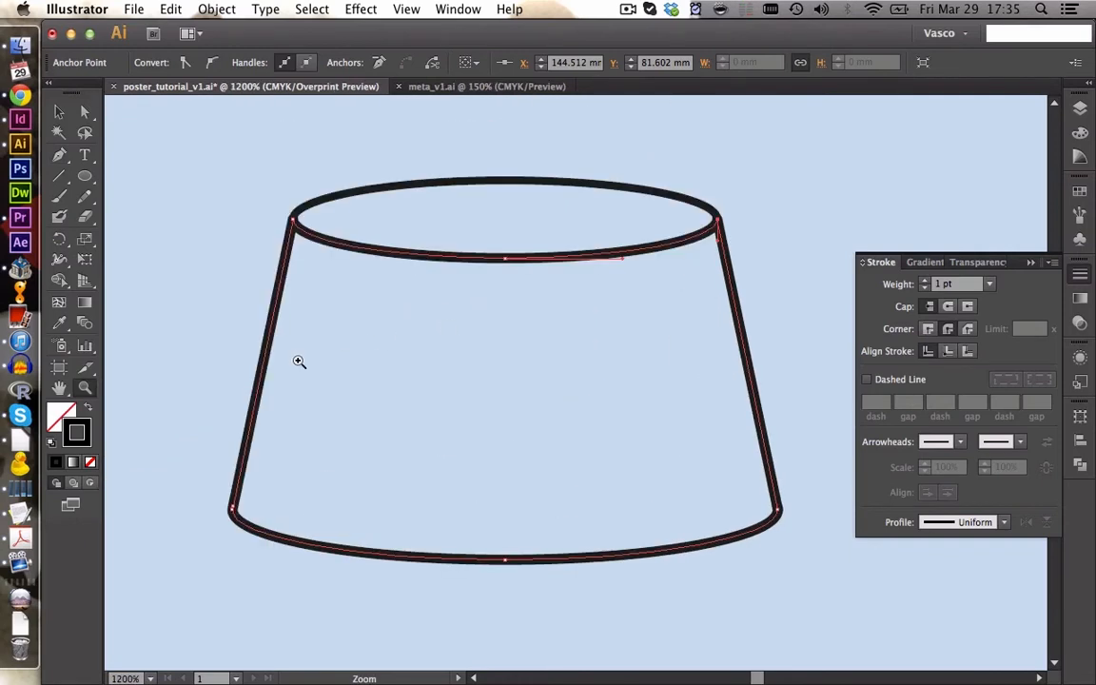
{"action": "left_click", "coordinate": [59, 155]}
{"action": "left_click", "coordinate": [234, 508]}
{"action": "key", "text": "v"}
{"action": "left_click", "coordinate": [188, 445]}
- Set the upper ellipse's stroke weight to 1 pt to match the body outline
{"action": "left_click", "coordinate": [313, 202]}
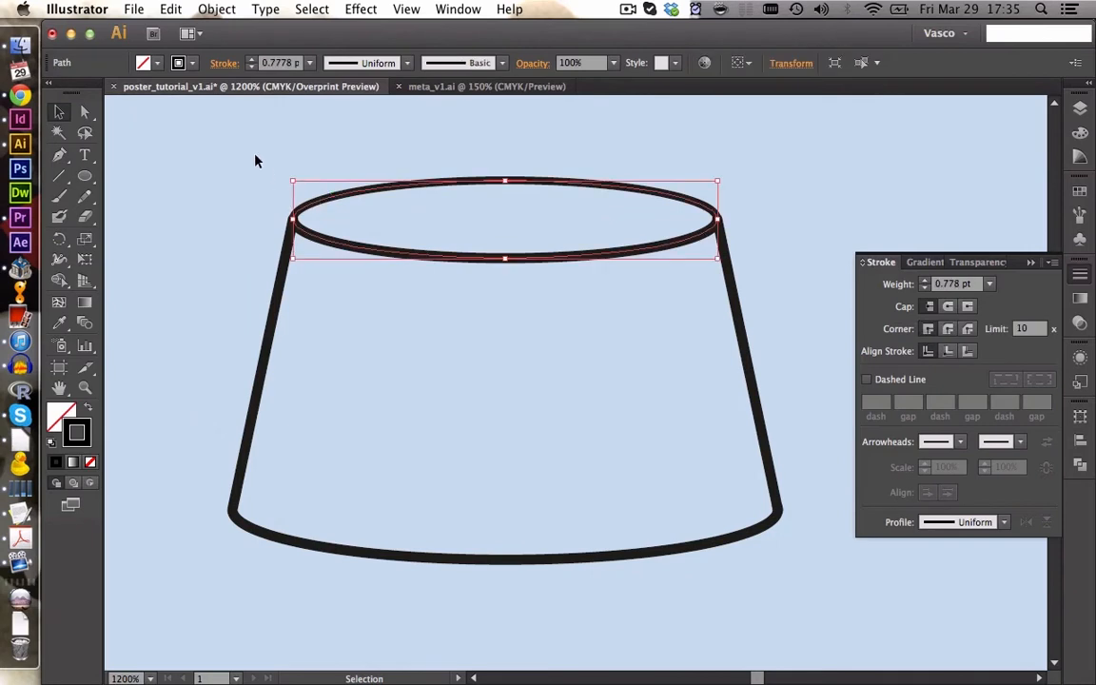
{"action": "left_click", "coordinate": [251, 58]}
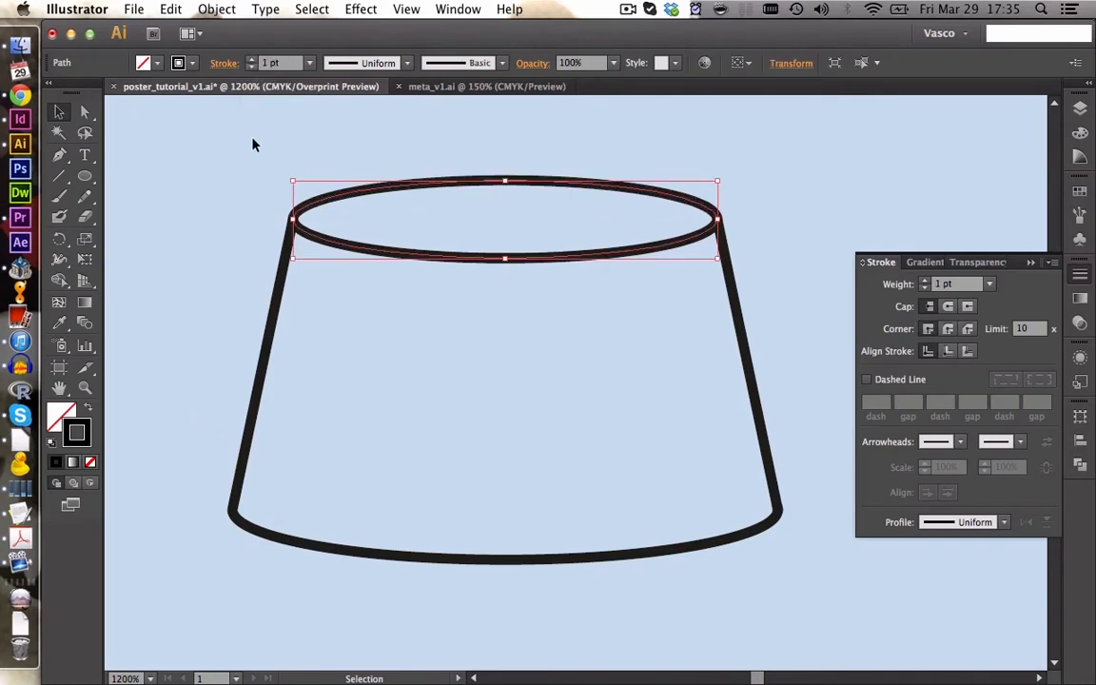
{"action": "left_click", "coordinate": [245, 190]}
{"action": "left_click_drag", "start_coordinate": [245, 191], "coordinate": [678, 335]}
{"action": "left_click", "coordinate": [214, 282]}
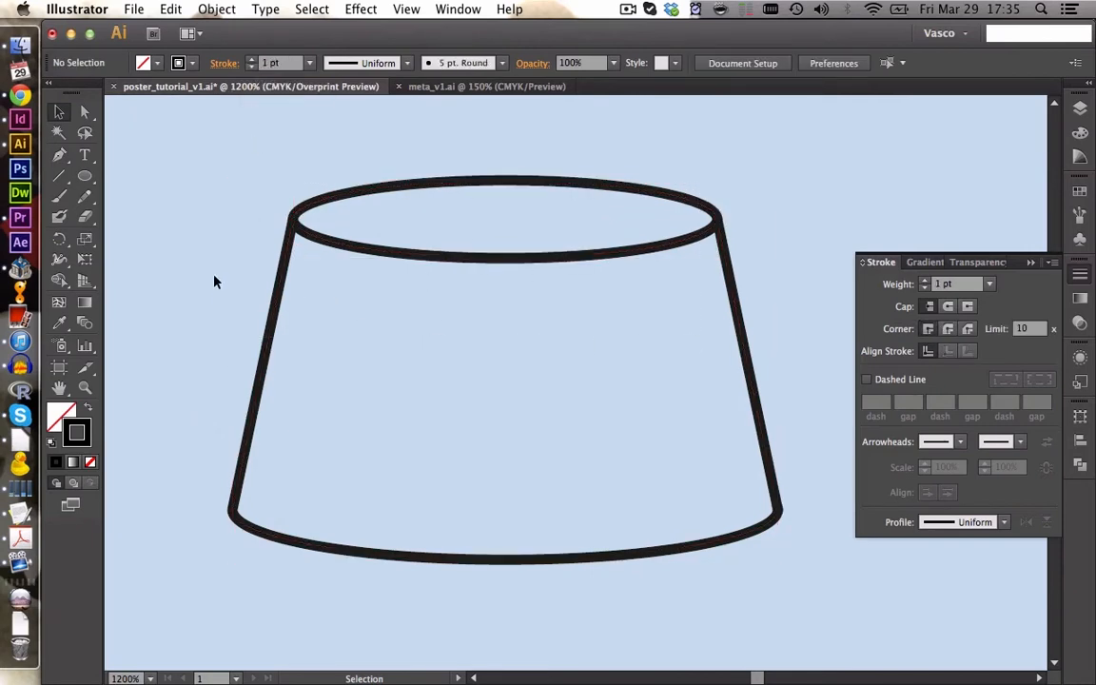
- Draw a small circle in the lower middle of the body shape and fill it with red
{"action": "key", "text": "l"}
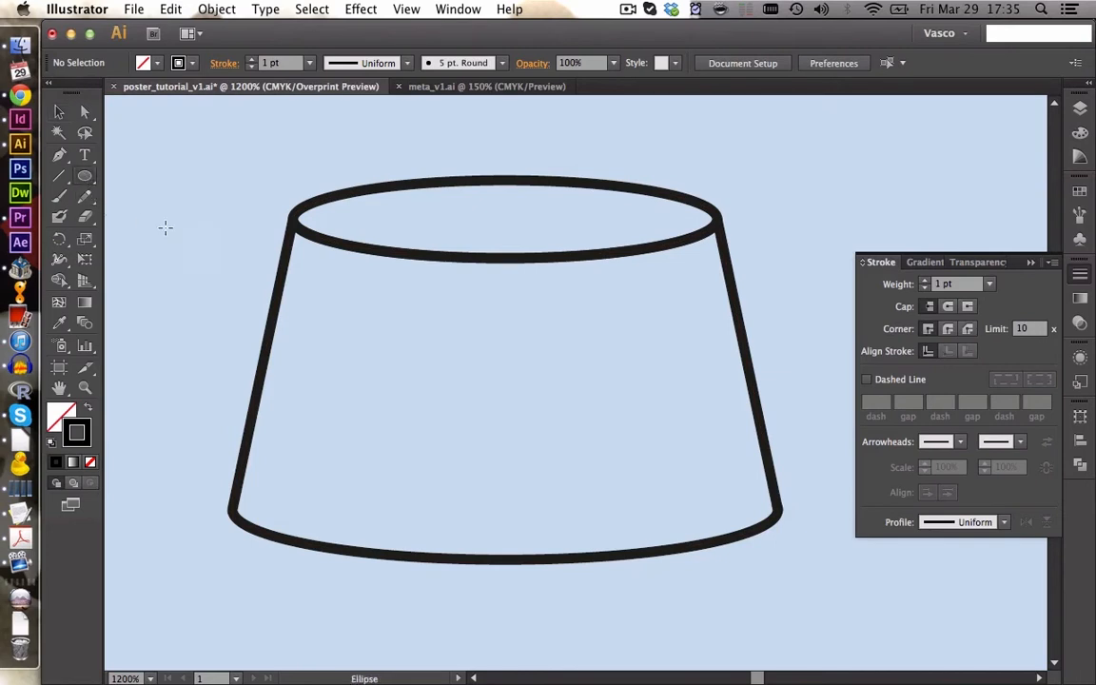
{"action": "left_click_drag", "start_coordinate": [445, 387], "coordinate": [540, 460]}
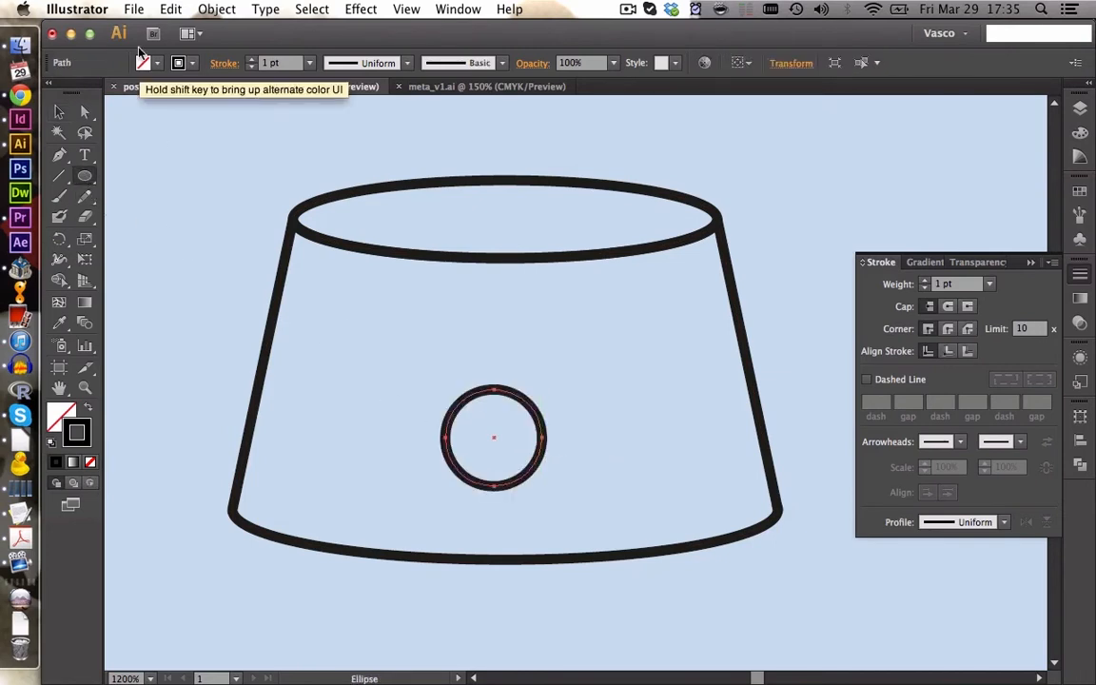
{"action": "left_click", "coordinate": [145, 63]}
{"action": "left_click", "coordinate": [100, 93]}
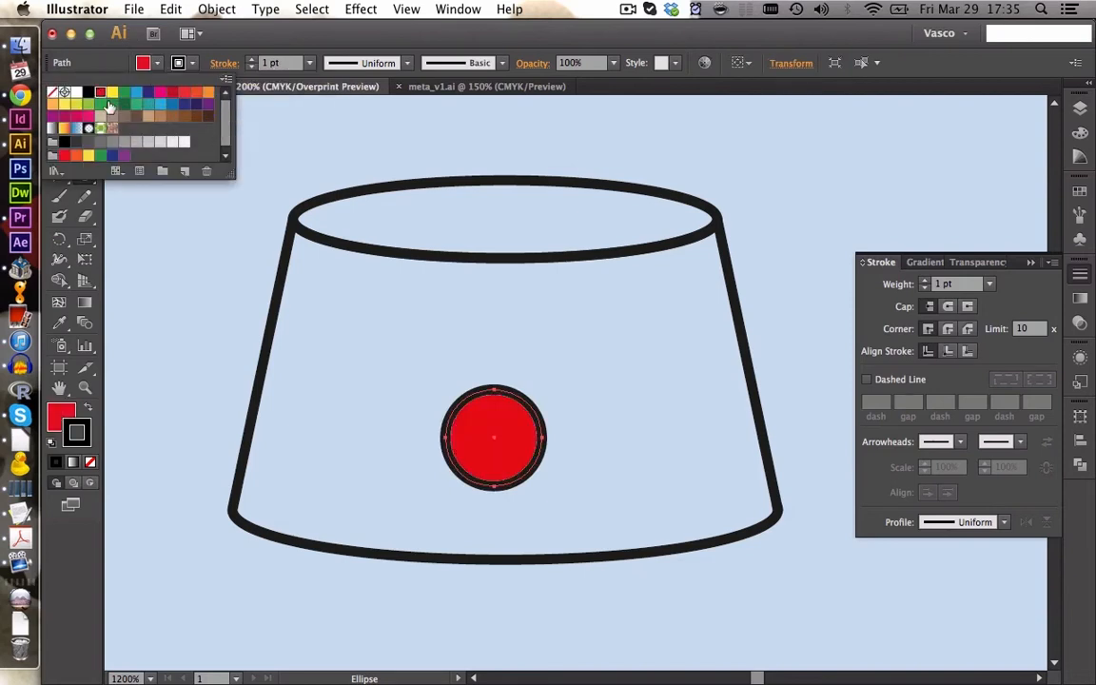
- Move the red circle up to the centre of the body shape and deselect it
{"action": "left_click", "coordinate": [174, 194]}
{"action": "left_click", "coordinate": [59, 111]}
{"action": "left_click_drag", "start_coordinate": [480, 430], "coordinate": [483, 374]}
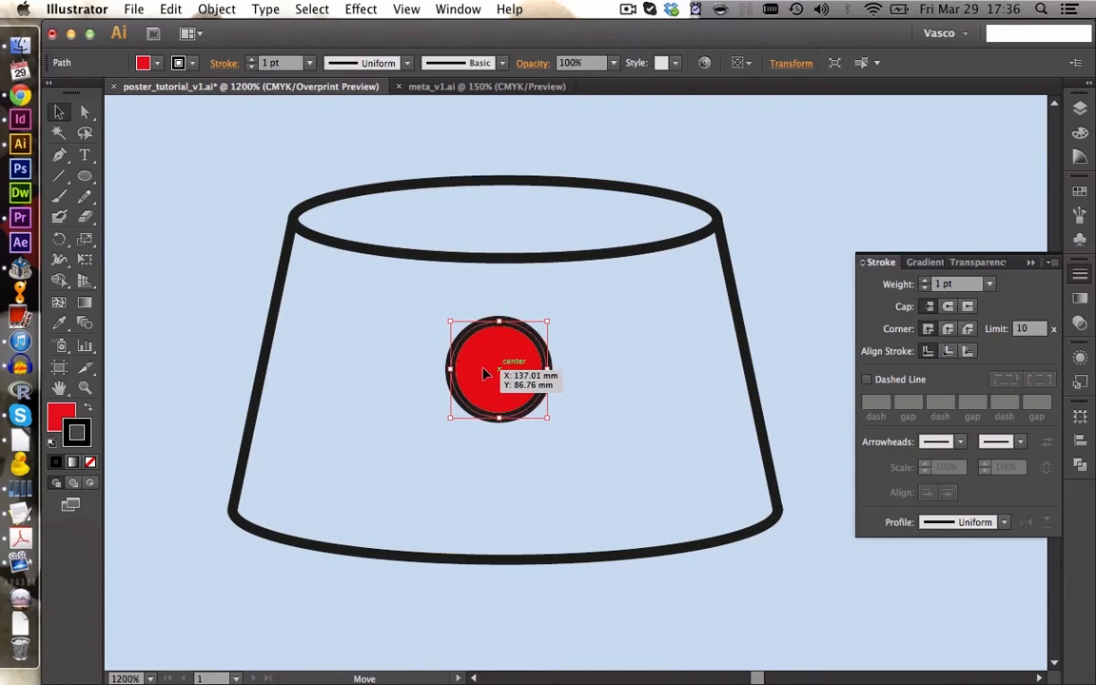
{"action": "left_click", "coordinate": [287, 340]}
{"action": "key", "text": "super+z"}
{"action": "left_click", "coordinate": [191, 317]}
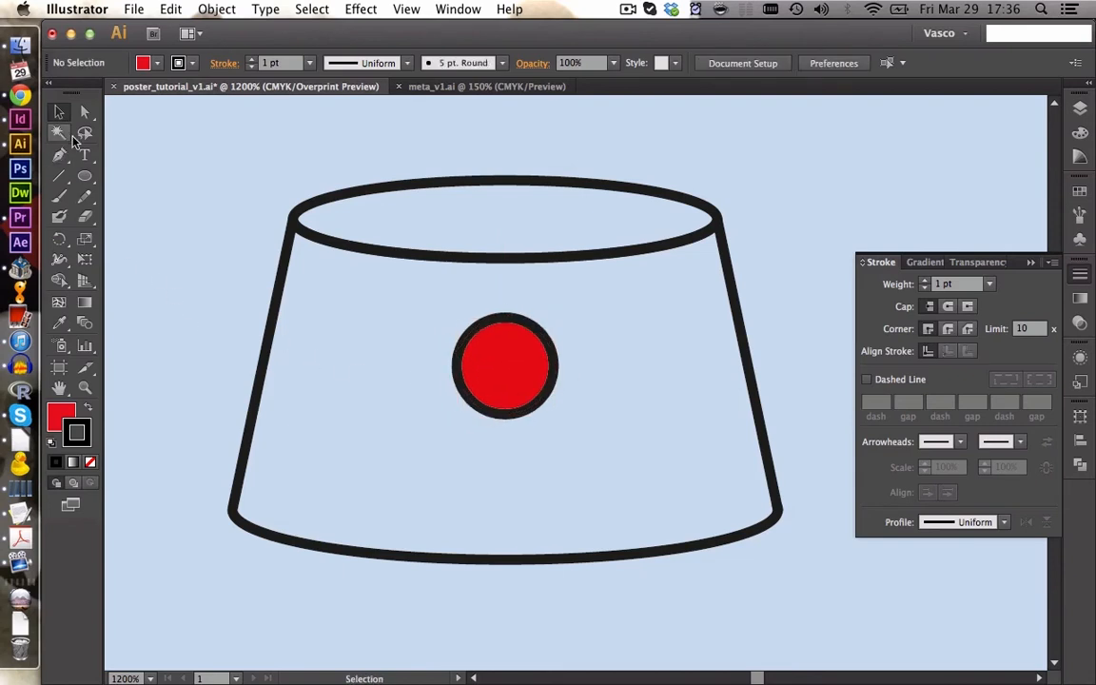
- Select the body's open side-and-bottom outline, copy it and paste a duplicate
{"action": "left_click", "coordinate": [85, 156]}
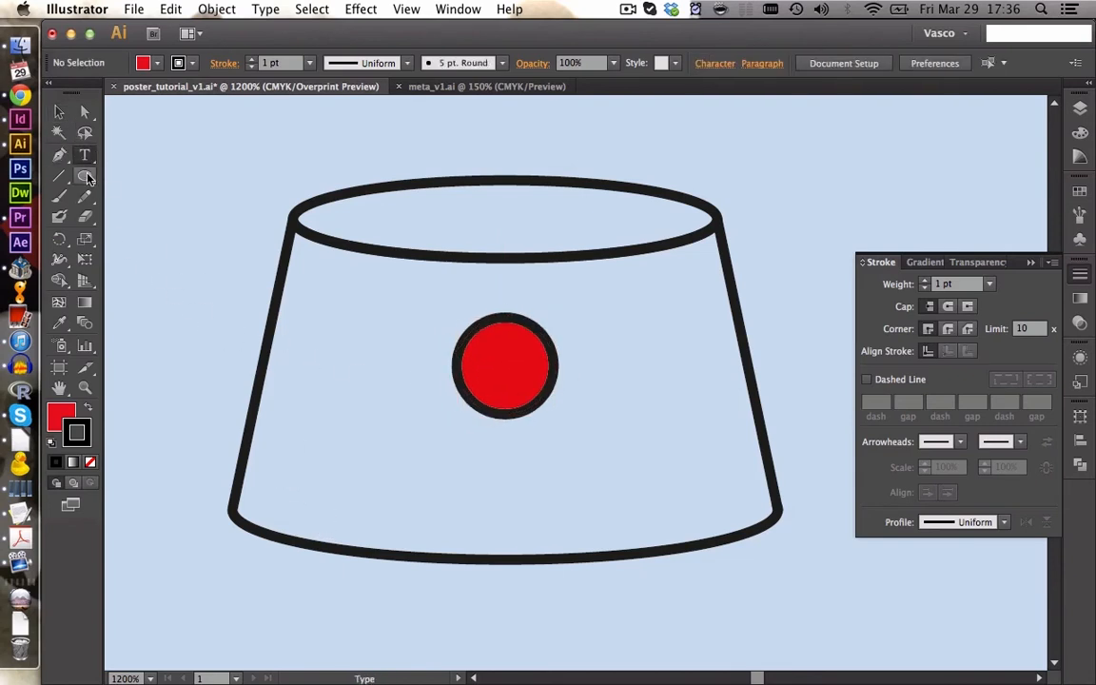
{"action": "left_click", "coordinate": [85, 112]}
{"action": "left_click_drag", "start_coordinate": [173, 509], "coordinate": [835, 607]}
{"action": "key", "text": "super+c"}
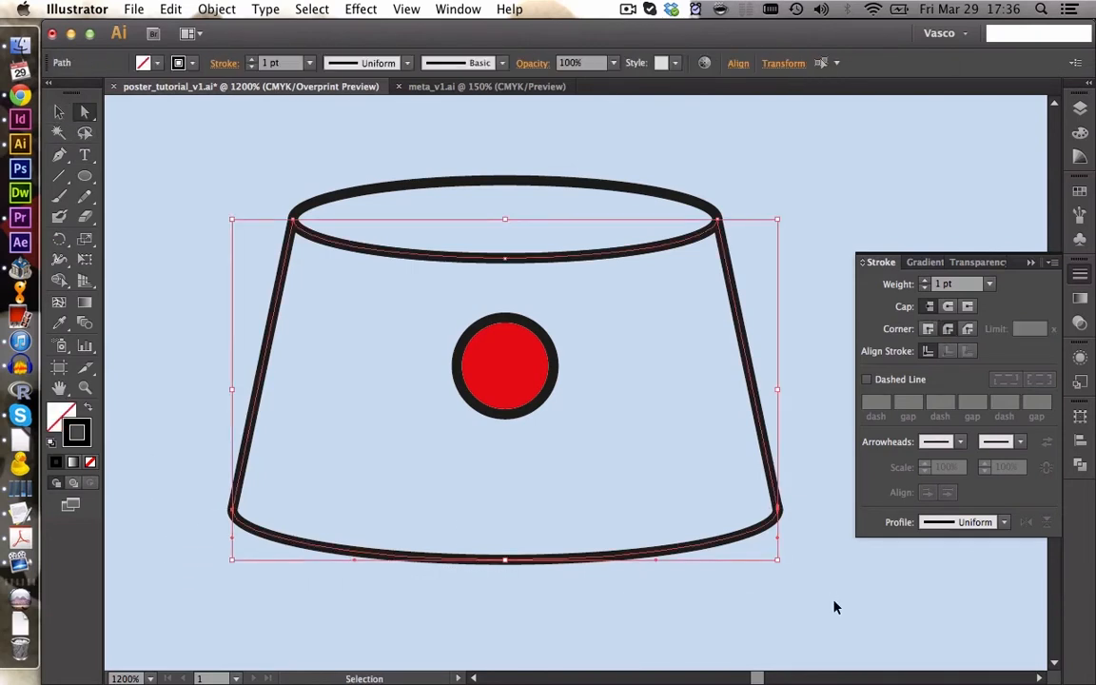
{"action": "key", "text": "super+v"}
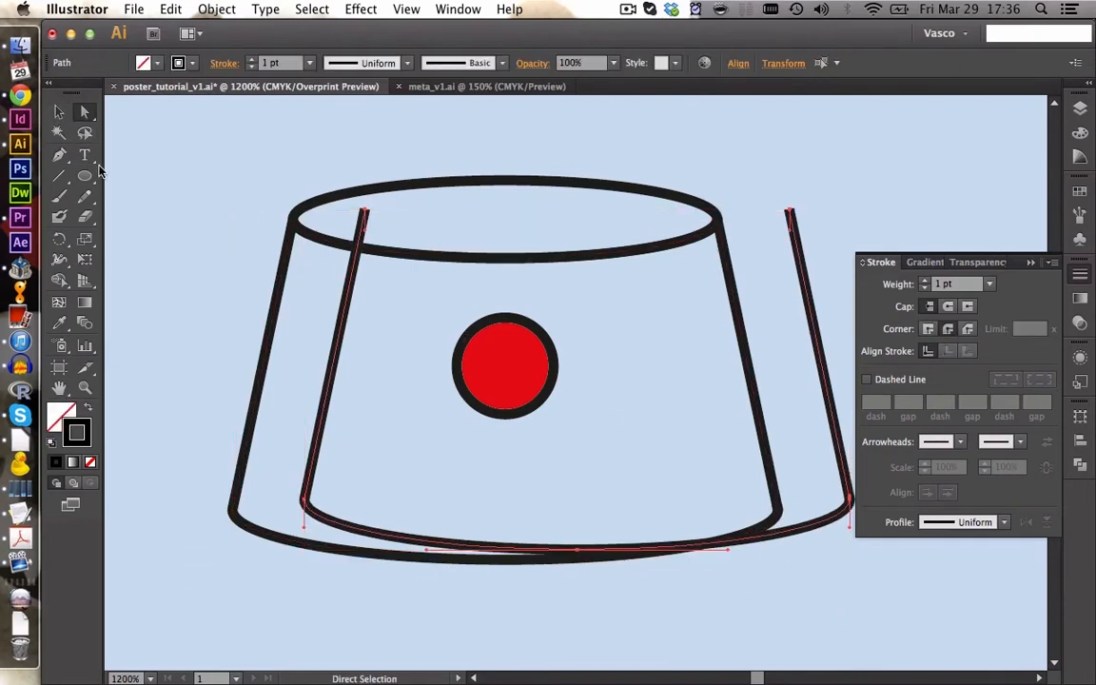
- Turn the pasted outline into a text path with the Type on a Path tool and set the font size to 10 pt
{"action": "left_click", "coordinate": [84, 154]}
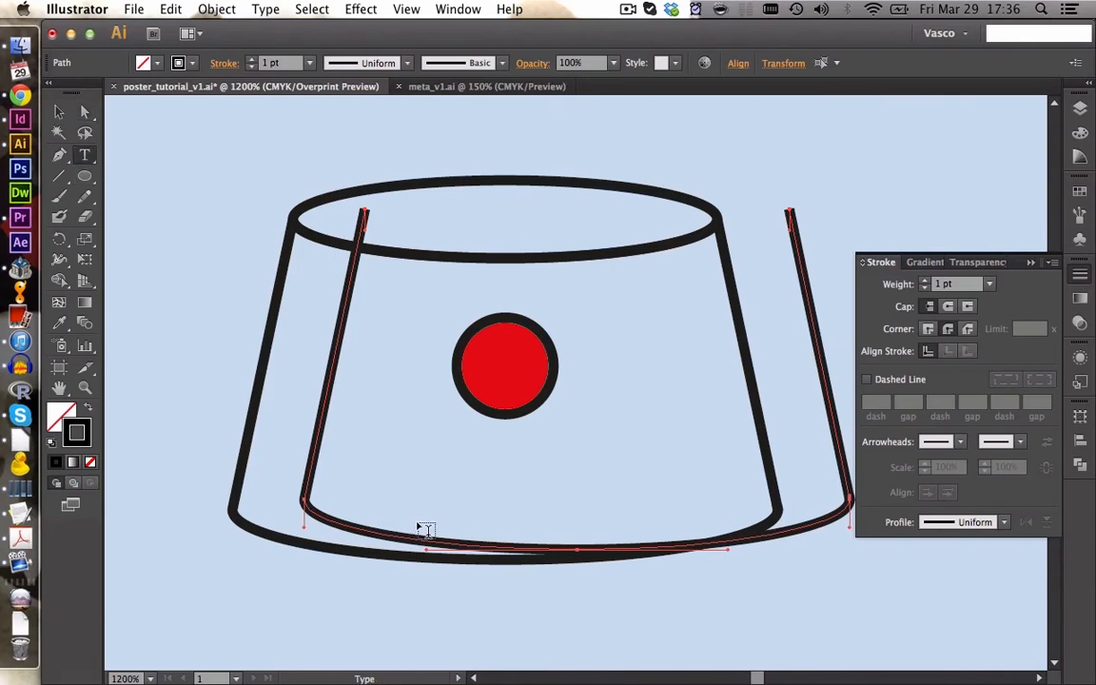
{"action": "left_click_drag", "start_coordinate": [84, 154], "coordinate": [150, 202]}
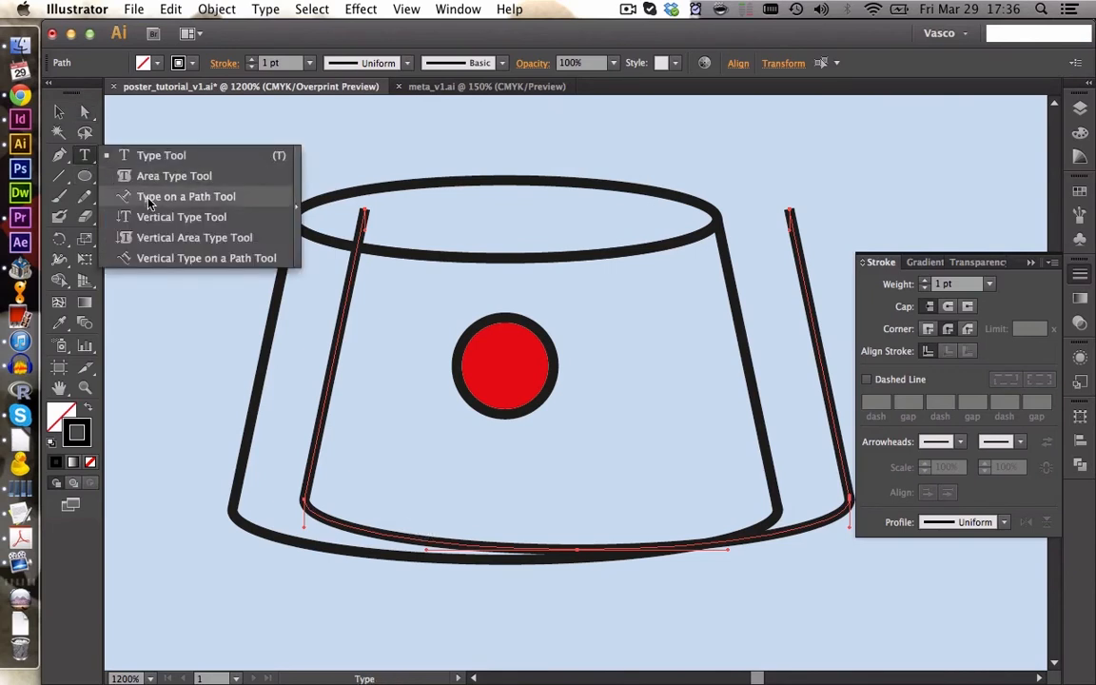
{"action": "left_click", "coordinate": [149, 201]}
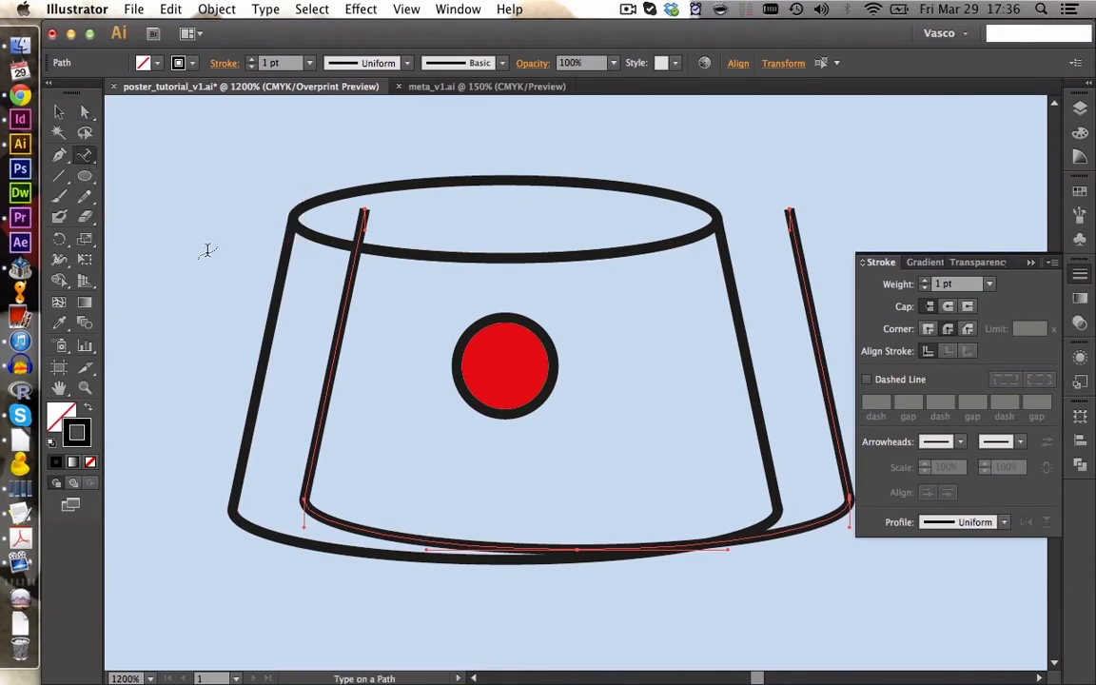
{"action": "left_click", "coordinate": [379, 519]}
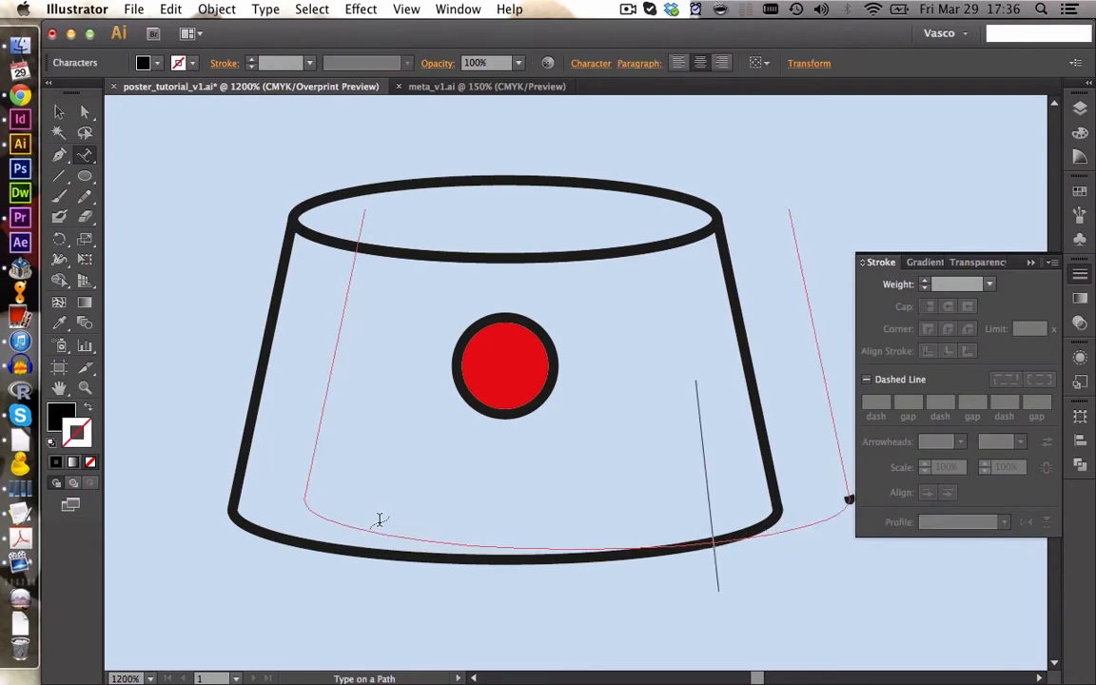
{"action": "left_click", "coordinate": [587, 63]}
{"action": "left_click", "coordinate": [493, 142]}
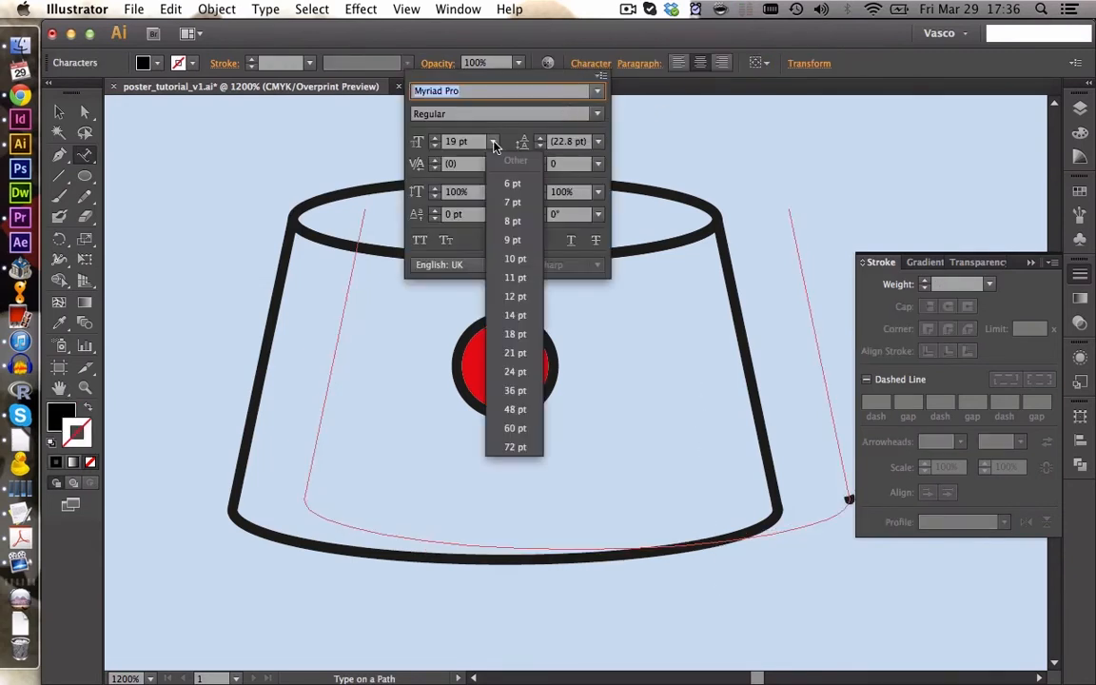
{"action": "left_click", "coordinate": [504, 259]}
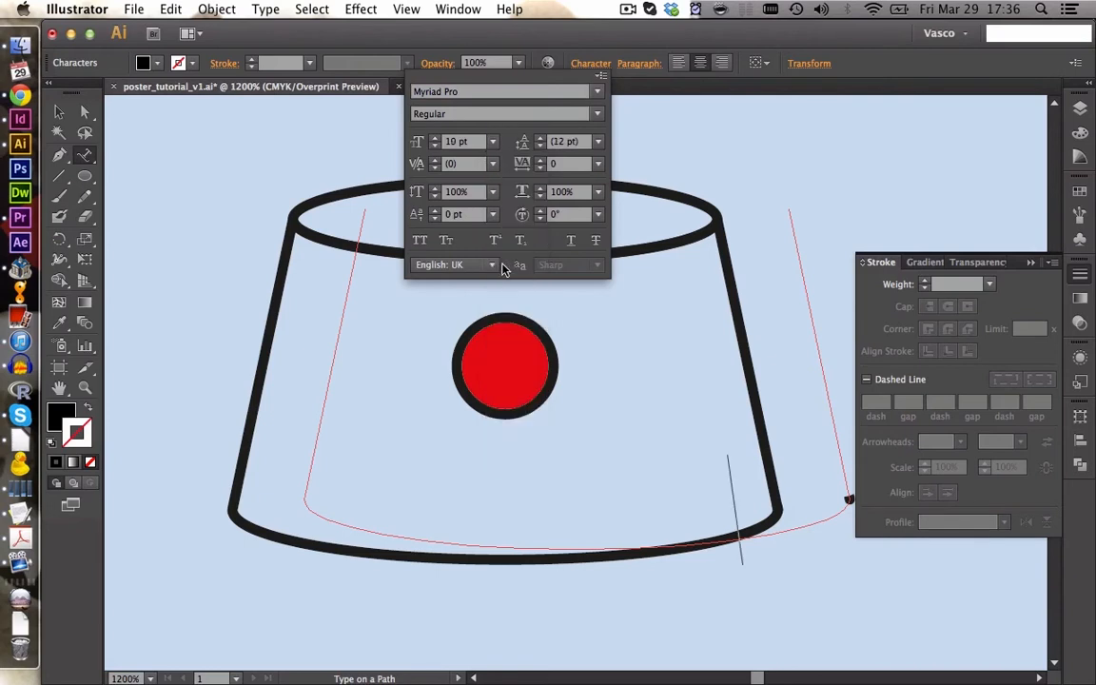
- Enter "Blender" on the path and slide the text to the middle of the bottom curve
{"action": "left_click", "coordinate": [722, 523]}
{"action": "type", "text": "Blender"}
{"action": "key", "text": "Escape"}
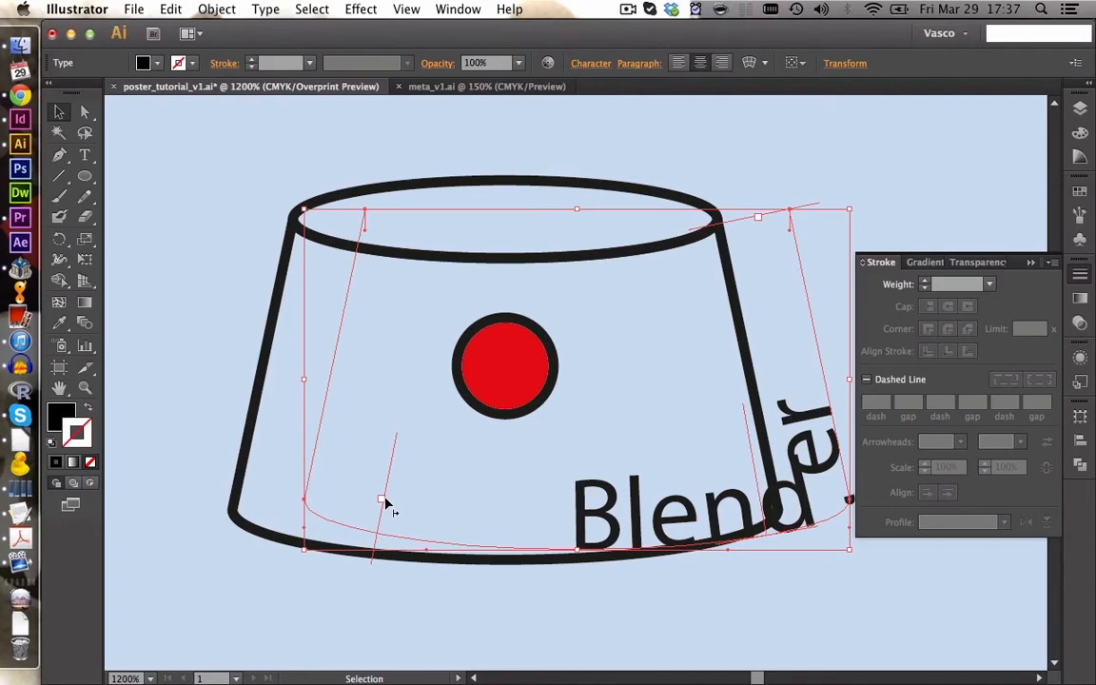
{"action": "left_click_drag", "start_coordinate": [386, 502], "coordinate": [505, 201]}
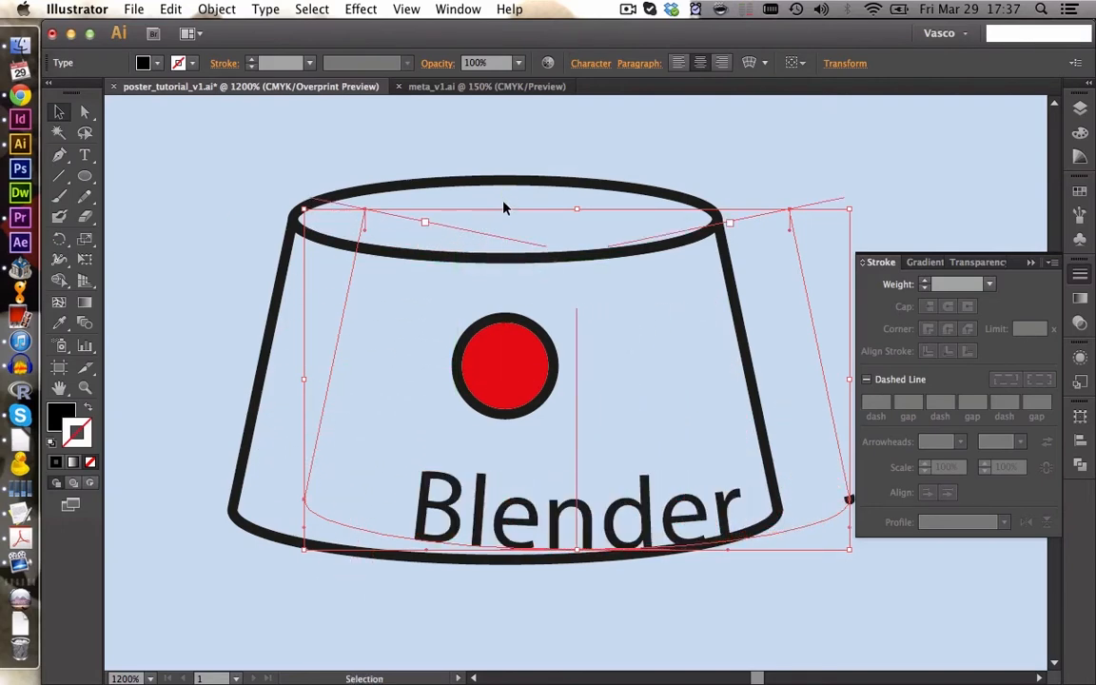
{"action": "left_click", "coordinate": [59, 111]}
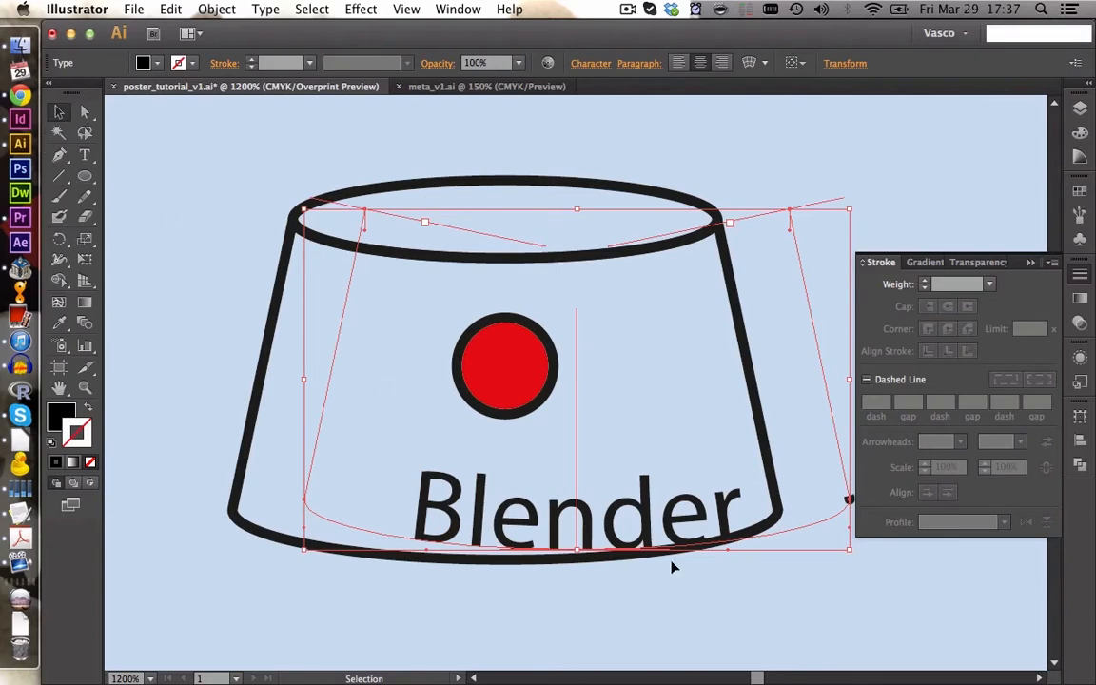
- Align the Blender text path with the body and scale it down so the word sits just above the bottom edge
{"action": "left_click", "coordinate": [758, 623]}
{"action": "left_click_drag", "start_coordinate": [689, 526], "coordinate": [613, 539]}
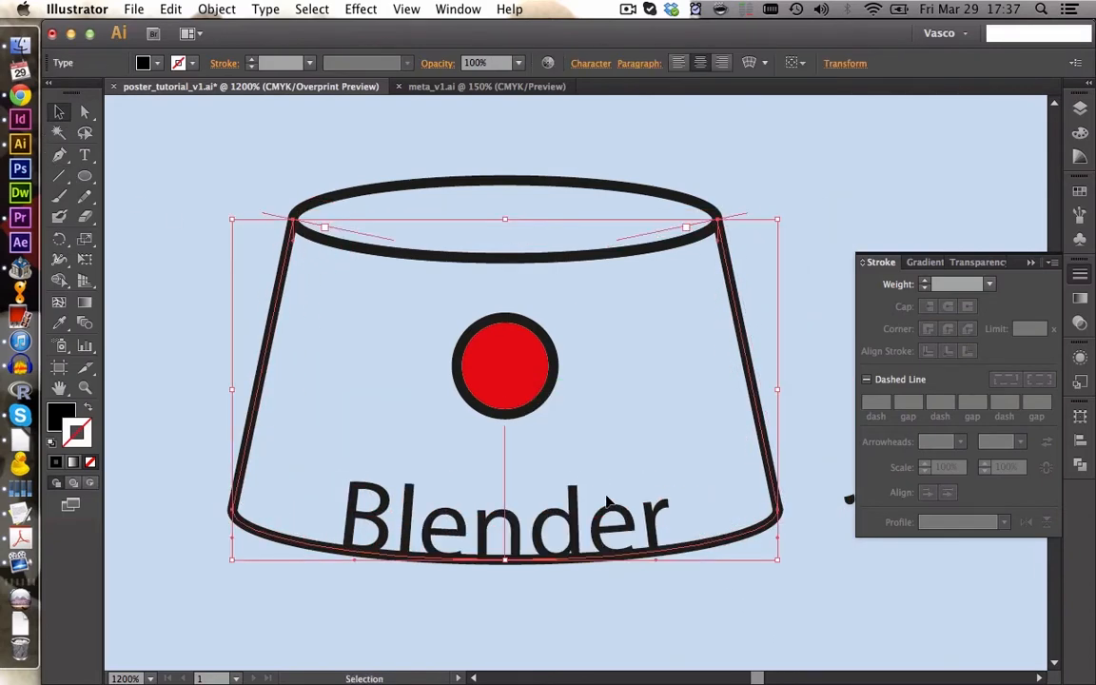
{"action": "left_click_drag", "start_coordinate": [775, 561], "coordinate": [733, 531]}
{"action": "left_click_drag", "start_coordinate": [498, 516], "coordinate": [516, 516]}
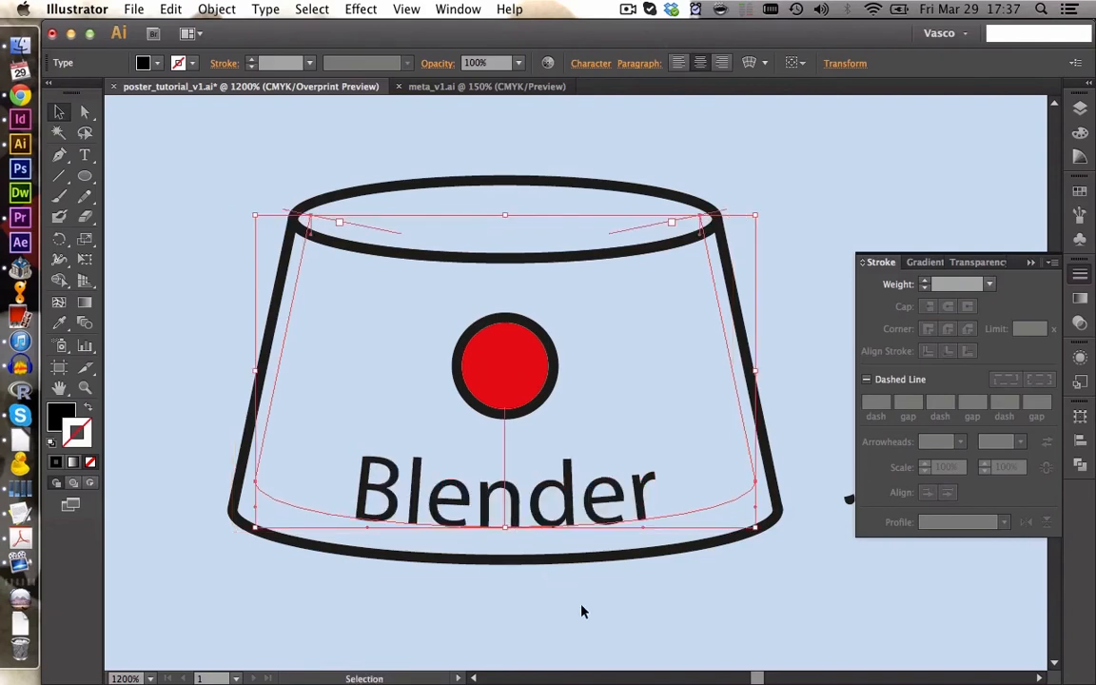
{"action": "left_click", "coordinate": [585, 612]}
- Fill the blender's base and its top ellipse with white
{"action": "key", "text": "z"}
{"action": "left_click", "coordinate": [573, 331], "text": "alt"}
{"action": "left_click", "coordinate": [558, 335], "text": "alt"}
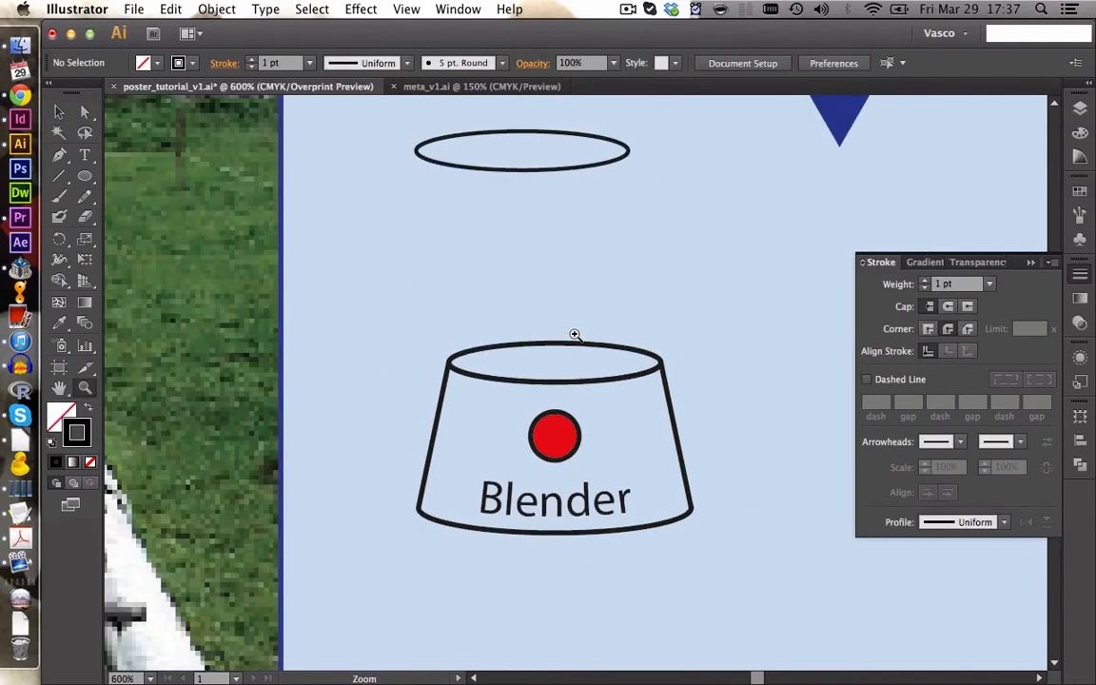
{"action": "scroll", "coordinate": [574, 335], "scroll_direction": "up", "scroll_amount": 1}
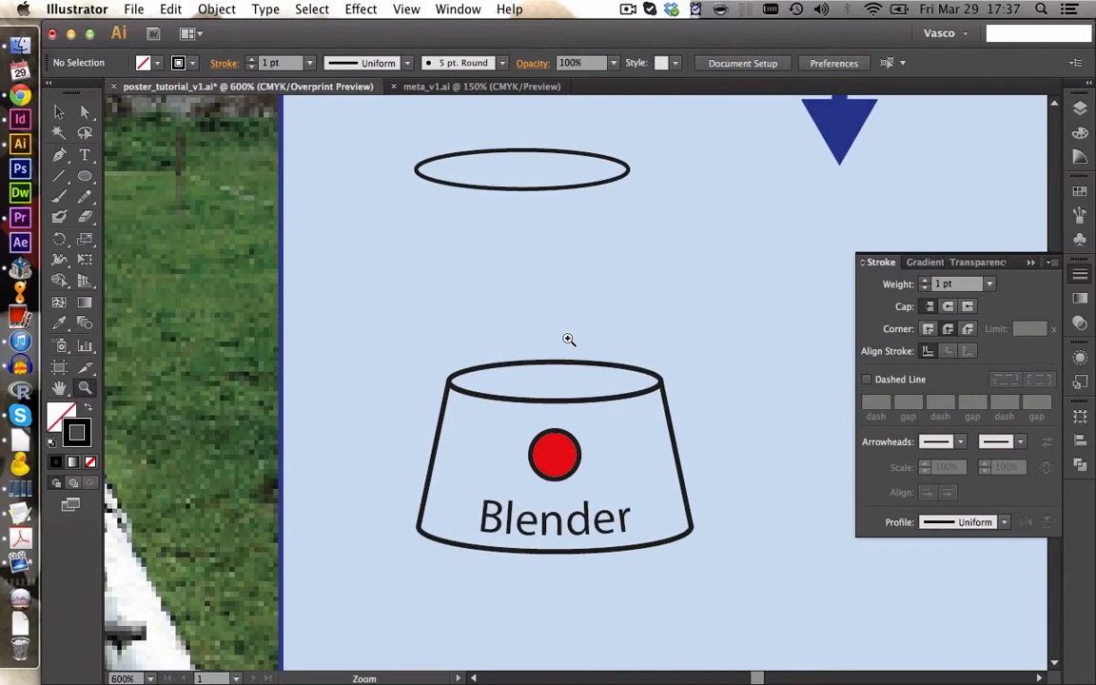
{"action": "left_click", "coordinate": [58, 110]}
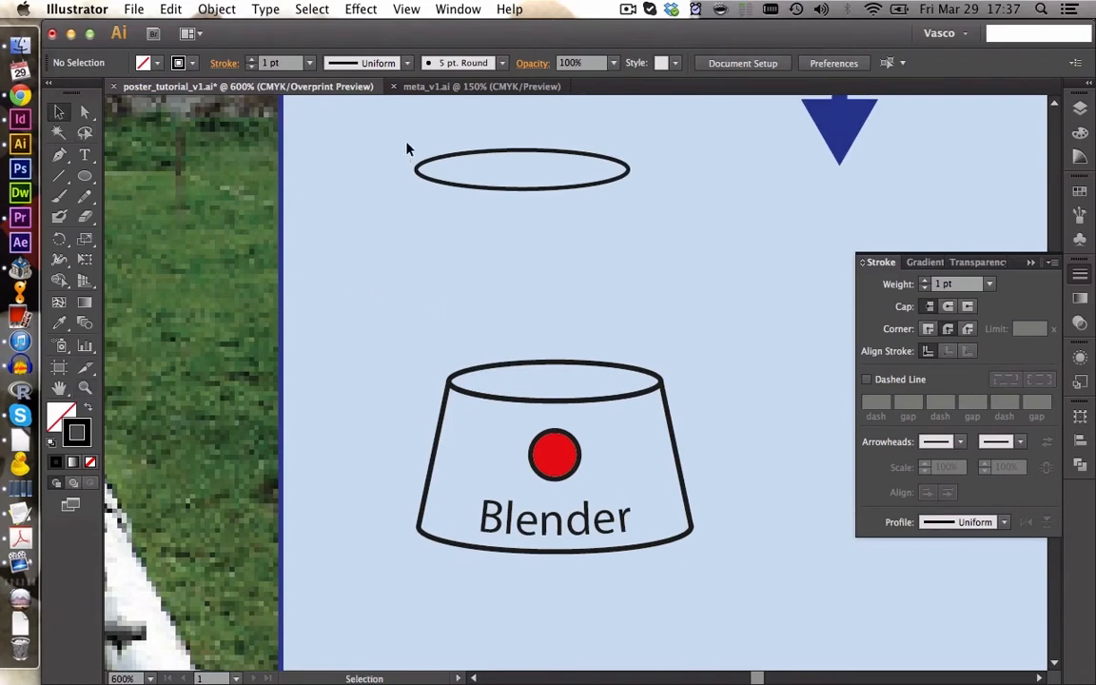
{"action": "left_click_drag", "start_coordinate": [409, 152], "coordinate": [584, 226]}
{"action": "left_click_drag", "start_coordinate": [433, 304], "coordinate": [647, 404]}
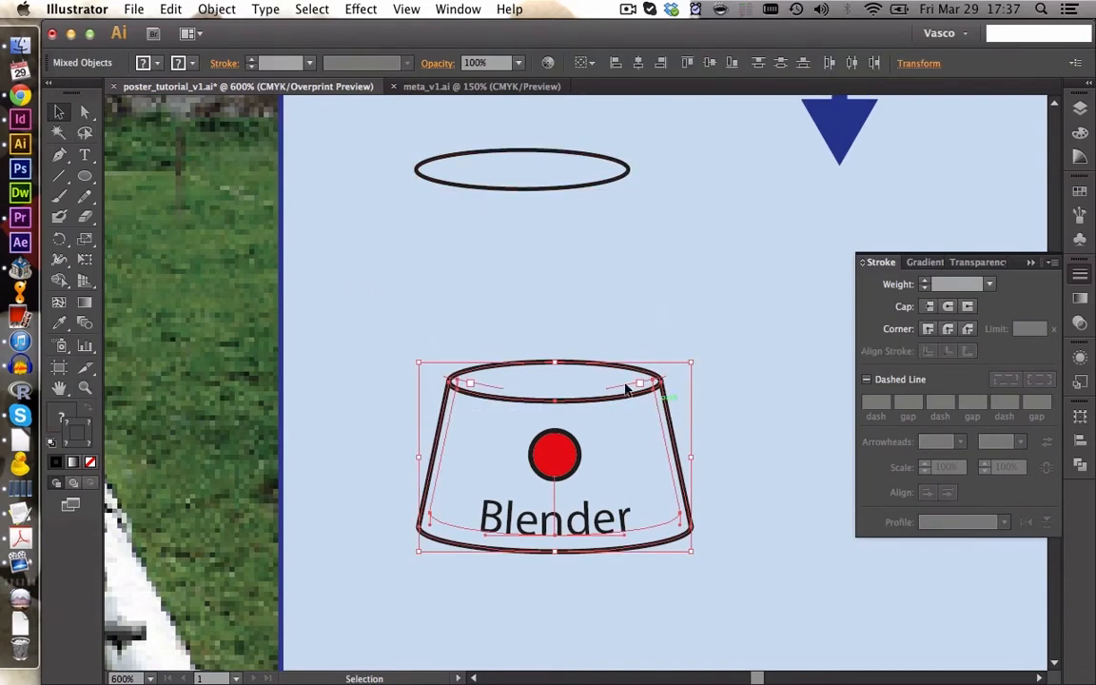
{"action": "left_click", "coordinate": [419, 362]}
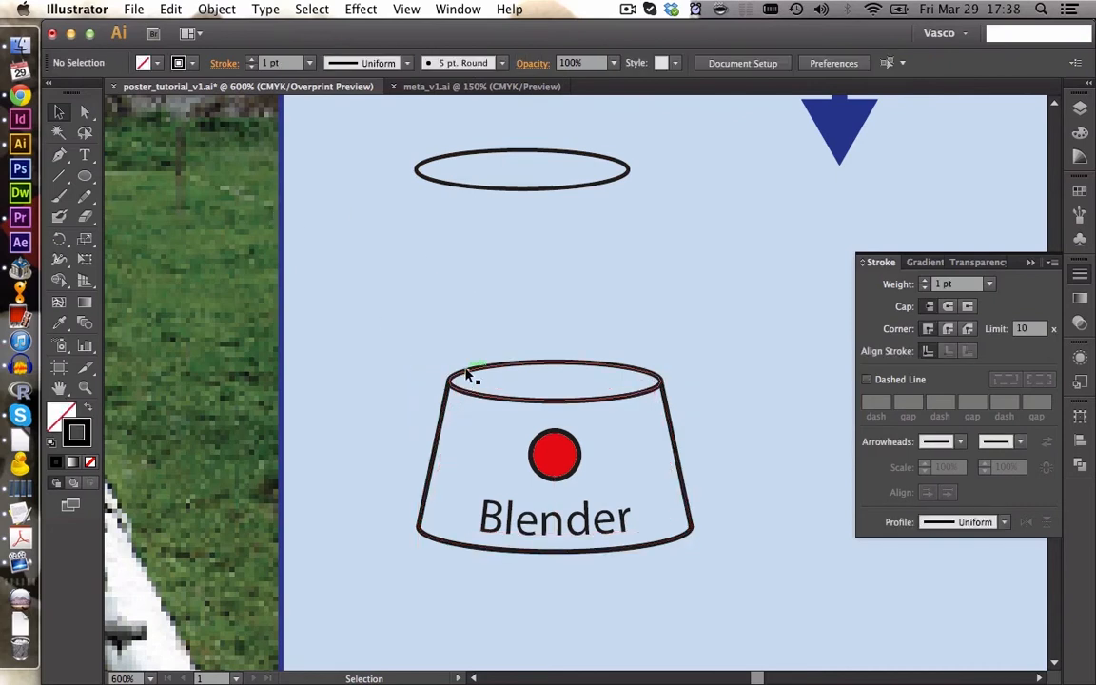
{"action": "left_click", "coordinate": [455, 375]}
{"action": "left_click", "coordinate": [145, 64]}
{"action": "left_click", "coordinate": [76, 92]}
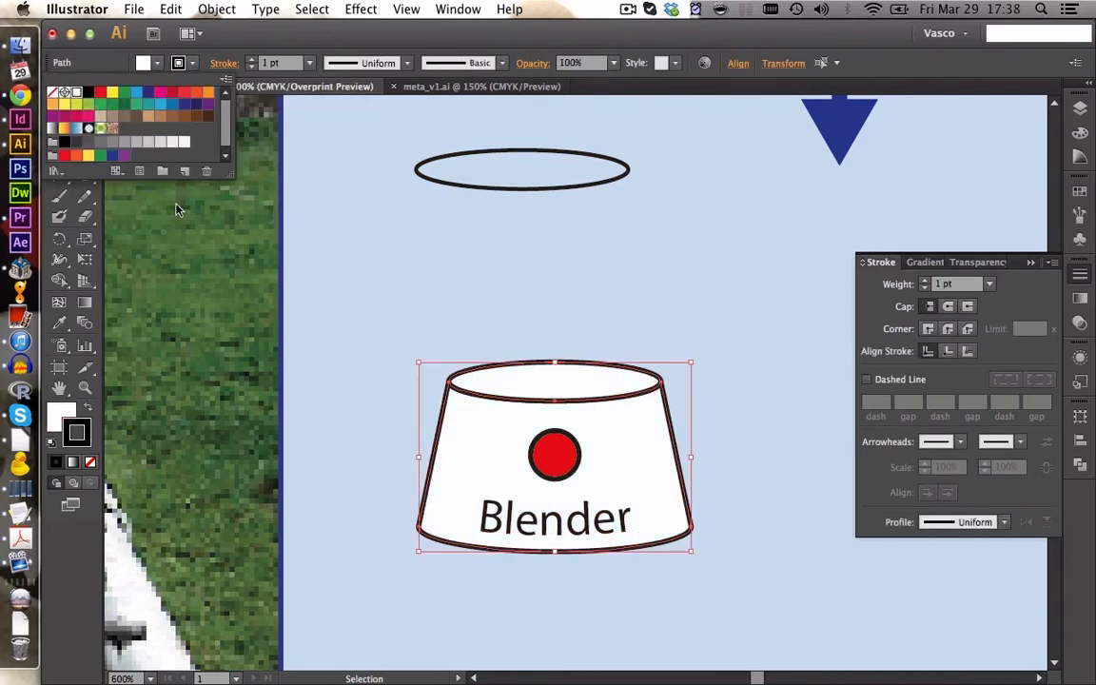
- Duplicate the loose ellipse above the base, scale the copy slightly smaller and place it over the base's top ellipse
{"action": "left_click", "coordinate": [320, 406]}
{"action": "mouse_move", "coordinate": [563, 189]}
{"action": "left_mouse_down"}
{"action": "mouse_move", "coordinate": [554, 311]}
{"action": "mouse_move", "coordinate": [592, 329]}
{"action": "left_mouse_up"}
{"action": "mouse_move", "coordinate": [659, 322]}
{"action": "left_mouse_down"}
{"action": "mouse_move", "coordinate": [627, 328]}
{"action": "mouse_move", "coordinate": [647, 341]}
{"action": "left_mouse_up"}
{"action": "left_click_drag", "start_coordinate": [548, 317], "coordinate": [554, 380]}
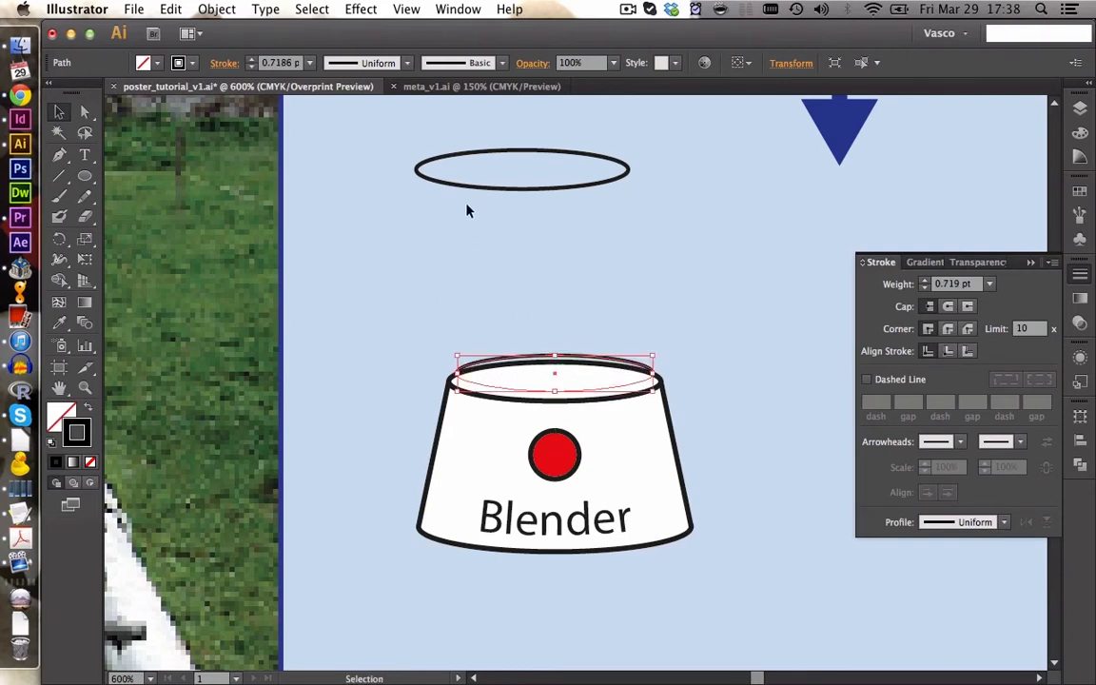
- Align the loose ellipse and its smaller copy to each other's horizontal centre
{"action": "left_click", "coordinate": [505, 188], "text": "shift"}
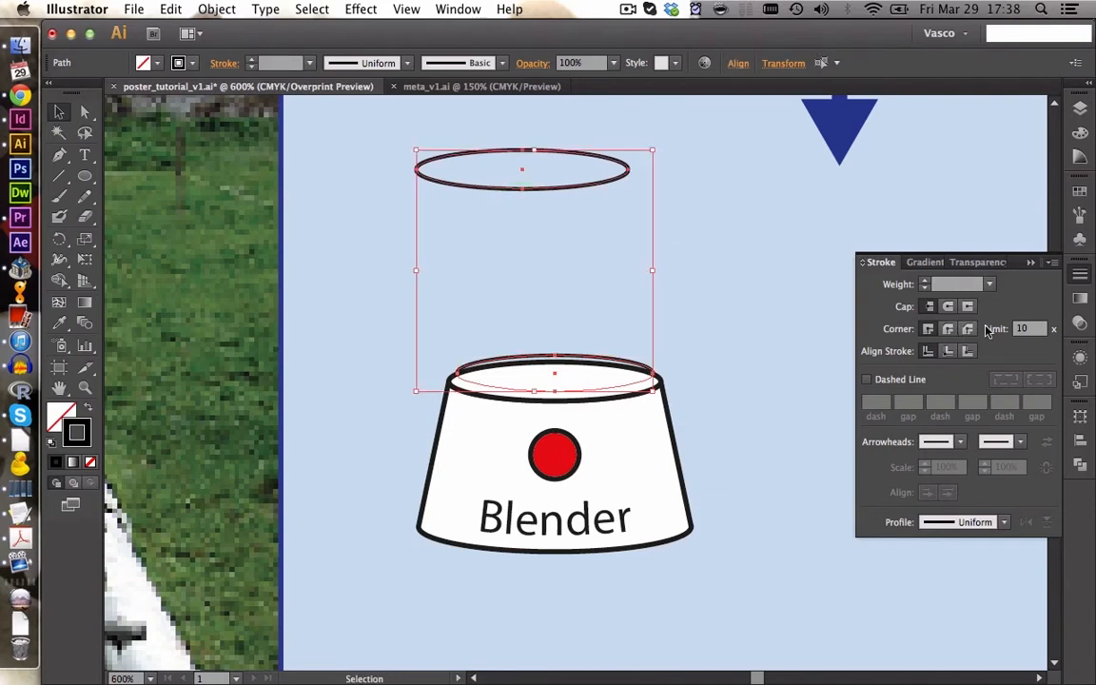
{"action": "left_click", "coordinate": [1080, 442]}
{"action": "left_click", "coordinate": [902, 442]}
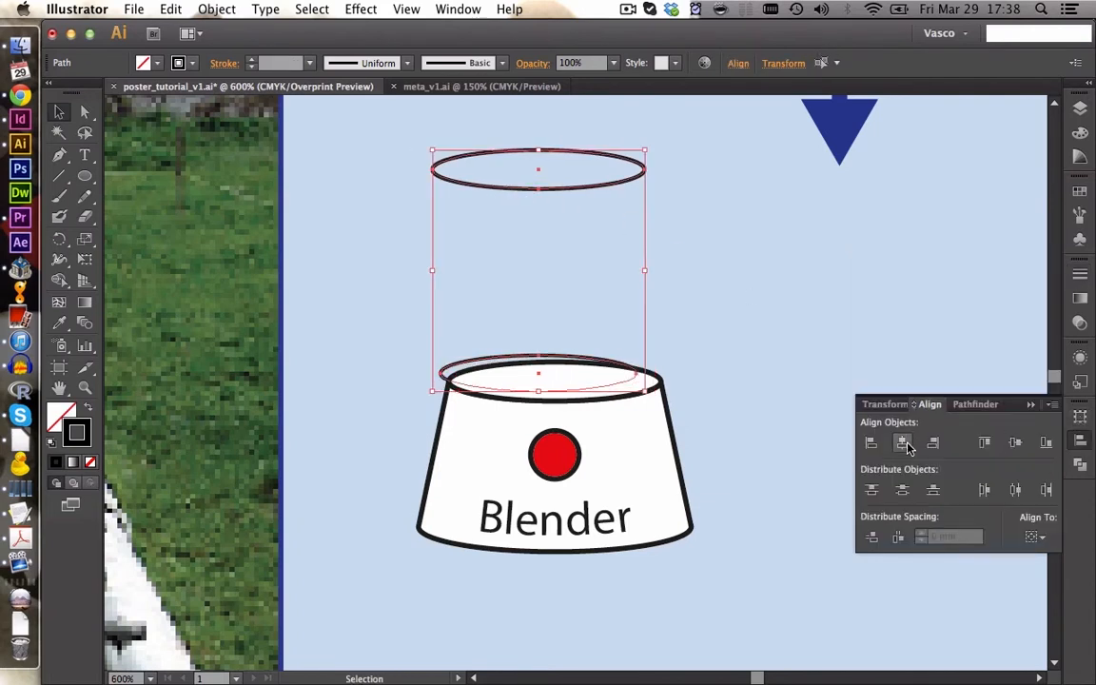
- Move the two ellipses up so they are centred above the base, and bring them to the front
{"action": "left_click_drag", "start_coordinate": [573, 351], "coordinate": [590, 303]}
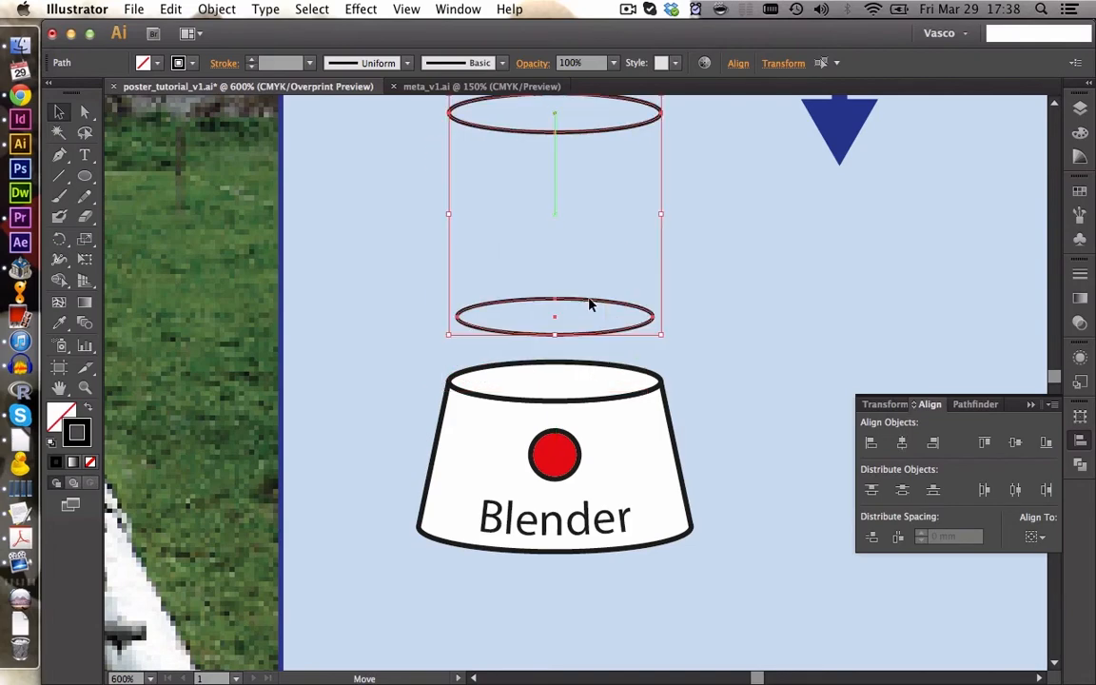
{"action": "right_click", "coordinate": [590, 302]}
{"action": "mouse_move", "coordinate": [713, 525]}
{"action": "left_click", "coordinate": [807, 518]}
{"action": "left_click", "coordinate": [753, 399]}
- Draw two straight lines connecting the side ends of the upper ellipse to those of the lower ellipse
{"action": "scroll", "coordinate": [666, 380], "scroll_direction": "up", "scroll_amount": 1}
{"action": "key", "text": "z"}
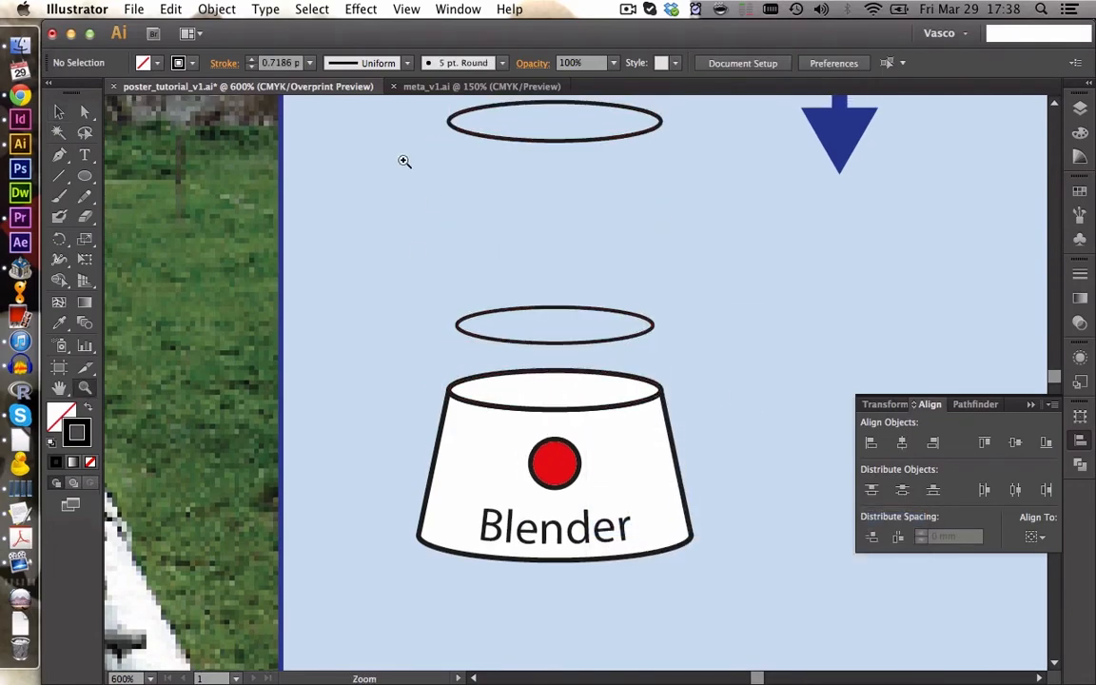
{"action": "left_click_drag", "start_coordinate": [407, 109], "coordinate": [746, 395]}
{"action": "left_click", "coordinate": [59, 177]}
{"action": "left_click_drag", "start_coordinate": [319, 122], "coordinate": [334, 528]}
{"action": "left_click_drag", "start_coordinate": [744, 122], "coordinate": [729, 527]}
- Set the stroke weight of both ellipses and the two side lines to 1 pt
{"action": "key", "text": "v"}
{"action": "left_click_drag", "start_coordinate": [223, 100], "coordinate": [688, 549]}
{"action": "left_click", "coordinate": [279, 63]}
{"action": "type", "text": "1"}
{"action": "key", "text": "Return"}
- Join the upper end points of the two side lines
{"action": "mouse_move", "coordinate": [277, 232]}
{"action": "left_mouse_down"}
{"action": "mouse_move", "coordinate": [553, 296]}
{"action": "mouse_move", "coordinate": [761, 307]}
{"action": "left_mouse_up"}
{"action": "key", "text": "a"}
{"action": "left_click", "coordinate": [242, 117]}
{"action": "left_click", "coordinate": [319, 122]}
{"action": "left_click", "coordinate": [746, 123], "text": "shift"}
{"action": "key", "text": "super+j"}
- Unite the joined side lines with the lower ellipse using Pathfinder
{"action": "key", "text": "v"}
{"action": "left_click_drag", "start_coordinate": [272, 299], "coordinate": [713, 538]}
{"action": "left_click", "coordinate": [1080, 464]}
{"action": "left_click", "coordinate": [869, 445]}
{"action": "left_click", "coordinate": [784, 248]}
- Divide the jar body and upper ellipse with Pathfinder, ungroup the result and delete the surplus piece at the rim
{"action": "left_click", "coordinate": [644, 153]}
{"action": "left_click", "coordinate": [656, 123], "text": "shift"}
{"action": "left_click", "coordinate": [873, 485]}
{"action": "right_click", "coordinate": [685, 164]}
{"action": "left_click", "coordinate": [725, 261]}
{"action": "left_click", "coordinate": [785, 223]}
{"action": "left_click", "coordinate": [670, 122]}
{"action": "key", "text": "Delete"}
- Move the glass jar down so its bottom rests inside the base's top ellipse
{"action": "key", "text": "z"}
{"action": "left_click", "coordinate": [537, 391], "text": "alt"}
{"action": "left_click", "coordinate": [542, 393], "text": "alt"}
{"action": "left_click", "coordinate": [546, 398], "text": "alt"}
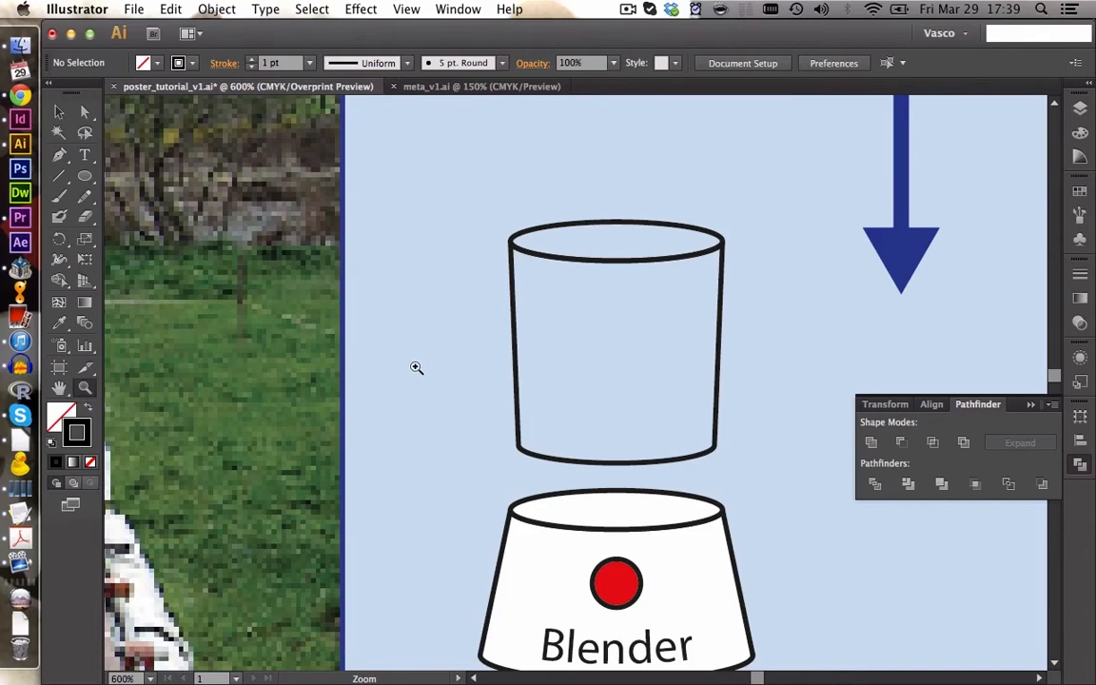
{"action": "key", "text": "v"}
{"action": "left_click_drag", "start_coordinate": [428, 232], "coordinate": [785, 470]}
{"action": "left_click_drag", "start_coordinate": [641, 459], "coordinate": [640, 528]}
{"action": "left_click", "coordinate": [746, 465]}
- Duplicate the group of sampled animals and scale the copy down to fit just above the blender
{"action": "left_click", "coordinate": [85, 388]}
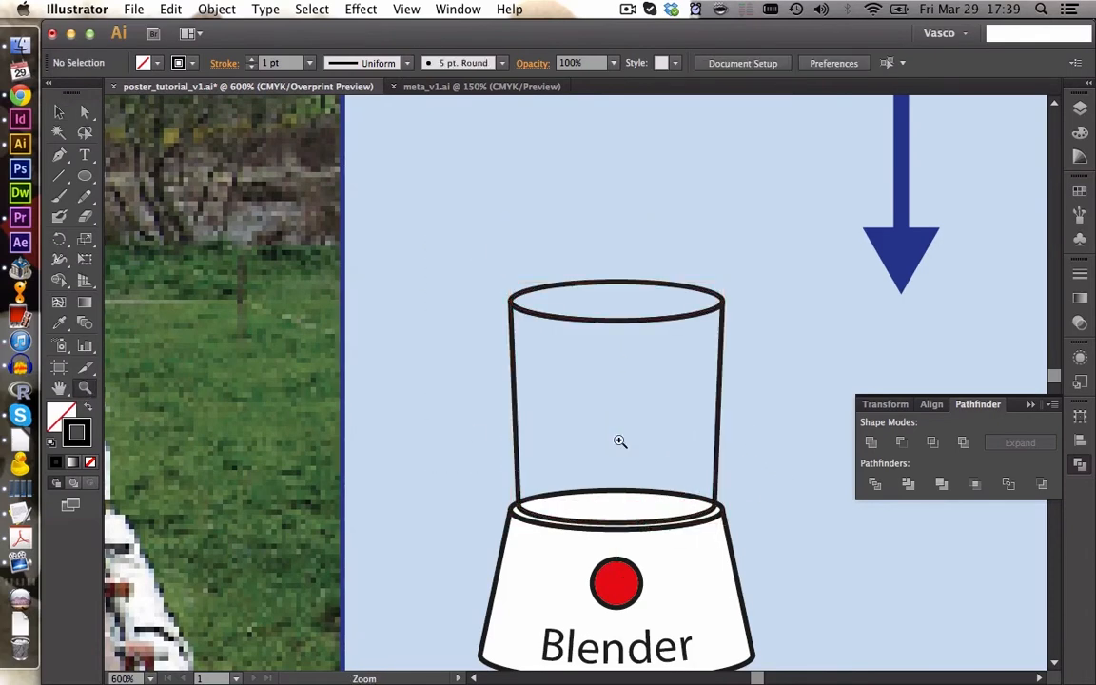
{"action": "left_click", "coordinate": [791, 410], "text": "alt"}
{"action": "left_click", "coordinate": [599, 355], "text": "alt"}
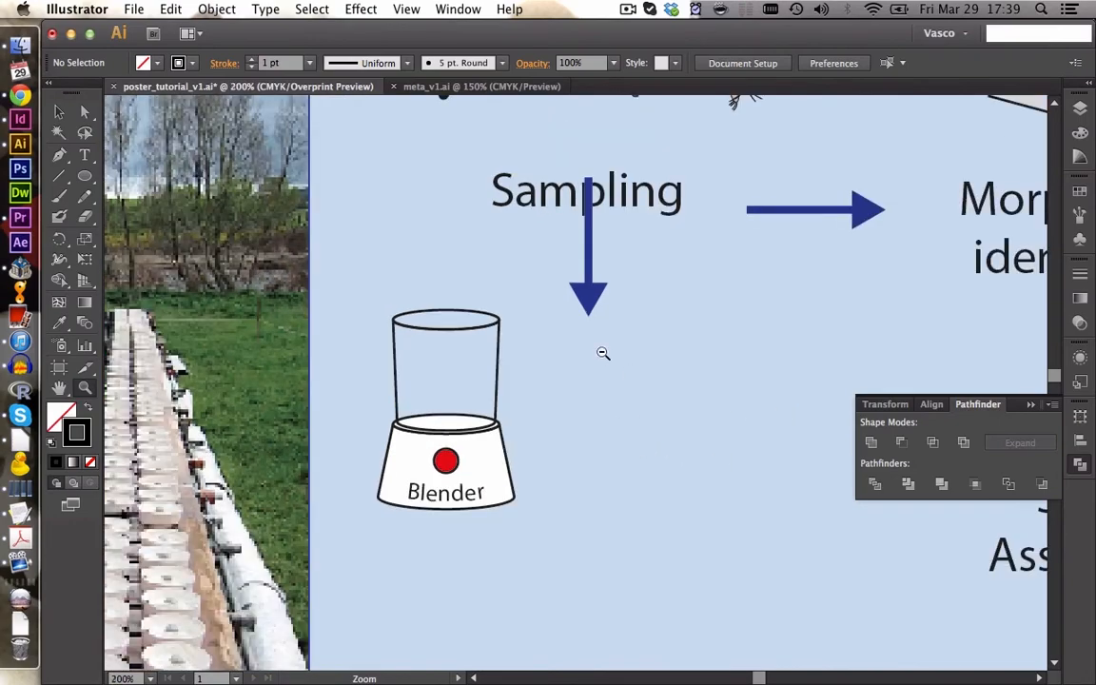
{"action": "left_click", "coordinate": [645, 301], "text": "alt"}
{"action": "key", "text": "v"}
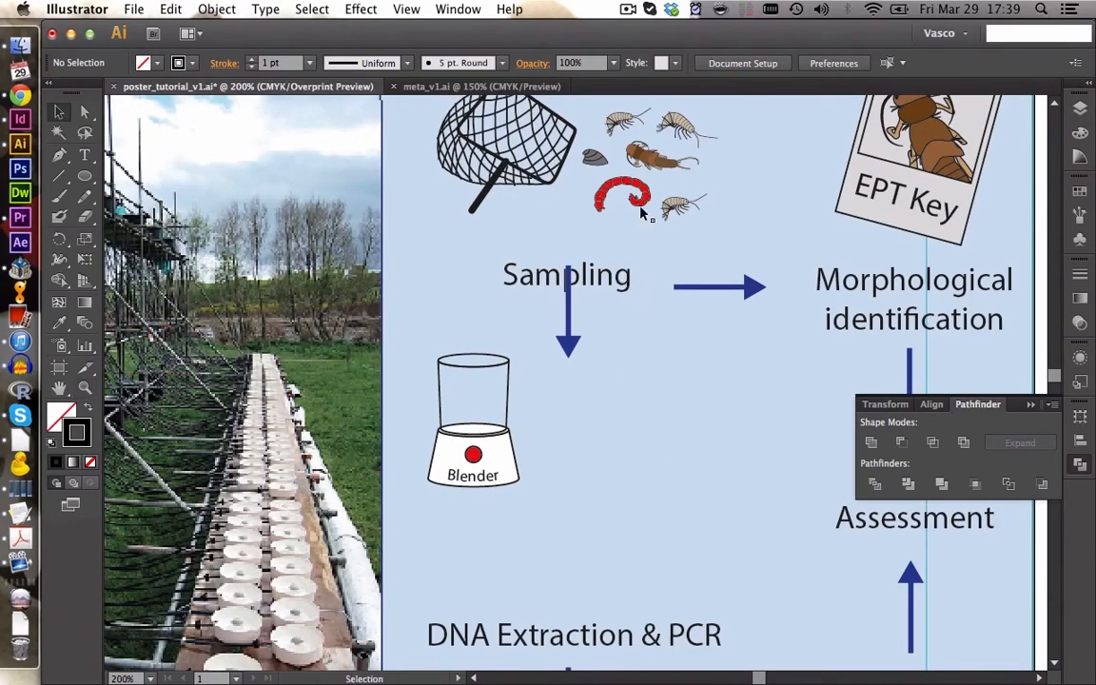
{"action": "left_click_drag", "start_coordinate": [578, 234], "coordinate": [638, 109]}
{"action": "scroll", "coordinate": [646, 95], "scroll_direction": "up", "scroll_amount": 4}
{"action": "scroll", "coordinate": [648, 399], "scroll_direction": "down", "scroll_amount": 3}
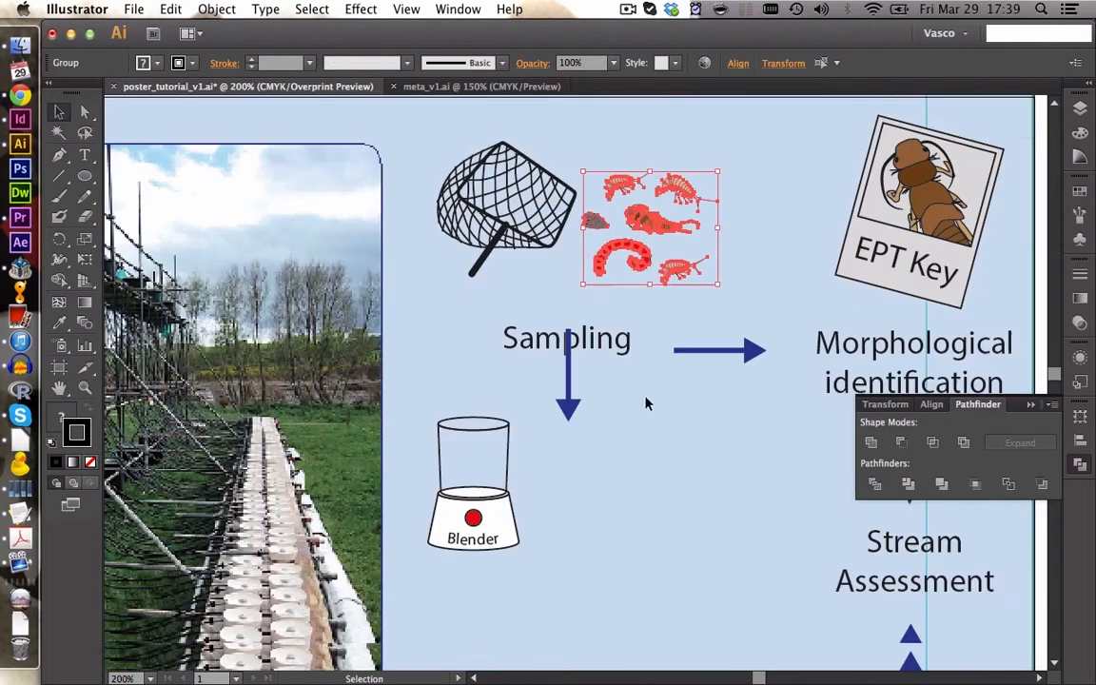
{"action": "left_click_drag", "start_coordinate": [655, 205], "coordinate": [578, 396]}
{"action": "left_click_drag", "start_coordinate": [648, 438], "coordinate": [469, 357]}
- Spread the small copied animals around inside the blender's jar, rotating some of them
{"action": "left_click", "coordinate": [416, 397]}
{"action": "left_click_drag", "start_coordinate": [416, 398], "coordinate": [529, 544]}
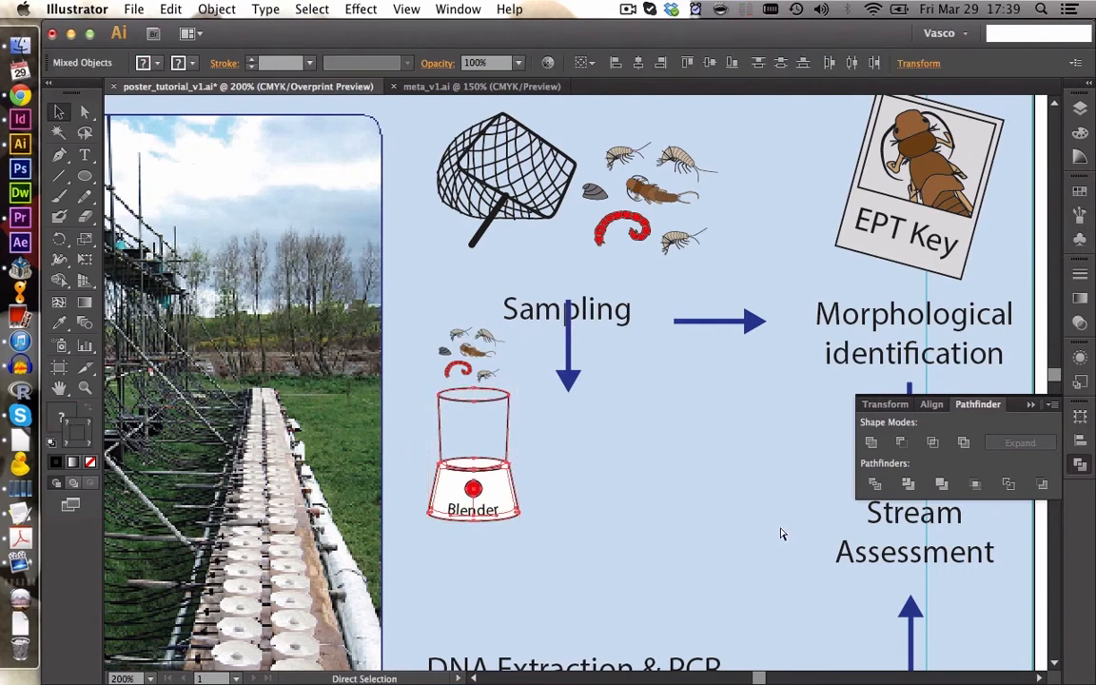
{"action": "left_click", "coordinate": [388, 441]}
{"action": "scroll", "coordinate": [420, 325], "scroll_direction": "up", "scroll_amount": 5}
{"action": "left_click_drag", "start_coordinate": [617, 244], "coordinate": [528, 333]}
{"action": "left_click_drag", "start_coordinate": [591, 176], "coordinate": [623, 409]}
{"action": "left_click_drag", "start_coordinate": [546, 140], "coordinate": [649, 343]}
{"action": "left_click_drag", "start_coordinate": [544, 222], "coordinate": [554, 373]}
{"action": "left_click_drag", "start_coordinate": [512, 181], "coordinate": [525, 437]}
{"action": "left_click_drag", "start_coordinate": [539, 134], "coordinate": [637, 452]}
{"action": "left_click_drag", "start_coordinate": [649, 340], "coordinate": [628, 351]}
{"action": "left_click", "coordinate": [411, 494]}
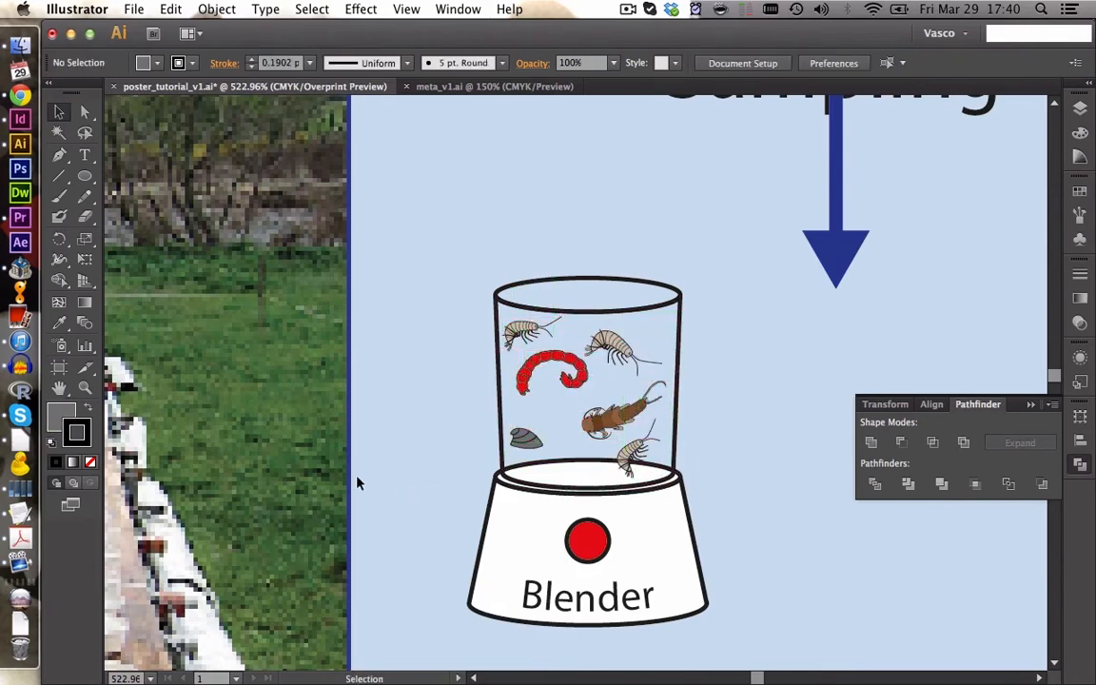
- Draw an open, angular six-point blade outline with a 1 pt stroke at the bottom of the blender jar using the Pen tool
{"action": "left_click", "coordinate": [85, 387]}
{"action": "left_click_drag", "start_coordinate": [416, 366], "coordinate": [769, 524]}
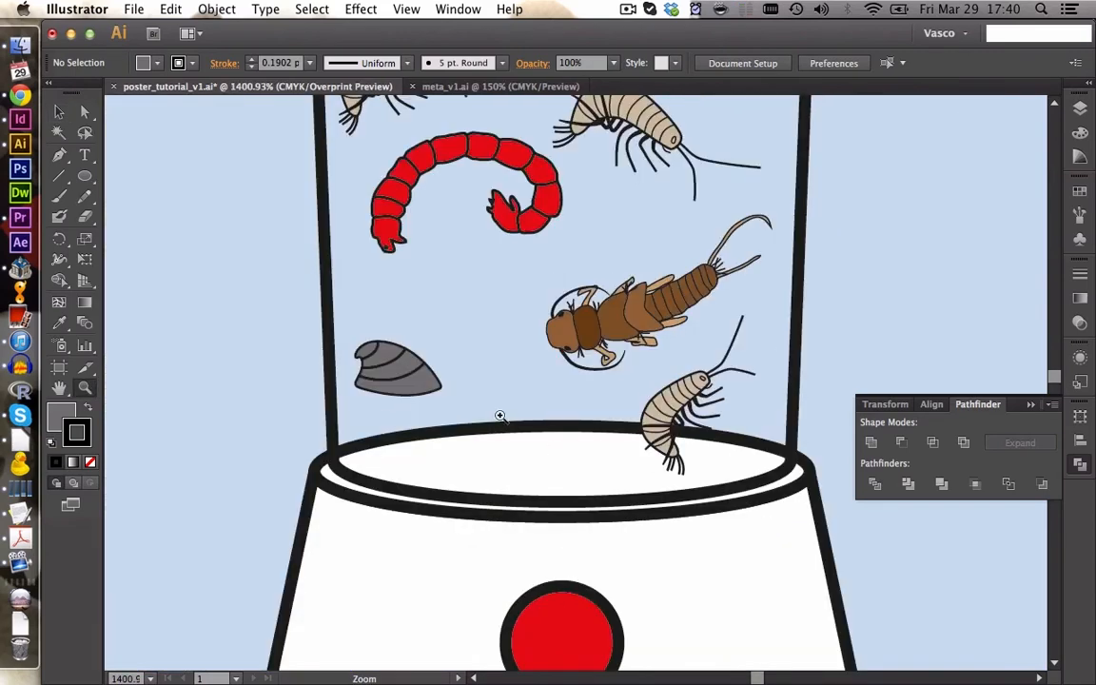
{"action": "left_click", "coordinate": [59, 154]}
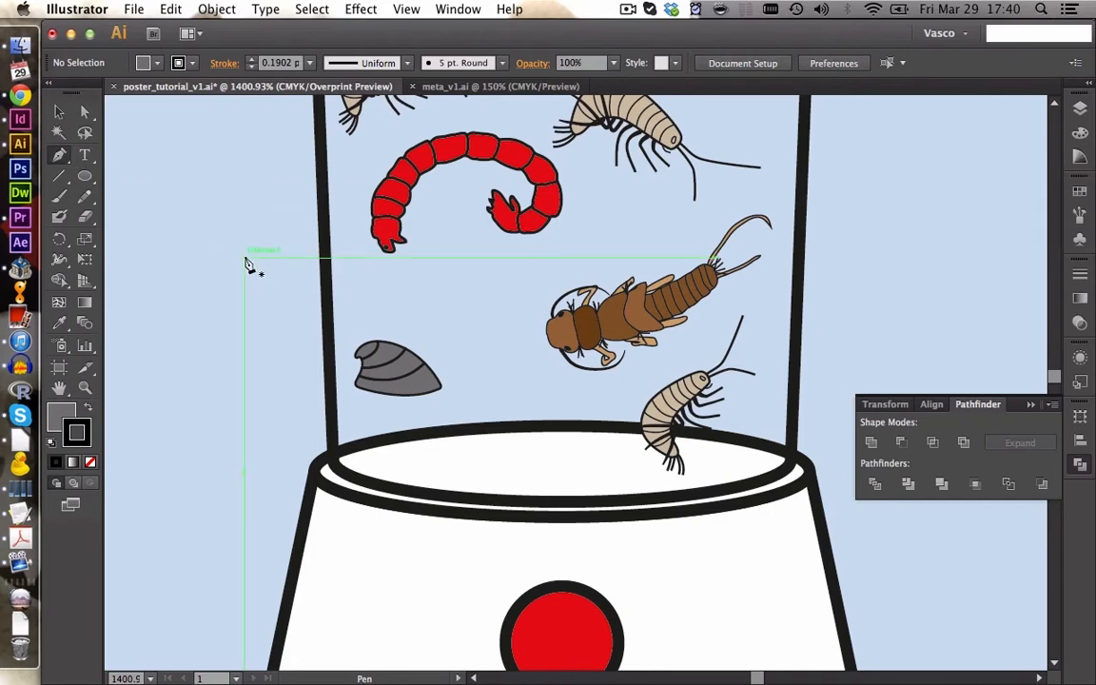
{"action": "left_click", "coordinate": [252, 59]}
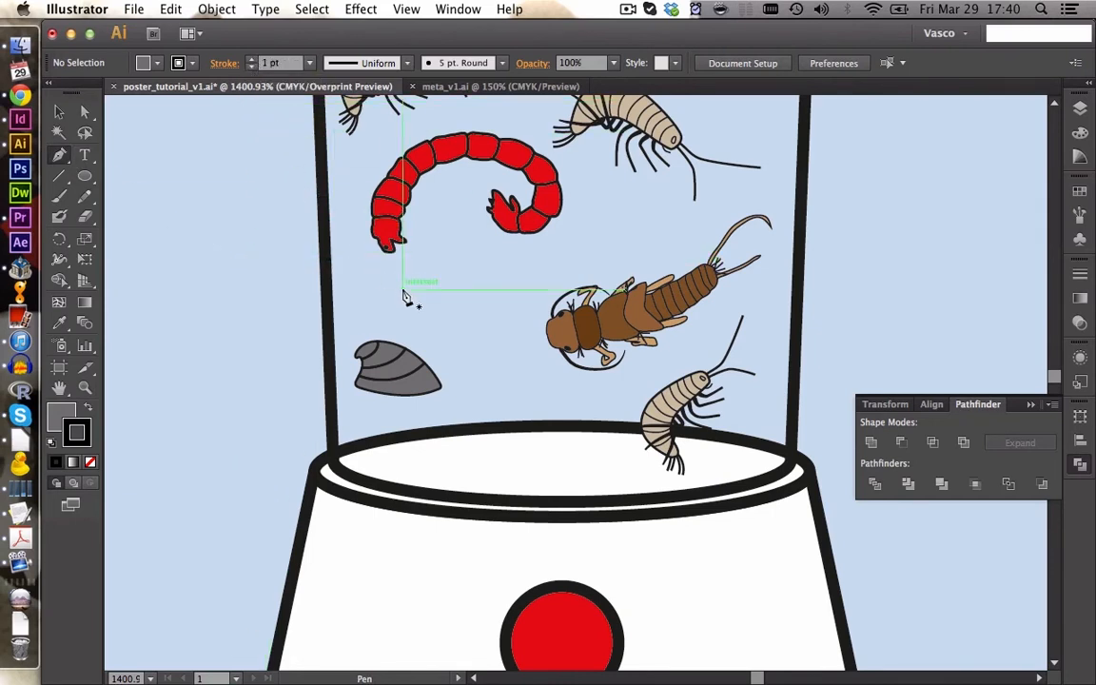
{"action": "key", "text": "v"}
{"action": "key", "text": "p"}
{"action": "left_click_drag", "start_coordinate": [504, 378], "coordinate": [498, 390]}
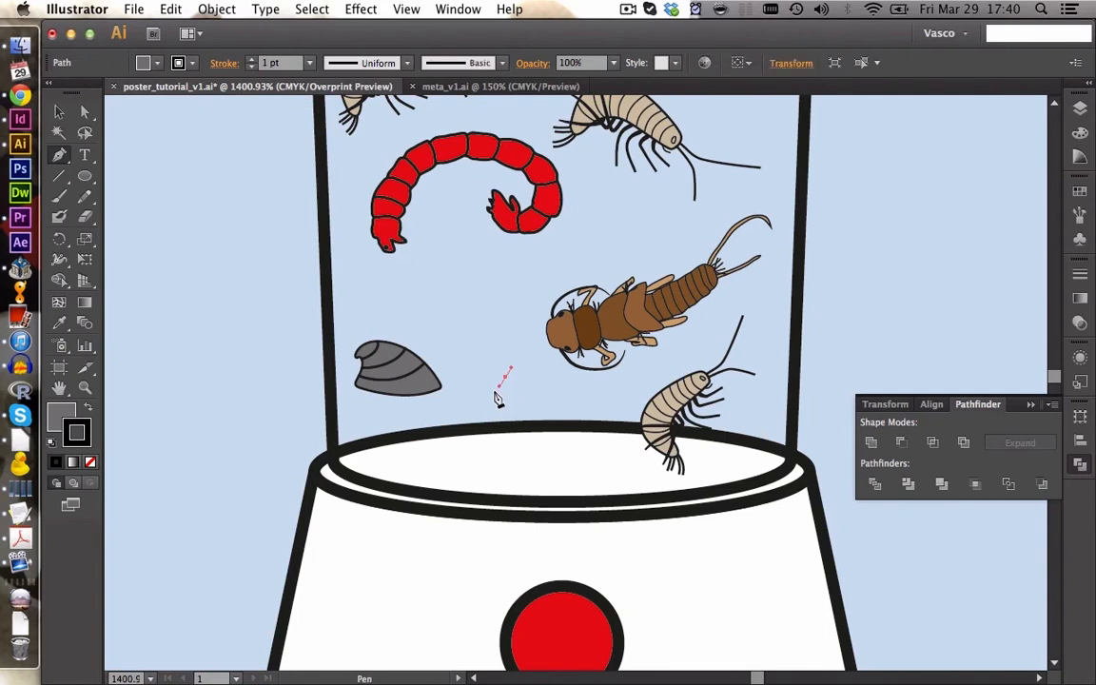
{"action": "left_click", "coordinate": [478, 415]}
{"action": "left_click", "coordinate": [513, 449]}
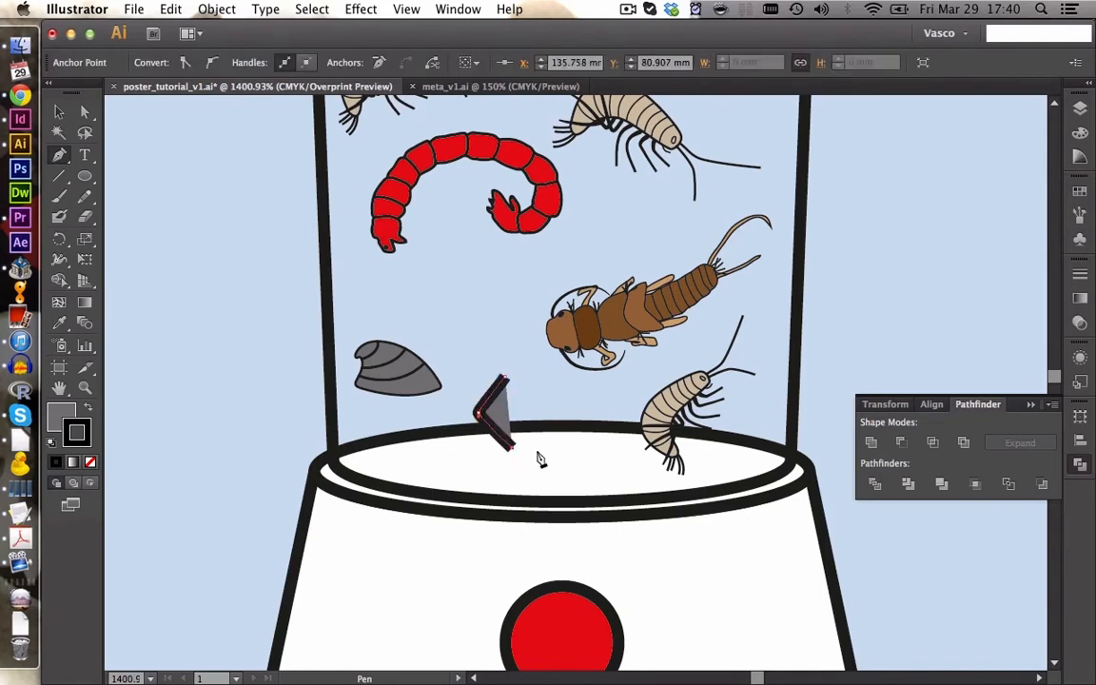
{"action": "left_click", "coordinate": [577, 452]}
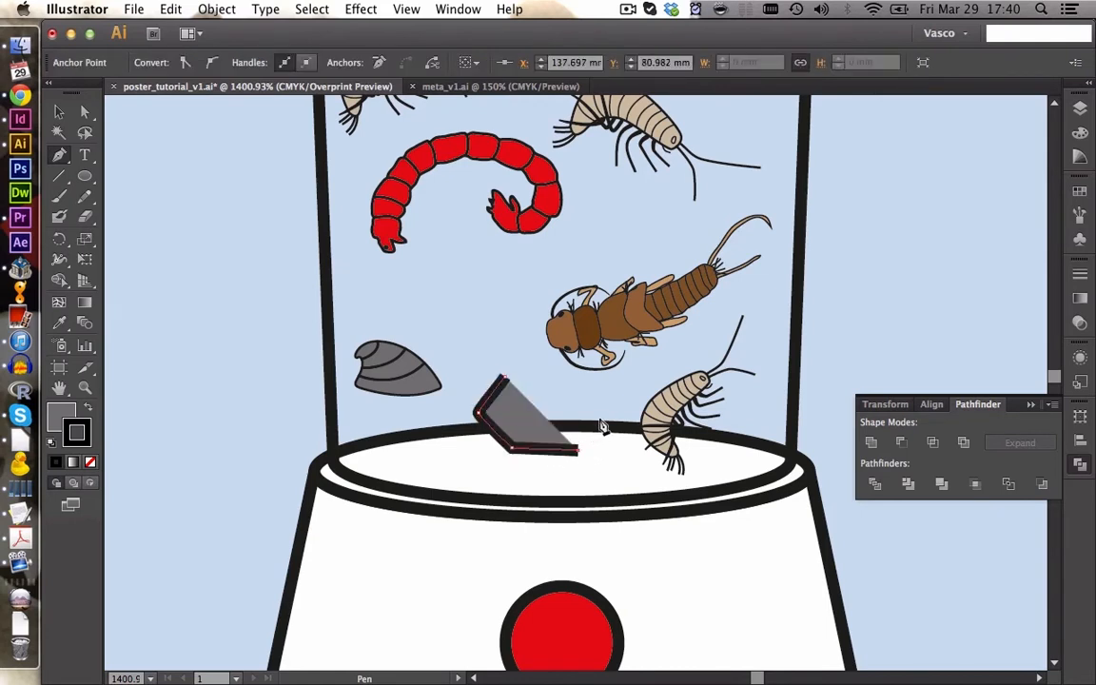
{"action": "left_click", "coordinate": [603, 416]}
{"action": "left_click", "coordinate": [573, 380]}
{"action": "left_click", "coordinate": [503, 379]}
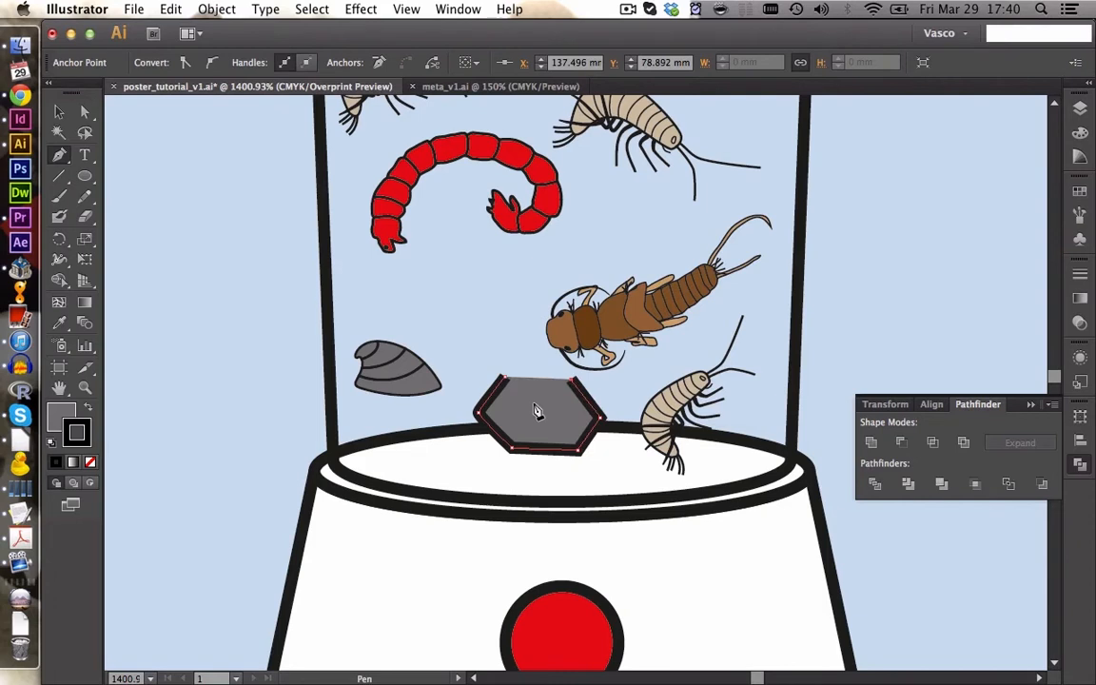
- Remove the fill from the blade outline and move it down onto the base's top ellipse
{"action": "key", "text": "v"}
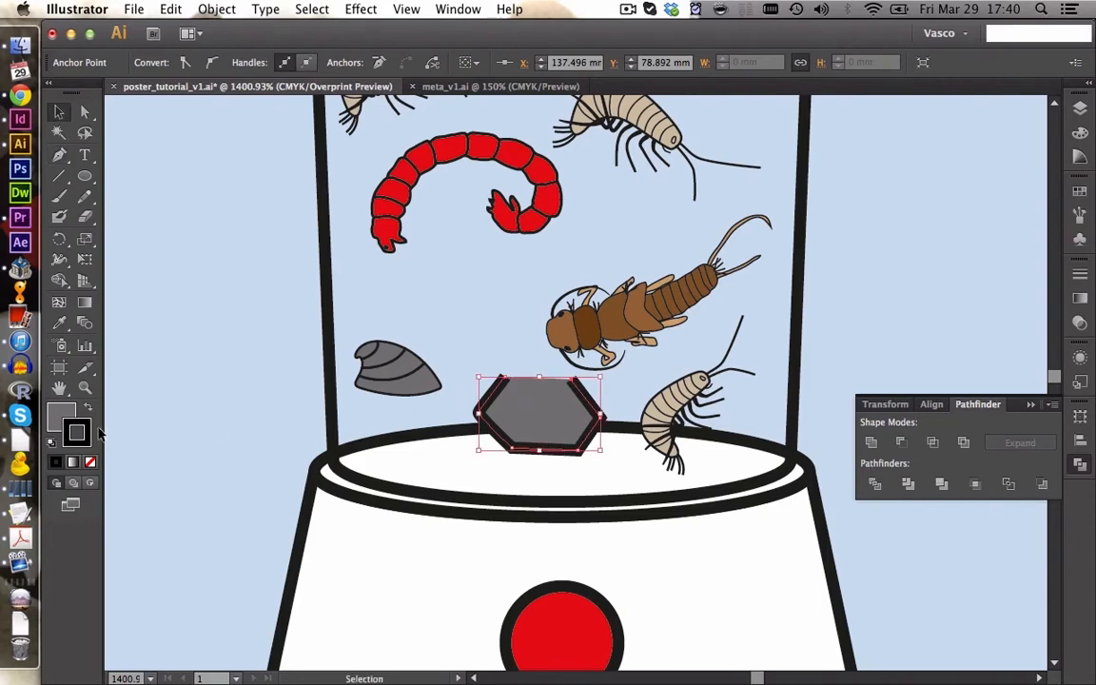
{"action": "left_click", "coordinate": [54, 419]}
{"action": "left_click", "coordinate": [91, 462]}
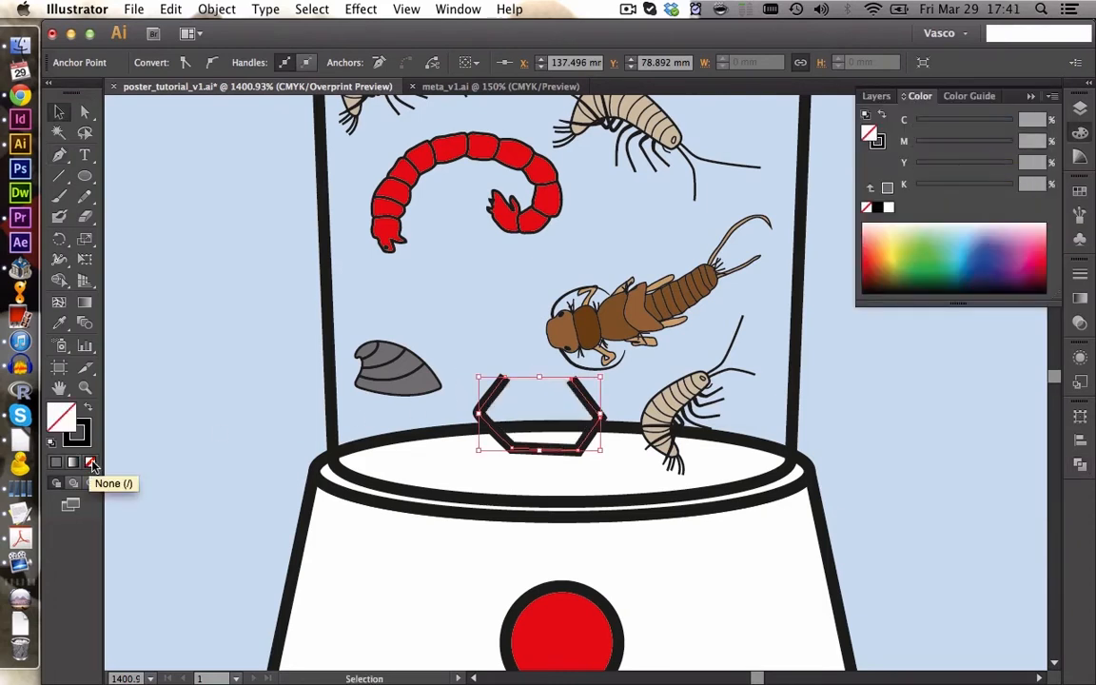
{"action": "left_click_drag", "start_coordinate": [562, 453], "coordinate": [583, 466]}
{"action": "left_click", "coordinate": [196, 447]}
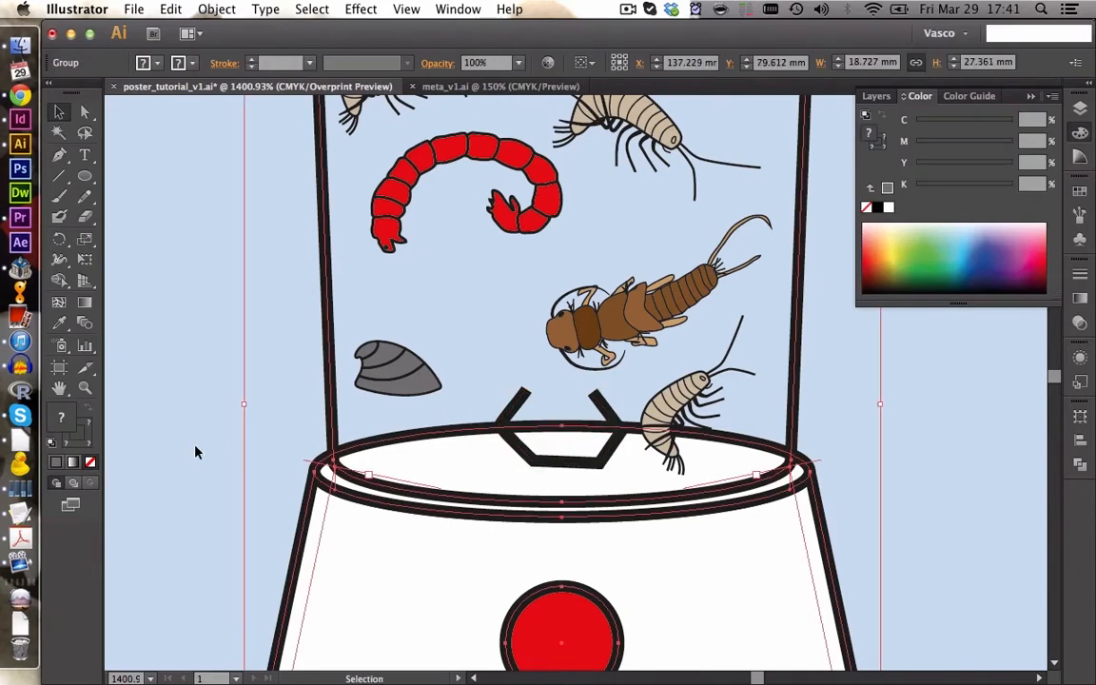
- Flatten the blade outline slightly by lowering its upper edge
{"action": "left_click", "coordinate": [570, 463]}
{"action": "left_click", "coordinate": [549, 463]}
{"action": "mouse_move", "coordinate": [561, 390]}
{"action": "left_mouse_down"}
{"action": "mouse_move", "coordinate": [555, 367]}
{"action": "mouse_move", "coordinate": [554, 398]}
{"action": "left_mouse_up"}
{"action": "left_click", "coordinate": [393, 420]}
{"action": "left_click", "coordinate": [573, 464]}
{"action": "left_click", "coordinate": [278, 425]}
{"action": "left_click", "coordinate": [537, 465]}
- Set the blade outline's stroke colour to the grey C=0 M=0 Y=0 K=60
{"action": "left_click", "coordinate": [84, 426]}
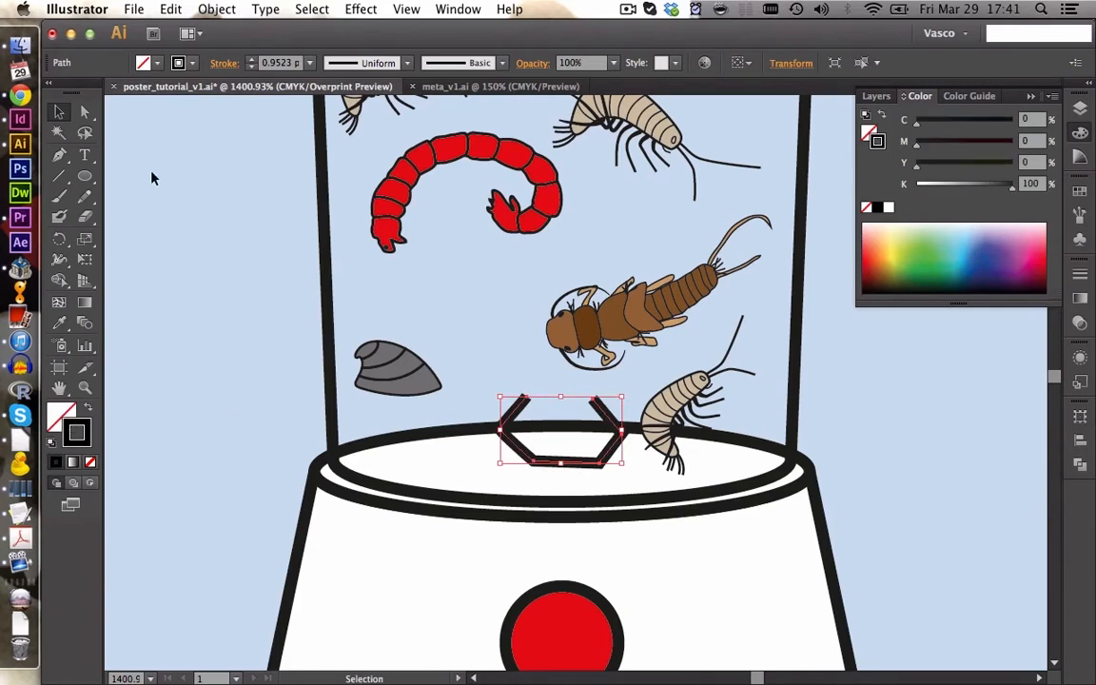
{"action": "left_click", "coordinate": [193, 63]}
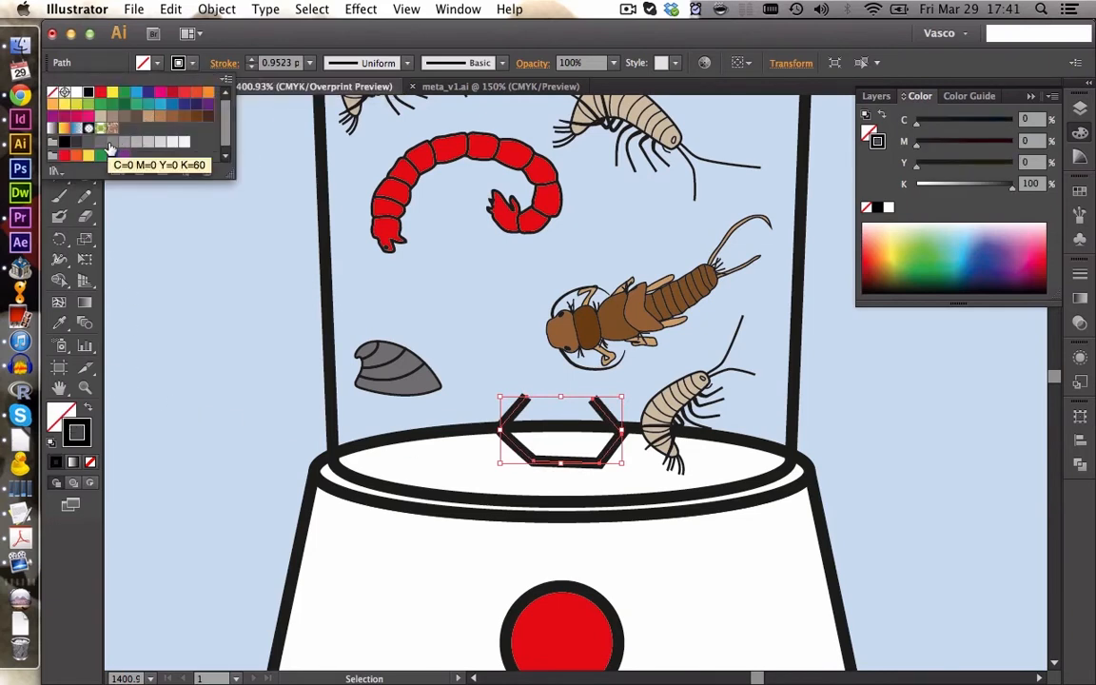
{"action": "left_click", "coordinate": [111, 143]}
{"action": "left_click", "coordinate": [212, 353]}
{"action": "left_click", "coordinate": [85, 388]}
{"action": "left_click", "coordinate": [544, 331], "text": "alt"}
{"action": "left_click", "coordinate": [571, 381], "text": "alt"}
{"action": "left_click", "coordinate": [604, 460], "text": "alt"}
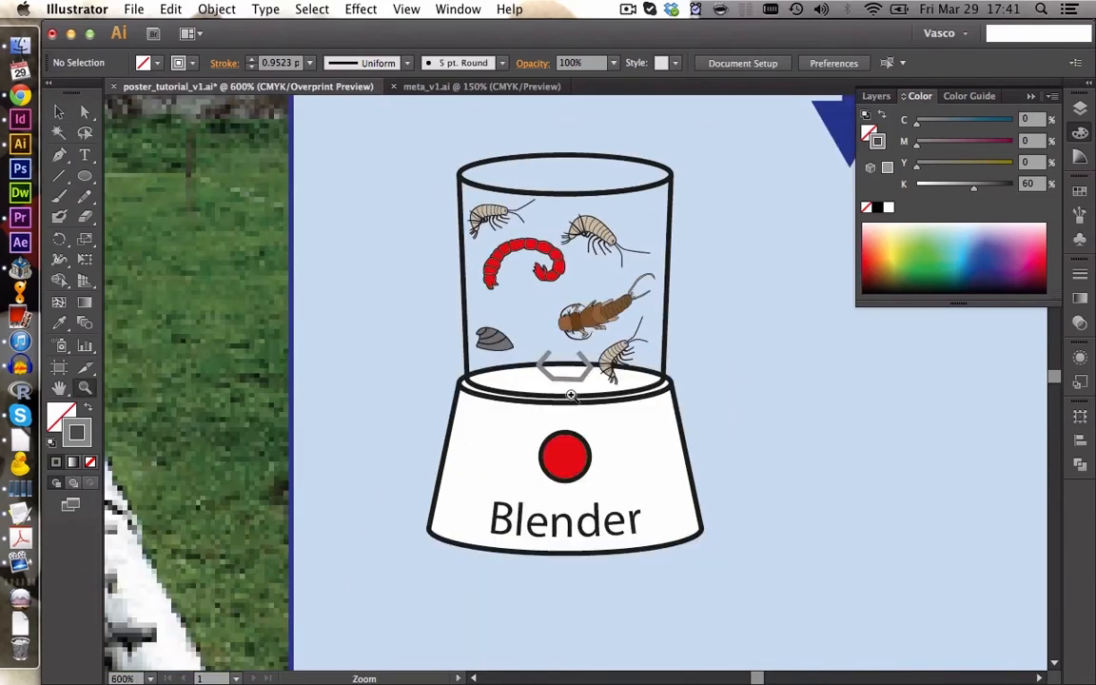
- Group the whole blender with its animals and blade, and move it down and closer to the photo's edge
{"action": "key", "text": "v"}
{"action": "left_click_drag", "start_coordinate": [409, 143], "coordinate": [797, 584]}
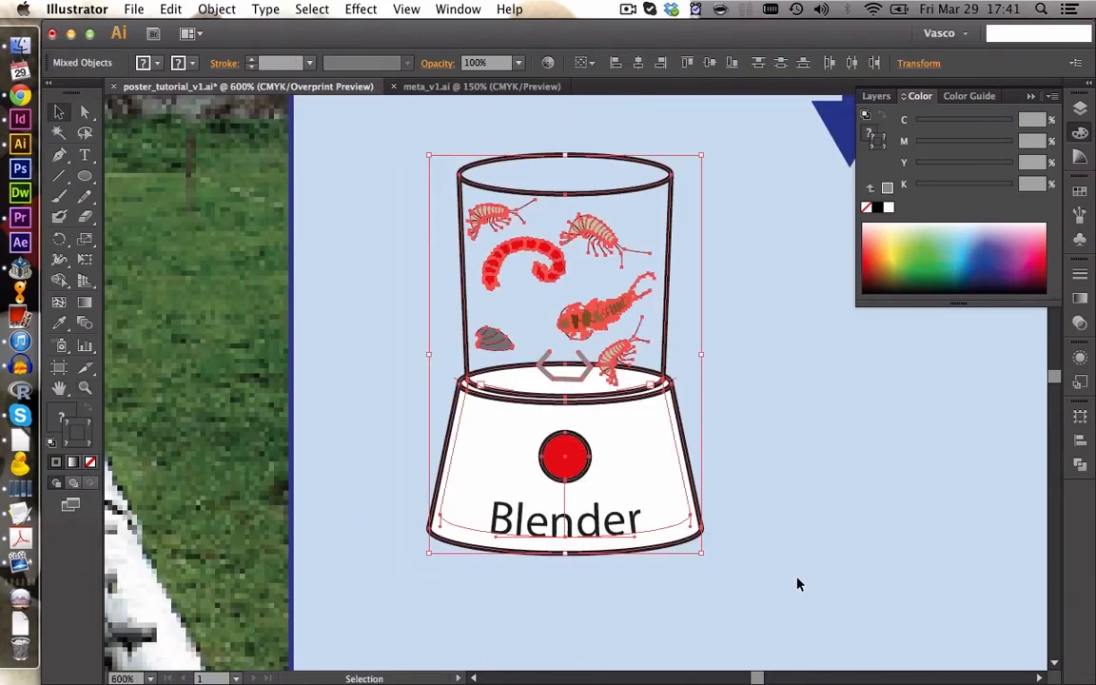
{"action": "left_click", "coordinate": [772, 539]}
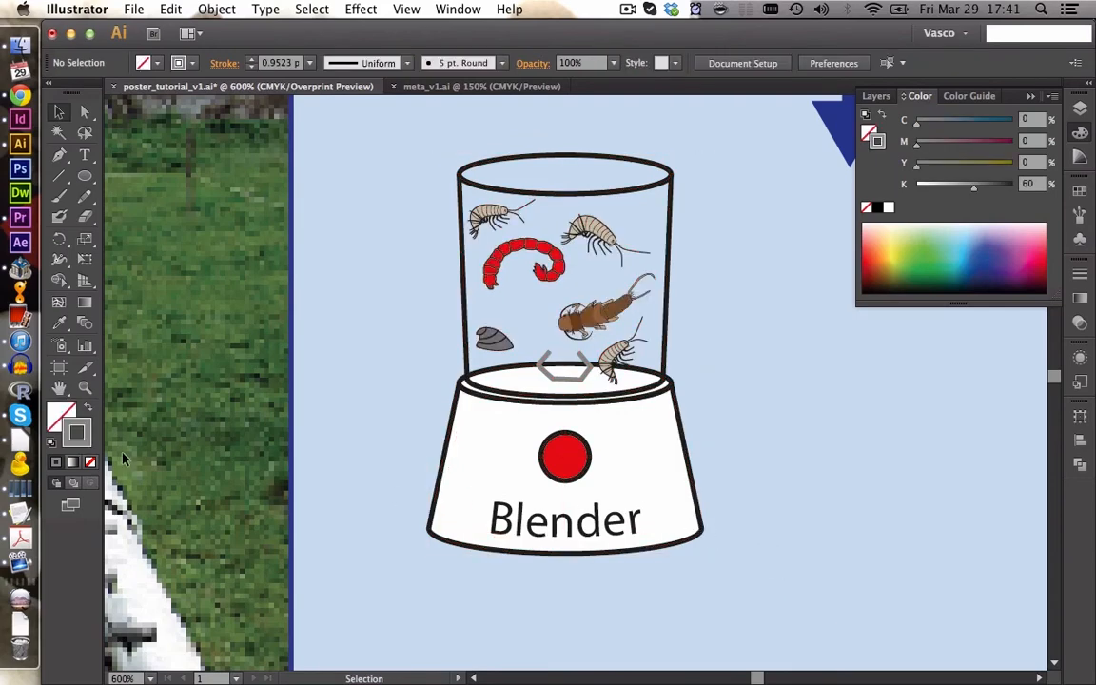
{"action": "left_click", "coordinate": [84, 389]}
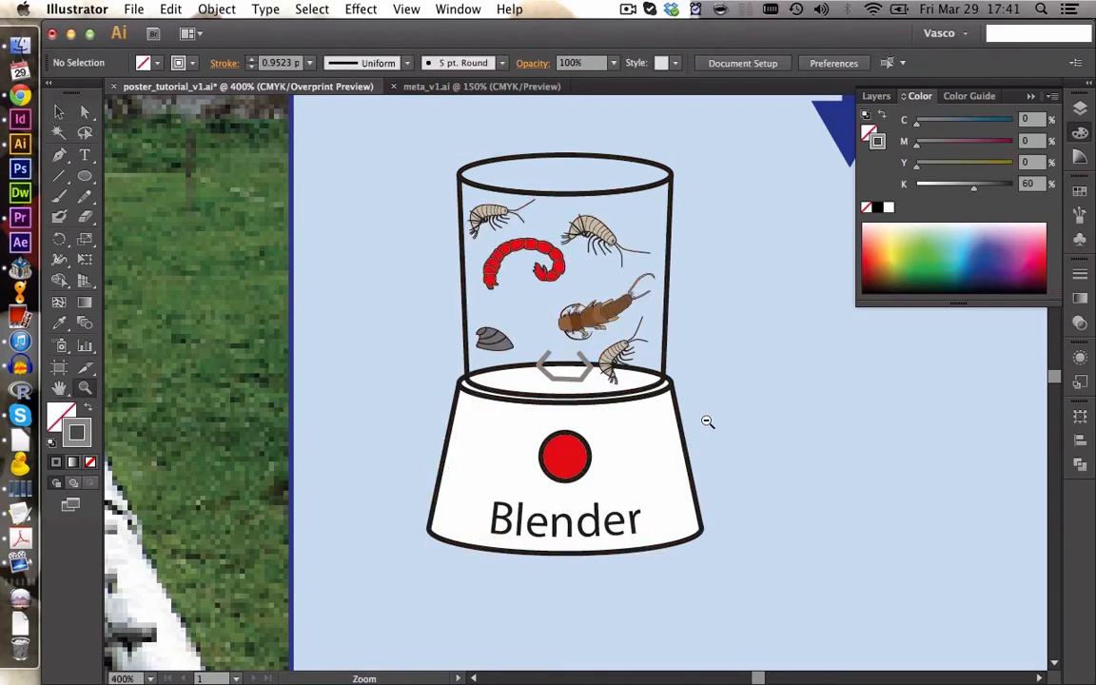
{"action": "left_click", "coordinate": [659, 413], "text": "alt"}
{"action": "left_click", "coordinate": [658, 413], "text": "alt"}
{"action": "key", "text": "v"}
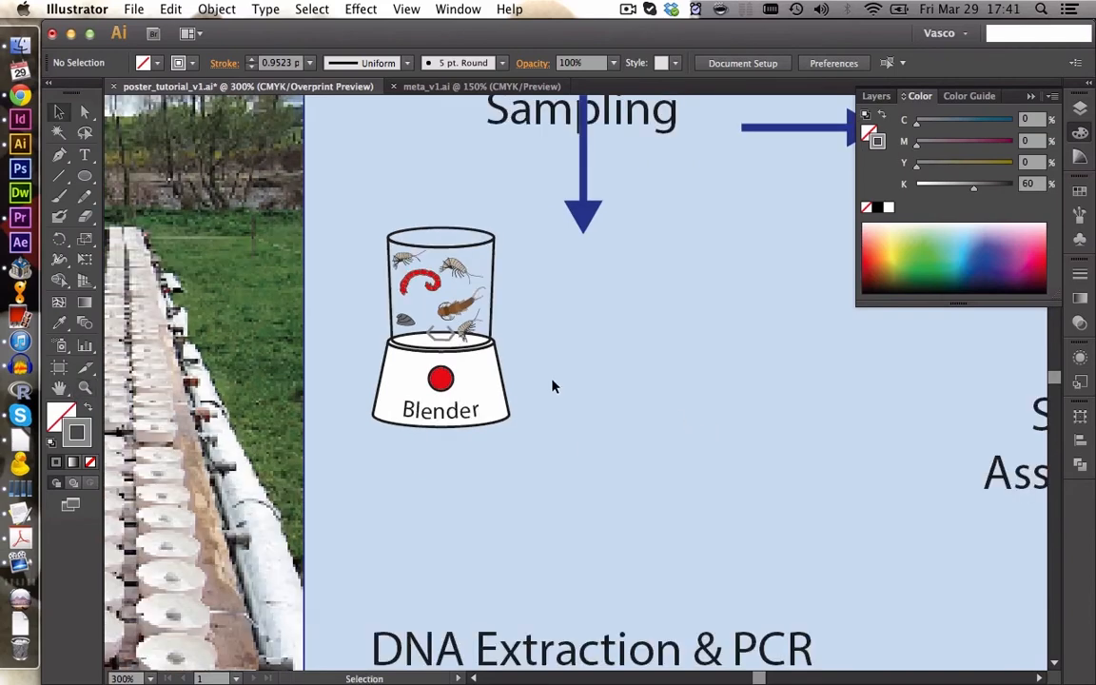
{"action": "left_click_drag", "start_coordinate": [464, 381], "coordinate": [441, 436]}
{"action": "left_click", "coordinate": [545, 304]}
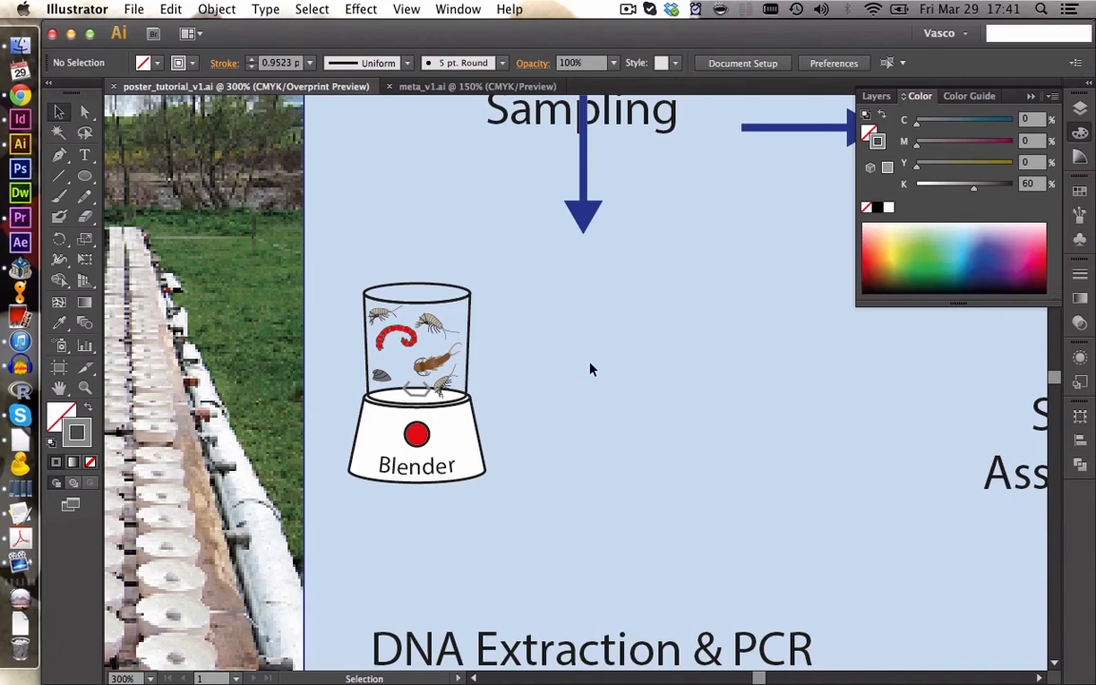
- Create a new CMYK document, 253 mm wide and 497 mm high, with one artboard
{"action": "left_click", "coordinate": [142, 14]}
{"action": "left_click", "coordinate": [148, 31]}
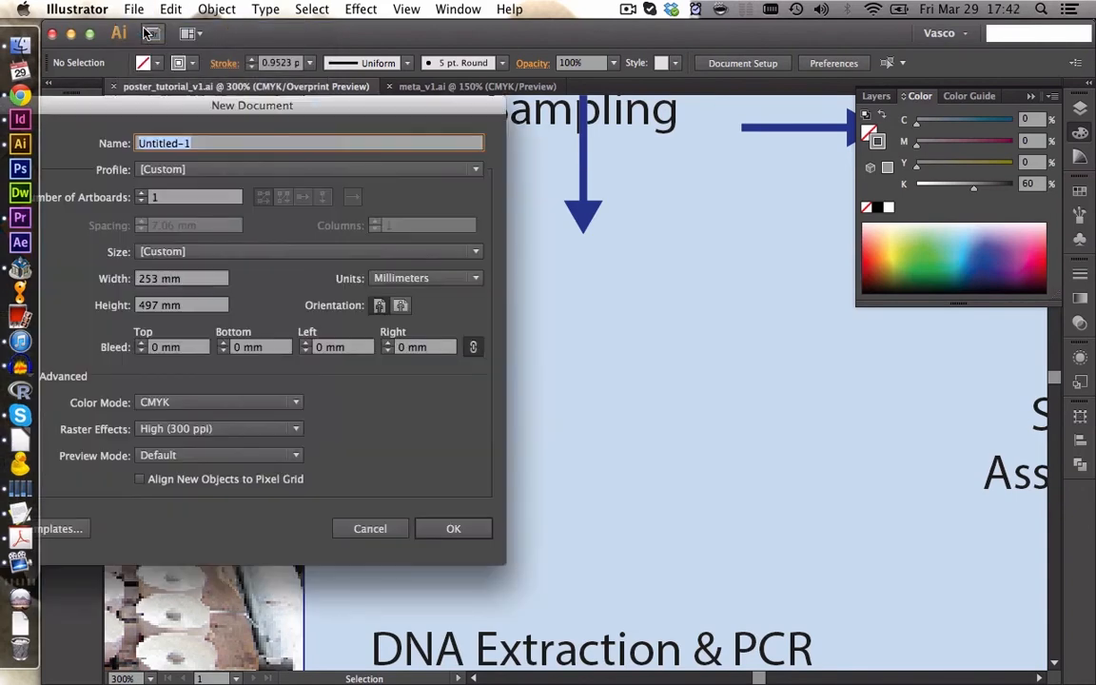
{"action": "left_click", "coordinate": [455, 528]}
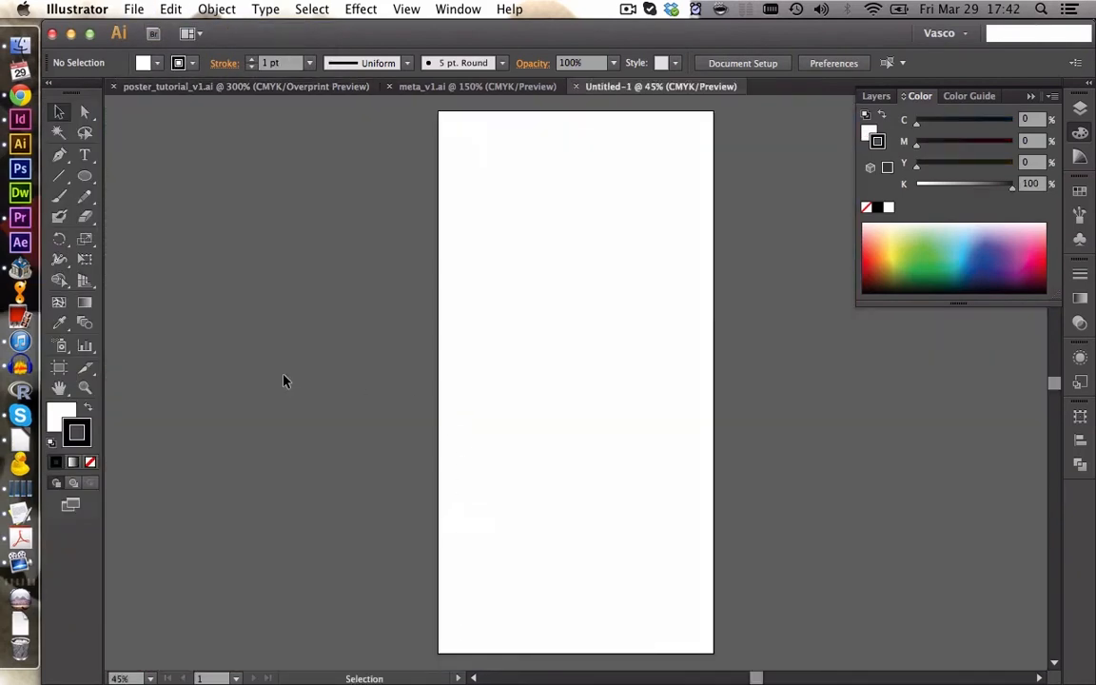
- Show the grid in the new document and turn on Snap to Grid
{"action": "left_click", "coordinate": [84, 387]}
{"action": "left_click_drag", "start_coordinate": [453, 282], "coordinate": [698, 419]}
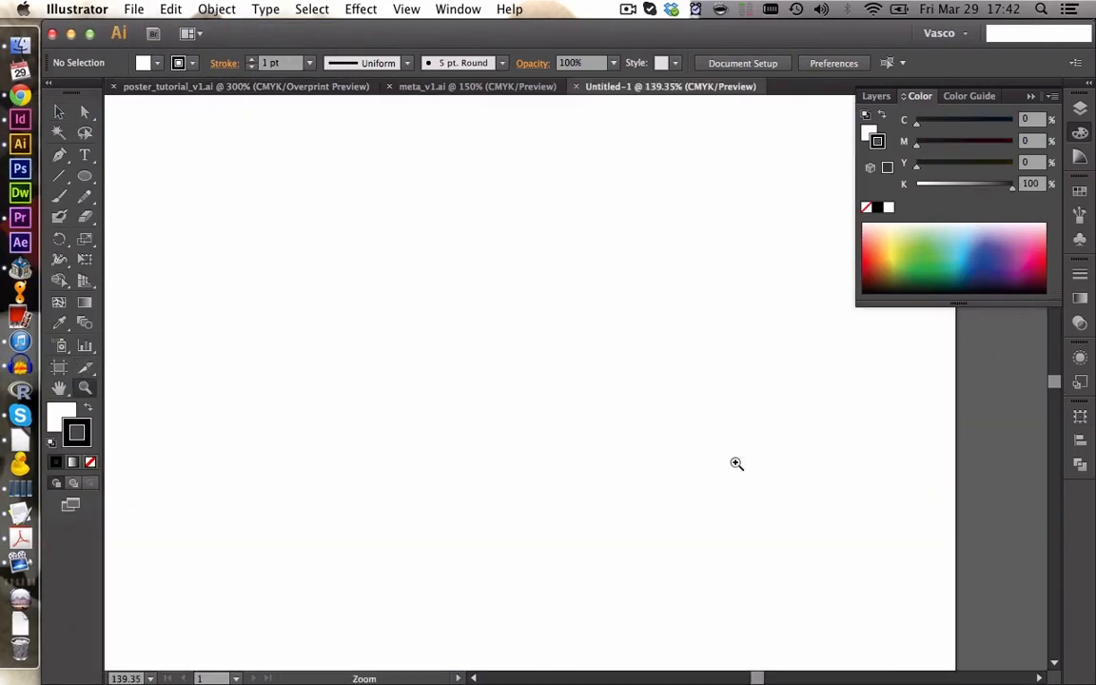
{"action": "key", "text": "v"}
{"action": "left_click", "coordinate": [406, 8]}
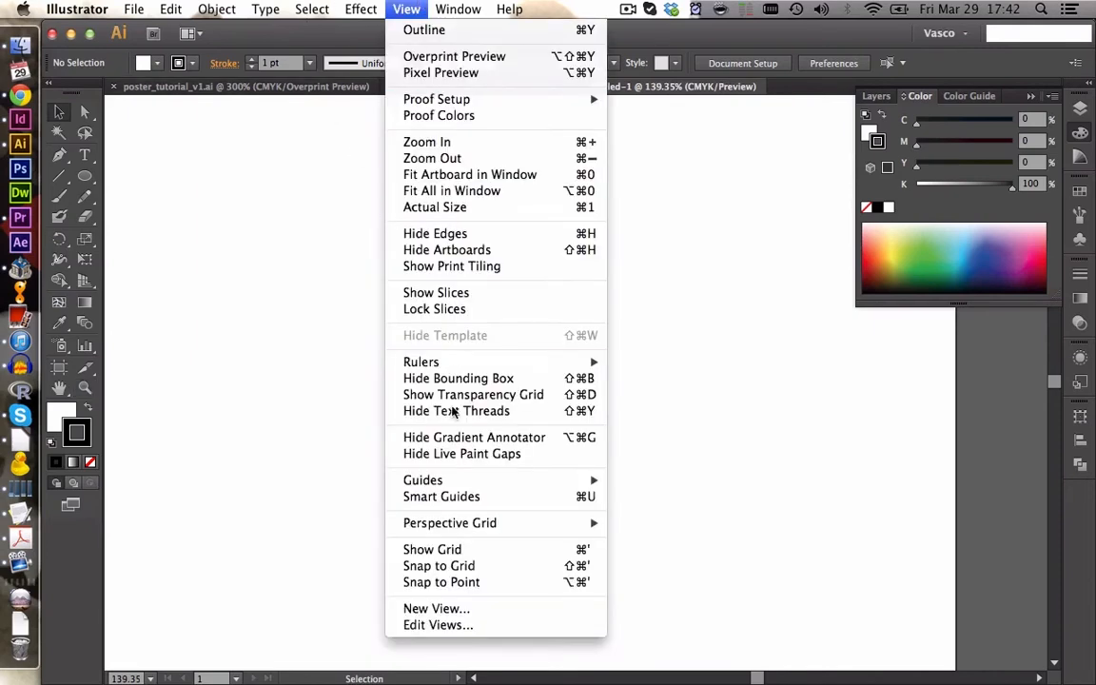
{"action": "left_click", "coordinate": [432, 550]}
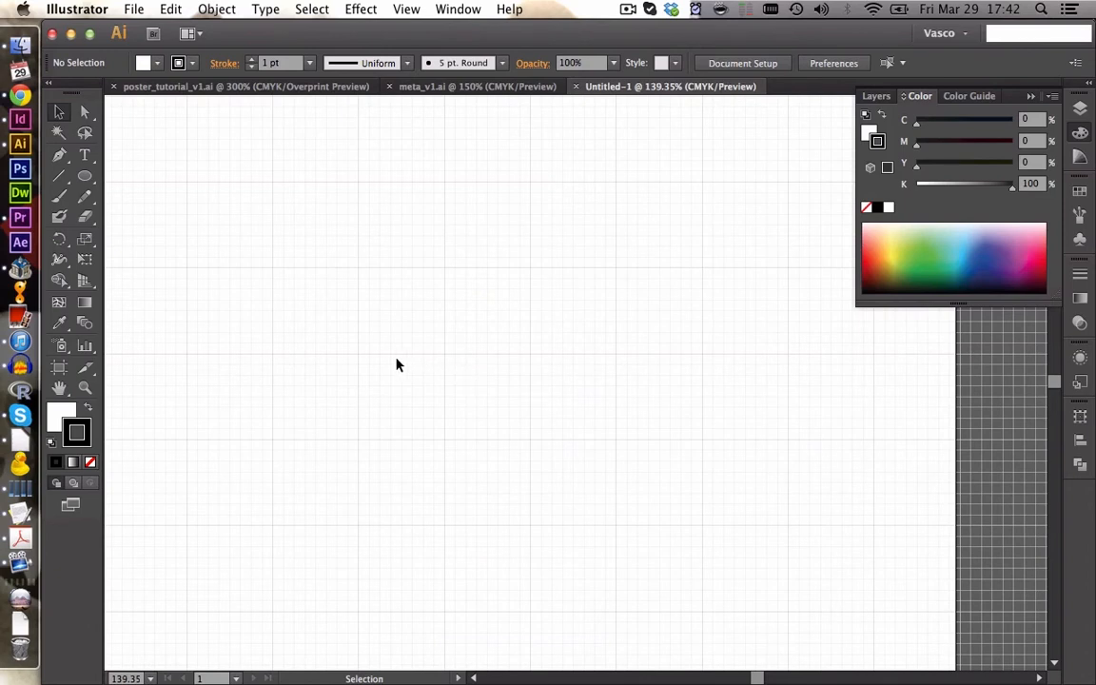
{"action": "left_click", "coordinate": [406, 11]}
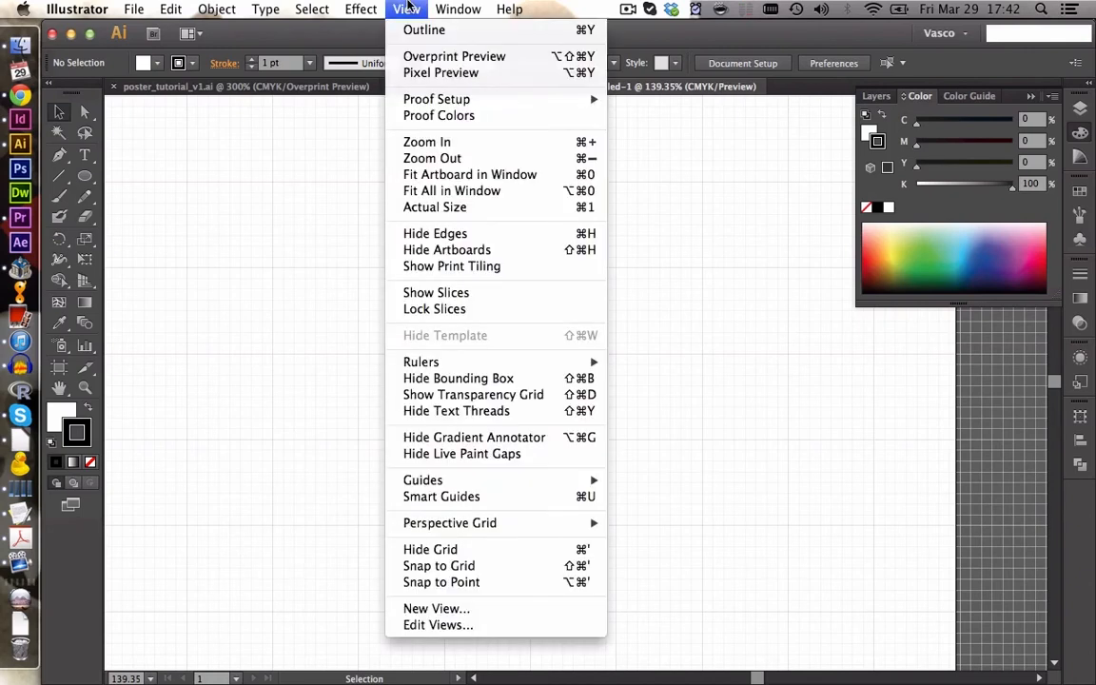
{"action": "left_click", "coordinate": [509, 569]}
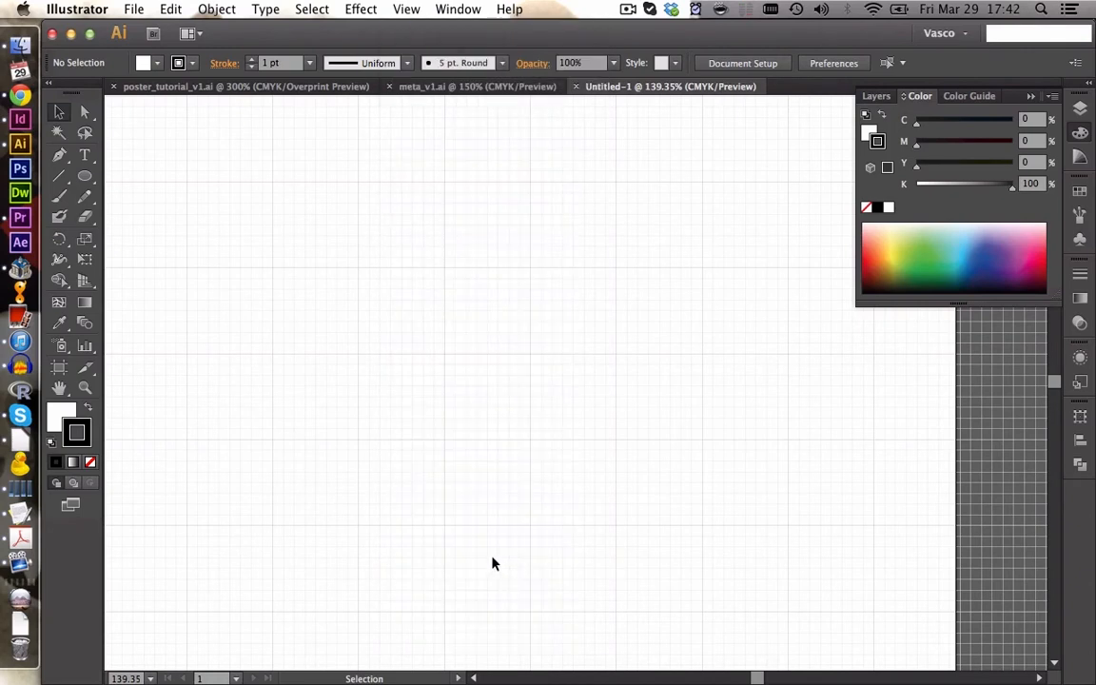
- Draw a descending S-curve two major grid squares wide and one high with the Pen tool, using horizontal handles one square long
{"action": "left_click", "coordinate": [59, 154]}
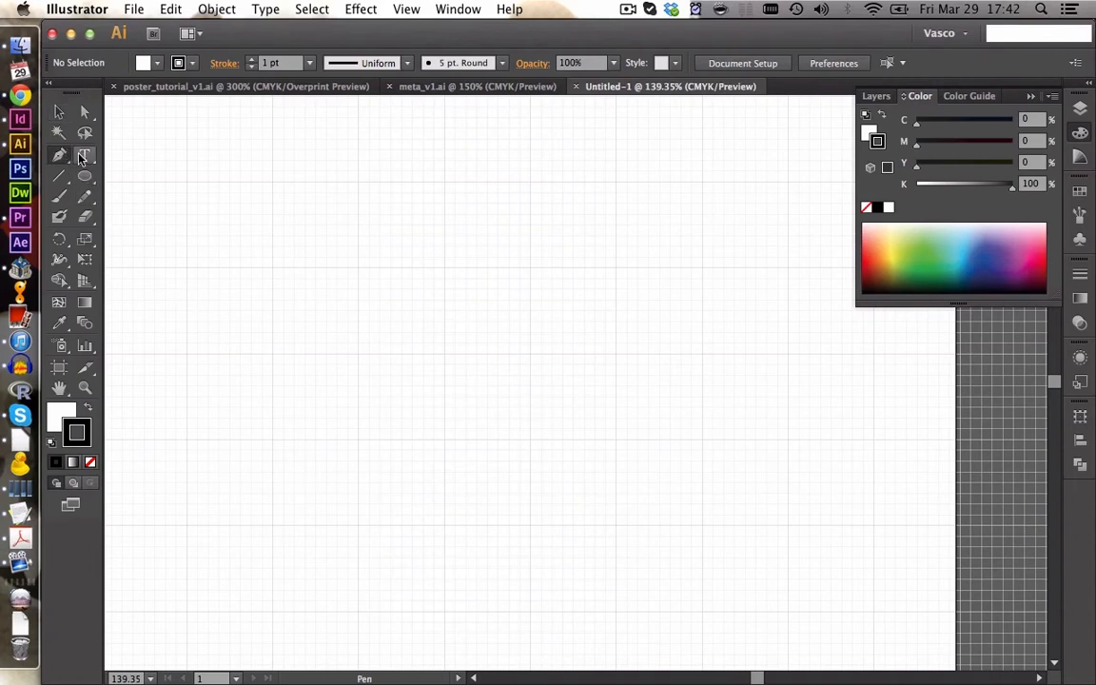
{"action": "left_click_drag", "start_coordinate": [187, 182], "coordinate": [273, 187]}
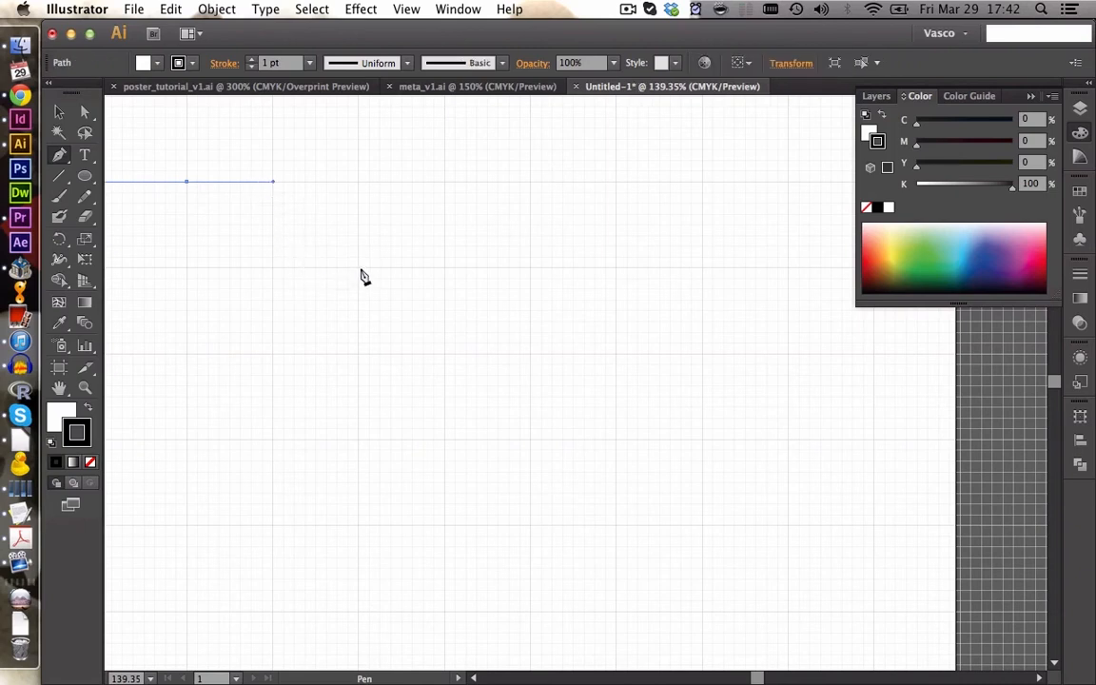
{"action": "left_click_drag", "start_coordinate": [360, 274], "coordinate": [444, 275]}
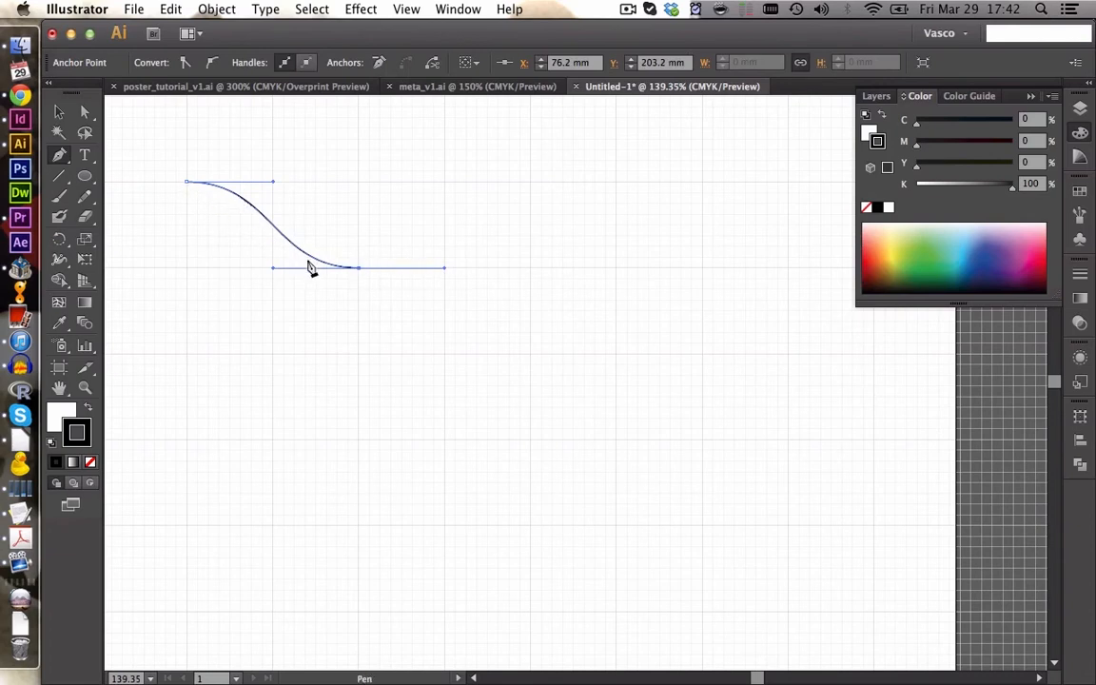
- Duplicate the S-curve and reflect the copy across the horizontal axis
{"action": "key", "text": "v"}
{"action": "left_click_drag", "start_coordinate": [232, 297], "coordinate": [314, 190]}
{"action": "key", "text": "a"}
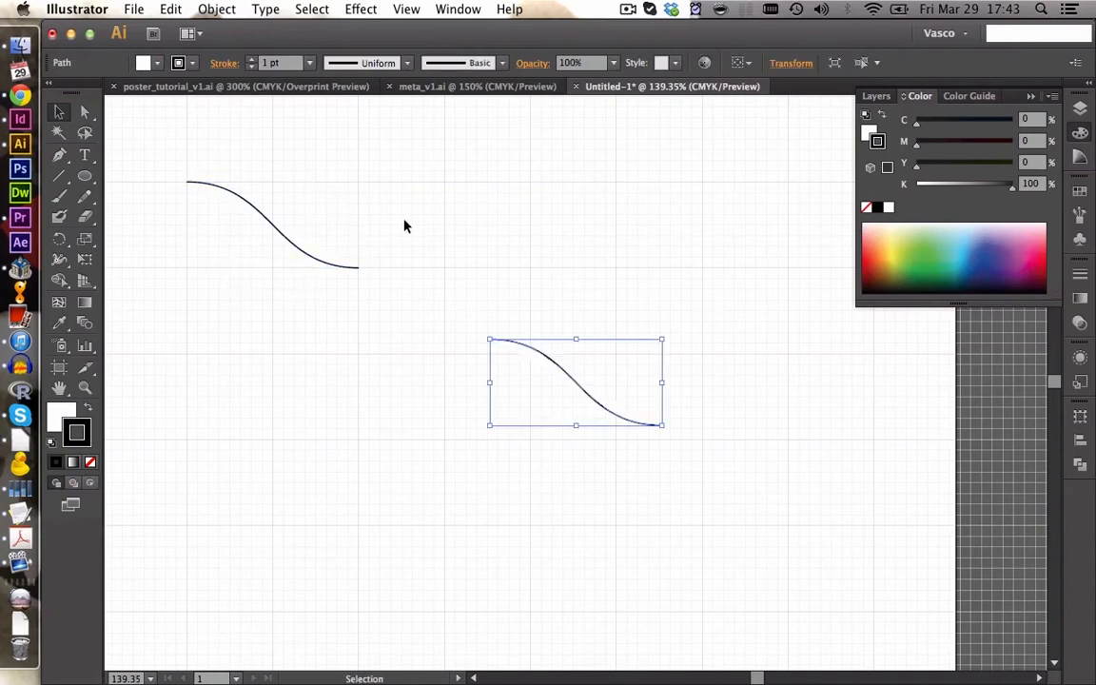
{"action": "right_click", "coordinate": [559, 385]}
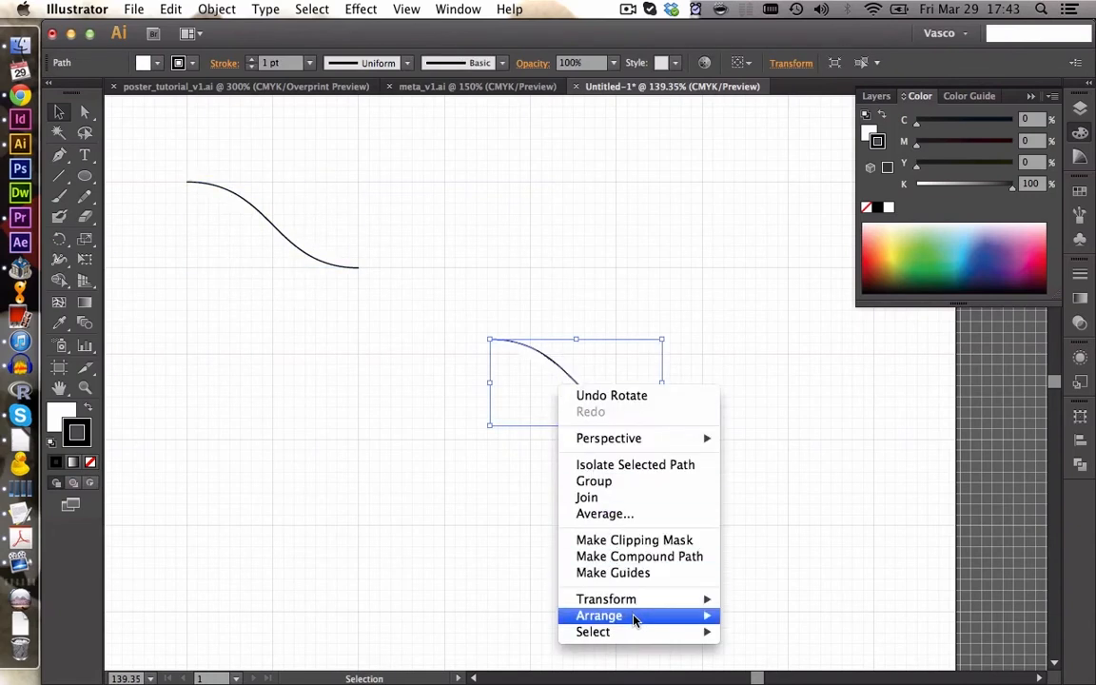
{"action": "mouse_move", "coordinate": [664, 603]}
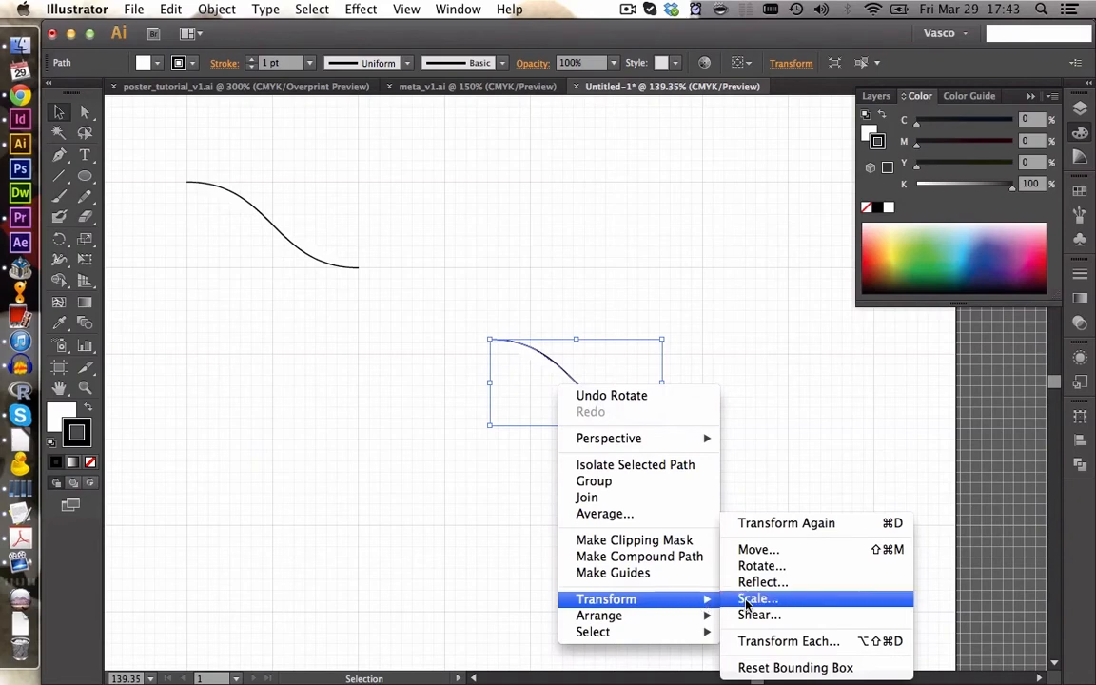
{"action": "left_click", "coordinate": [773, 583]}
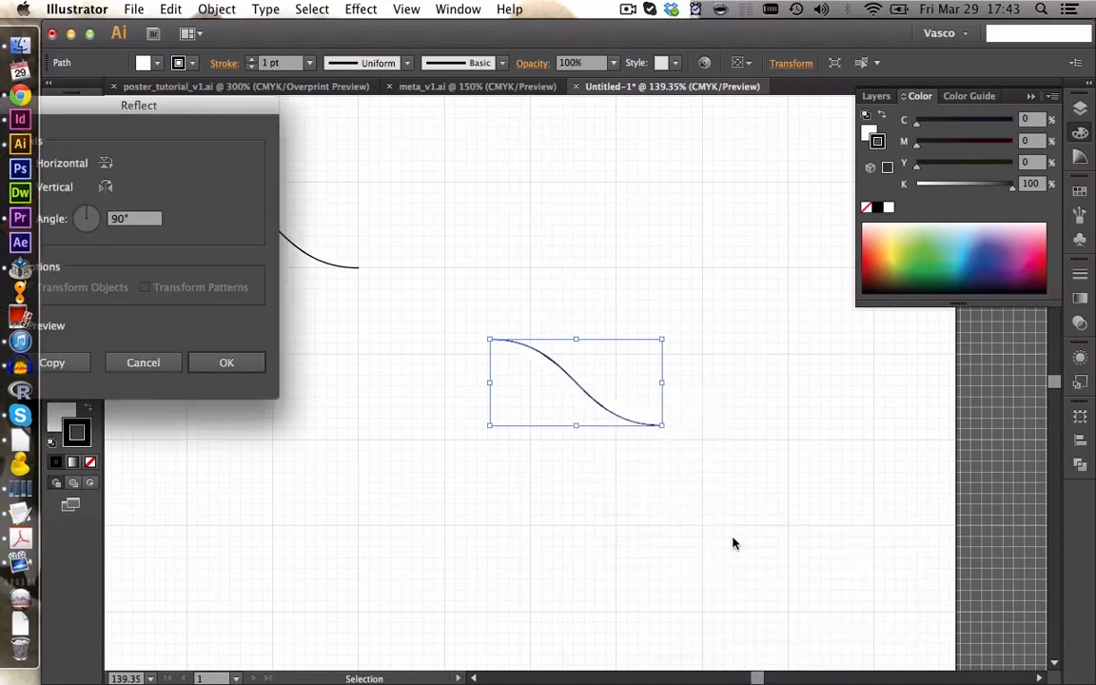
{"action": "left_click_drag", "start_coordinate": [167, 111], "coordinate": [470, 172]}
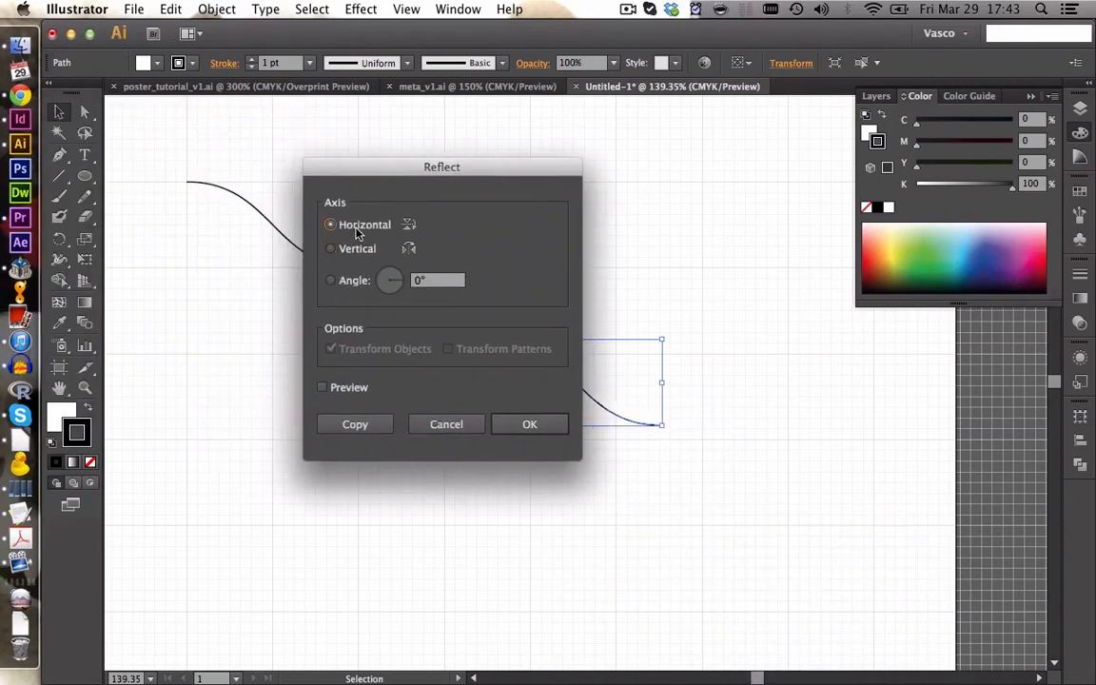
{"action": "left_click", "coordinate": [530, 425]}
- Place the reflected curve over the original so they cross in the middle, and remove the fill from both curves
{"action": "left_click_drag", "start_coordinate": [565, 396], "coordinate": [265, 233]}
{"action": "left_click", "coordinate": [270, 298]}
{"action": "left_click_drag", "start_coordinate": [270, 313], "coordinate": [294, 168]}
{"action": "left_click", "coordinate": [156, 63]}
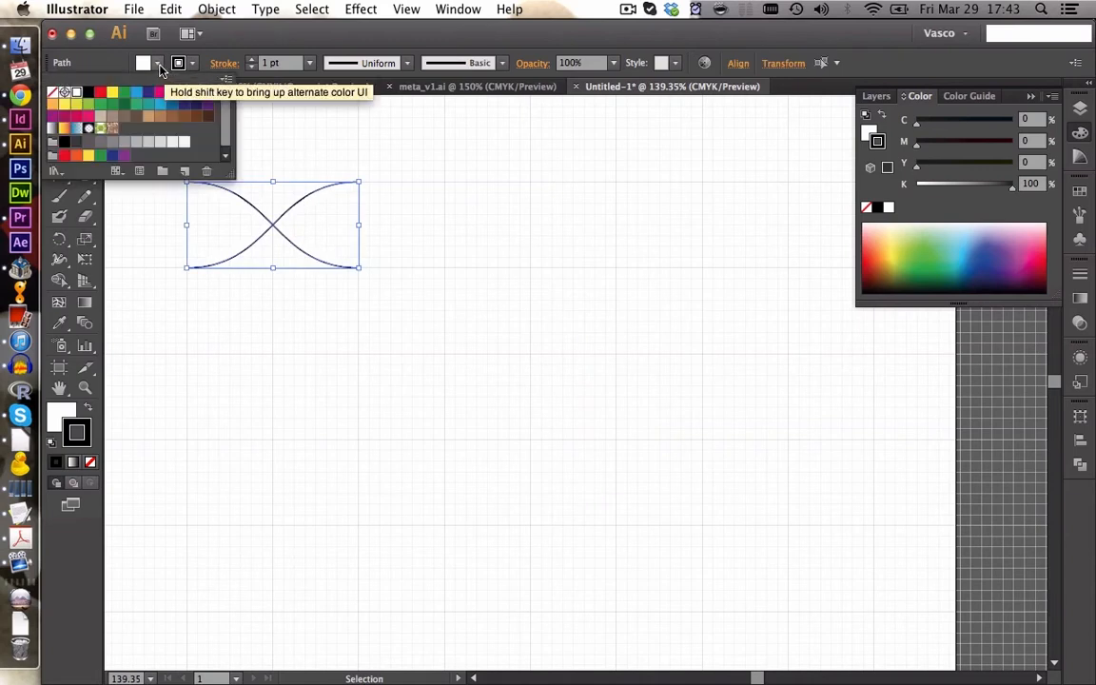
{"action": "left_click", "coordinate": [53, 92]}
{"action": "left_click", "coordinate": [273, 161]}
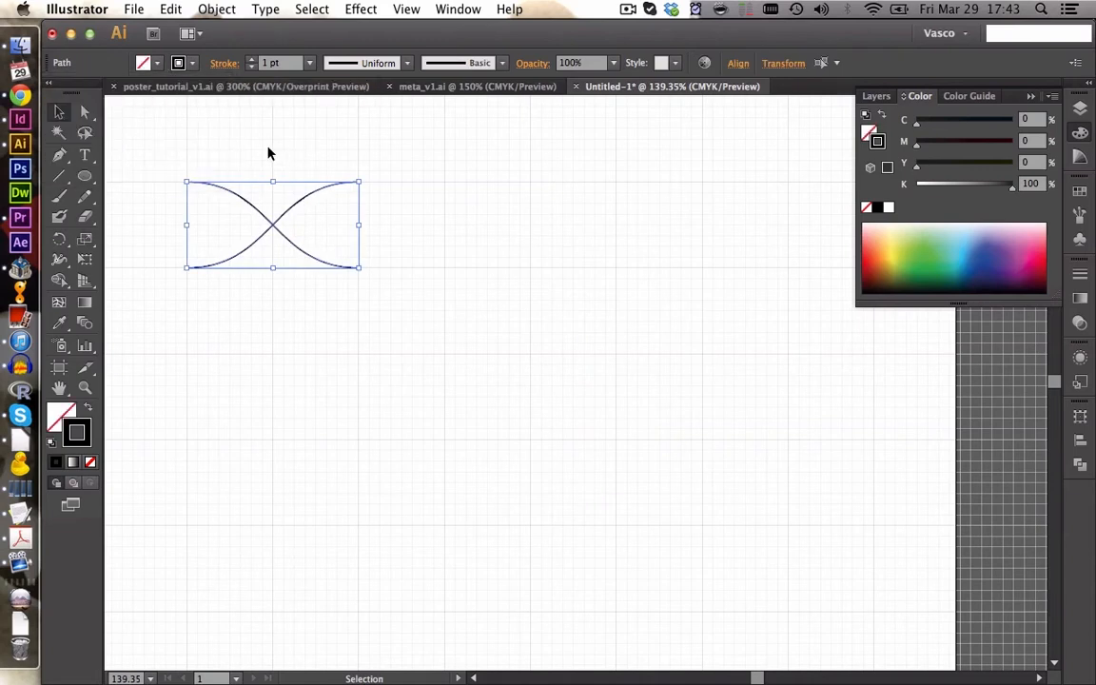
- Set the stroke weight of both crossing curves to 4 pt and deselect them
{"action": "left_click", "coordinate": [253, 60]}
{"action": "left_click", "coordinate": [253, 60]}
{"action": "left_click", "coordinate": [253, 60]}
{"action": "left_click", "coordinate": [268, 140]}
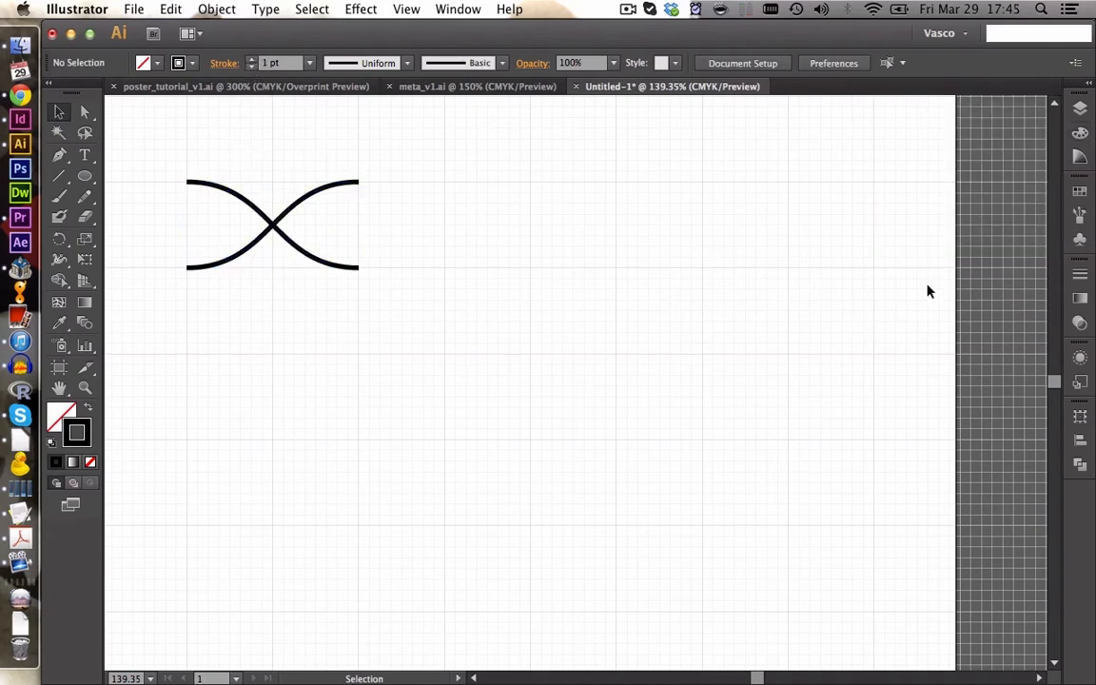
- Create a pattern brush from the two crossing curves, keeping the default brush options
{"action": "left_click", "coordinate": [1080, 215]}
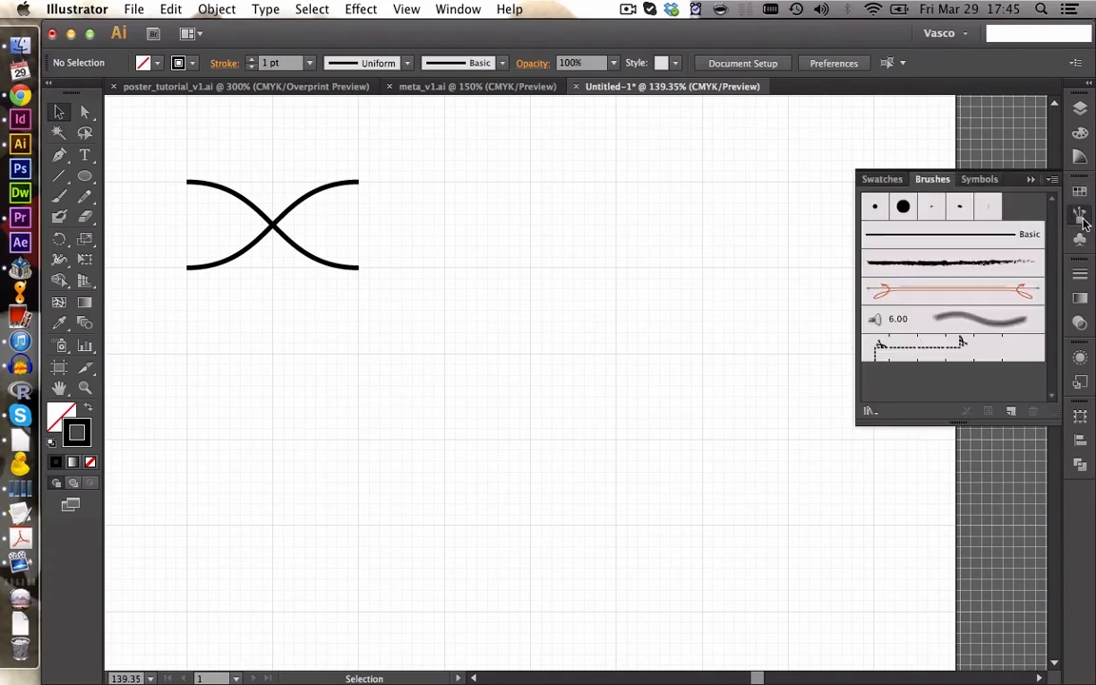
{"action": "left_click_drag", "start_coordinate": [465, 323], "coordinate": [147, 149]}
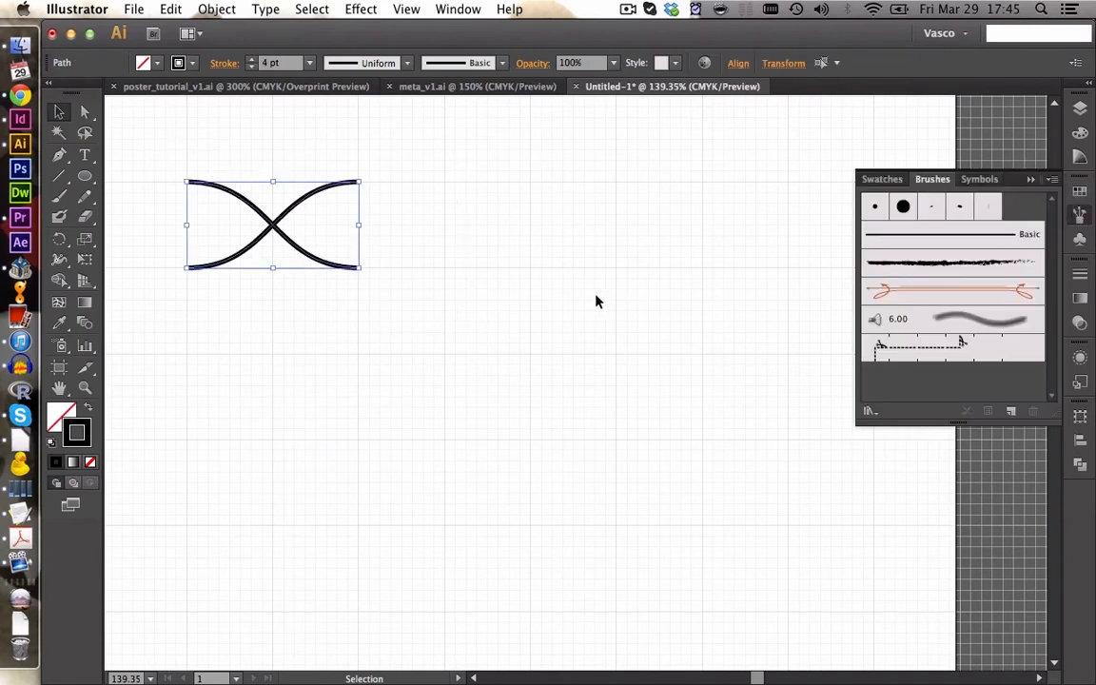
{"action": "left_click", "coordinate": [1010, 411]}
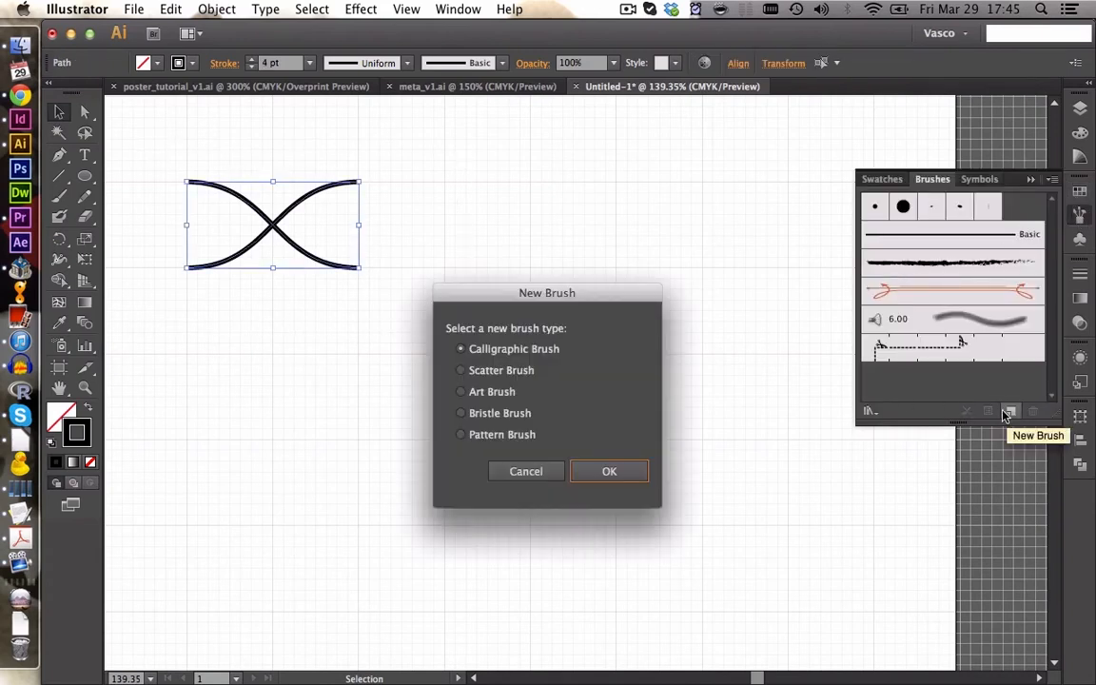
{"action": "left_click", "coordinate": [507, 436]}
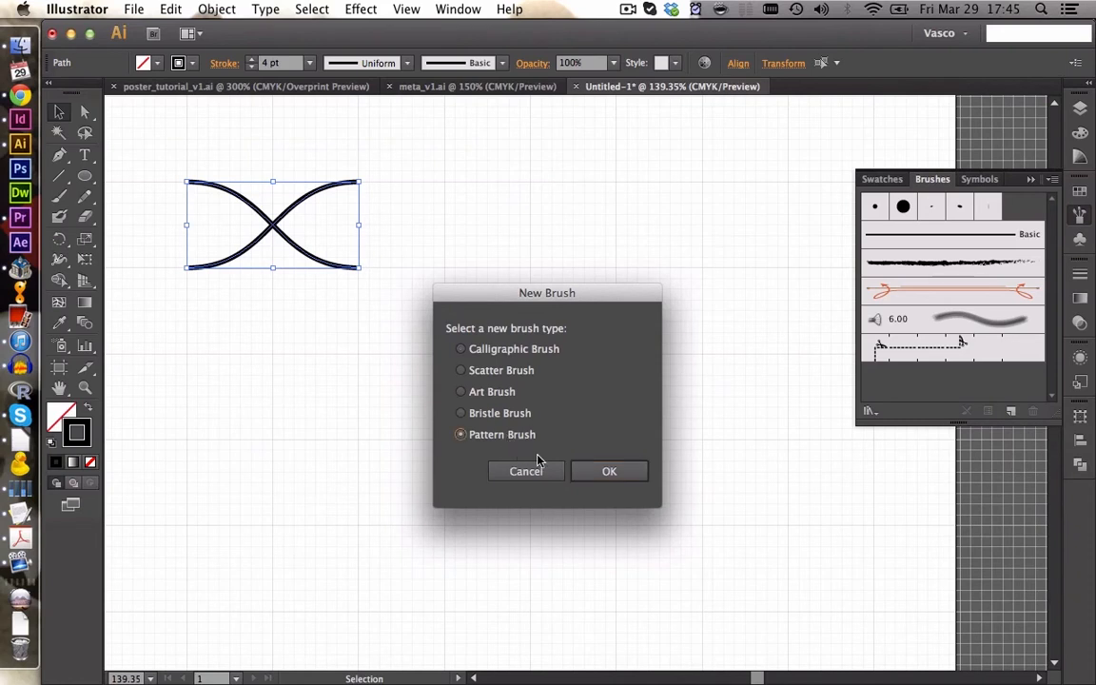
{"action": "left_click", "coordinate": [609, 472]}
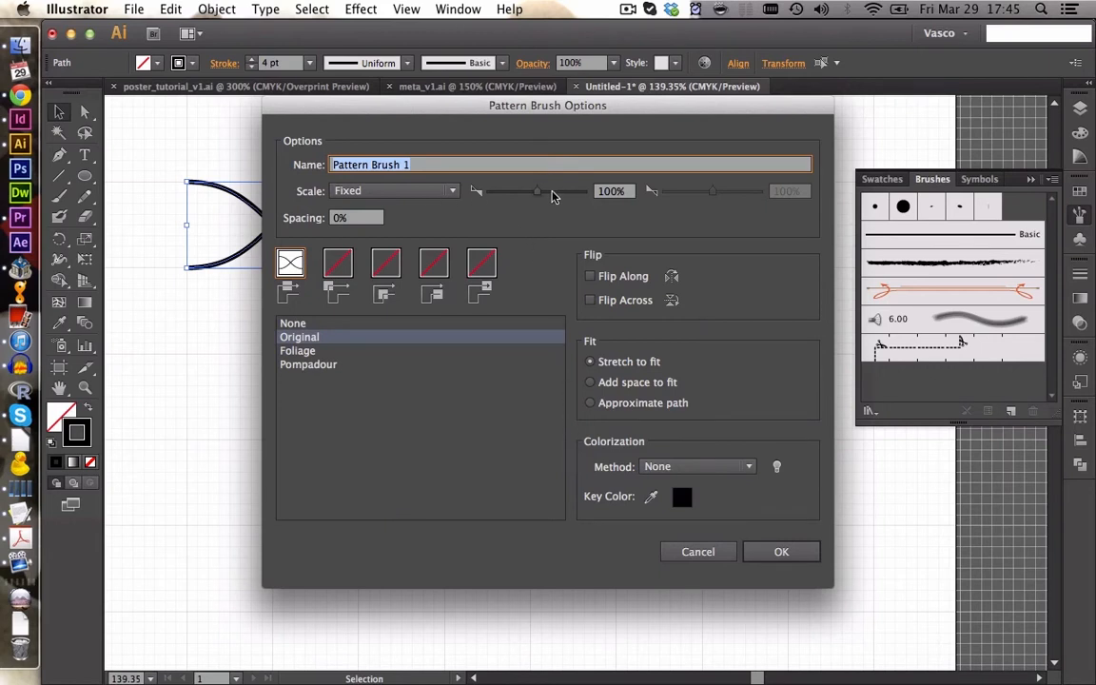
{"action": "left_click", "coordinate": [770, 553]}
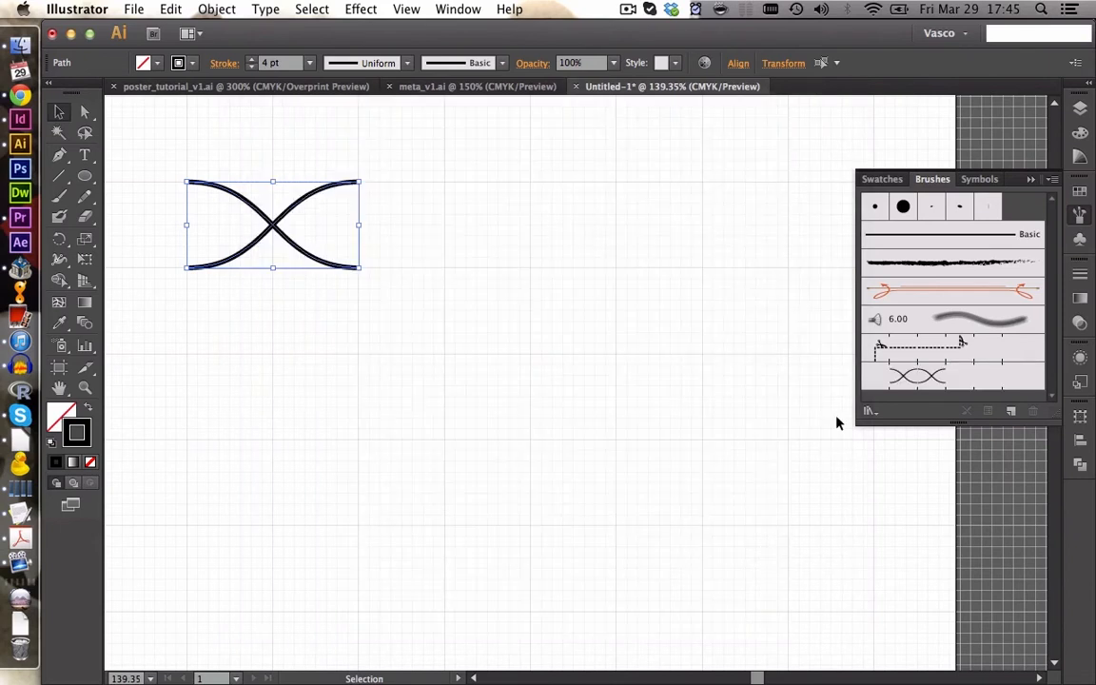
- Draw a long freehand S-shaped path below the crossing curves with the Pencil tool and apply the new pattern brush to it
{"action": "left_click", "coordinate": [899, 378]}
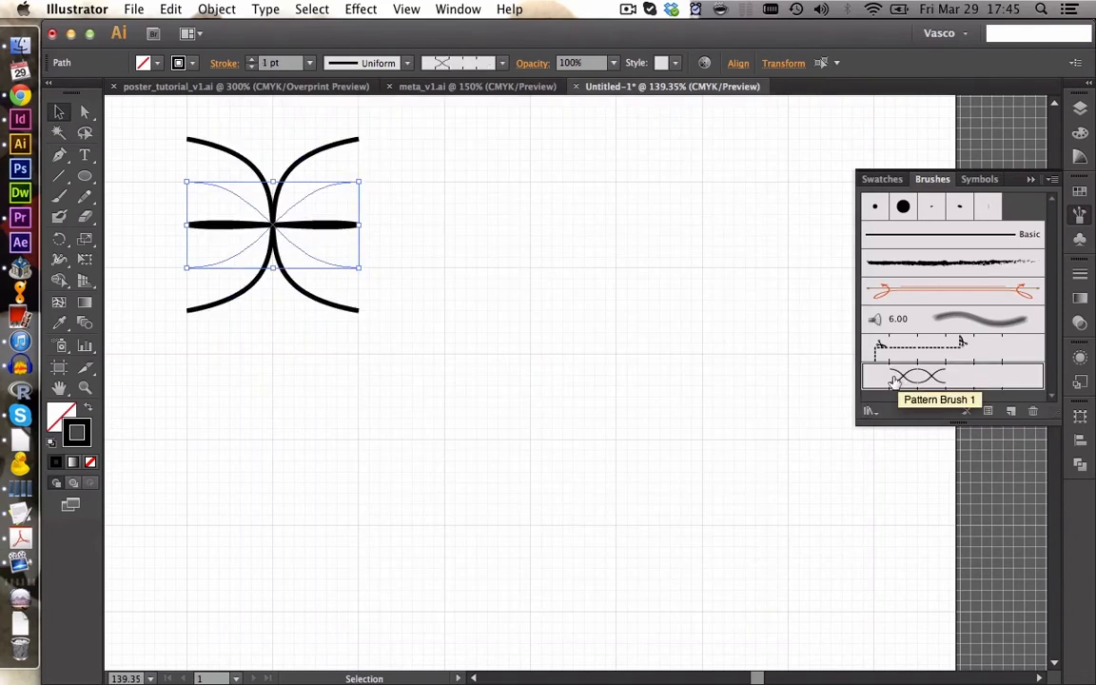
{"action": "key", "text": "super+z"}
{"action": "left_click", "coordinate": [87, 197]}
{"action": "left_click_drag", "start_coordinate": [730, 251], "coordinate": [94, 474]}
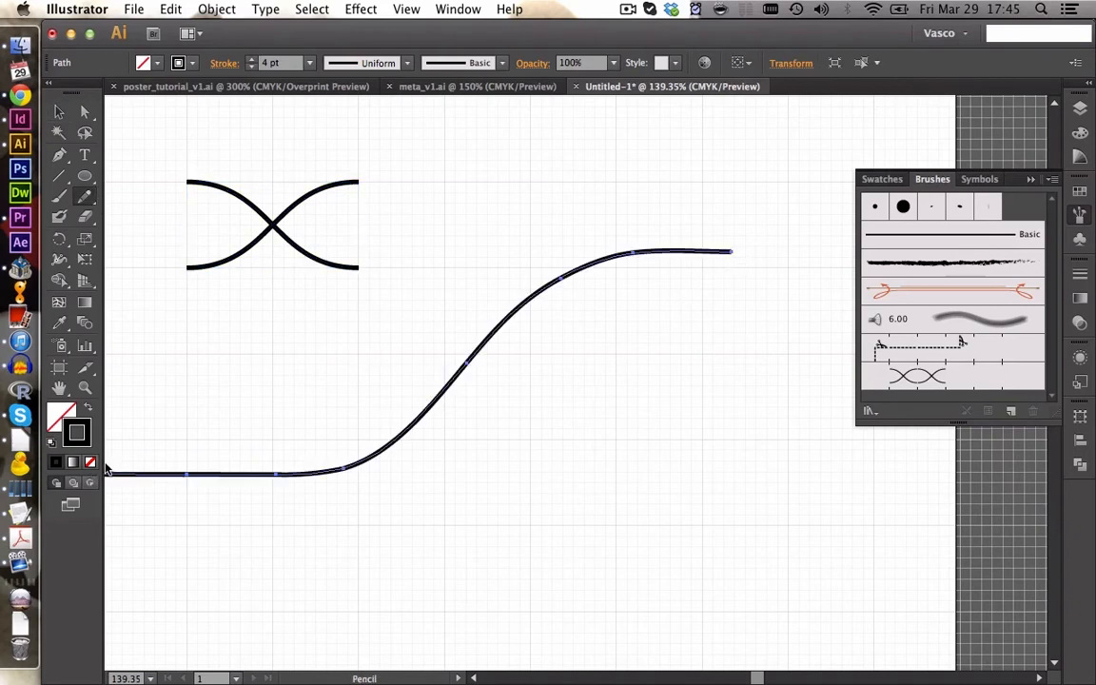
{"action": "key", "text": "v"}
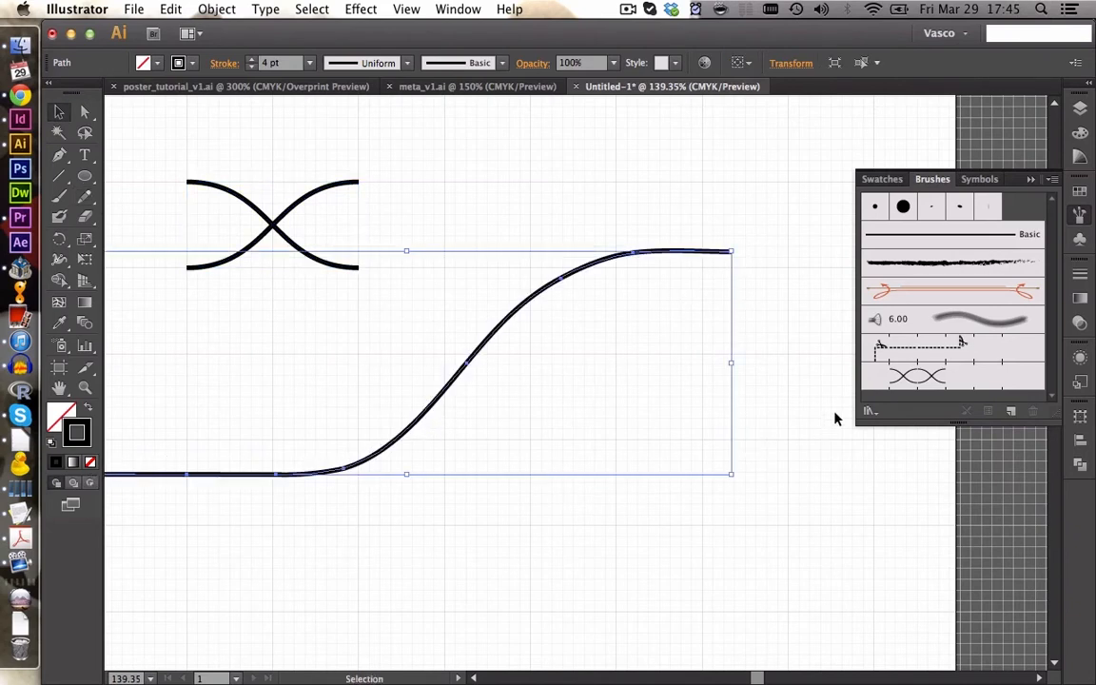
{"action": "left_click", "coordinate": [892, 381]}
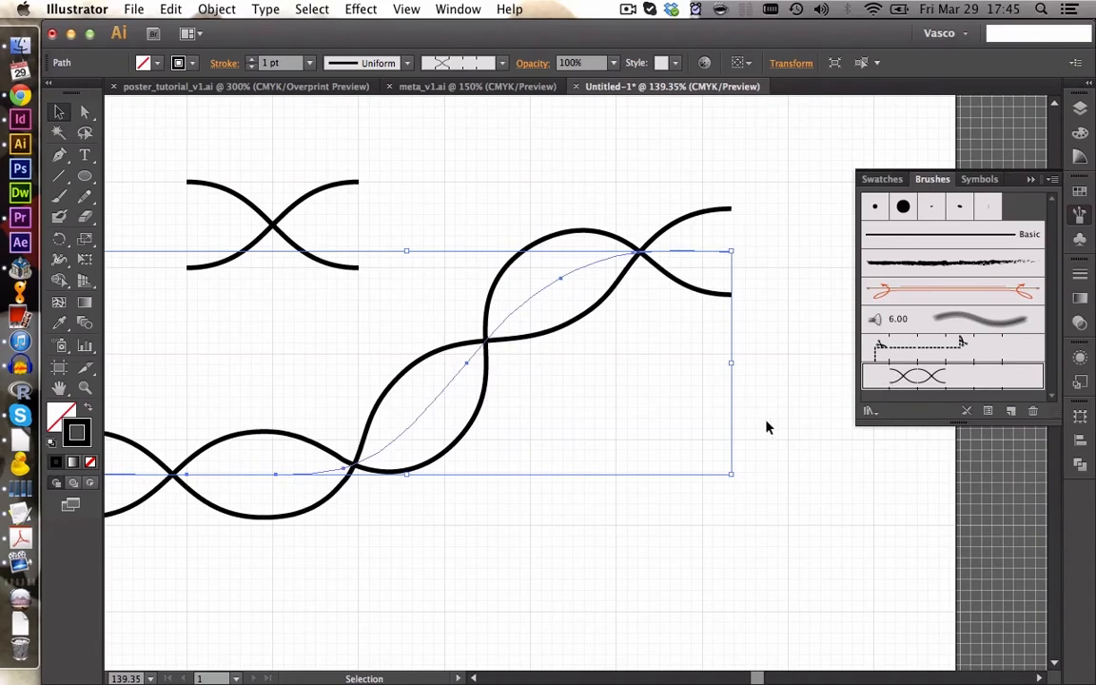
- Copy the brushed double-helix path and paste it into poster_tutorial_v1.ai
{"action": "left_click", "coordinate": [374, 433]}
{"action": "left_click", "coordinate": [85, 388]}
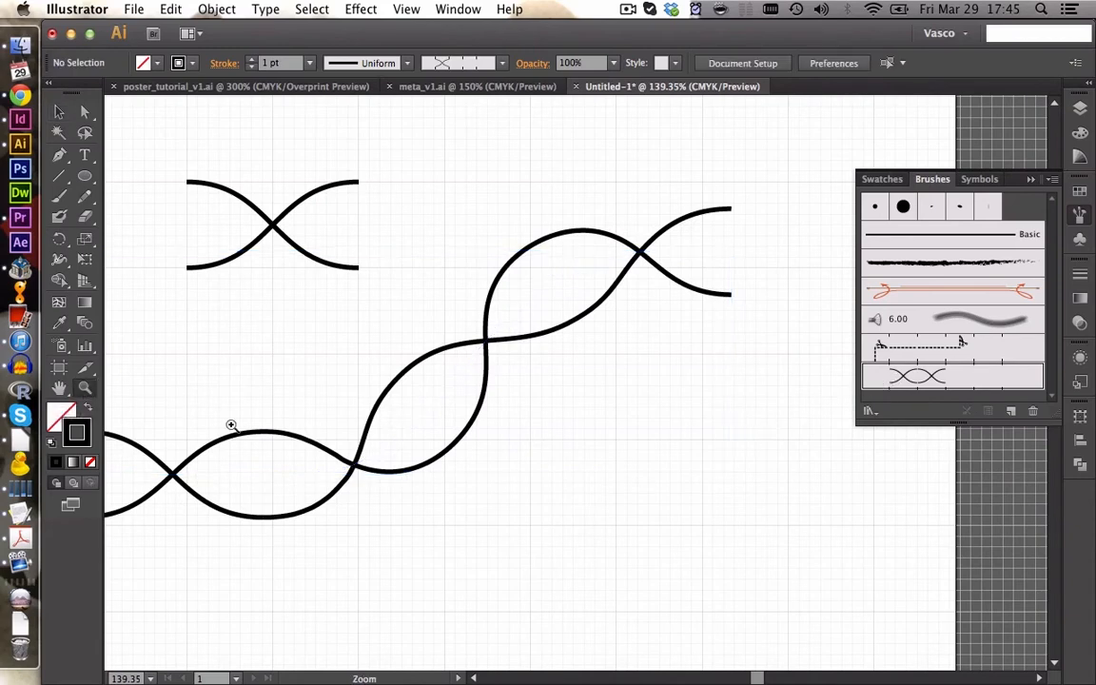
{"action": "left_click", "coordinate": [524, 443], "text": "alt"}
{"action": "left_click", "coordinate": [545, 453], "text": "alt"}
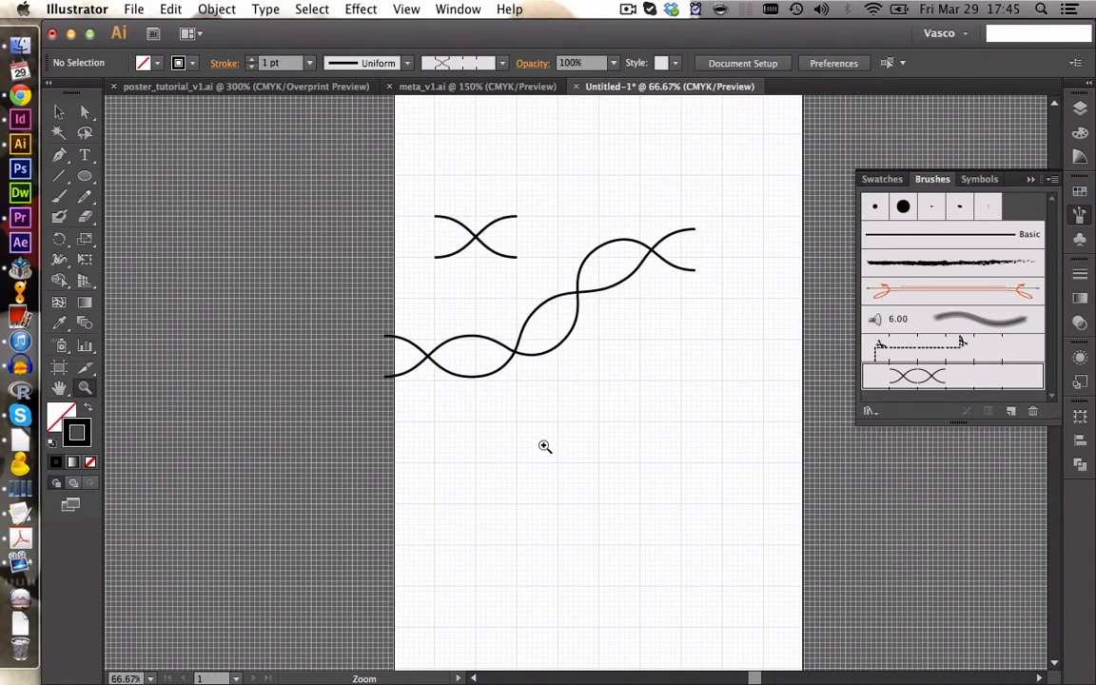
{"action": "key", "text": "v"}
{"action": "mouse_move", "coordinate": [528, 424]}
{"action": "left_mouse_down"}
{"action": "mouse_move", "coordinate": [479, 334]}
{"action": "mouse_move", "coordinate": [460, 244]}
{"action": "mouse_move", "coordinate": [455, 333]}
{"action": "left_mouse_up"}
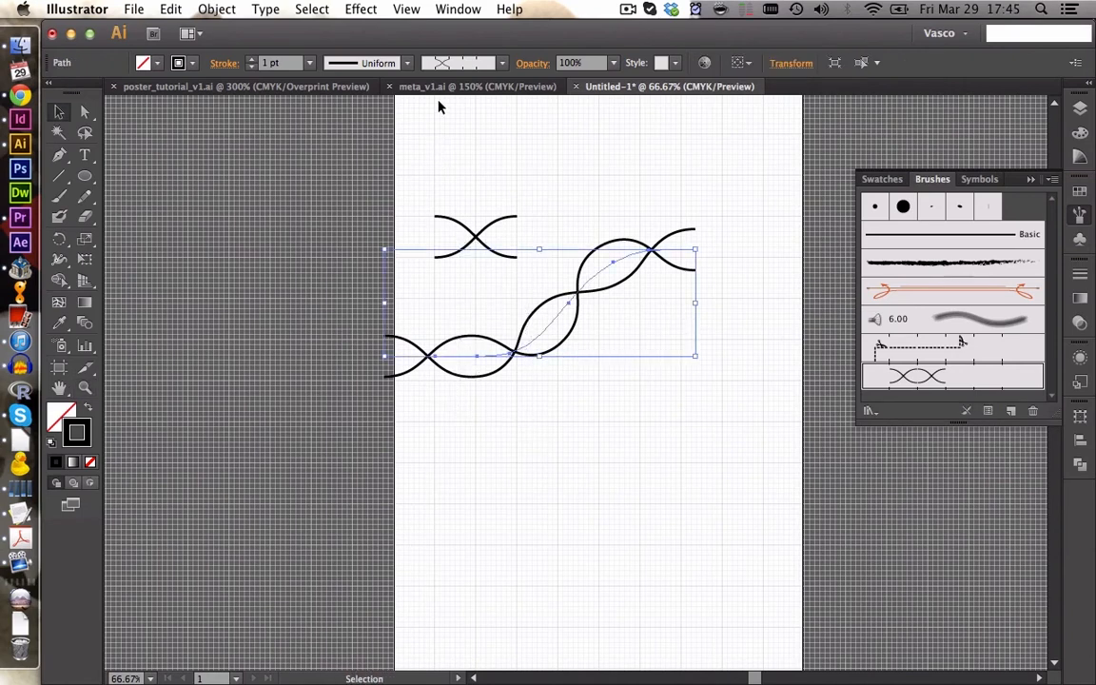
{"action": "left_click", "coordinate": [307, 88]}
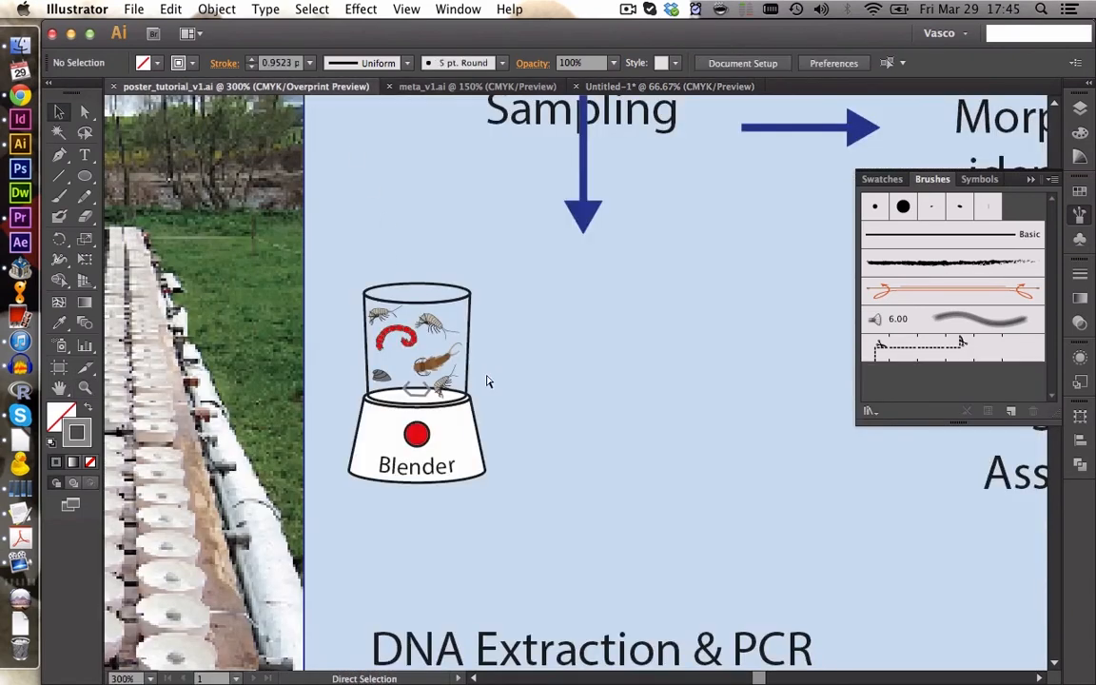
{"action": "key", "text": "super+v"}
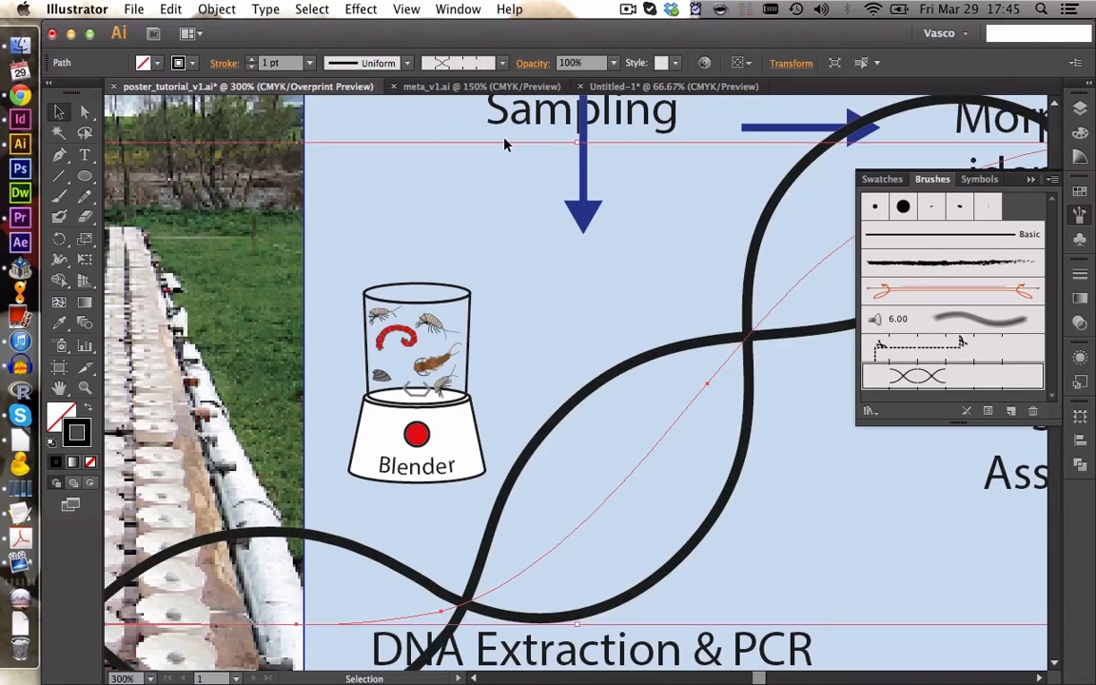
- Set the pasted helix's stroke to 0.25 pt and scale it proportionally to a width of 50 mm
{"action": "left_click", "coordinate": [309, 63]}
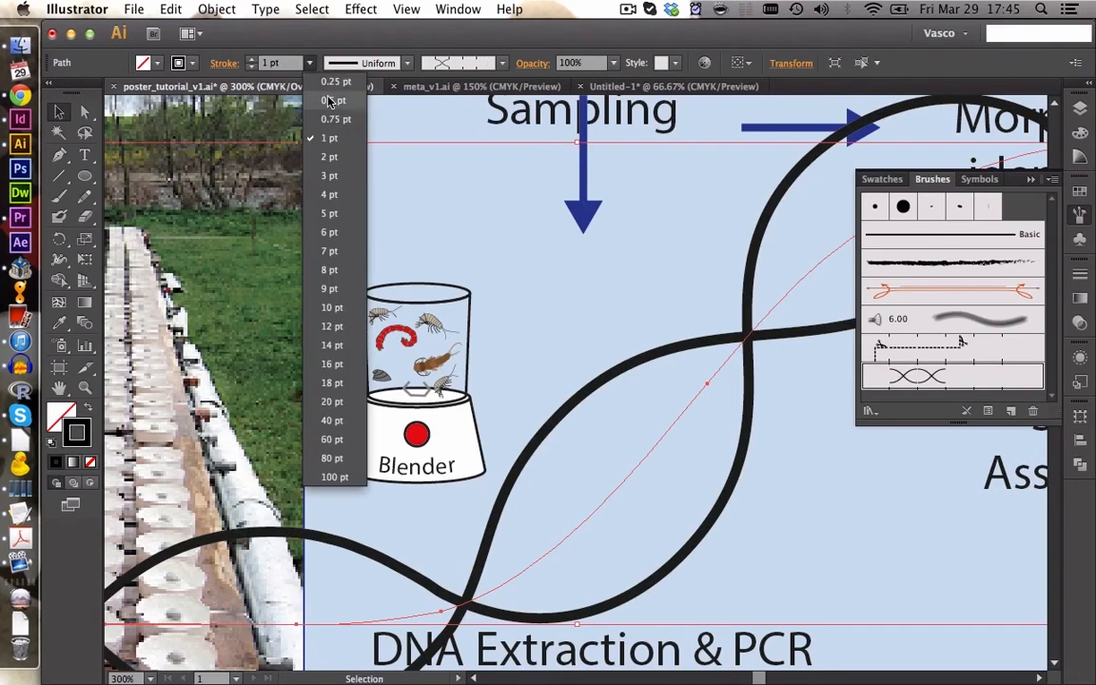
{"action": "left_click", "coordinate": [303, 72]}
{"action": "left_click", "coordinate": [789, 63]}
{"action": "left_click", "coordinate": [742, 90]}
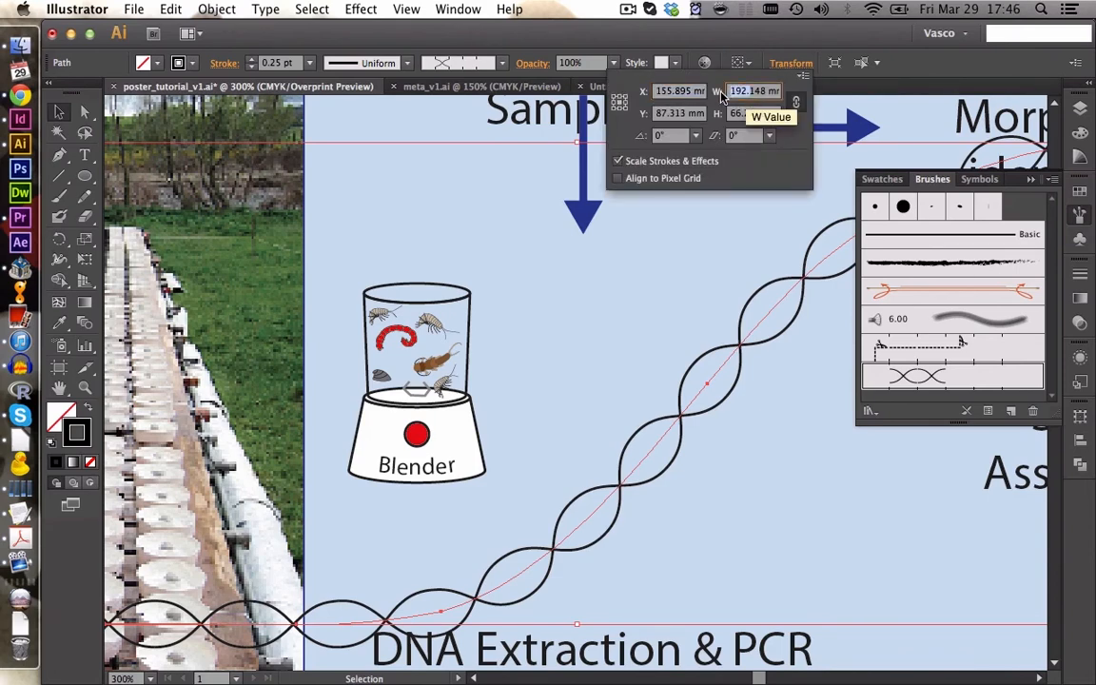
{"action": "type", "text": "50"}
{"action": "key", "text": "Return"}
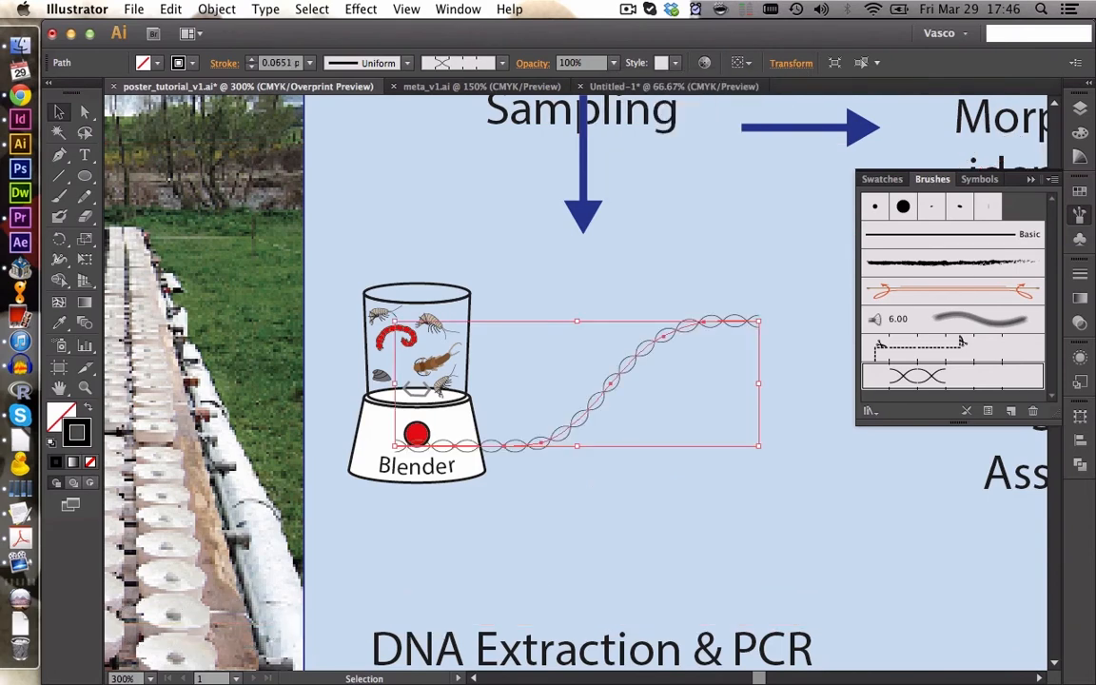